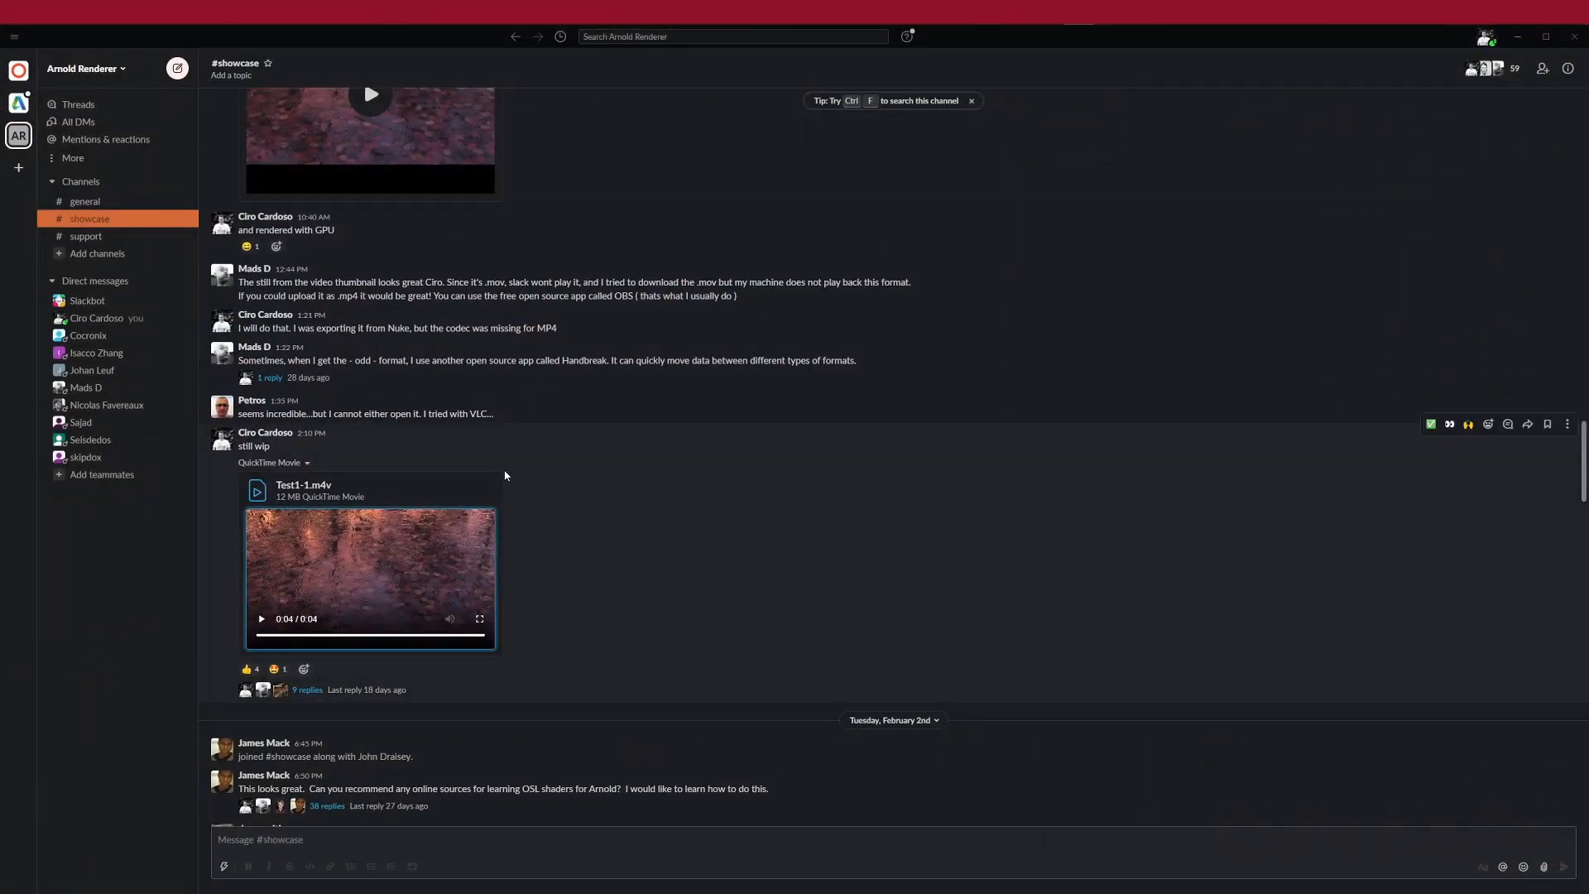
{"action": "scroll", "coordinate": [847, 507], "scroll_direction": "up", "scroll_amount": 20}
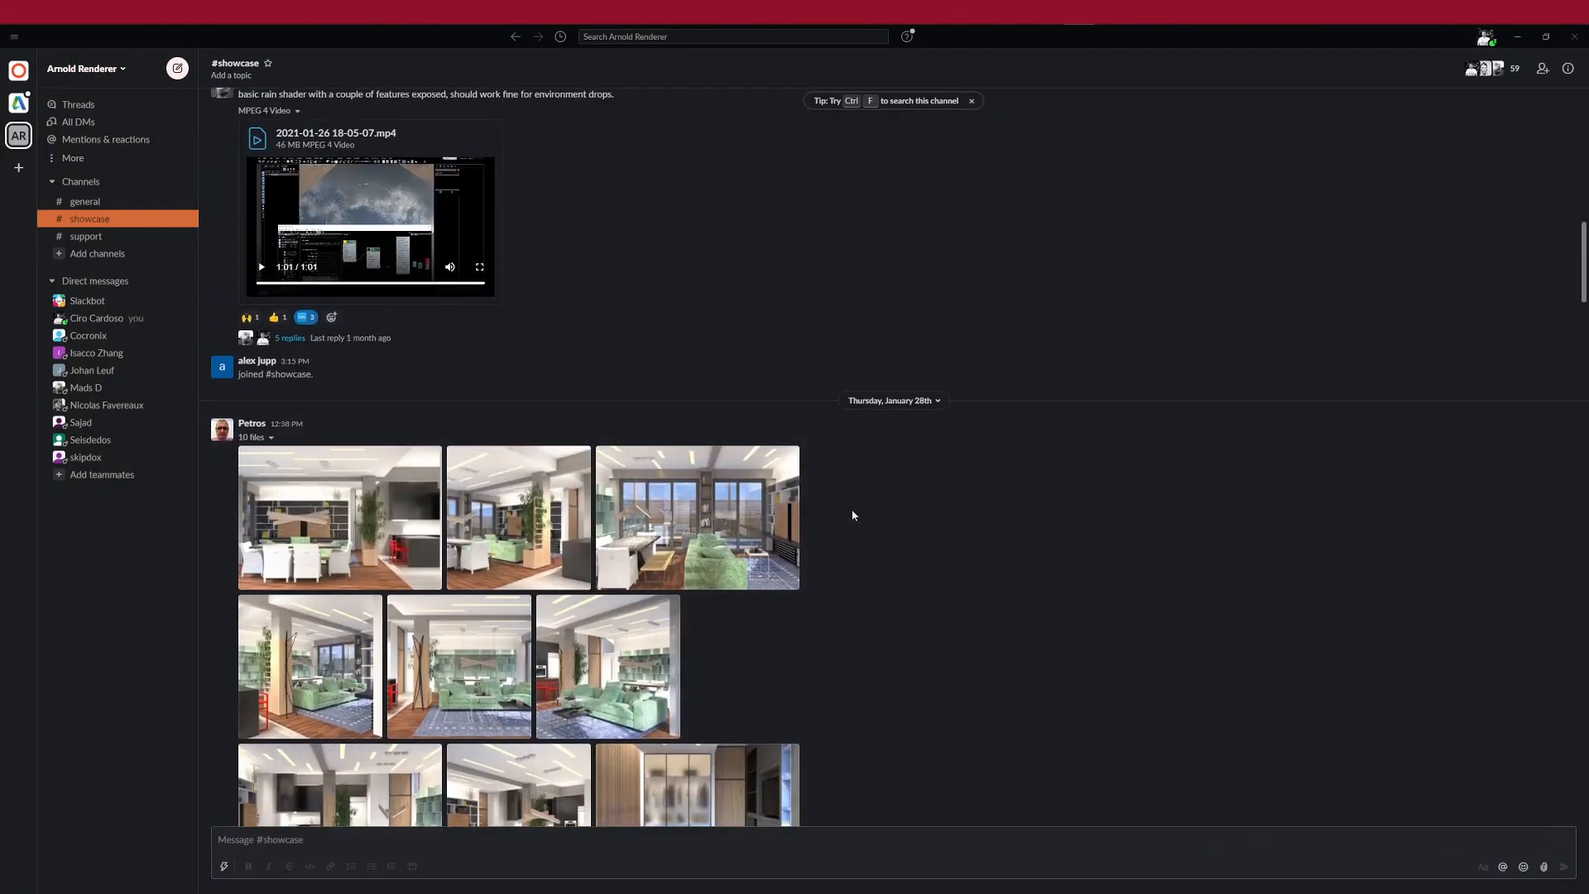
{"action": "scroll", "coordinate": [267, 412], "scroll_direction": "up", "scroll_amount": 3}
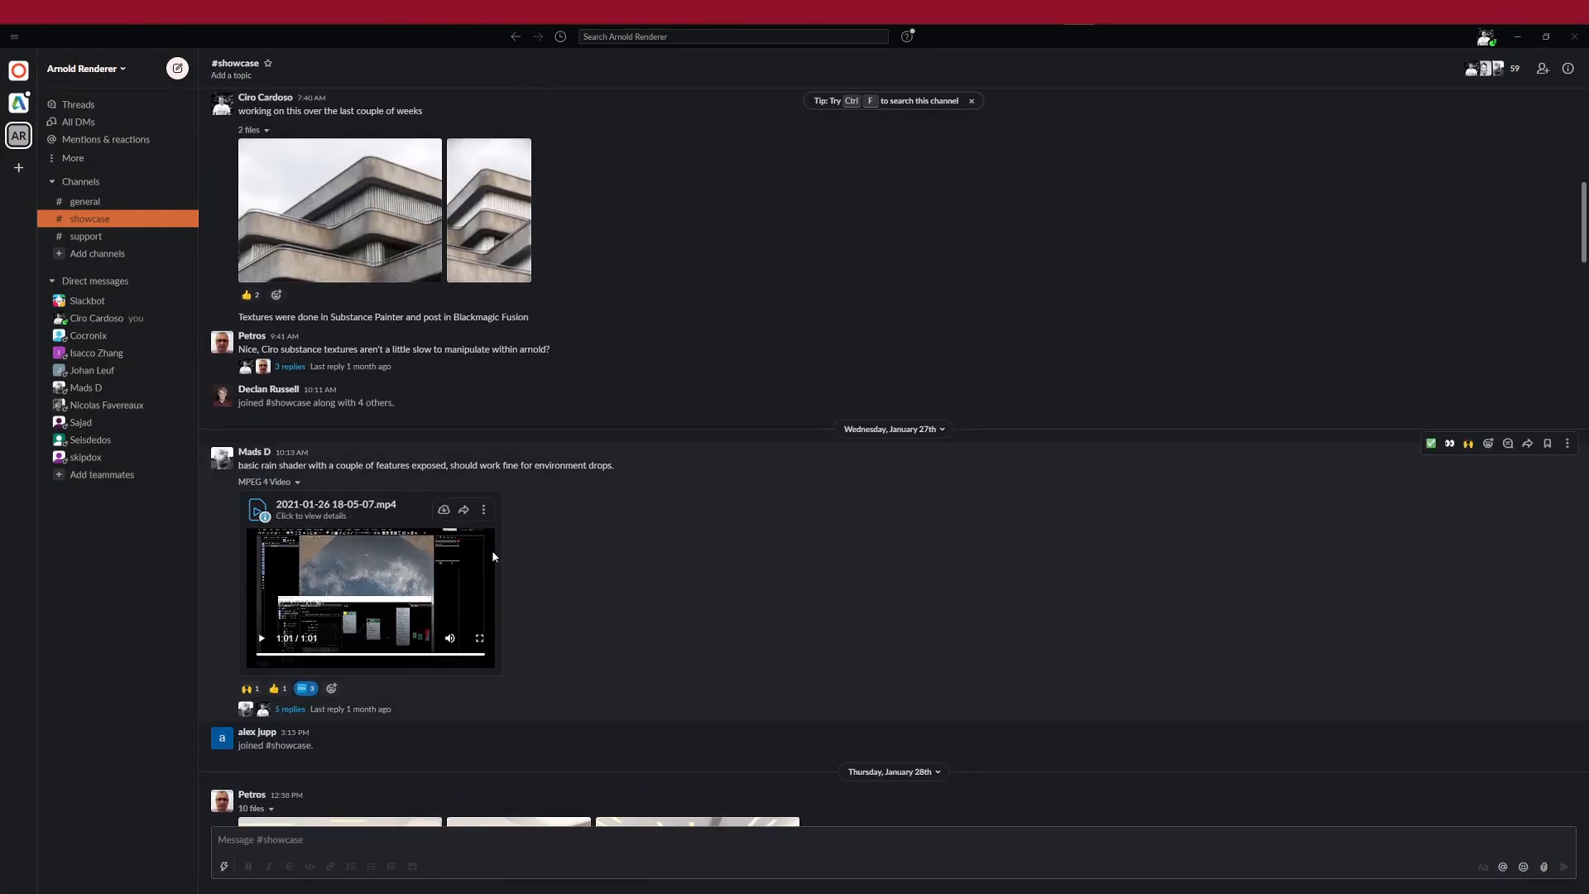
{"action": "left_click", "coordinate": [482, 639]}
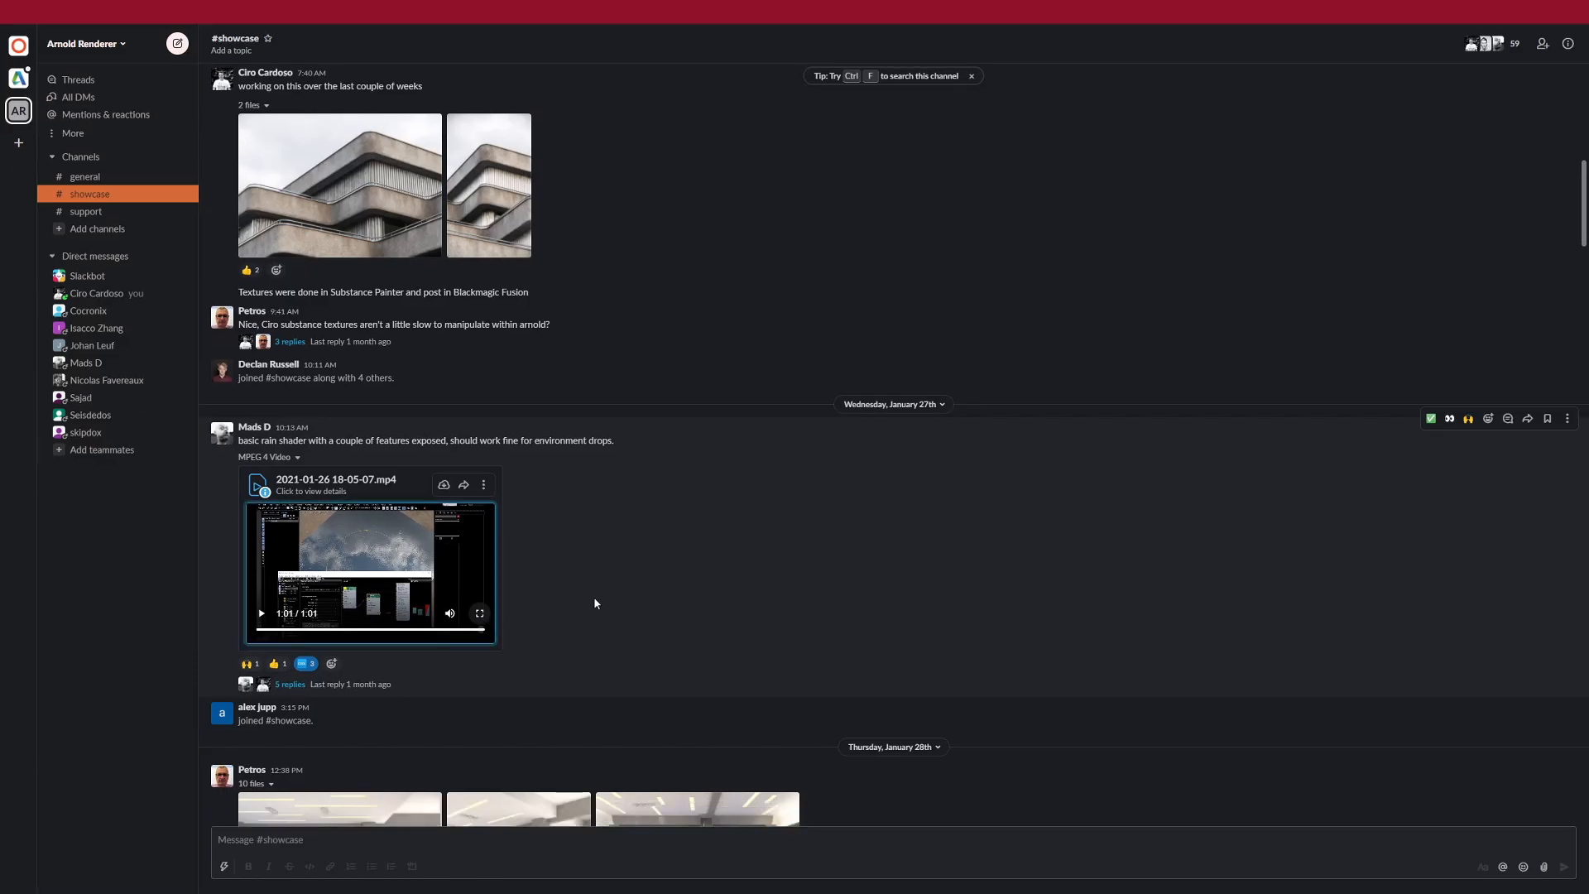
{"action": "left_click", "coordinate": [31, 860]}
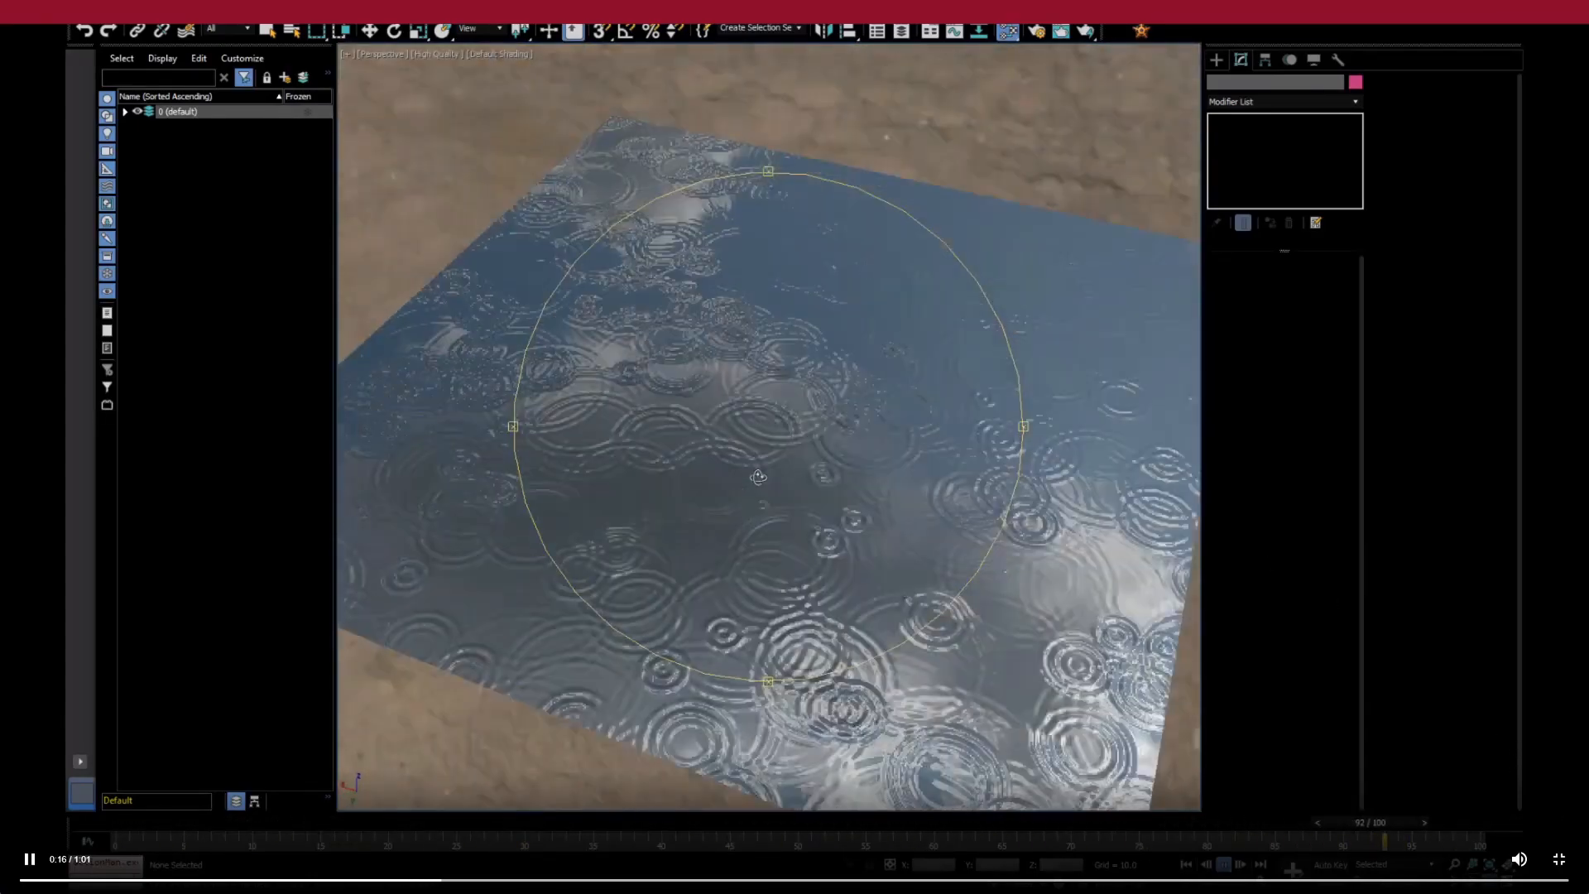
{"action": "left_click", "coordinate": [1559, 859]}
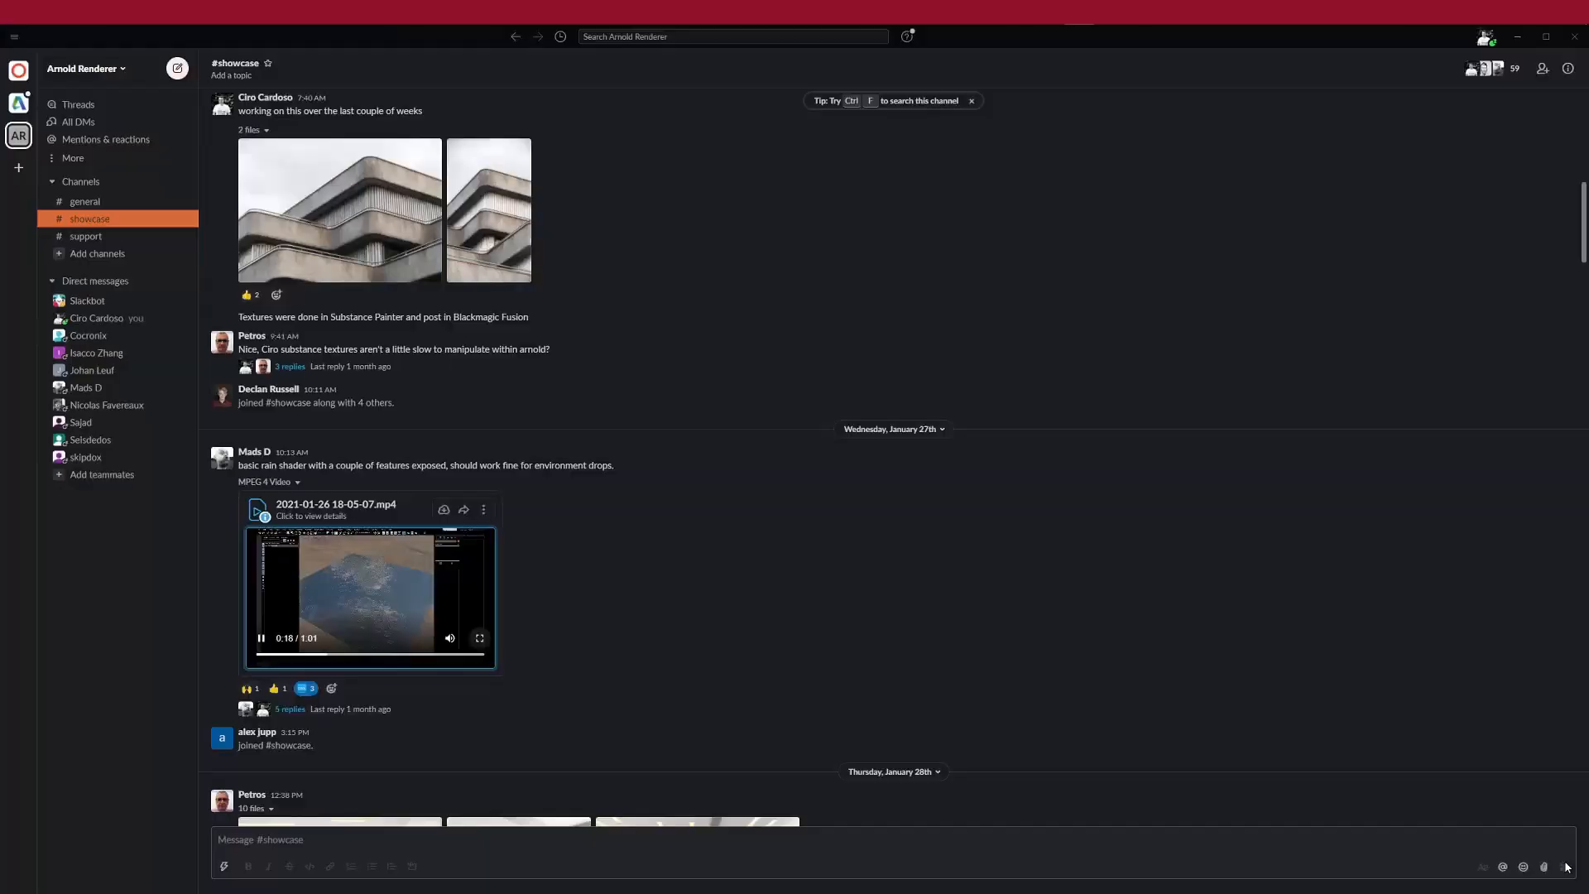
- Find the work-in-progress video of rain falling on autumn leaves, replay it full screen several times, and minimise the chat window
{"action": "scroll", "coordinate": [901, 531], "scroll_direction": "down", "scroll_amount": 10}
{"action": "scroll", "coordinate": [925, 550], "scroll_direction": "down", "scroll_amount": 5}
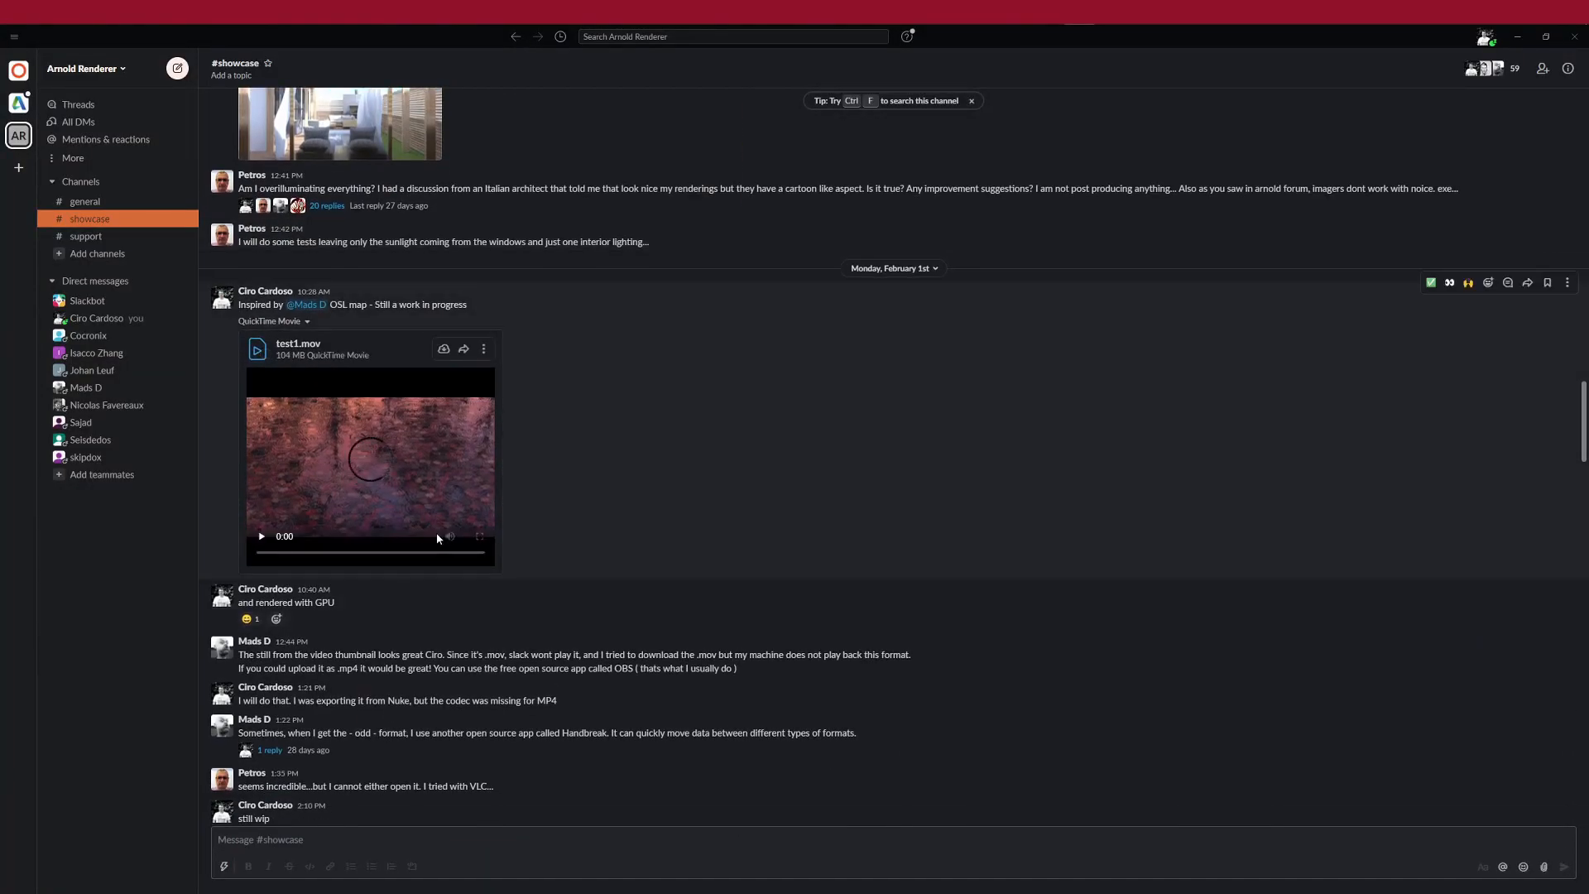
{"action": "scroll", "coordinate": [473, 508], "scroll_direction": "down", "scroll_amount": 8}
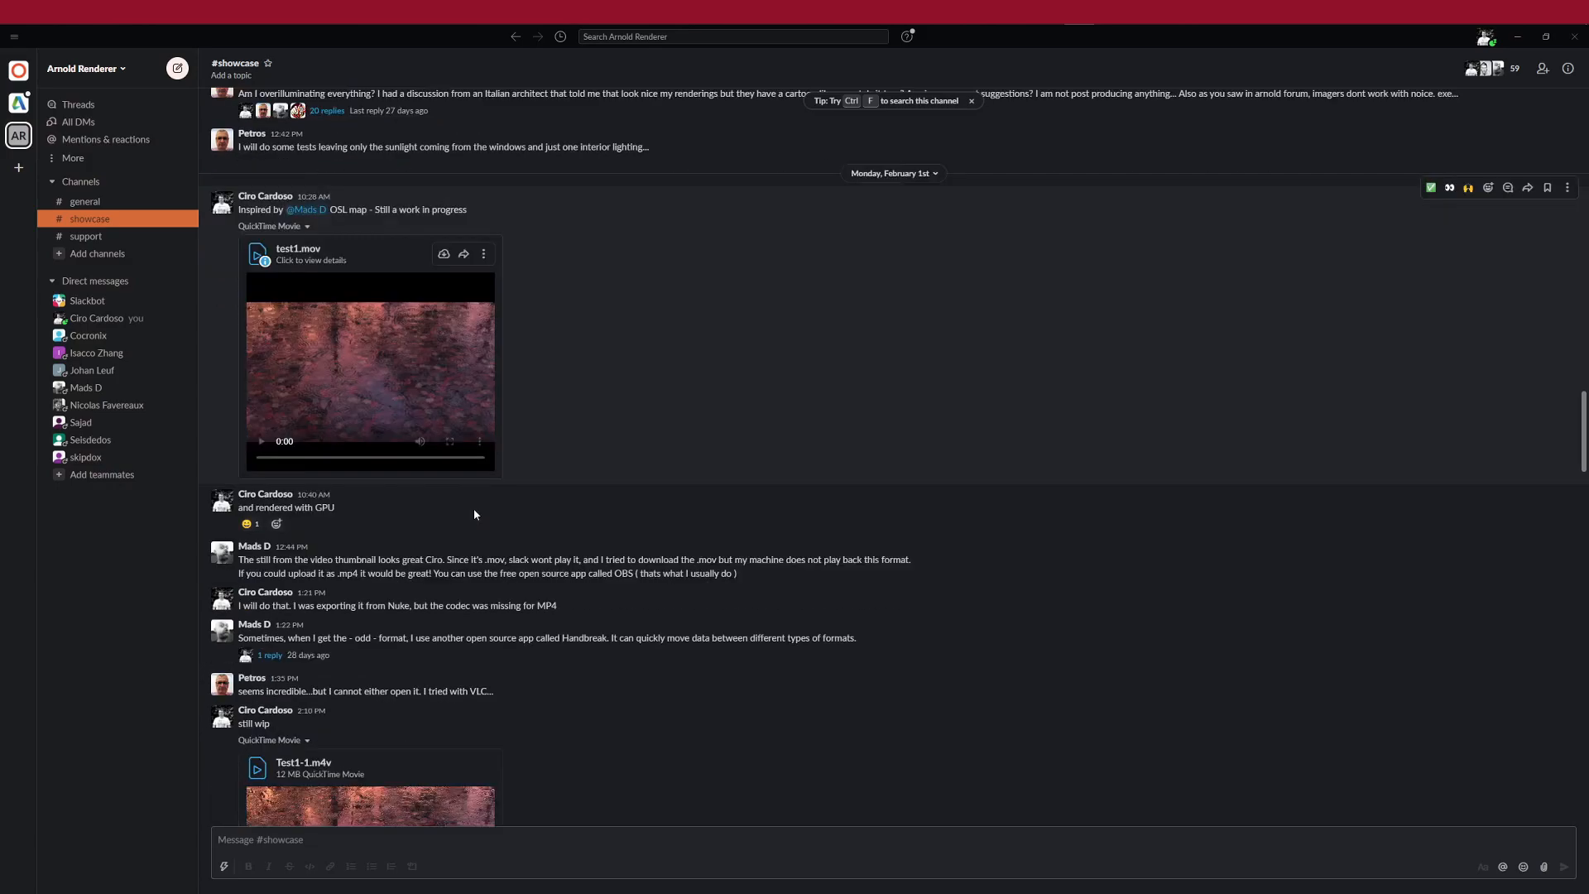
{"action": "left_click", "coordinate": [478, 310]}
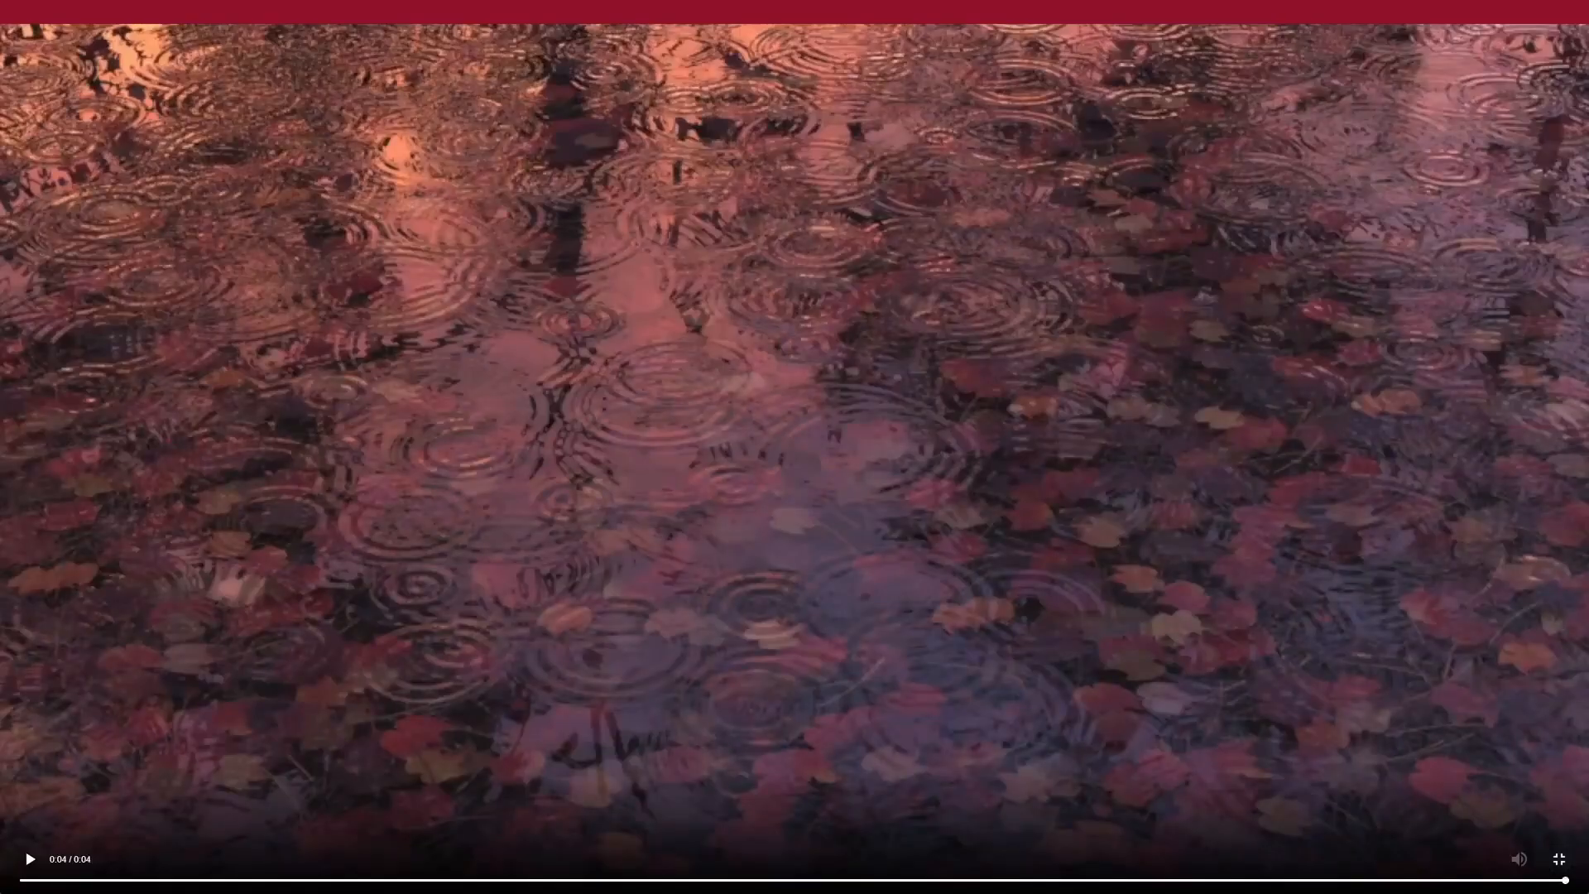
{"action": "left_click", "coordinate": [27, 862]}
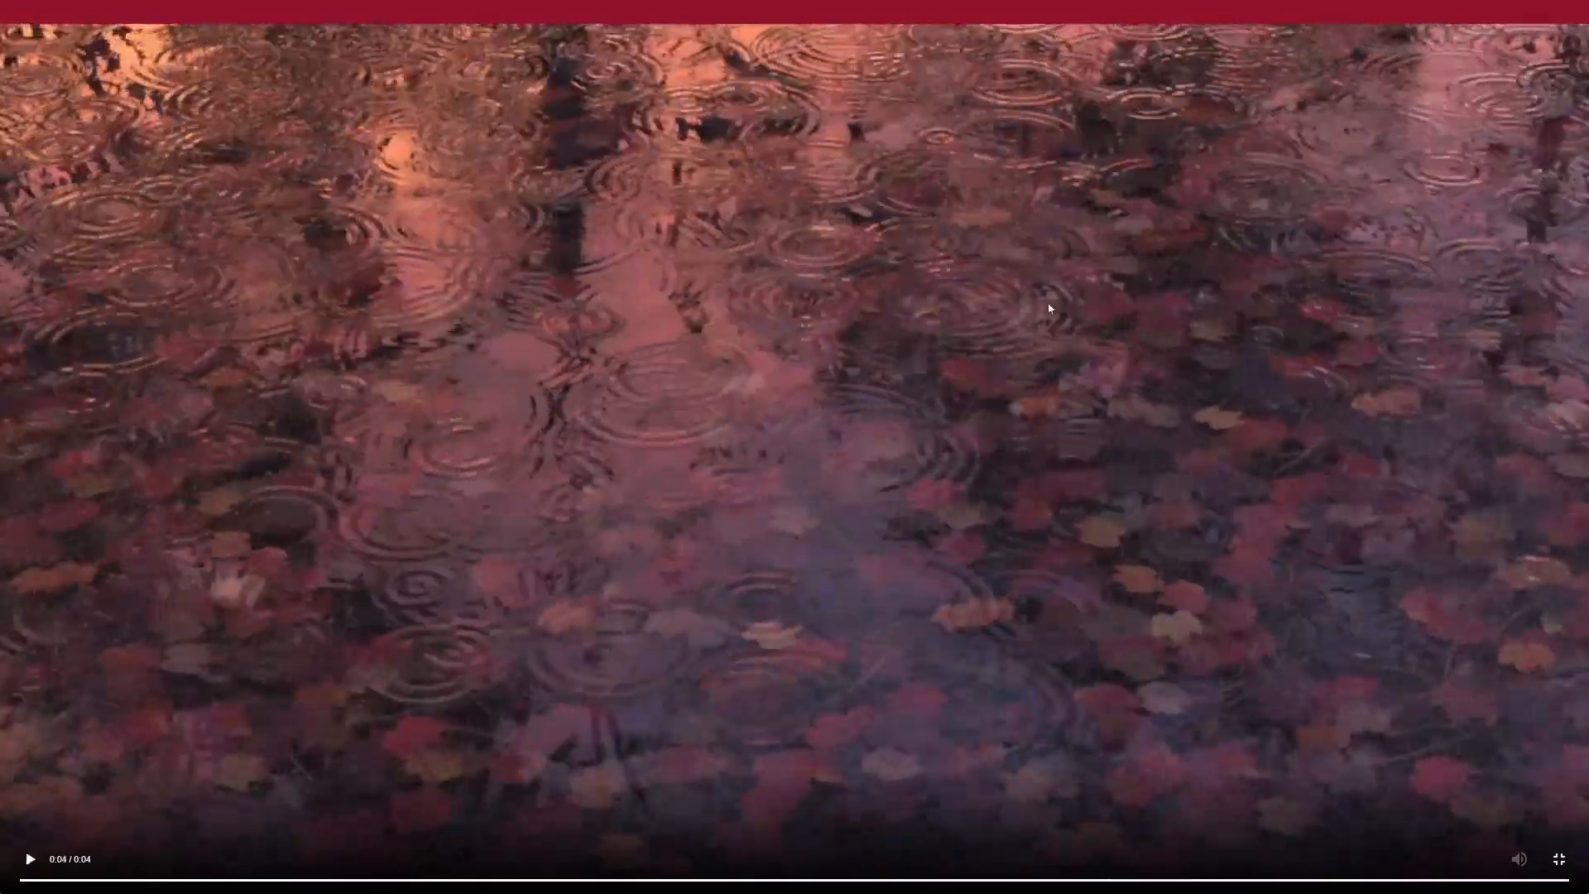
{"action": "left_click", "coordinate": [42, 862]}
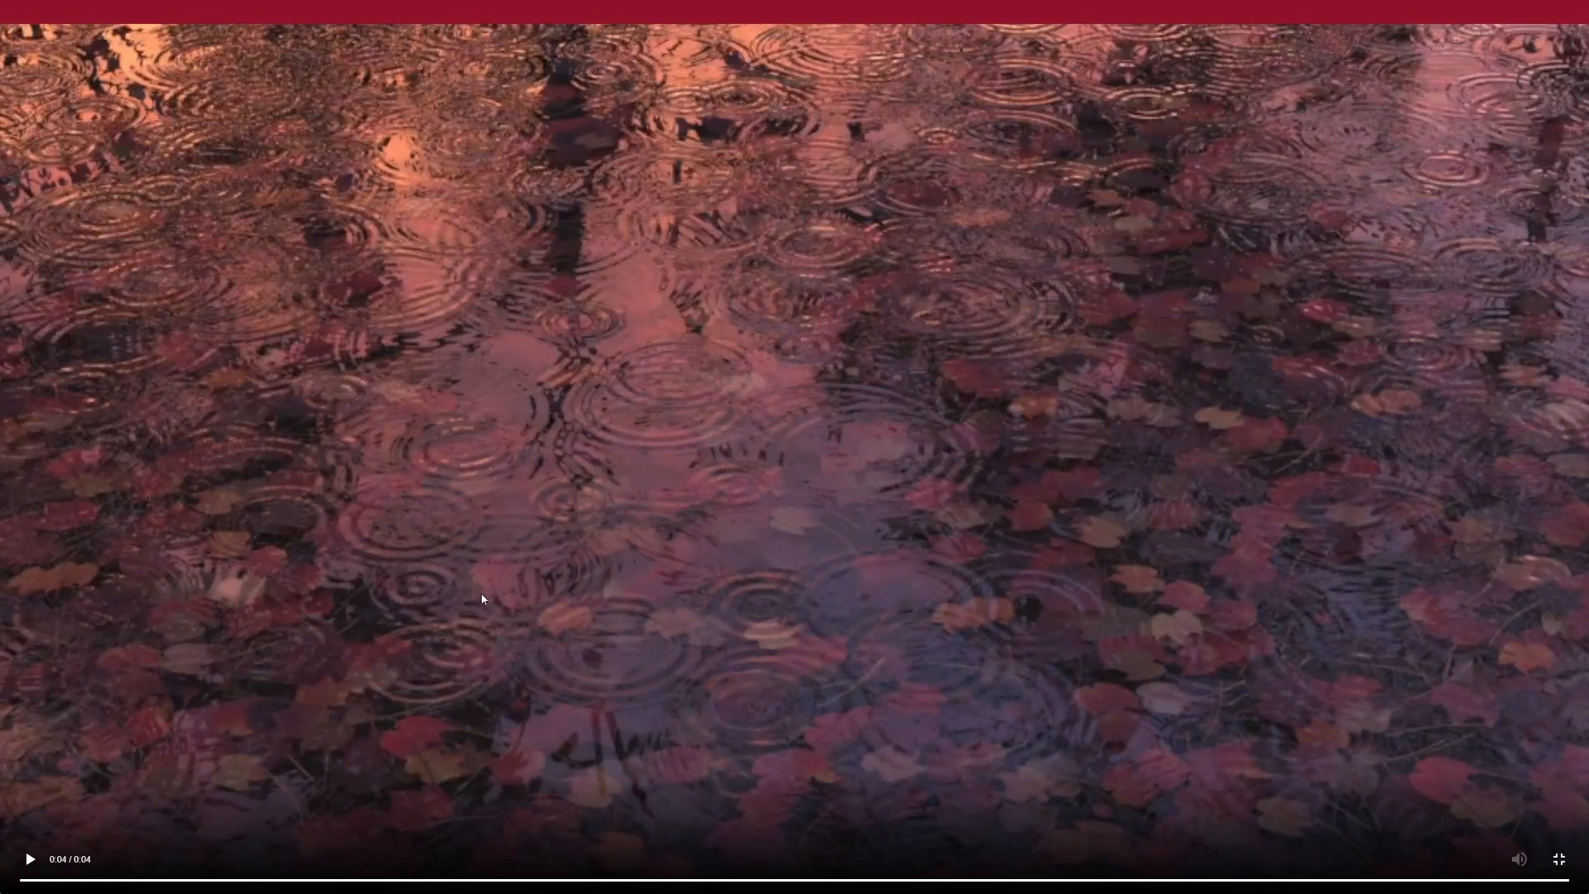
{"action": "left_click", "coordinate": [29, 859]}
{"action": "left_click", "coordinate": [1560, 859]}
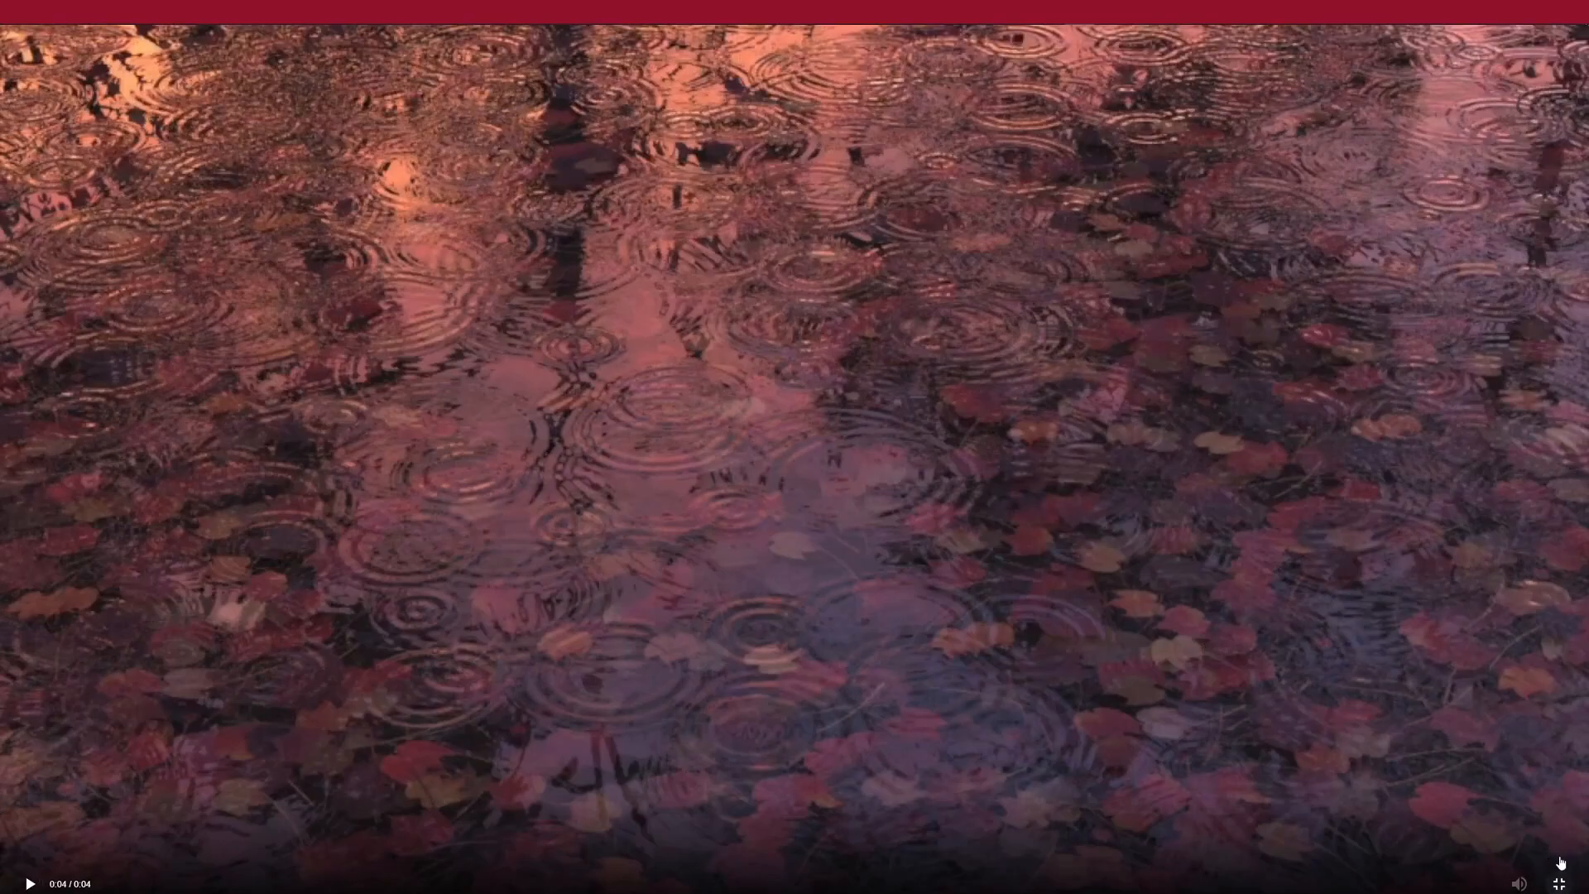
{"action": "left_click", "coordinate": [1170, 13]}
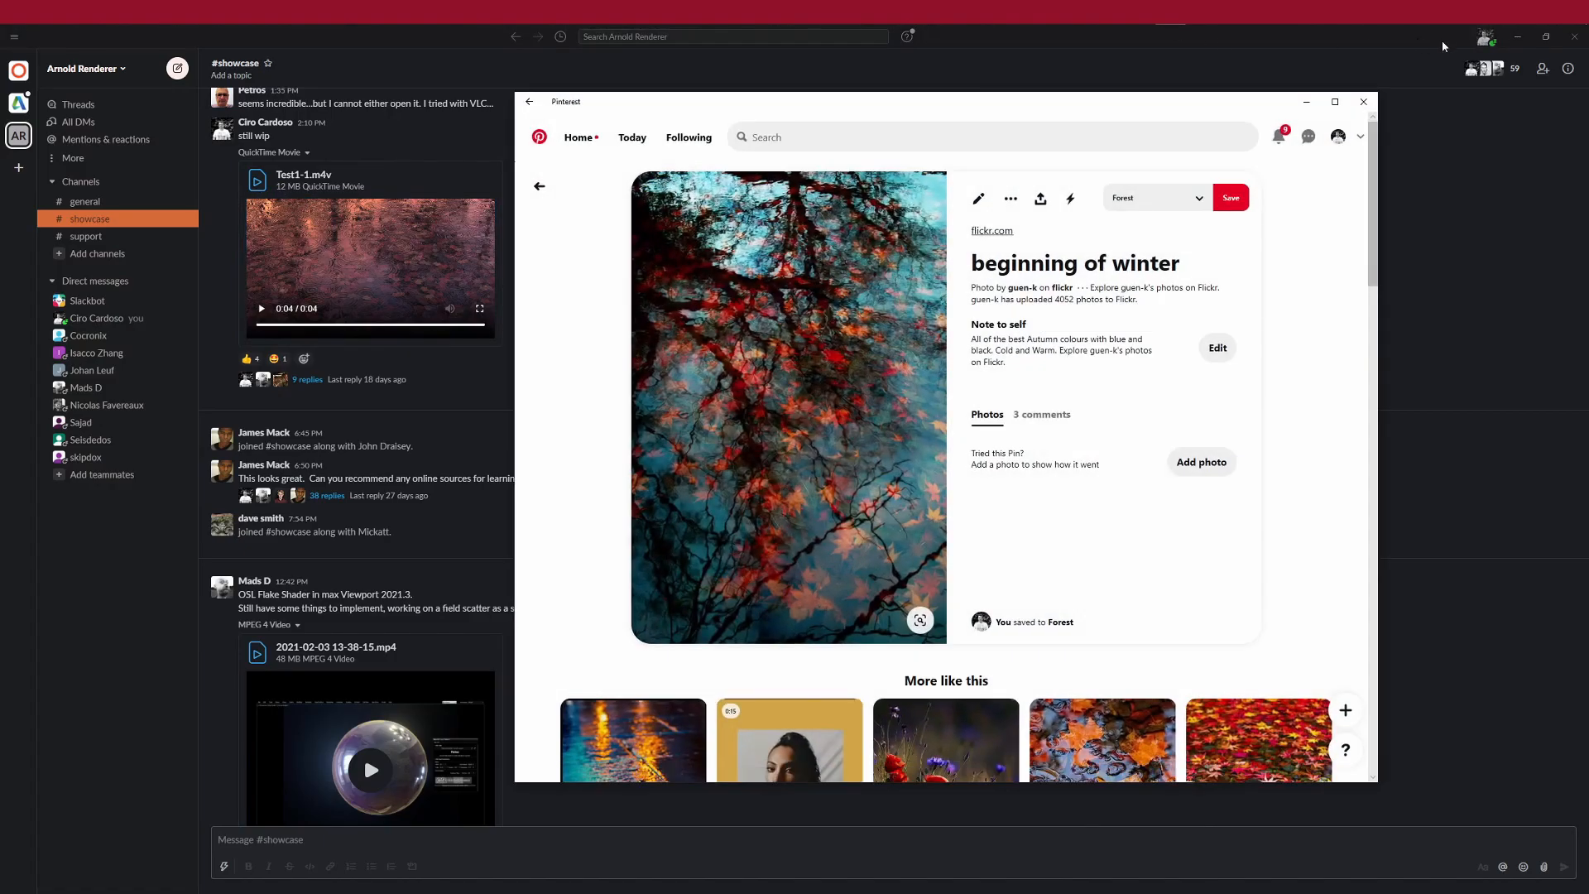
{"action": "left_click", "coordinate": [1517, 38]}
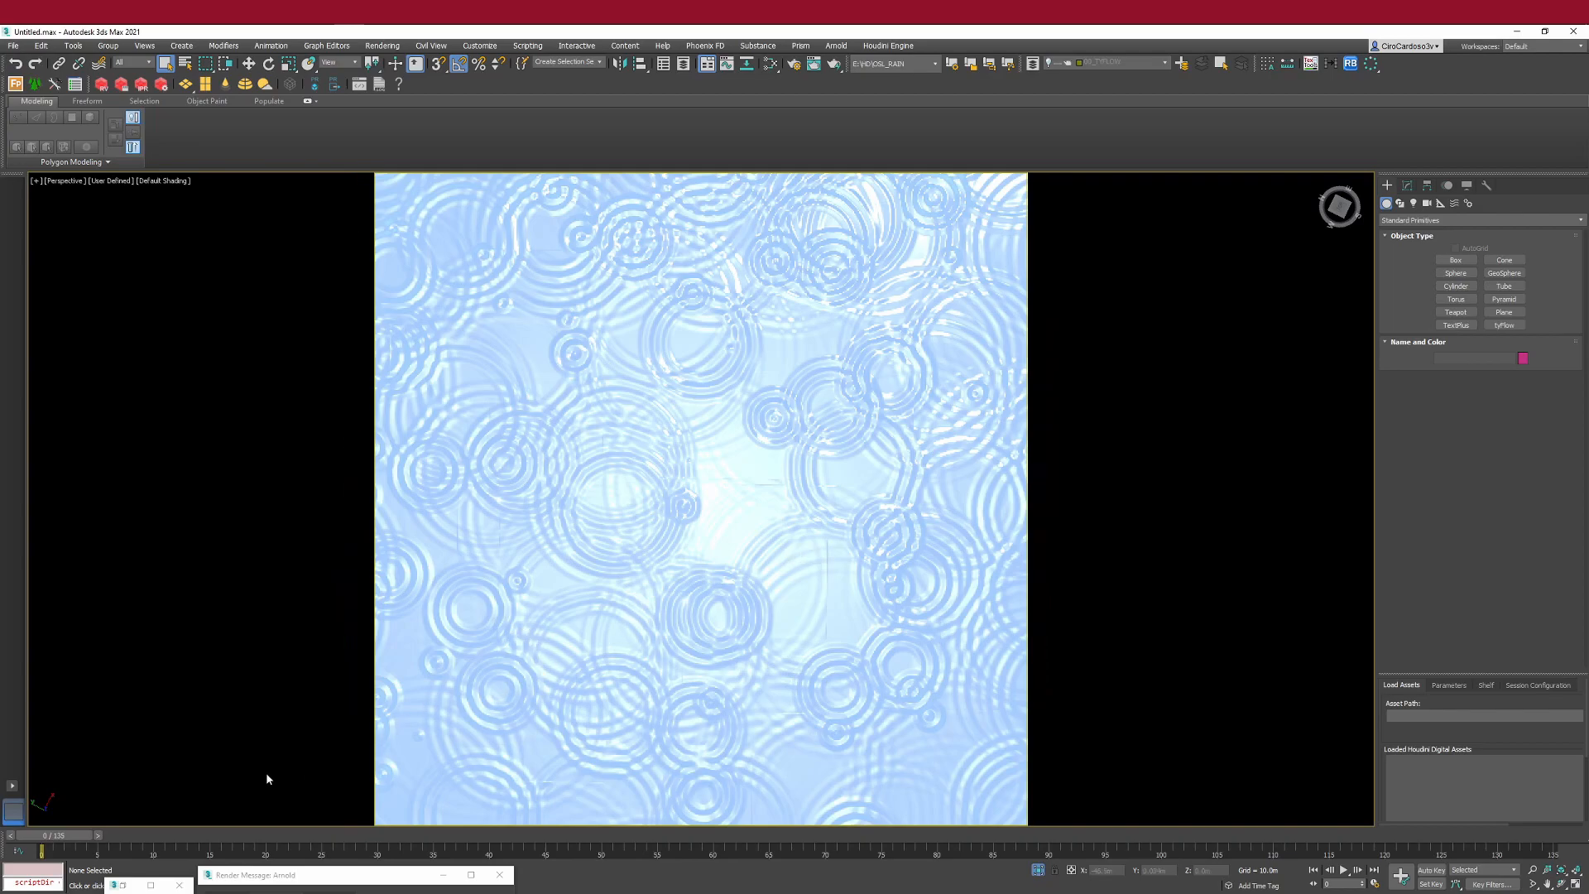
- Check the time configuration without changing it and play the rain ripple animation in the viewport from the start
{"action": "mouse_move", "coordinate": [54, 836]}
{"action": "left_mouse_down"}
{"action": "mouse_move", "coordinate": [578, 832]}
{"action": "mouse_move", "coordinate": [46, 831]}
{"action": "left_mouse_up"}
{"action": "right_click", "coordinate": [1345, 870]}
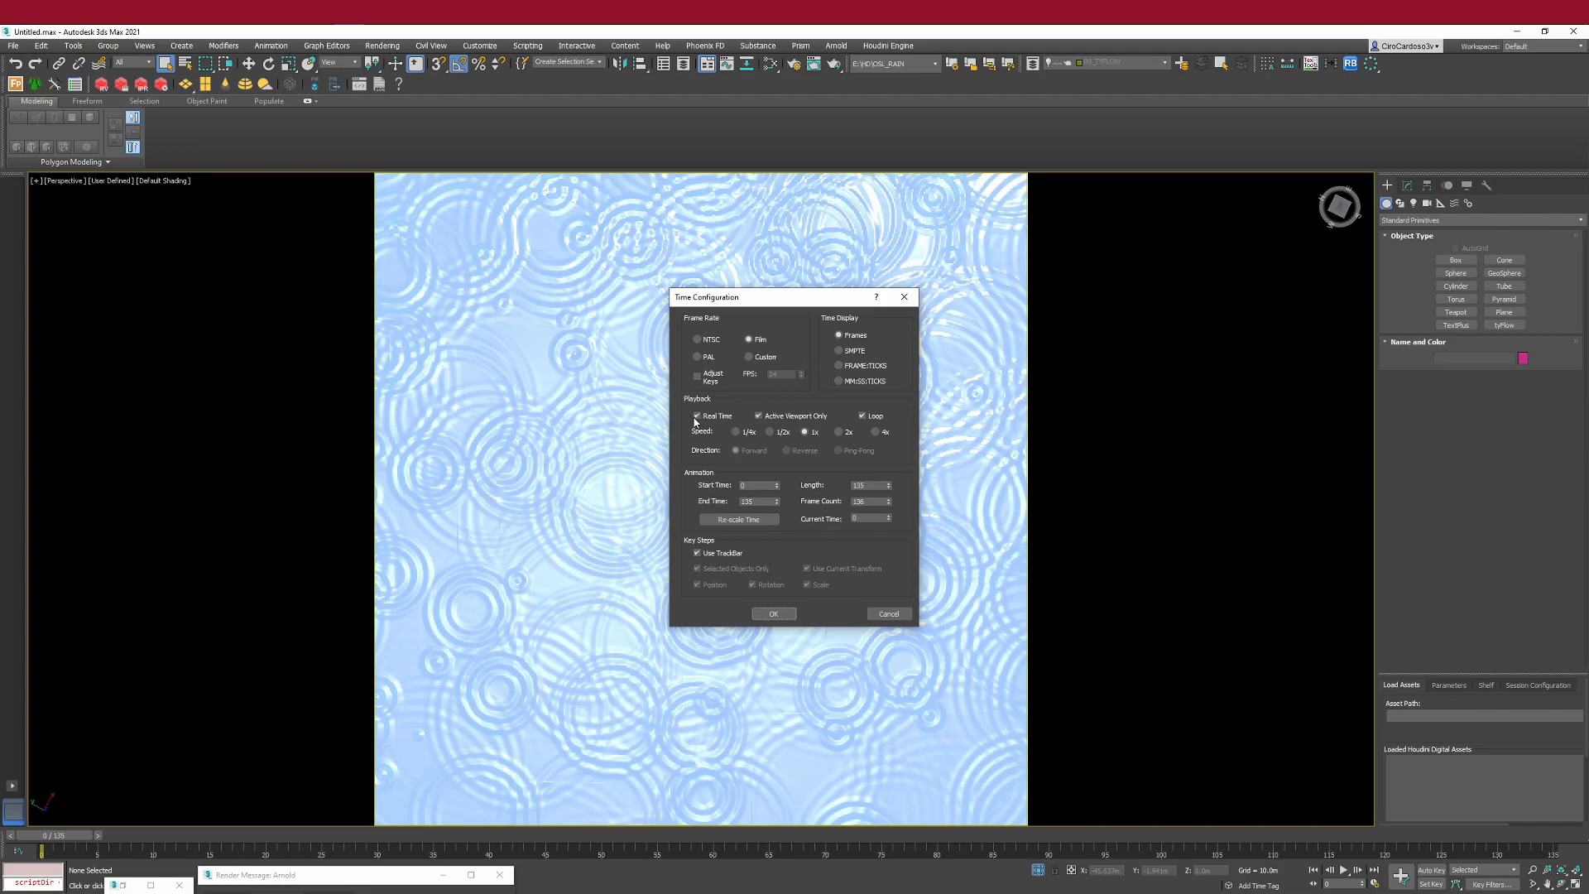
{"action": "left_click", "coordinate": [889, 613]}
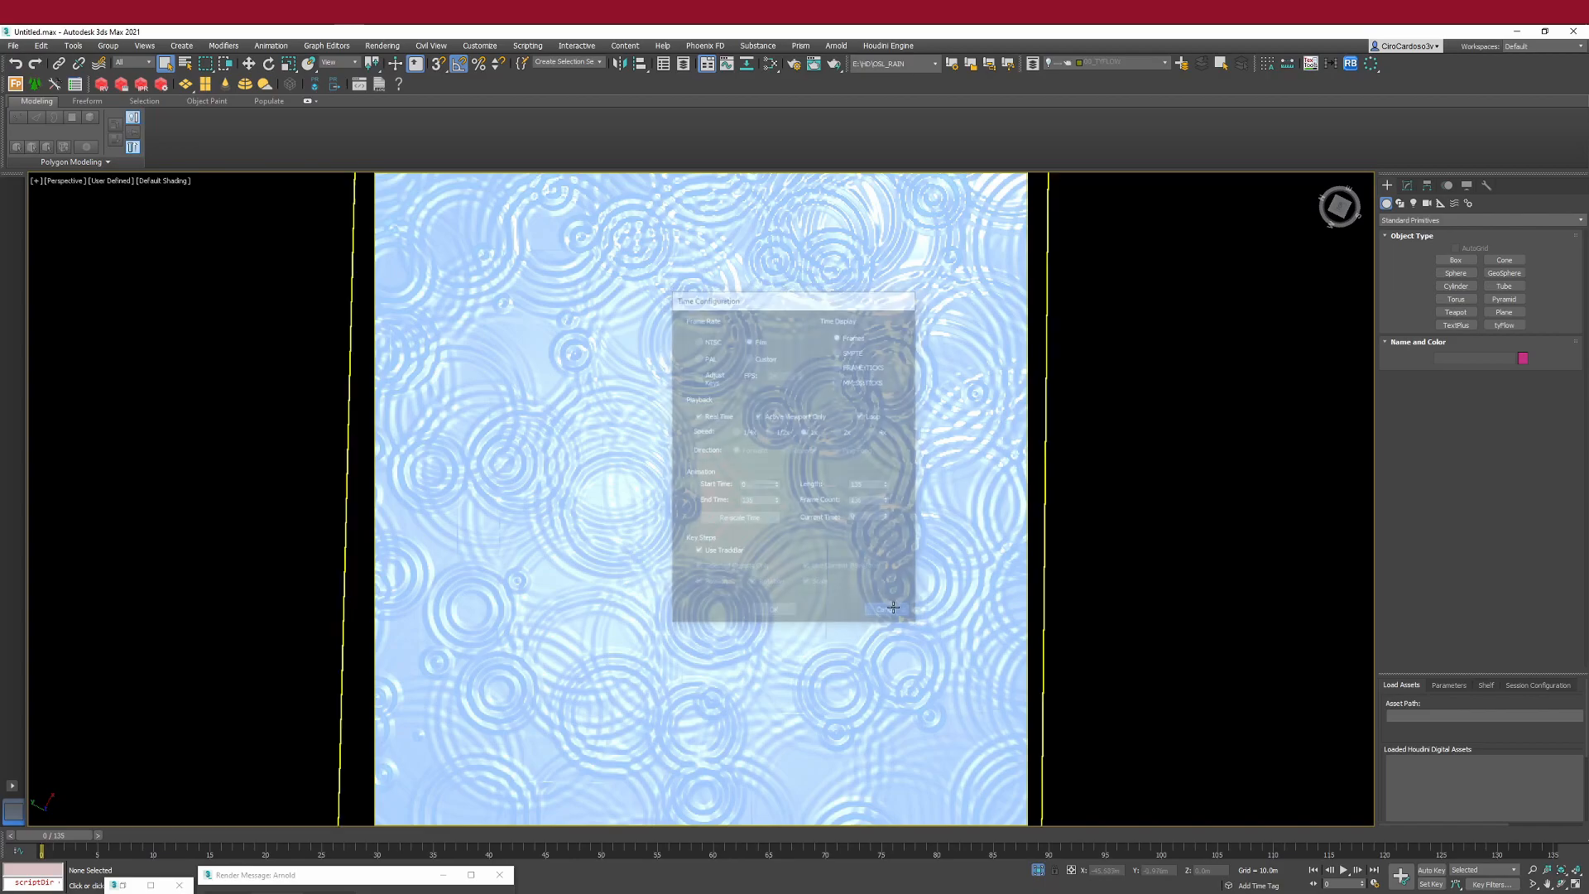
{"action": "left_click", "coordinate": [1341, 872]}
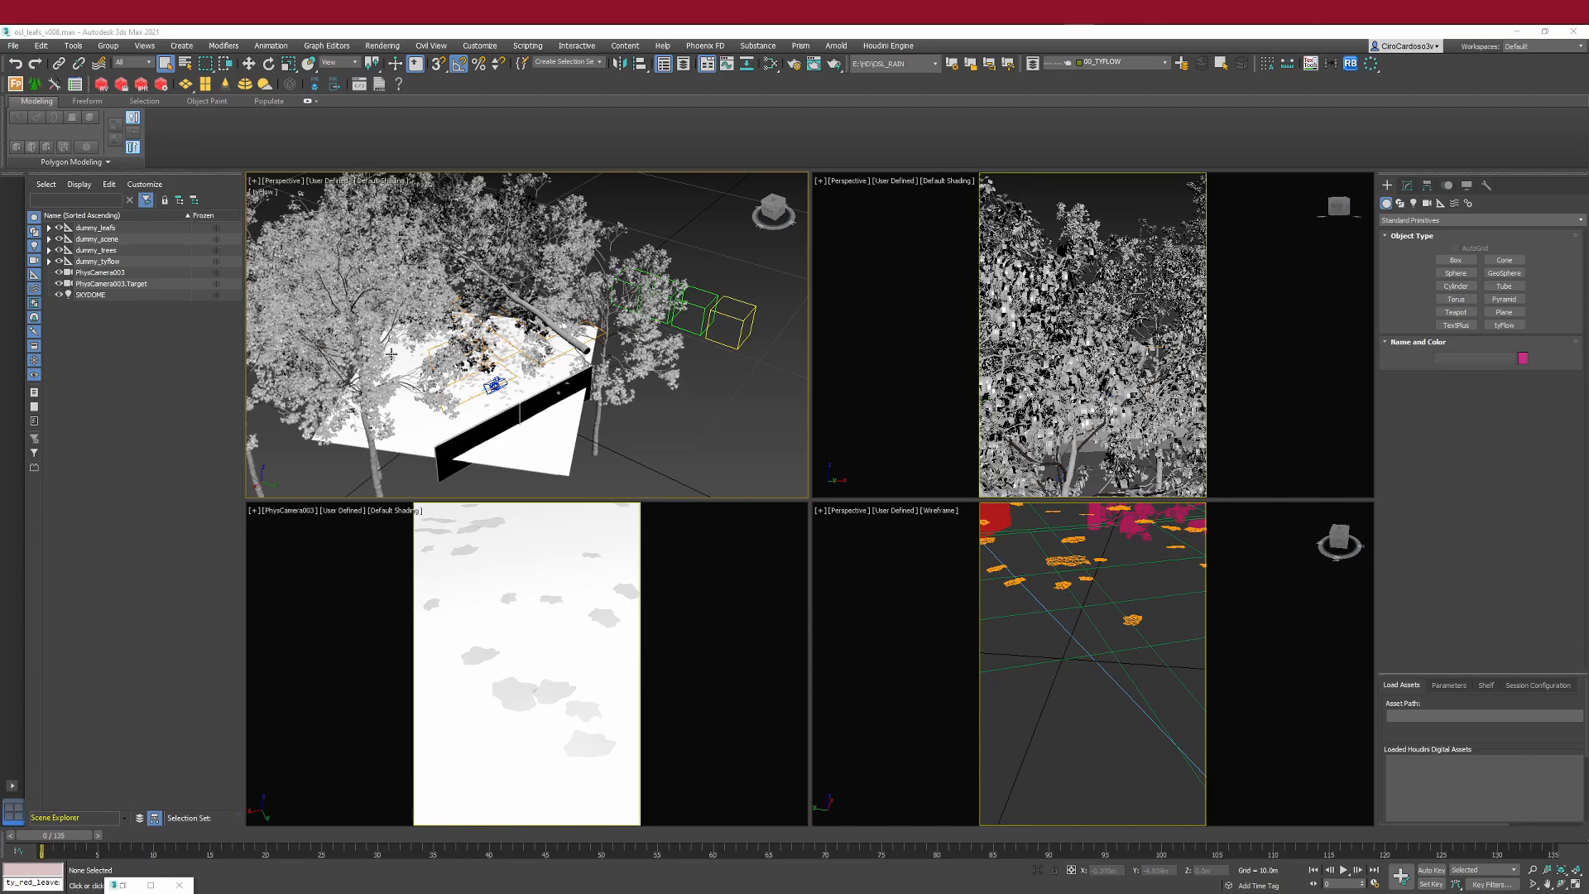
- Select the tree beside the floor and inspect from several angles how the trees surround the scene
{"action": "left_click", "coordinate": [634, 370]}
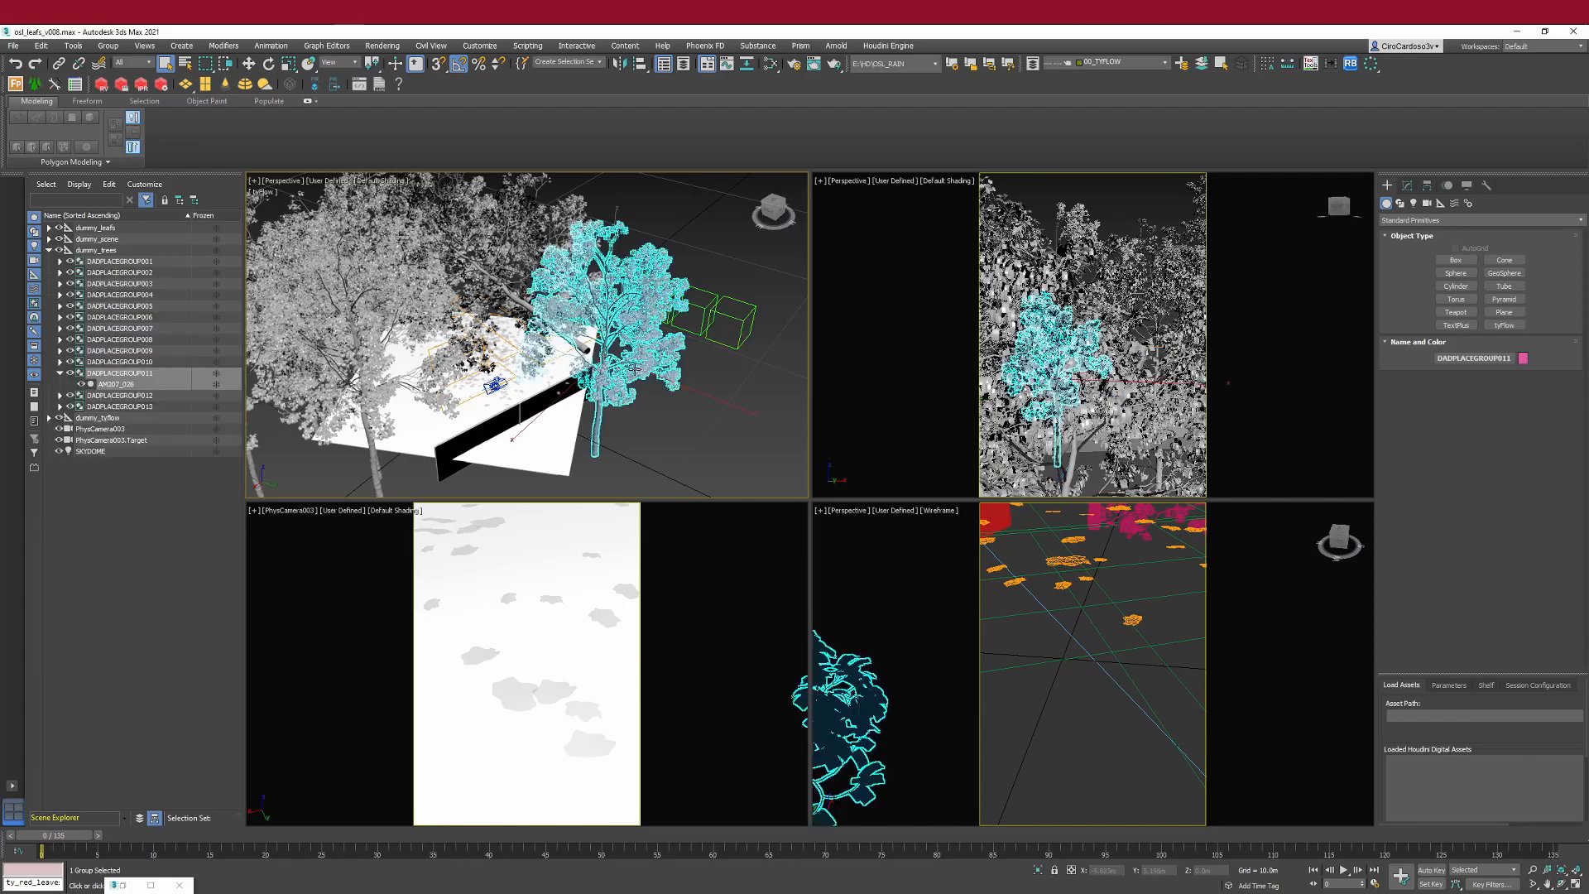
{"action": "middle_click_drag", "start_coordinate": [635, 370], "coordinate": [608, 331], "text": "alt"}
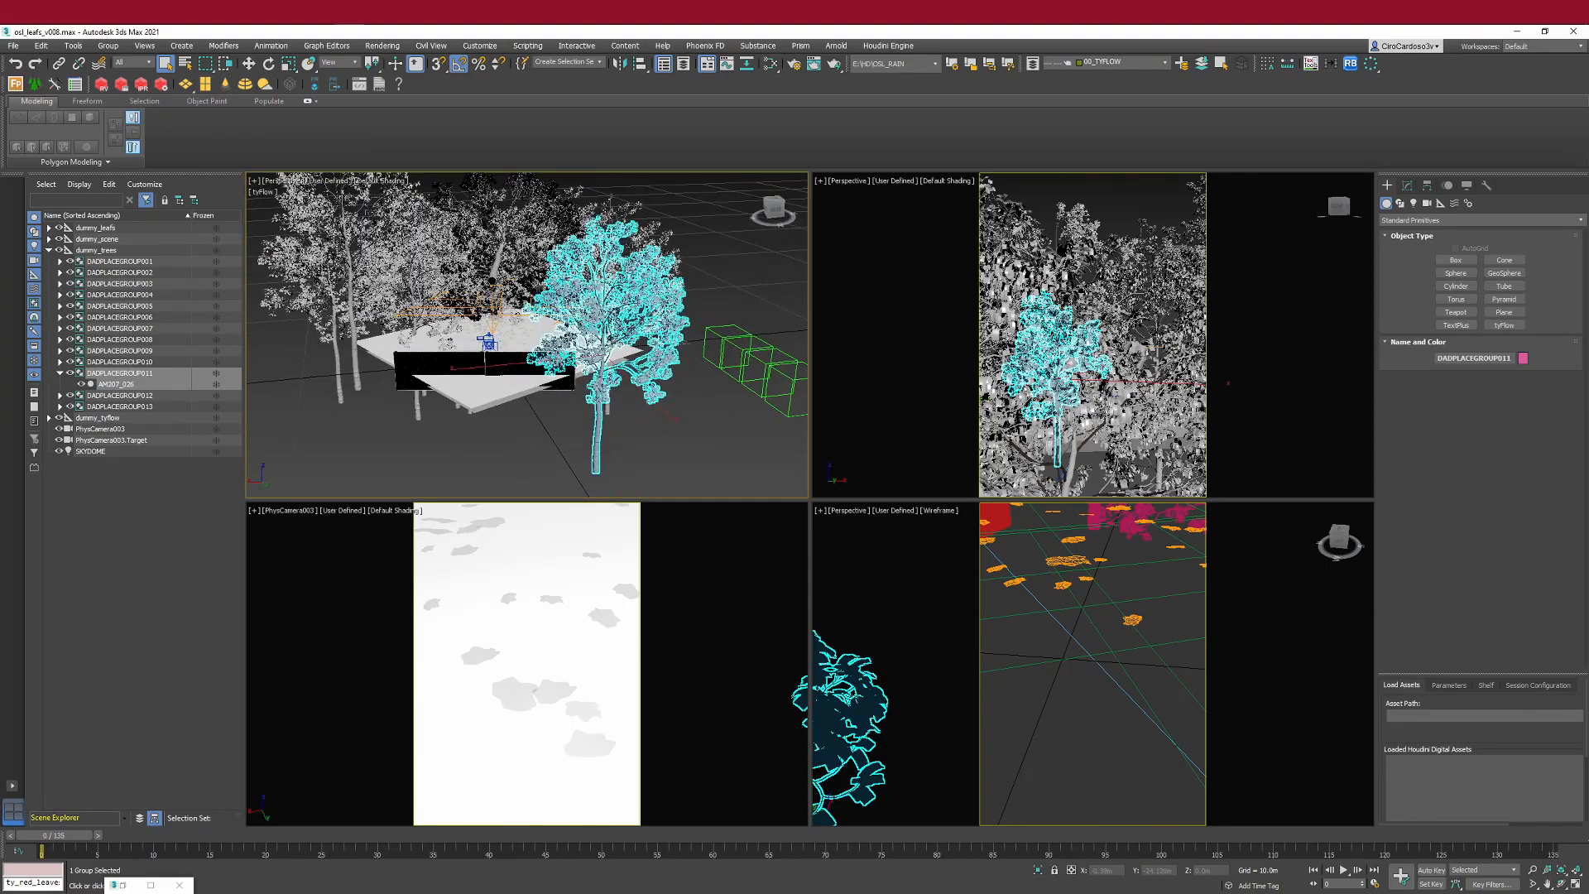
{"action": "middle_click_drag", "start_coordinate": [494, 227], "coordinate": [528, 378], "text": "alt"}
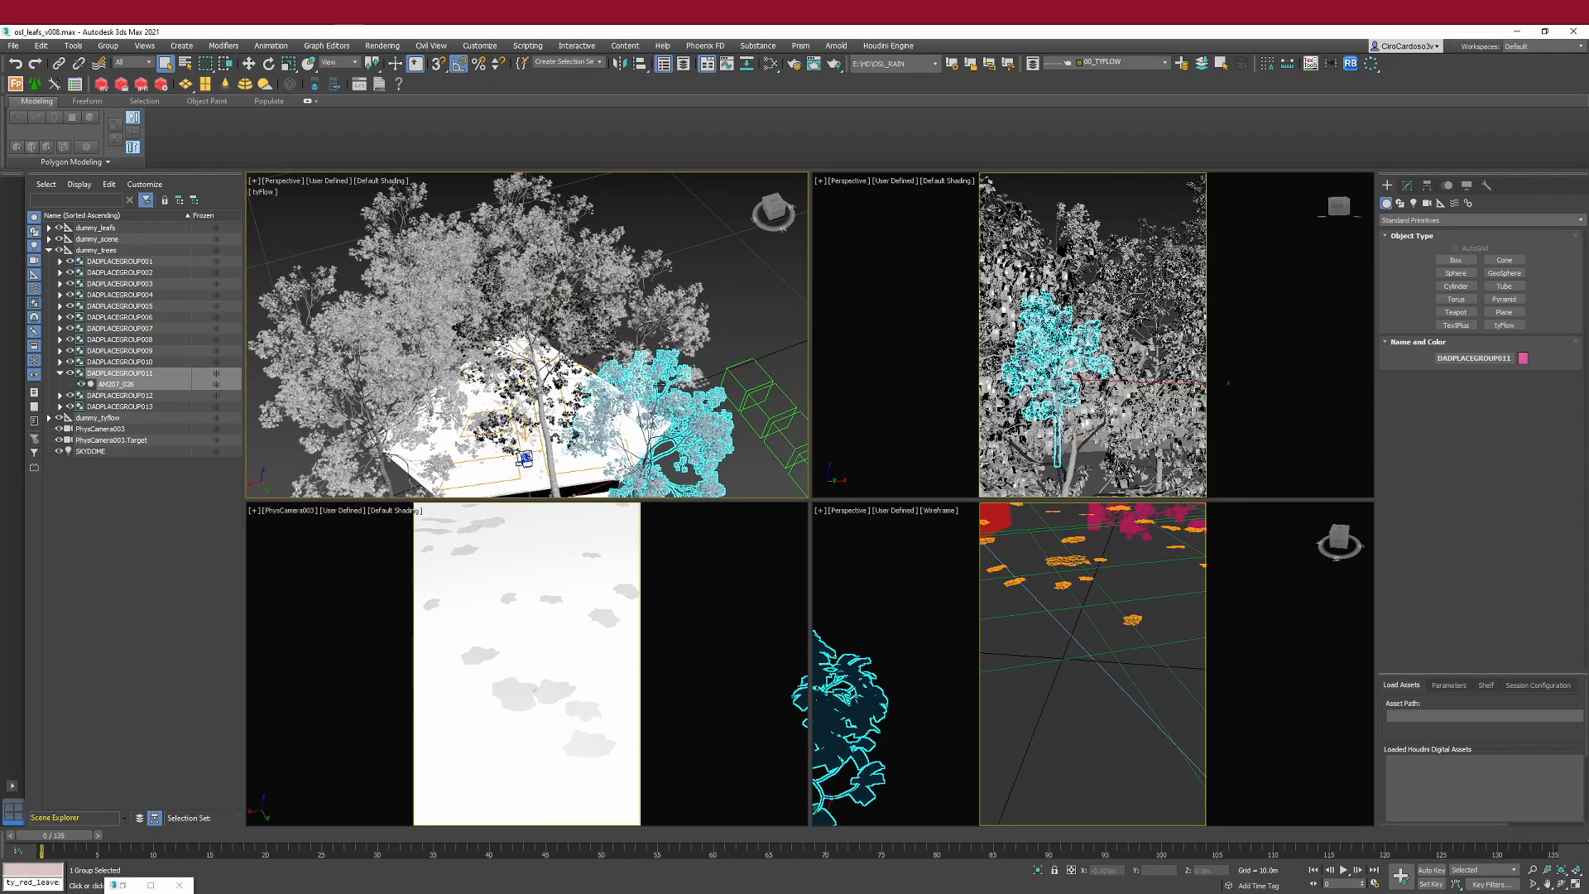
{"action": "middle_click_drag", "start_coordinate": [660, 367], "coordinate": [671, 323]}
{"action": "middle_click", "coordinate": [546, 614]}
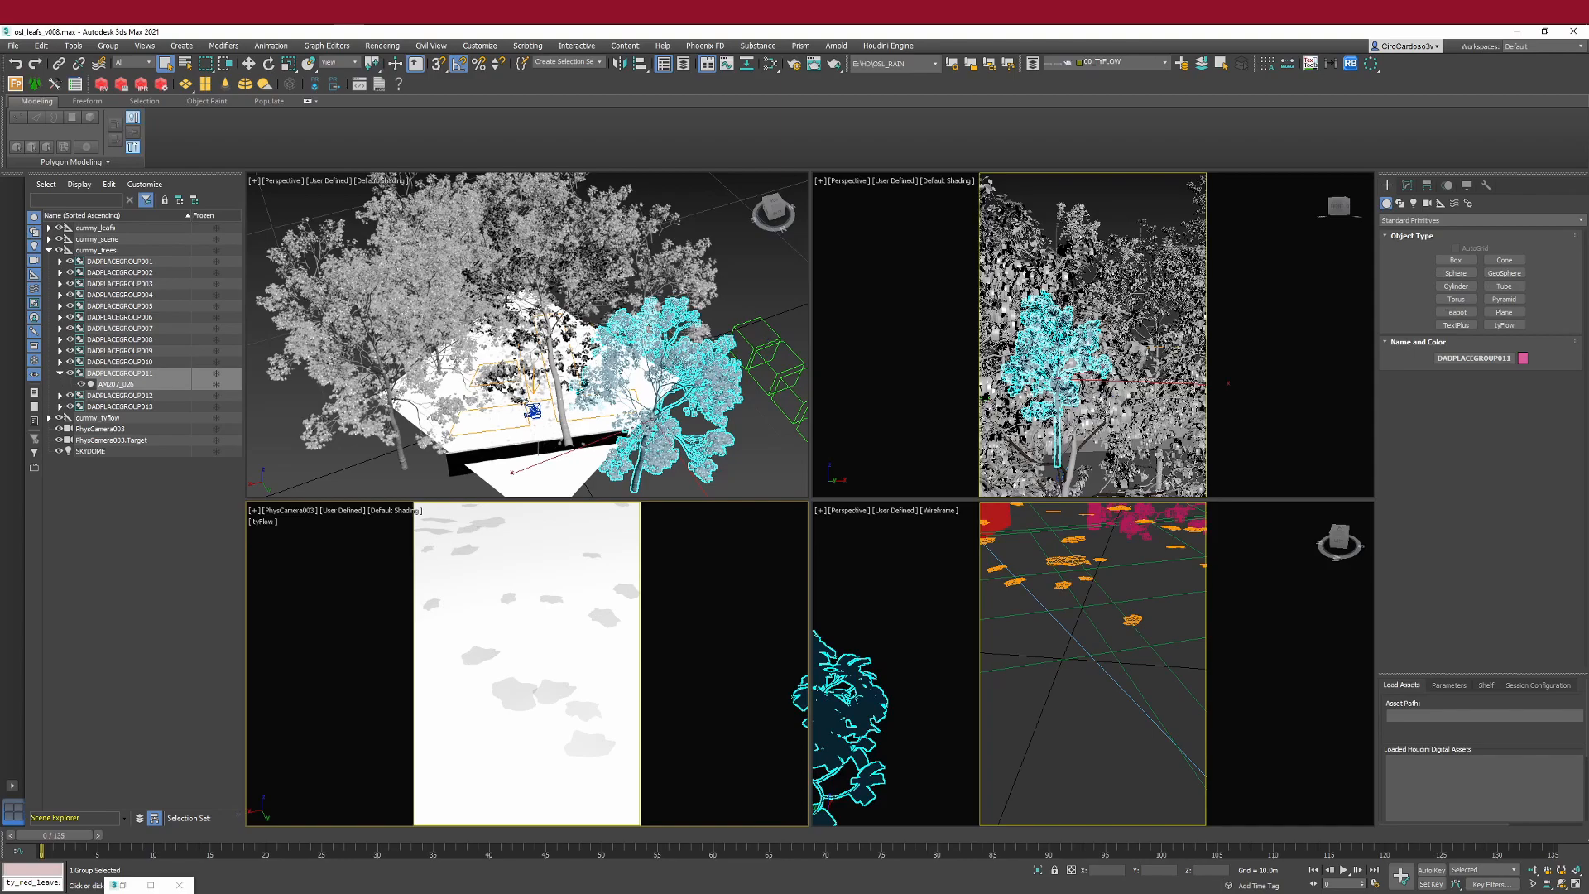
{"action": "middle_click_drag", "start_coordinate": [511, 308], "coordinate": [589, 328], "text": "alt"}
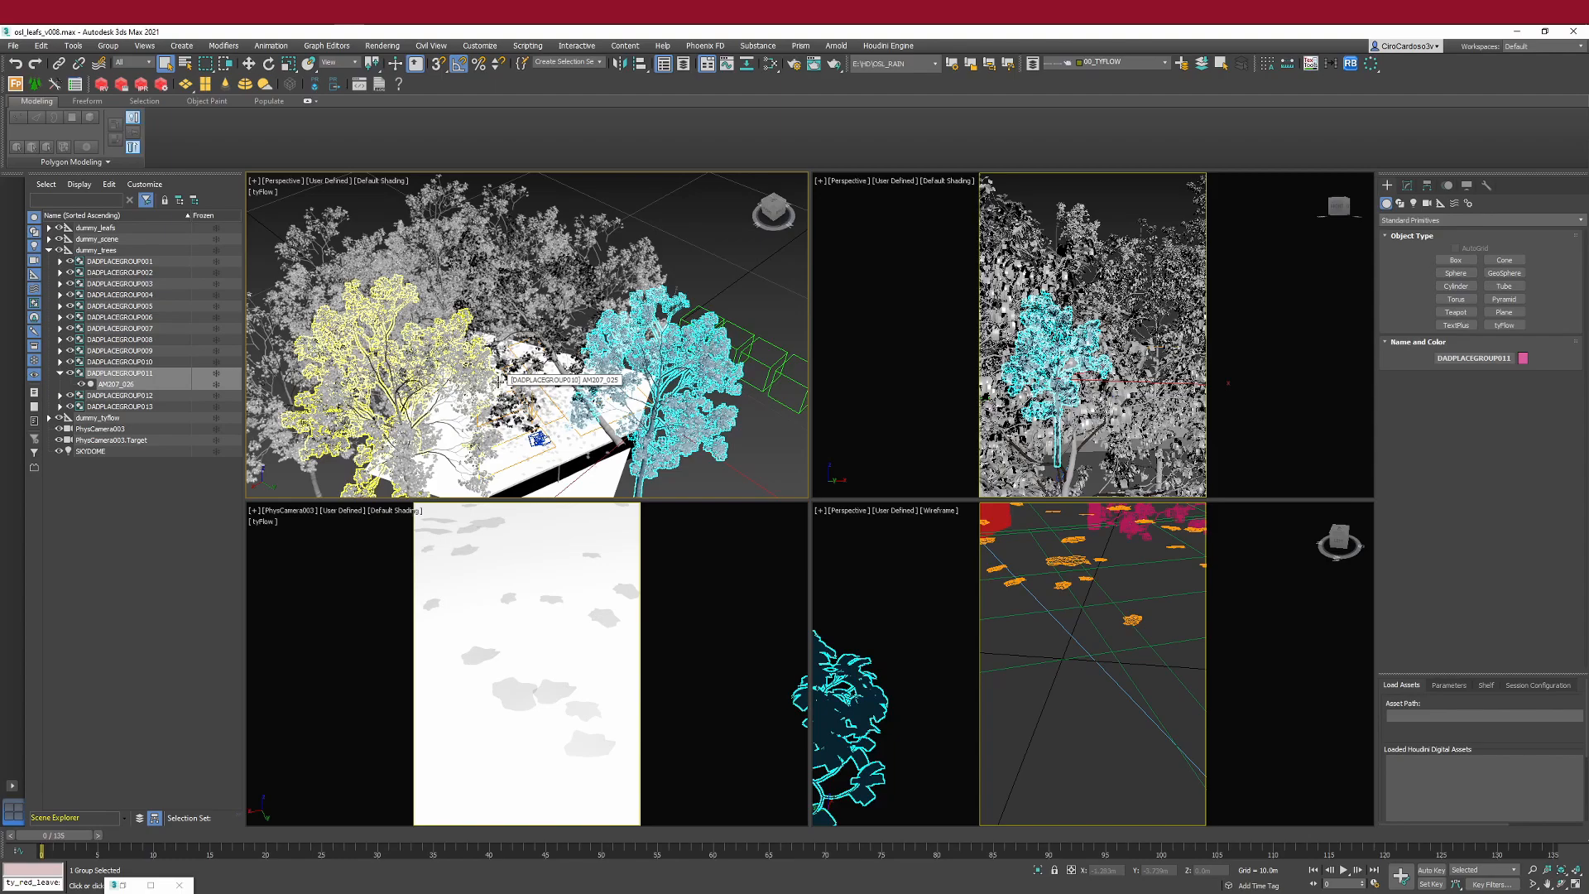
{"action": "middle_click_drag", "start_coordinate": [511, 385], "coordinate": [669, 351], "text": "alt"}
- Select the floor object to examine its shape and position close up, and clear the selection
{"action": "left_click", "coordinate": [614, 343]}
{"action": "scroll", "coordinate": [669, 351], "scroll_direction": "up", "scroll_amount": 3}
{"action": "scroll", "coordinate": [620, 335], "scroll_direction": "up", "scroll_amount": 4}
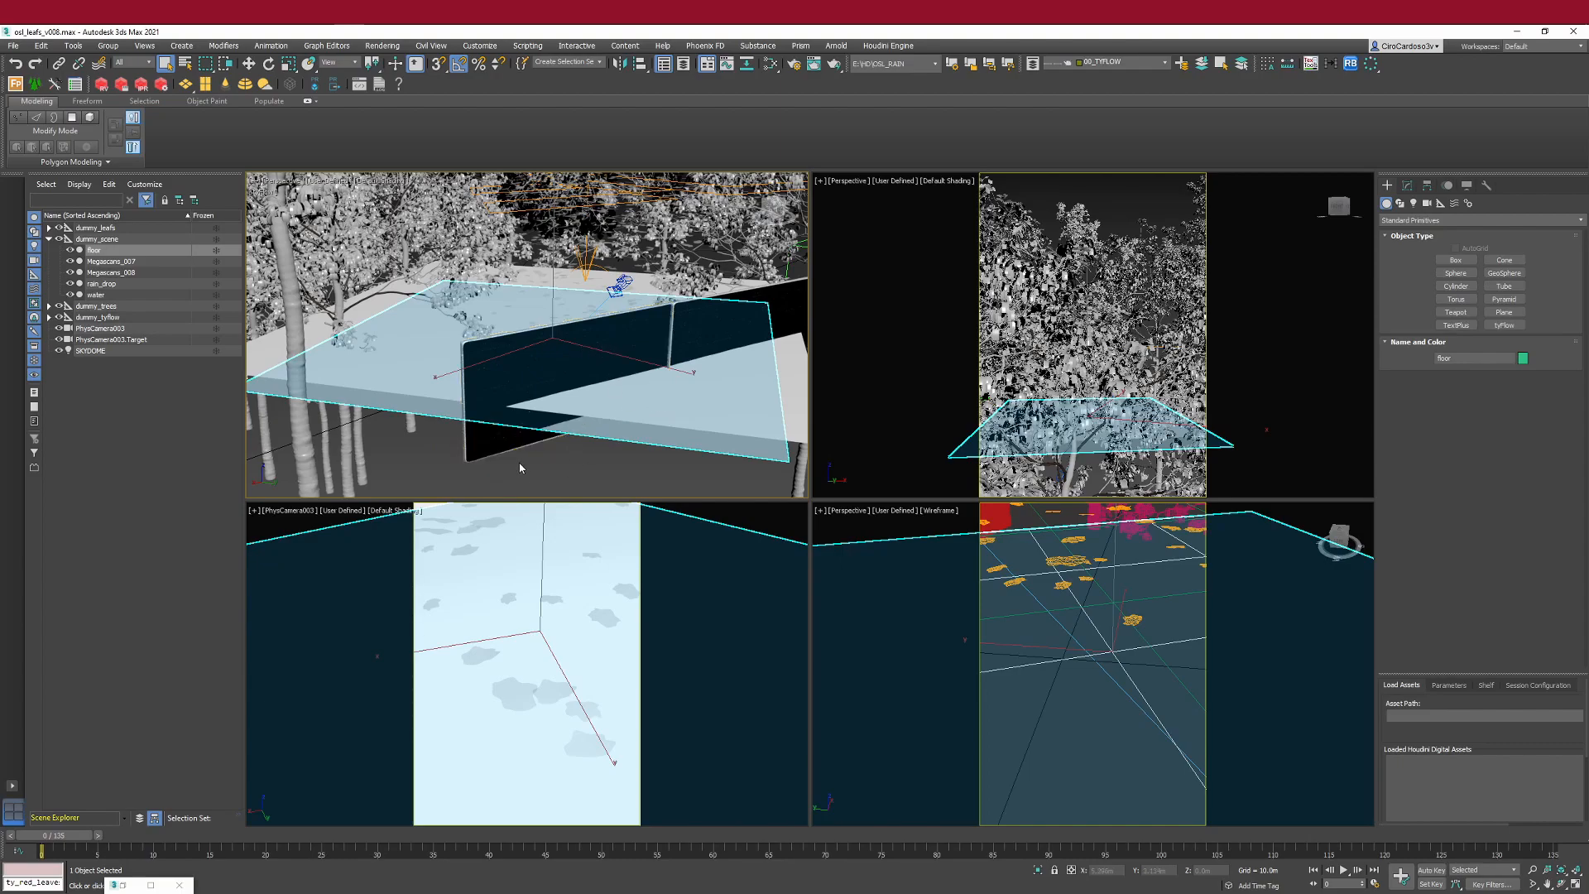
{"action": "left_click", "coordinate": [549, 454]}
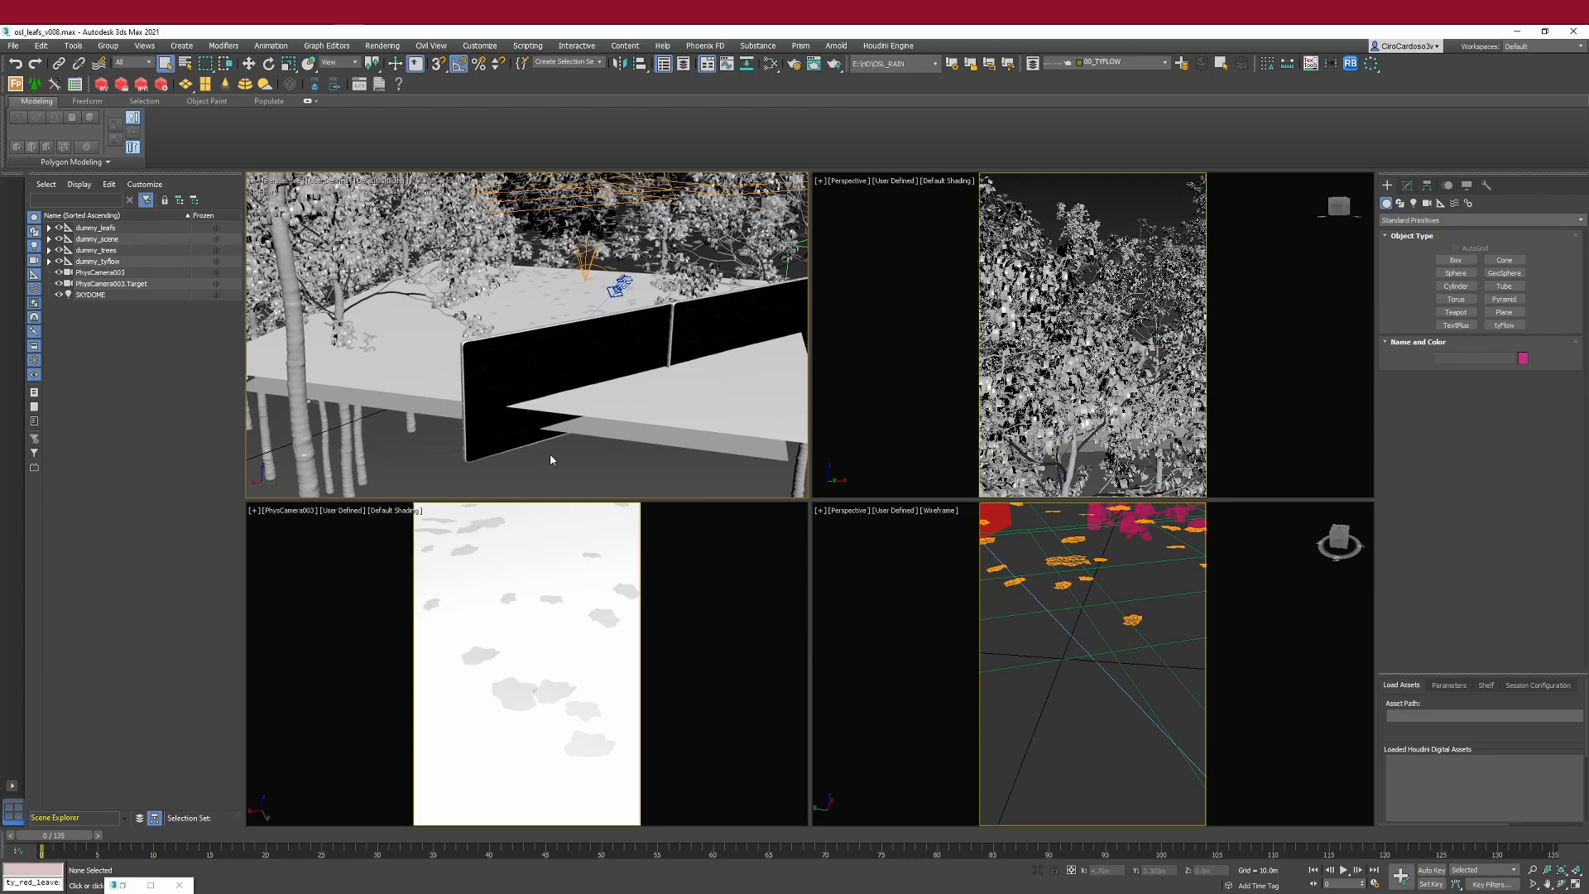
- Switch to the photo viewer and examine the maple leaf texture qfAqd_4K_Albedo.jpg
{"action": "key", "text": "alt+Tab"}
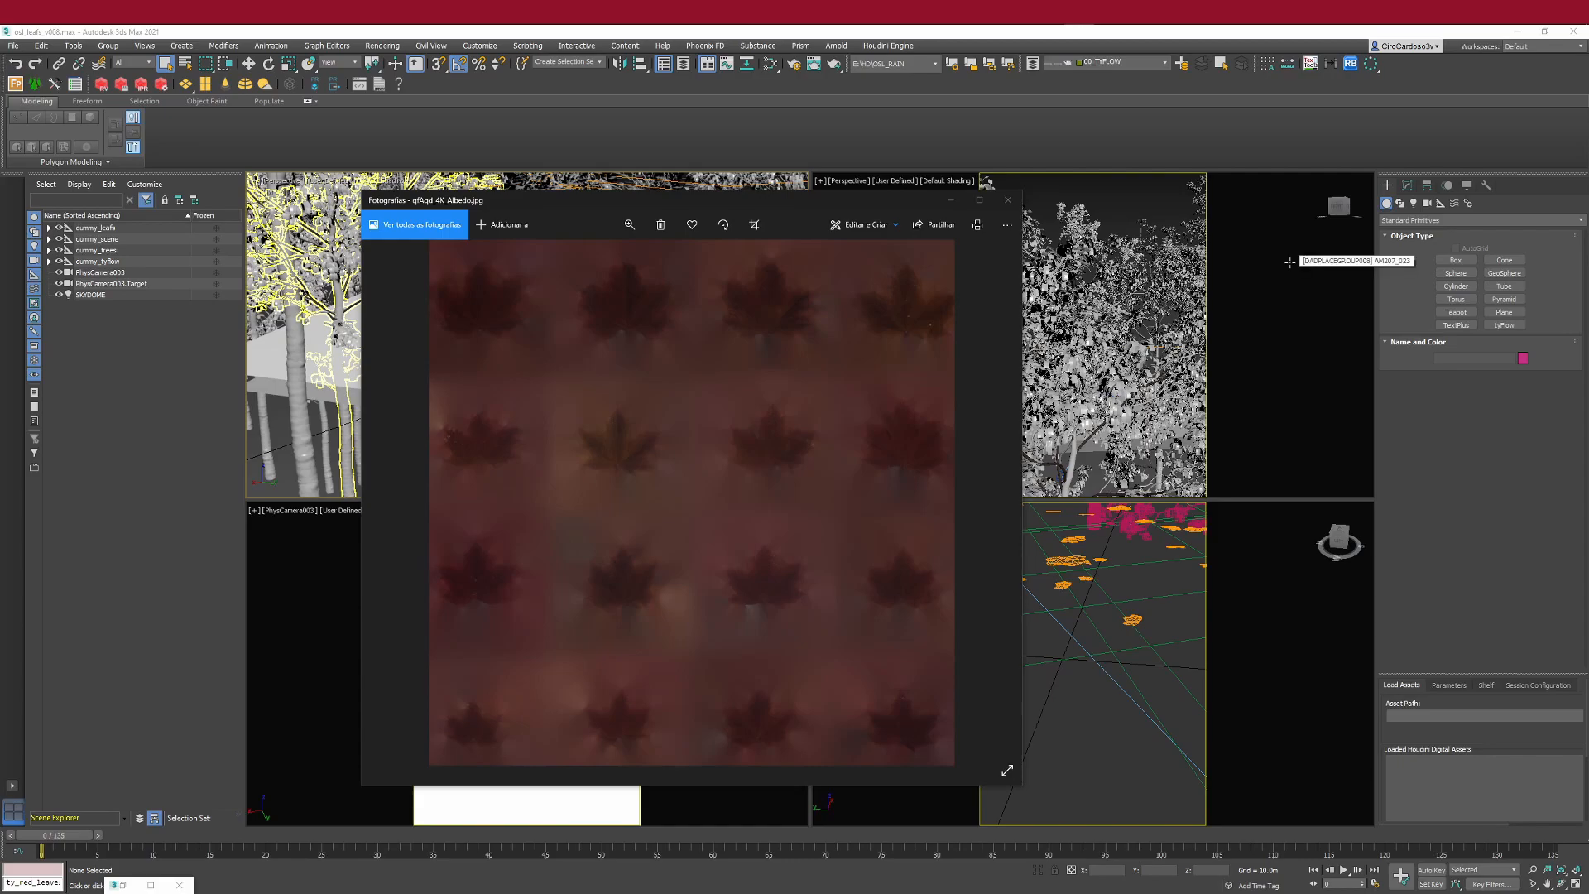
{"action": "left_click_drag", "start_coordinate": [811, 202], "coordinate": [853, 202]}
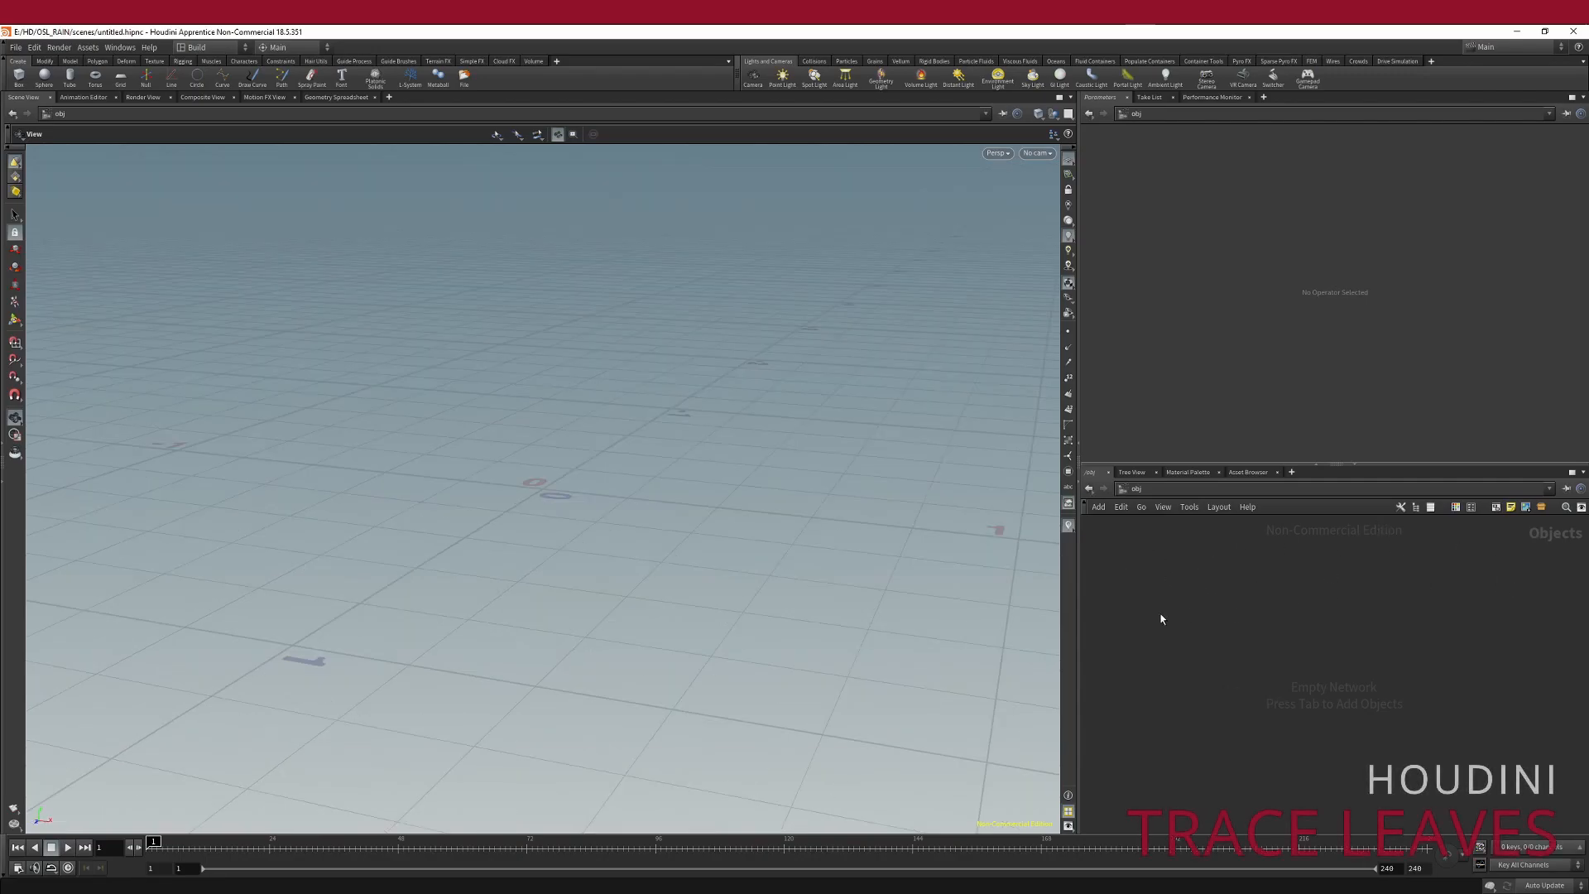
- Add a Geometry node to the empty object network in Houdini
{"action": "key", "text": "Tab"}
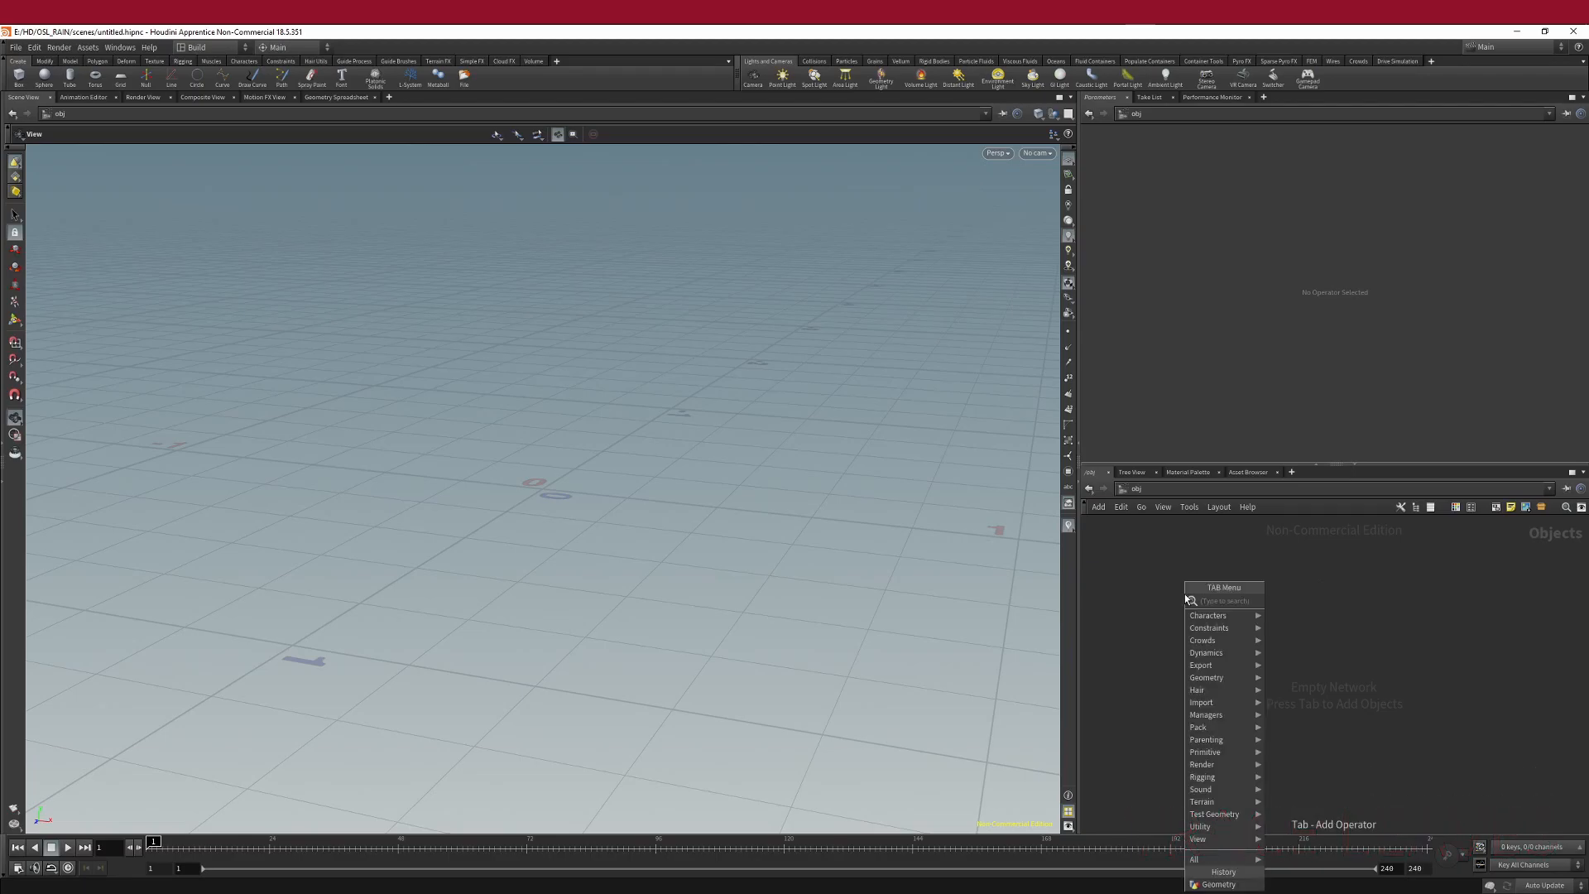
{"action": "type", "text": "b"}
{"action": "key", "text": "BackSpace"}
{"action": "type", "text": "geo"}
{"action": "key", "text": "Return"}
{"action": "left_click", "coordinate": [1219, 594]}
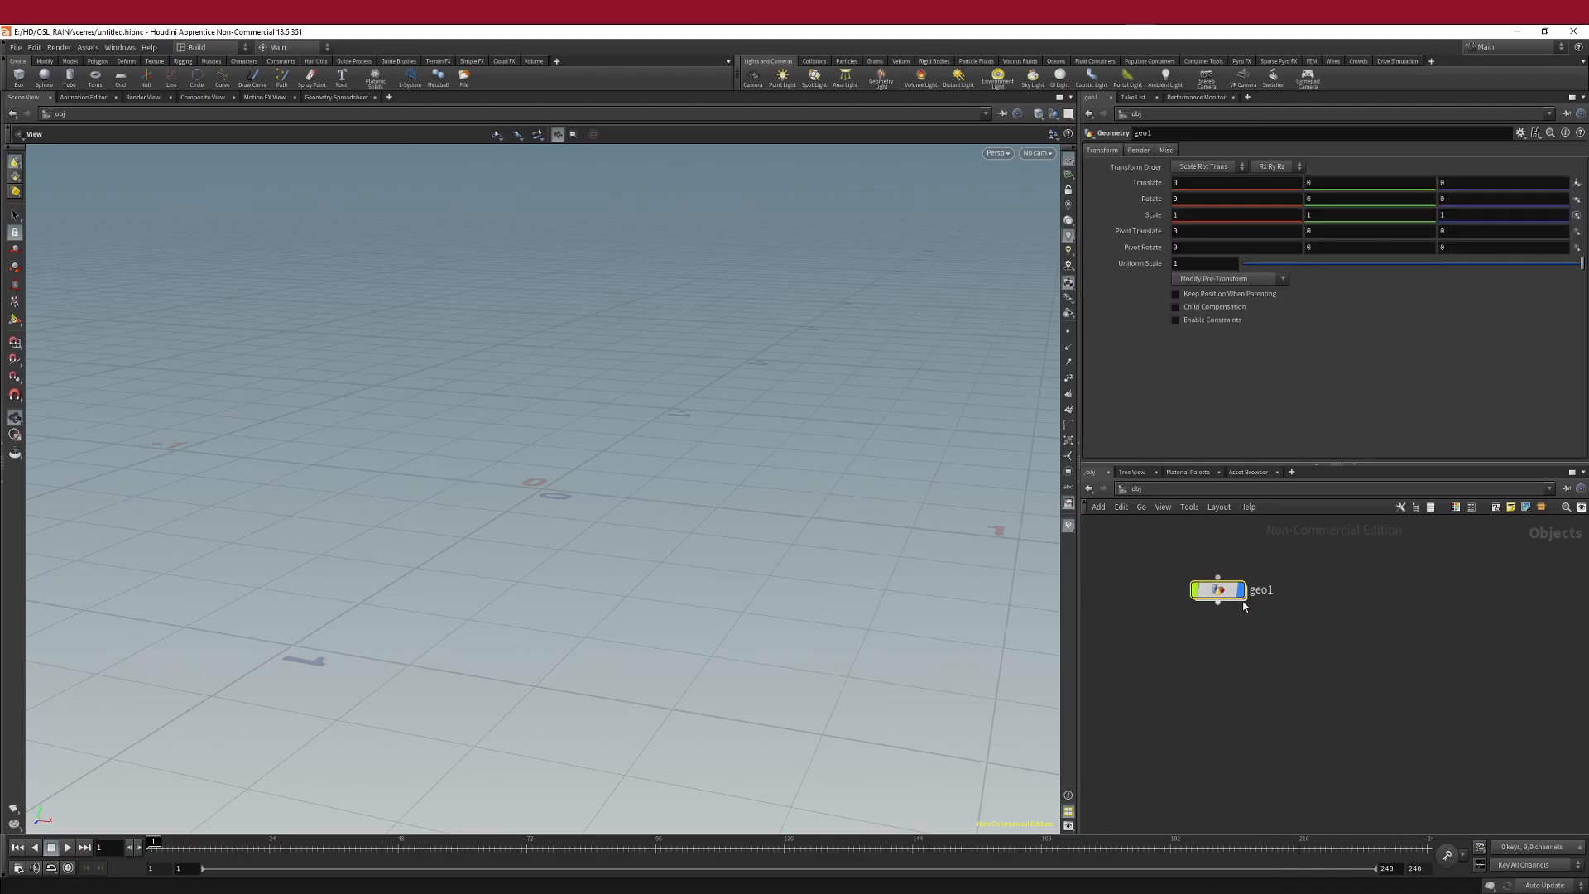
- Enter the new Geometry node and place a Trace node inside its network
{"action": "mouse_move", "coordinate": [1222, 593]}
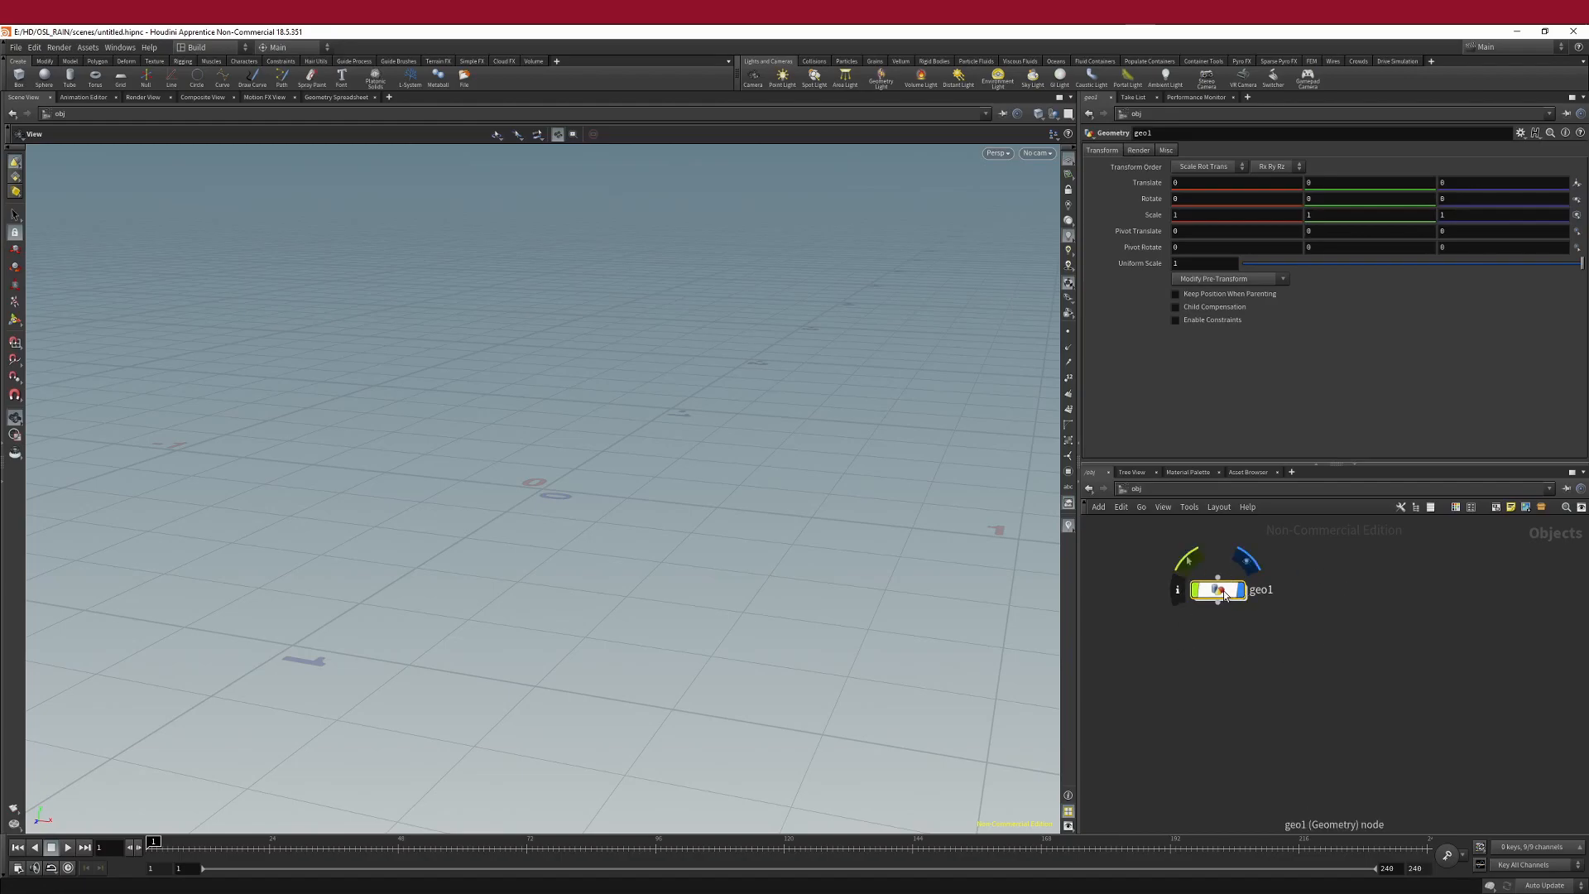
{"action": "double_click", "coordinate": [1217, 591]}
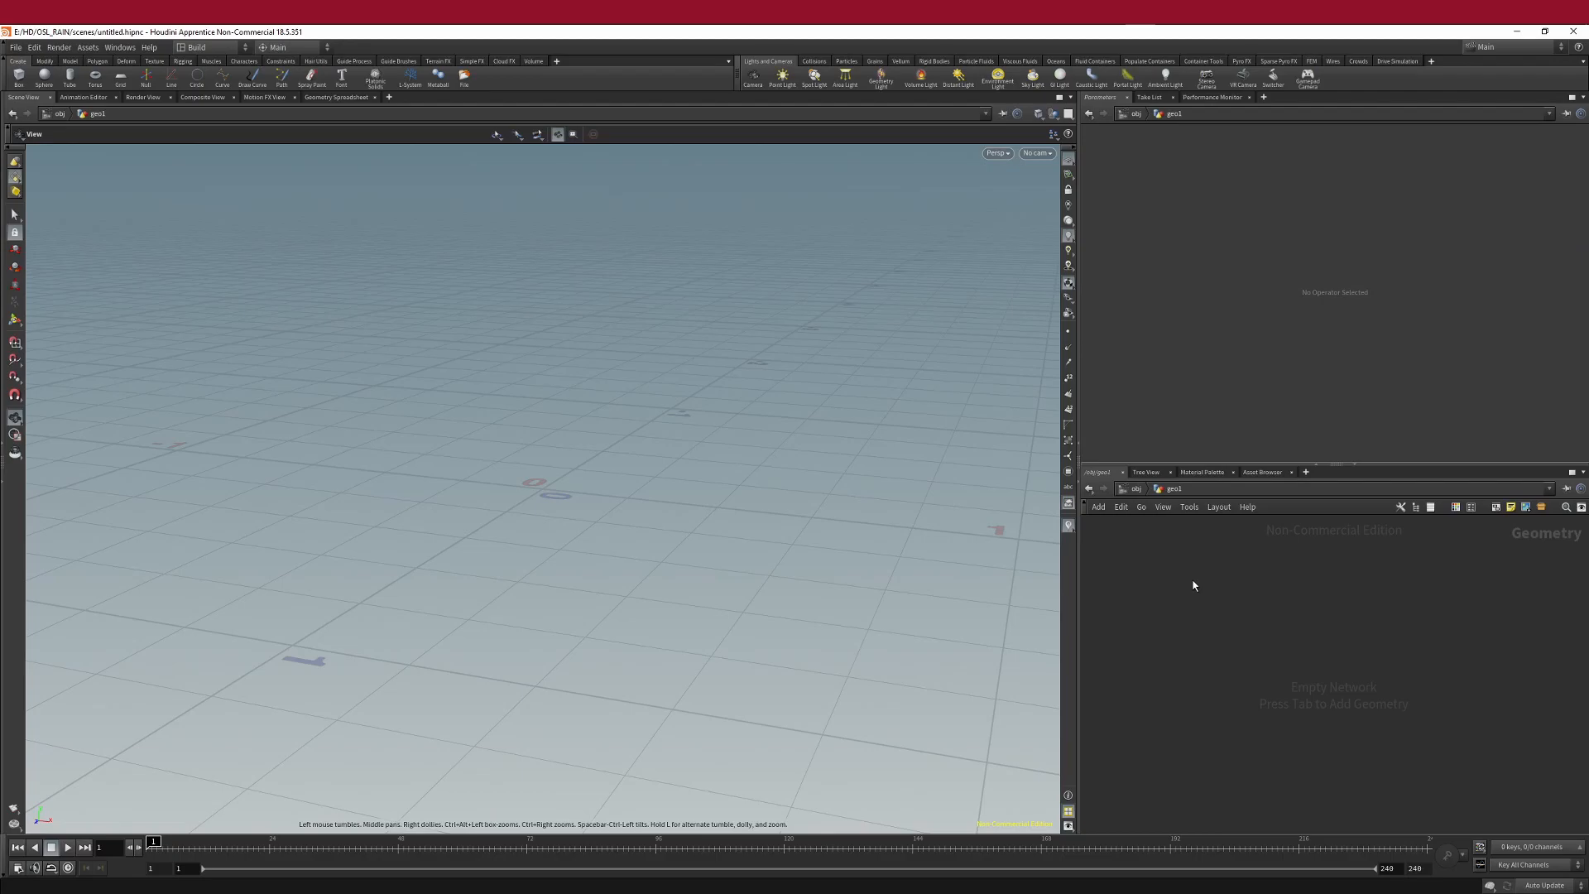
{"action": "key", "text": "Tab"}
{"action": "type", "text": "tra"}
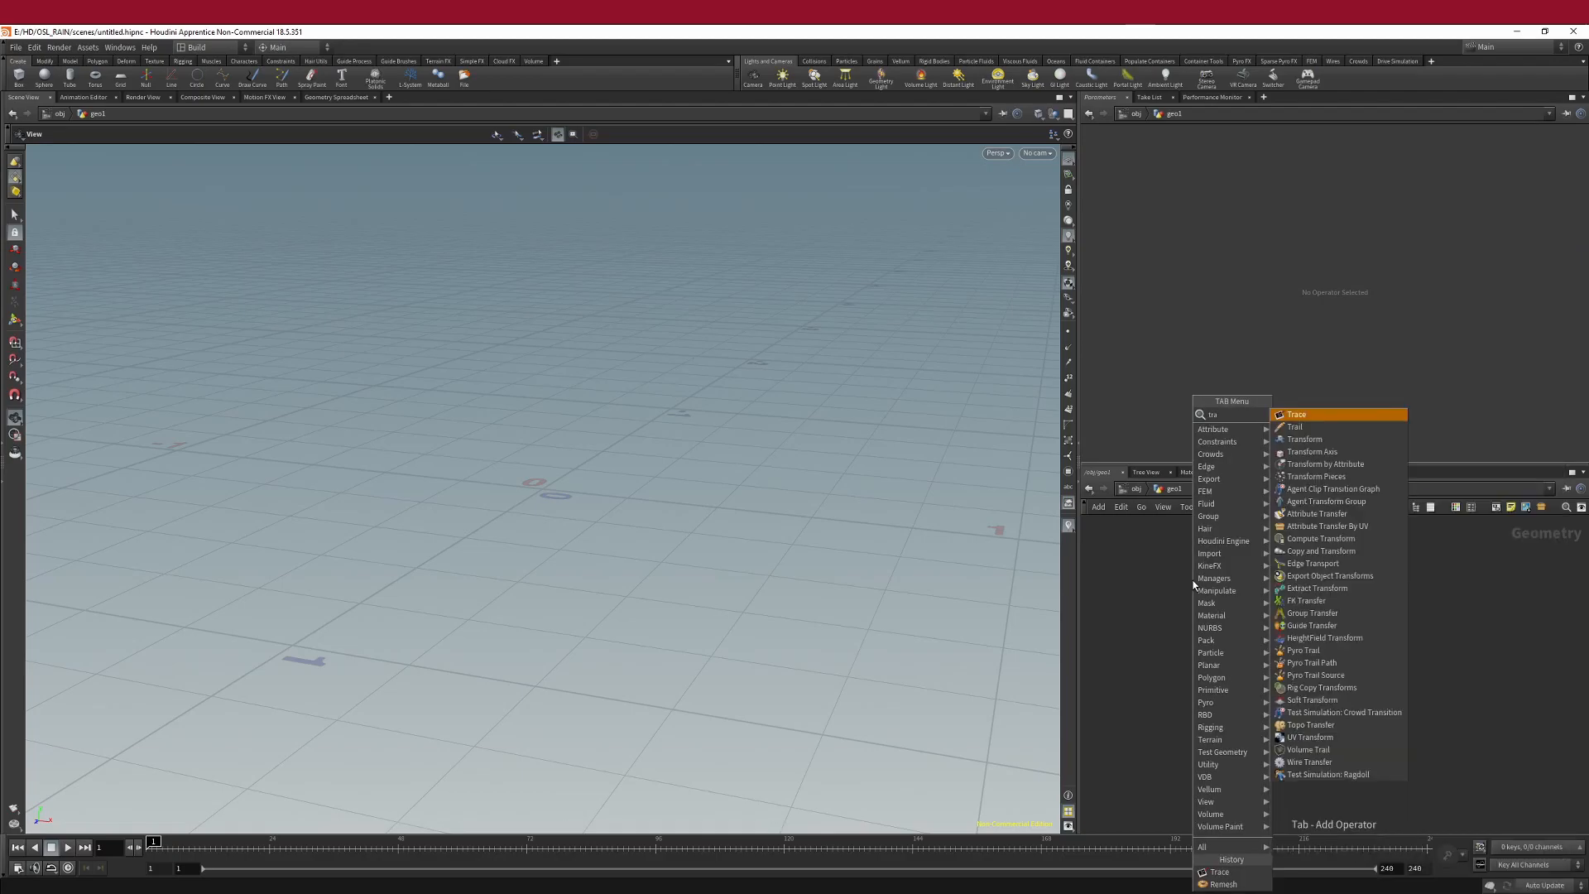
{"action": "type", "text": "ce"}
{"action": "key", "text": "Return"}
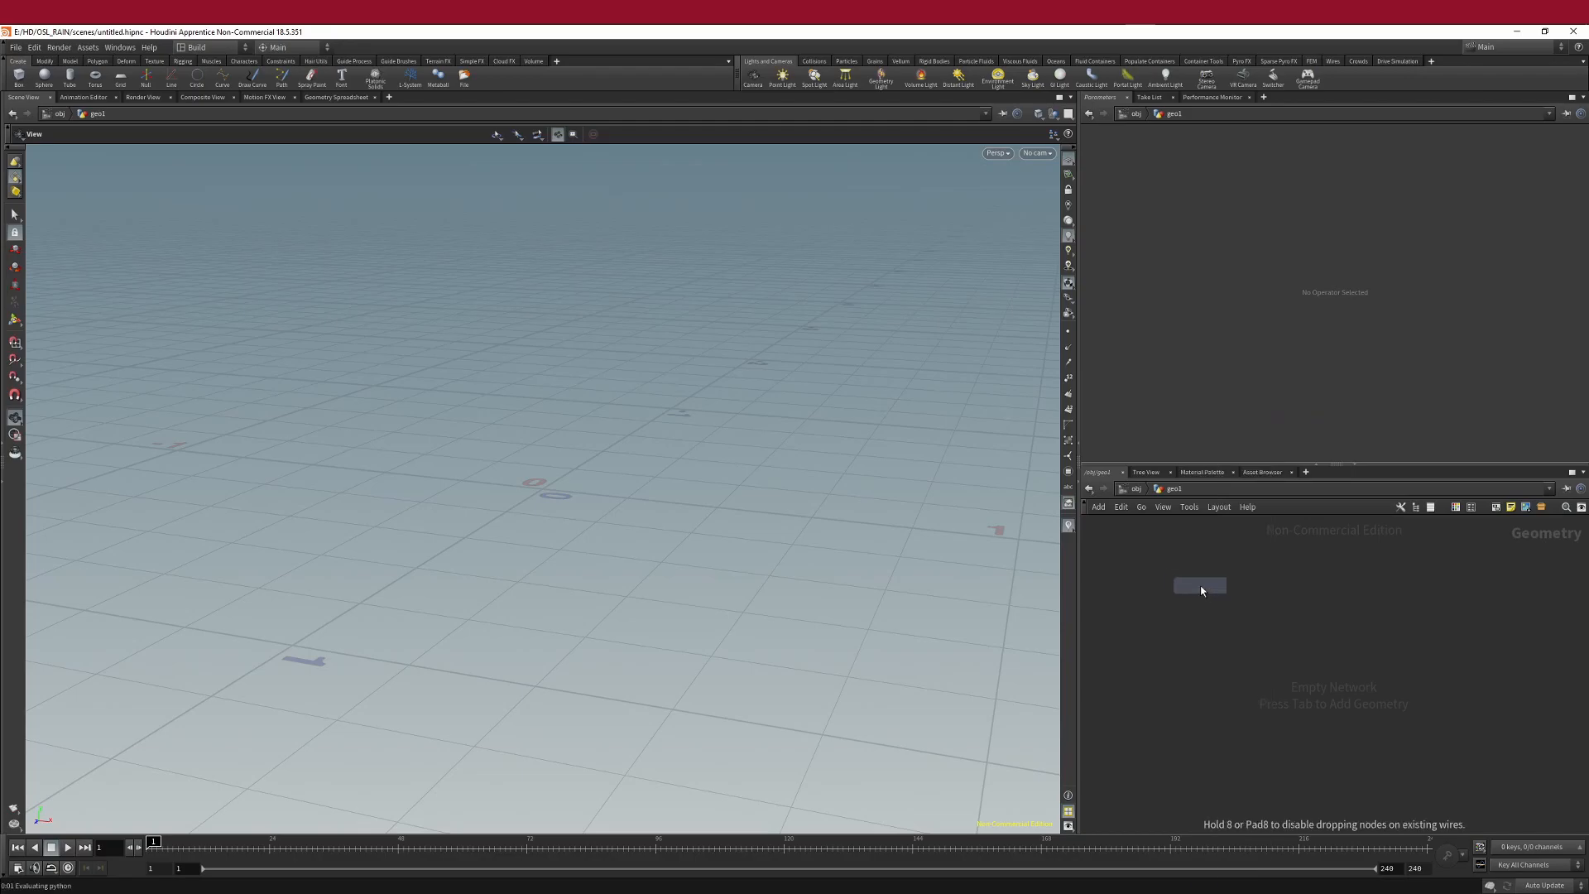
{"action": "left_click", "coordinate": [1199, 584]}
{"action": "left_click", "coordinate": [1205, 607]}
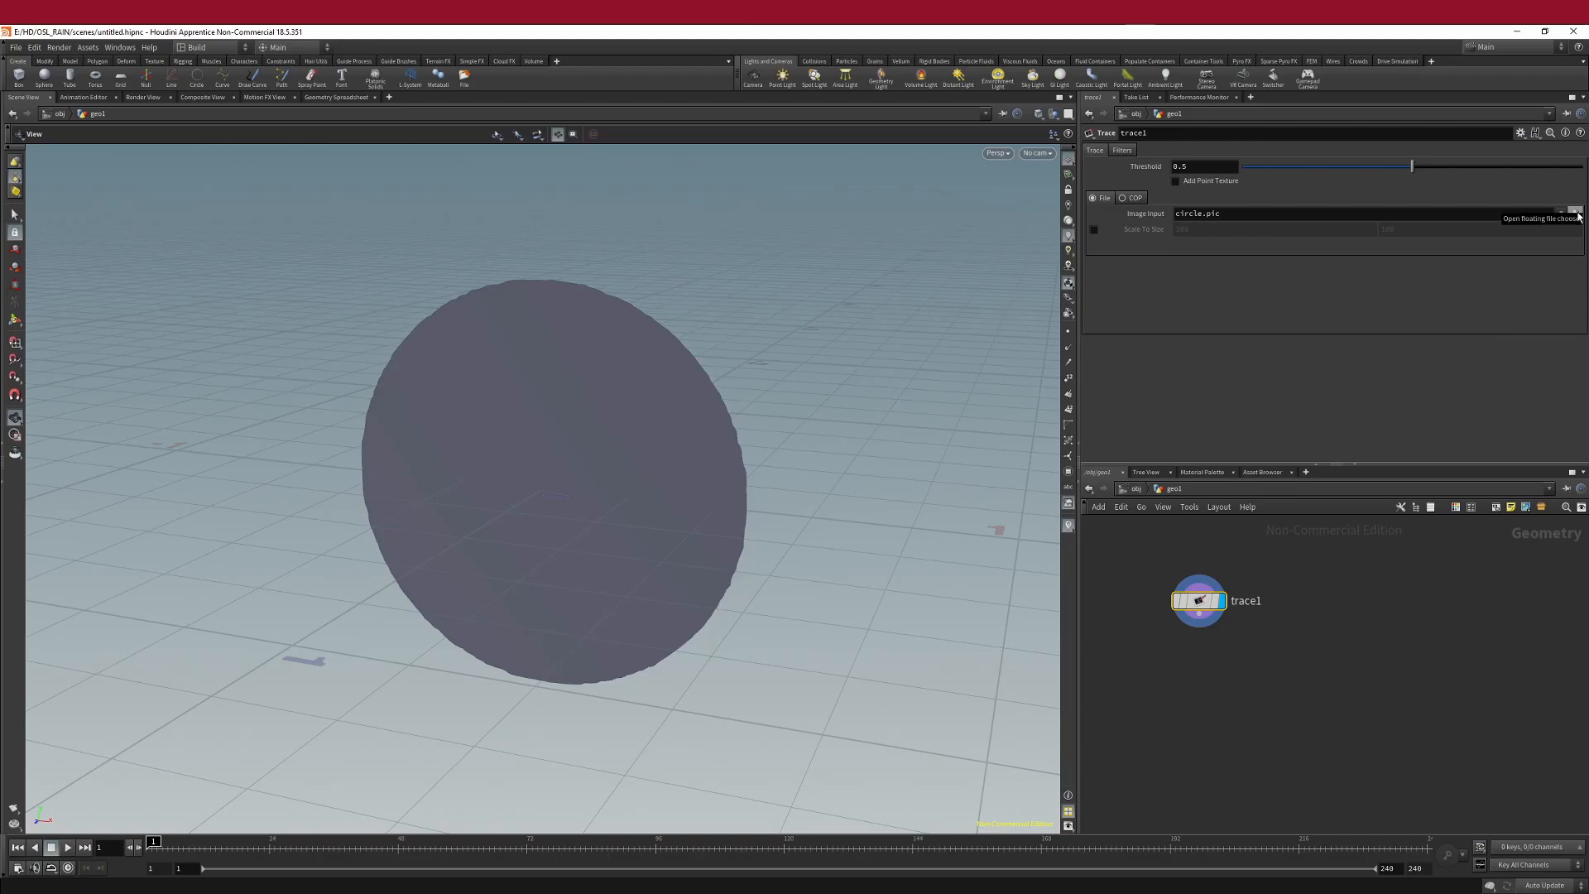
- Load qfAqd_4K_Opacity.jpg from the sceneassets/images folder as the Trace node's image input
{"action": "left_click", "coordinate": [1575, 212]}
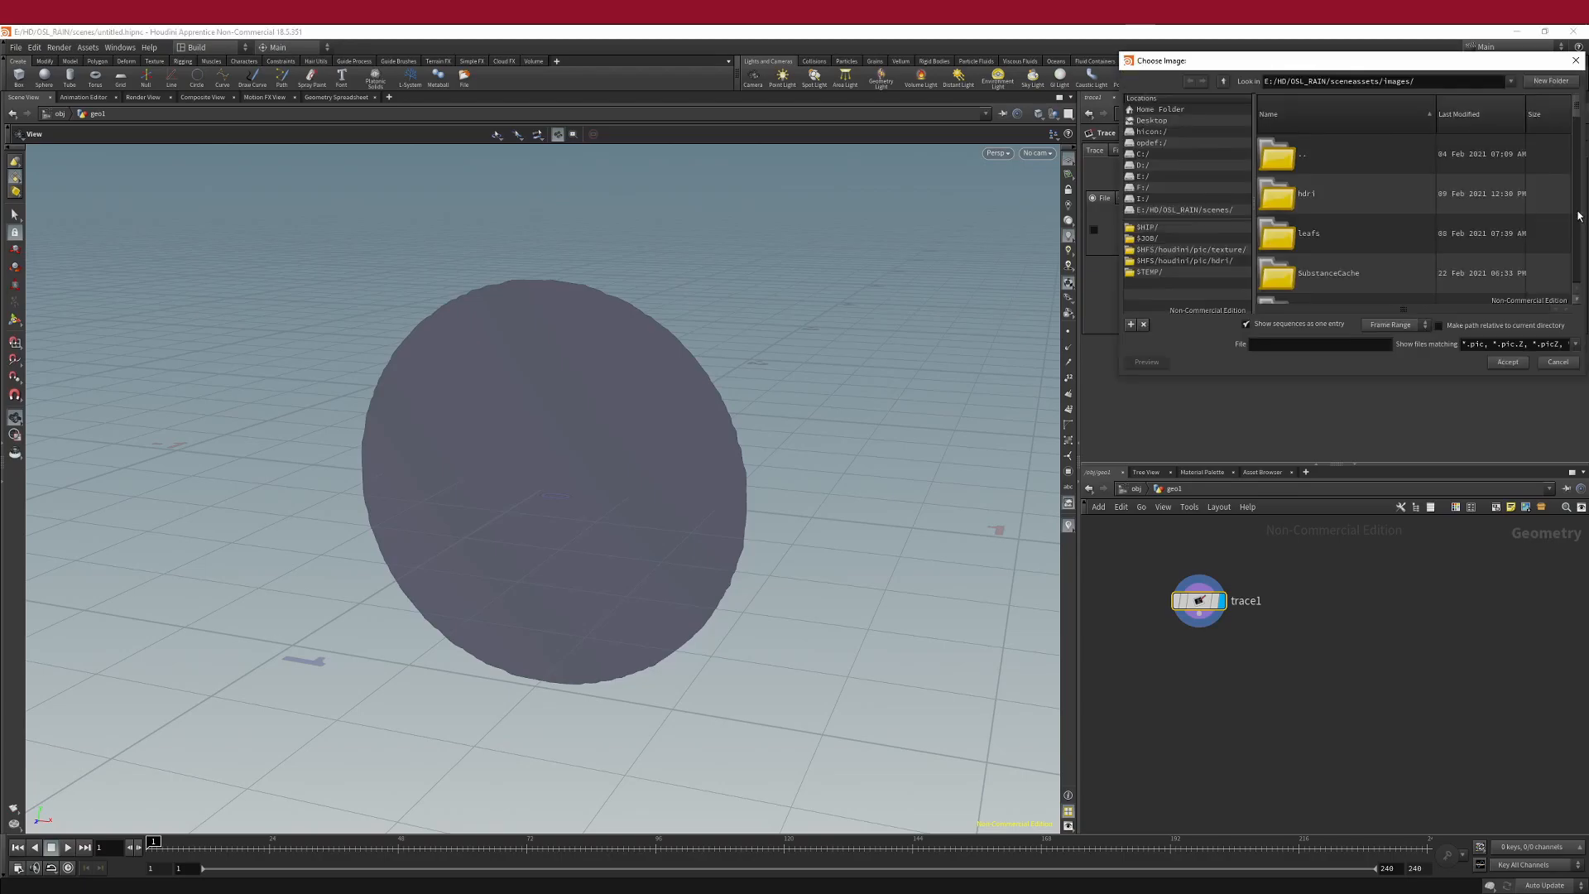
{"action": "left_click_drag", "start_coordinate": [1385, 64], "coordinate": [1328, 93]}
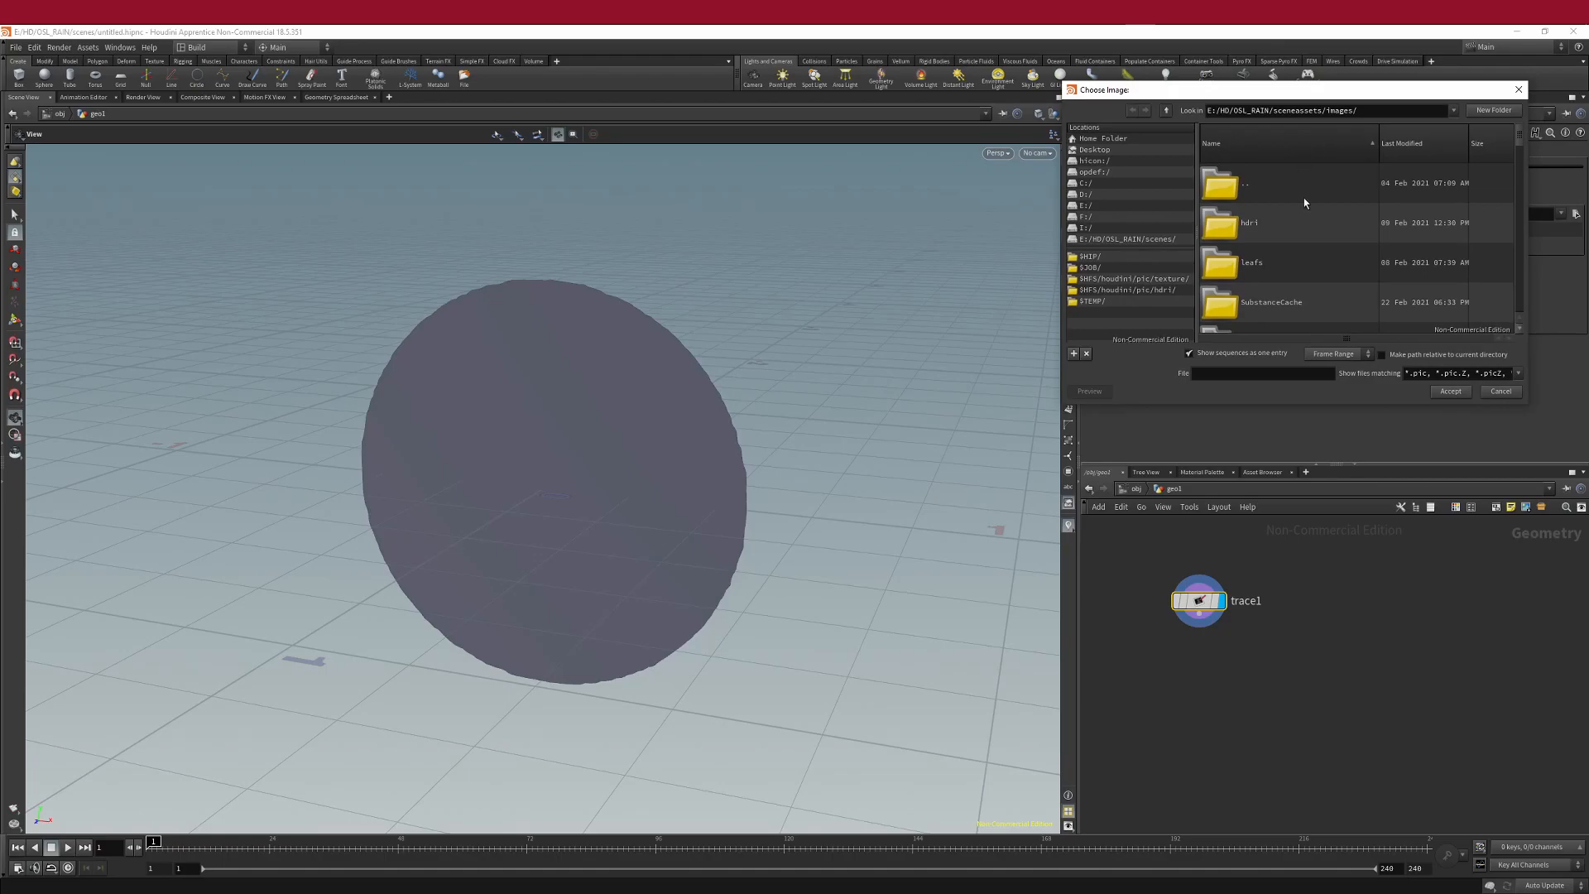
{"action": "left_click_drag", "start_coordinate": [1520, 134], "coordinate": [1524, 221]}
{"action": "scroll", "coordinate": [1355, 290], "scroll_direction": "down", "scroll_amount": 5}
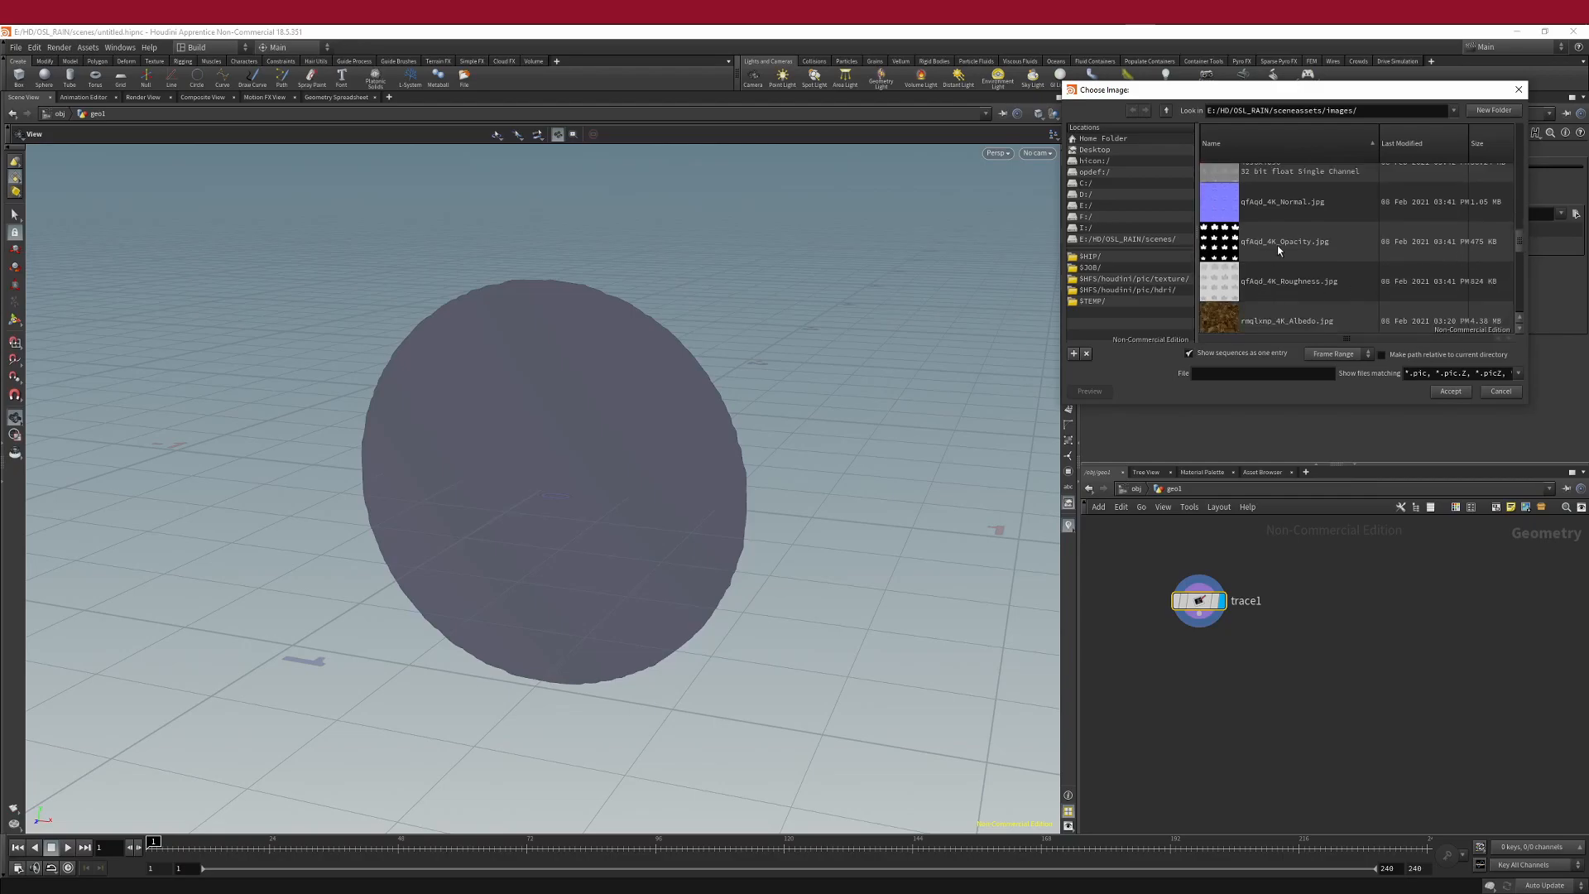
{"action": "left_click", "coordinate": [1282, 247]}
{"action": "double_click", "coordinate": [1307, 246]}
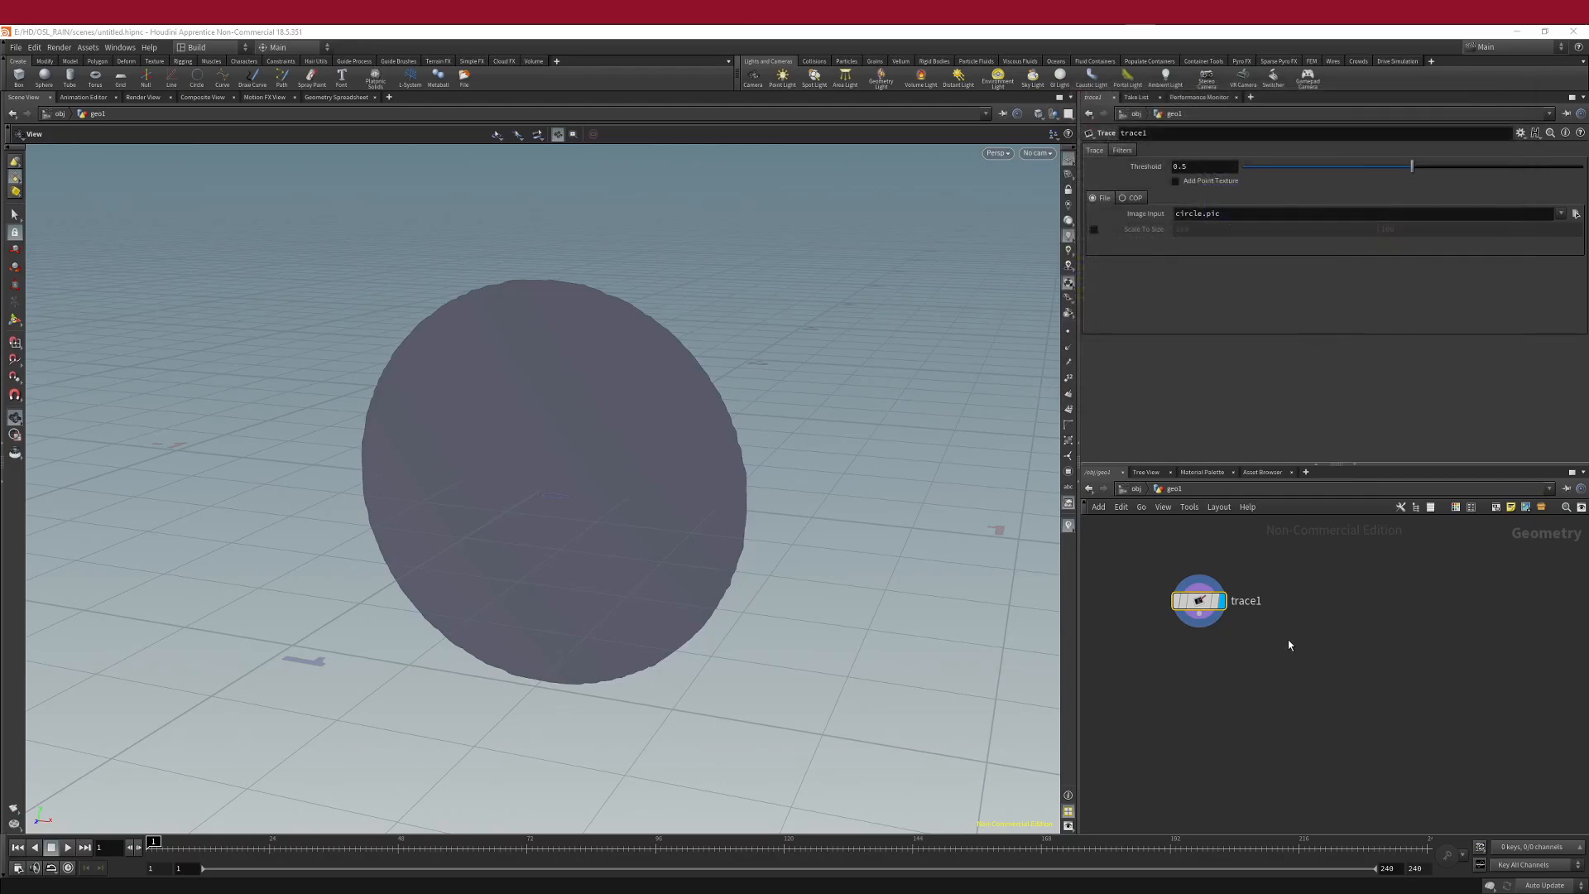
{"action": "left_click_drag", "start_coordinate": [667, 498], "coordinate": [606, 454]}
{"action": "right_click_drag", "start_coordinate": [639, 260], "coordinate": [776, 368]}
{"action": "mouse_move", "coordinate": [776, 369]}
{"action": "left_mouse_down"}
{"action": "mouse_move", "coordinate": [827, 372]}
{"action": "mouse_move", "coordinate": [802, 370]}
{"action": "left_mouse_up"}
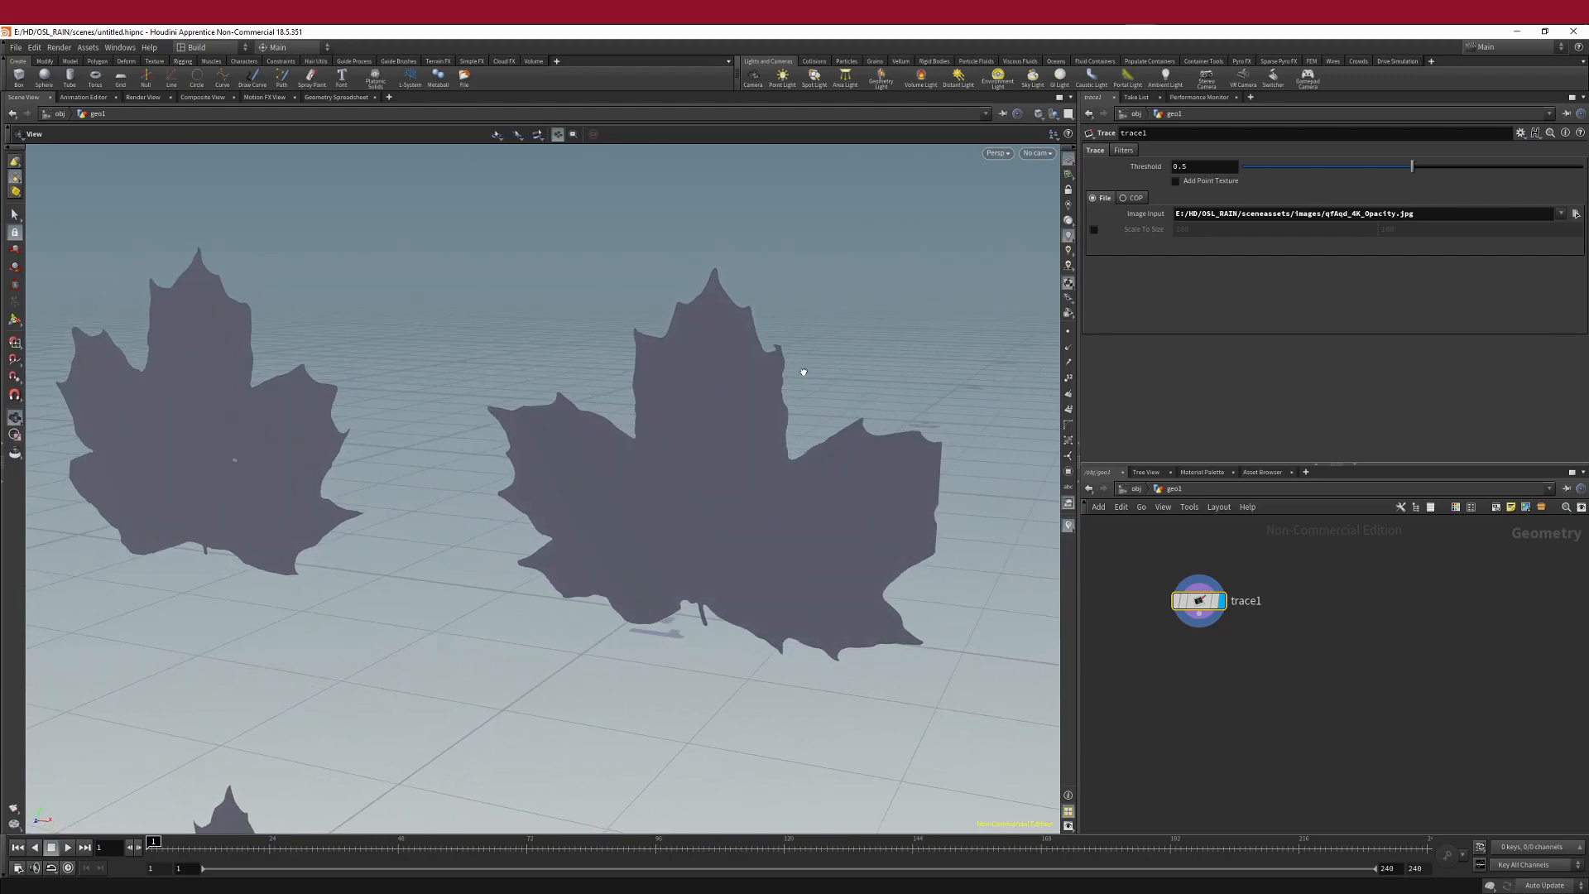
- Turn on point display and examine the points along the traced maple leaf outlines up close
{"action": "left_click", "coordinate": [1067, 334]}
{"action": "scroll", "coordinate": [762, 344], "scroll_direction": "up", "scroll_amount": 10}
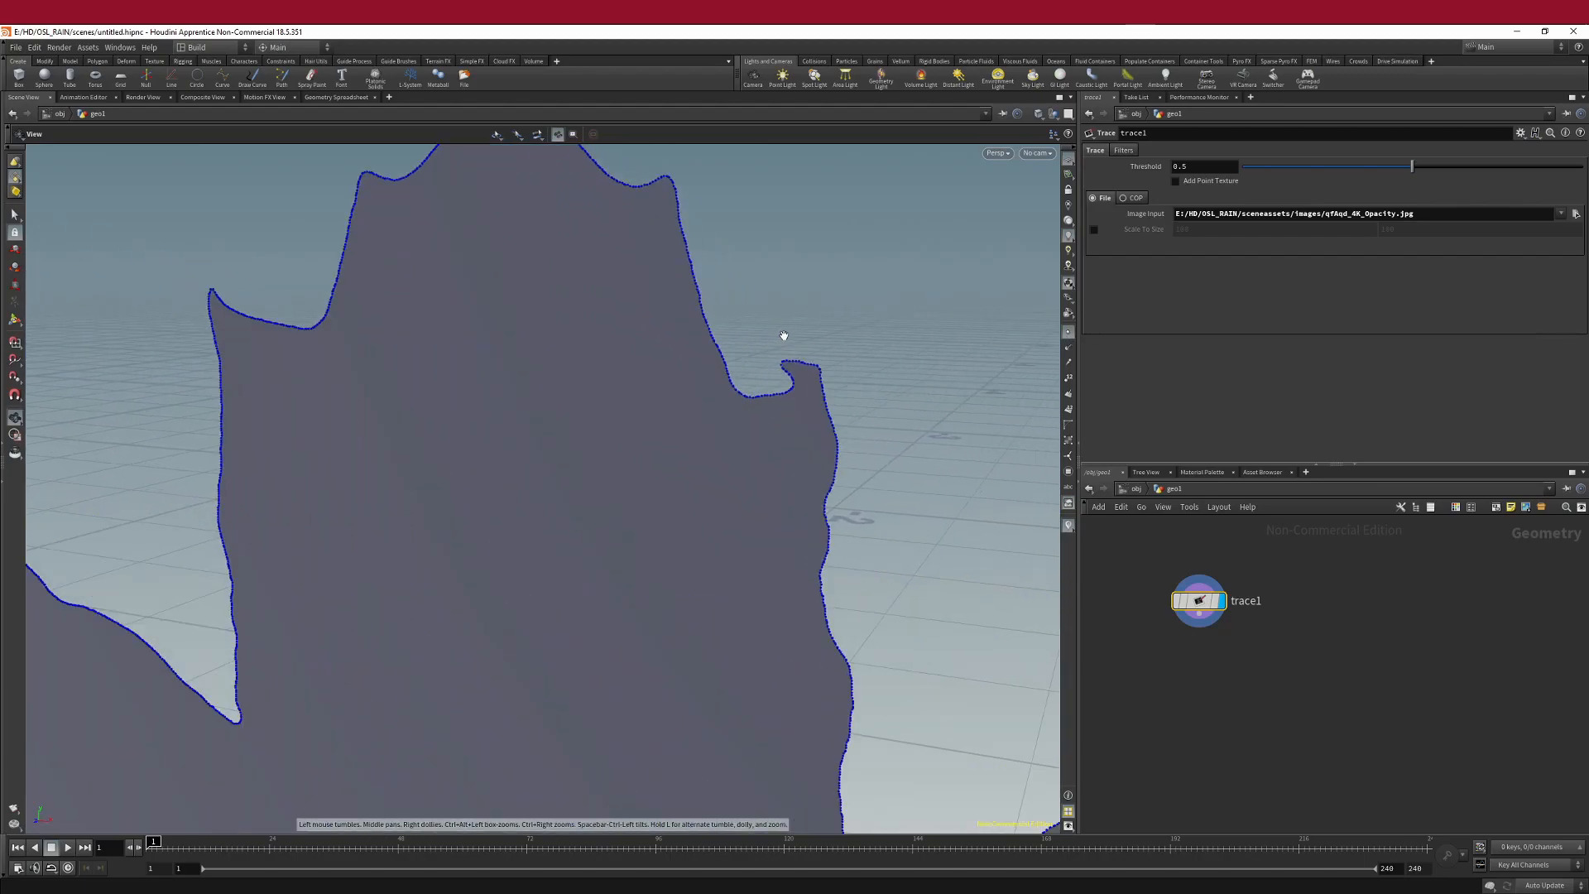
{"action": "scroll", "coordinate": [654, 306], "scroll_direction": "down", "scroll_amount": 10}
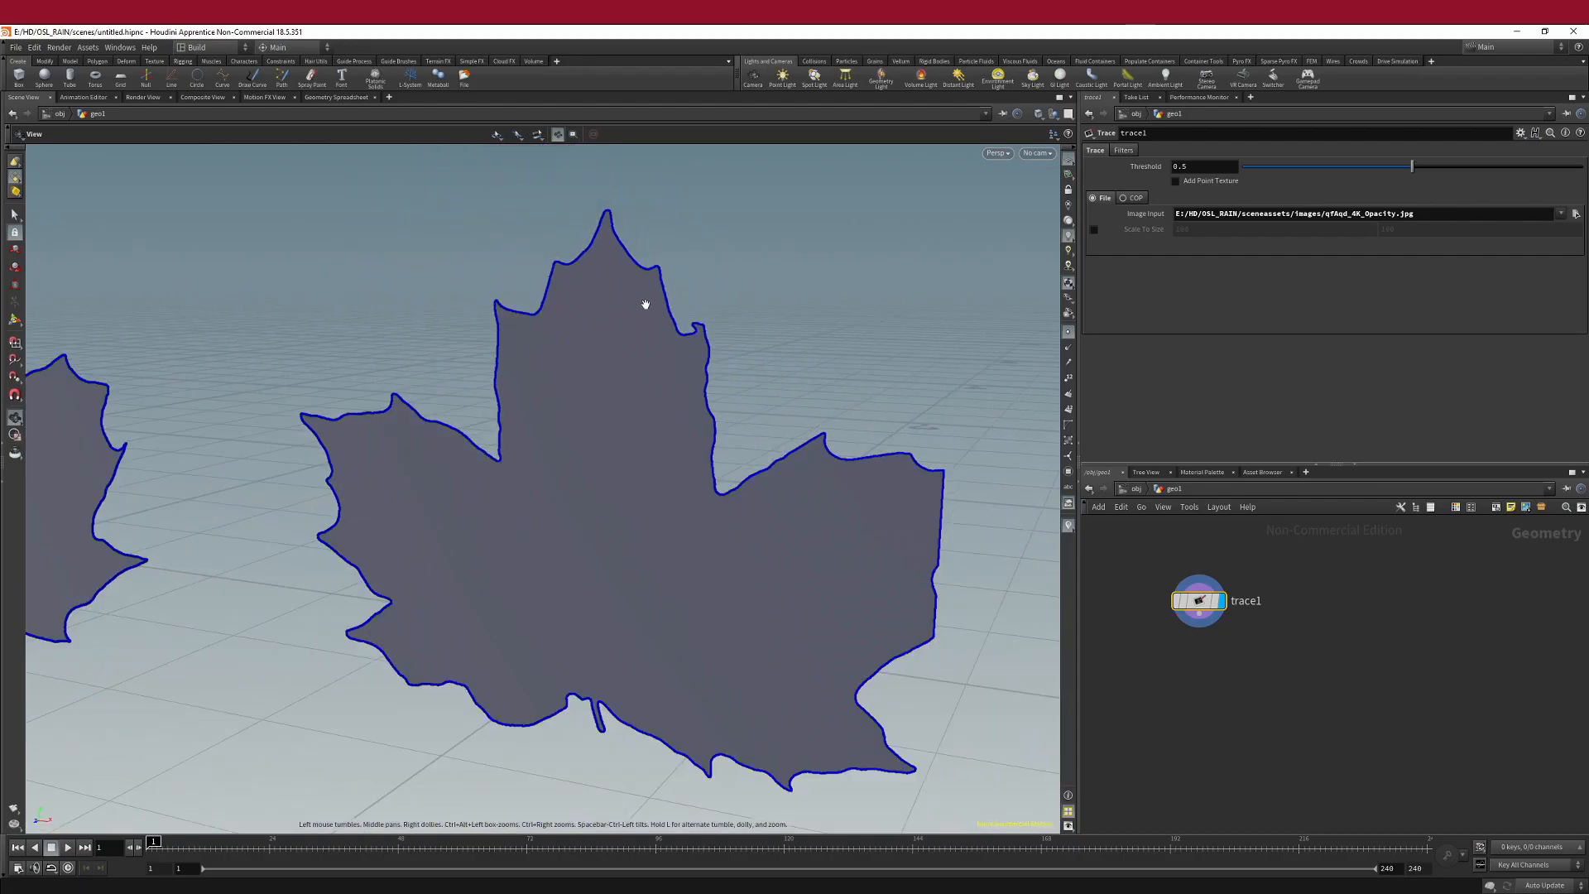
{"action": "scroll", "coordinate": [538, 545], "scroll_direction": "down", "scroll_amount": 5}
{"action": "left_click_drag", "start_coordinate": [555, 543], "coordinate": [504, 525]}
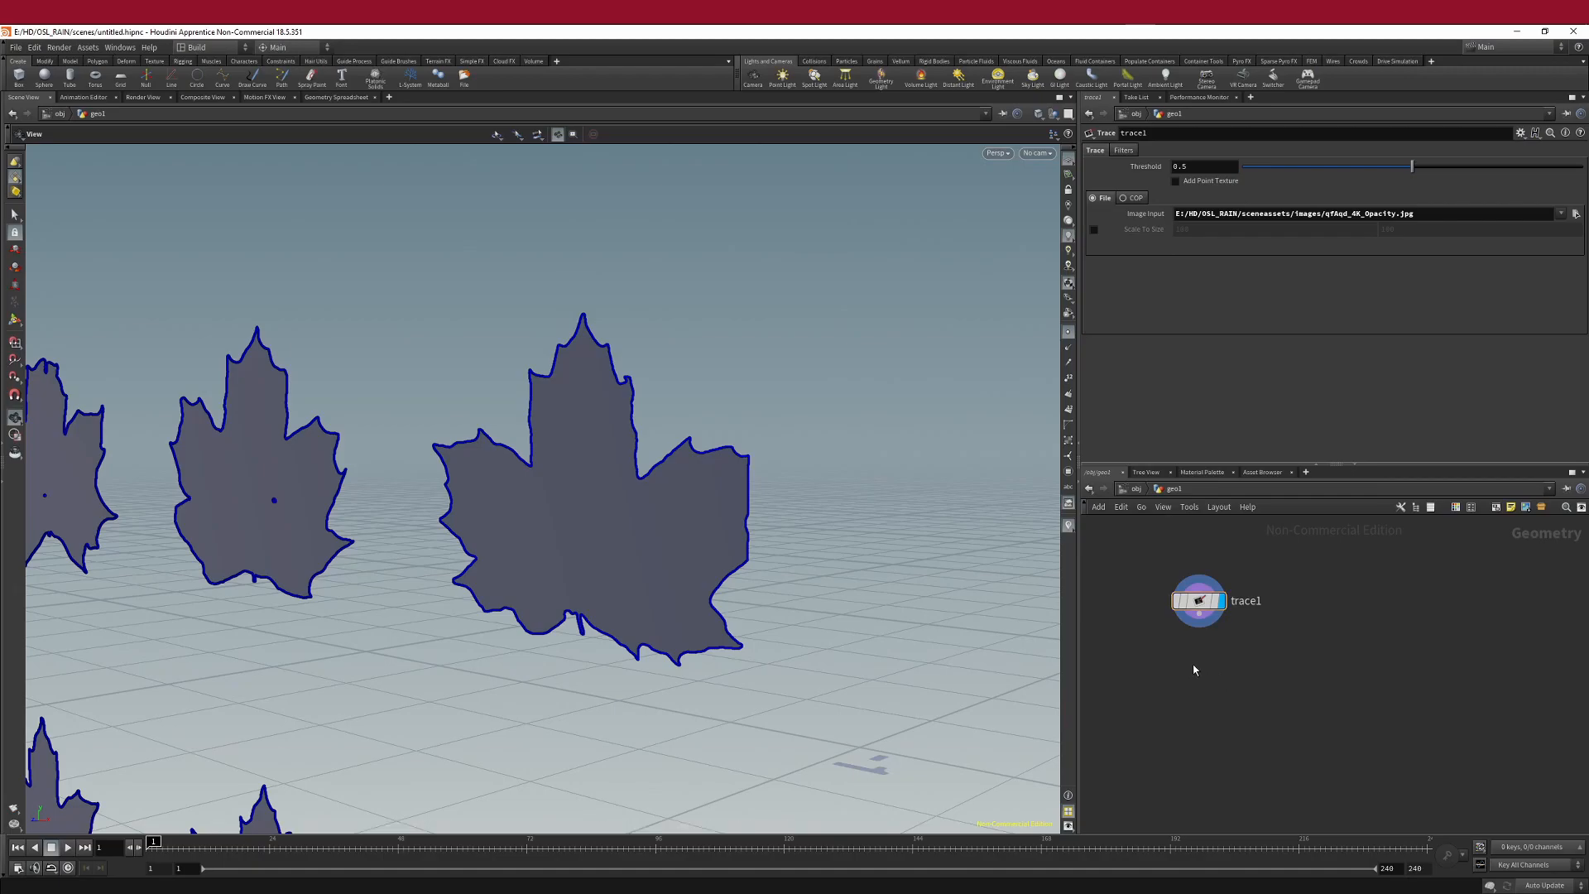
- Add a Resample node below the Trace node in the geometry network
{"action": "key", "text": "Tab"}
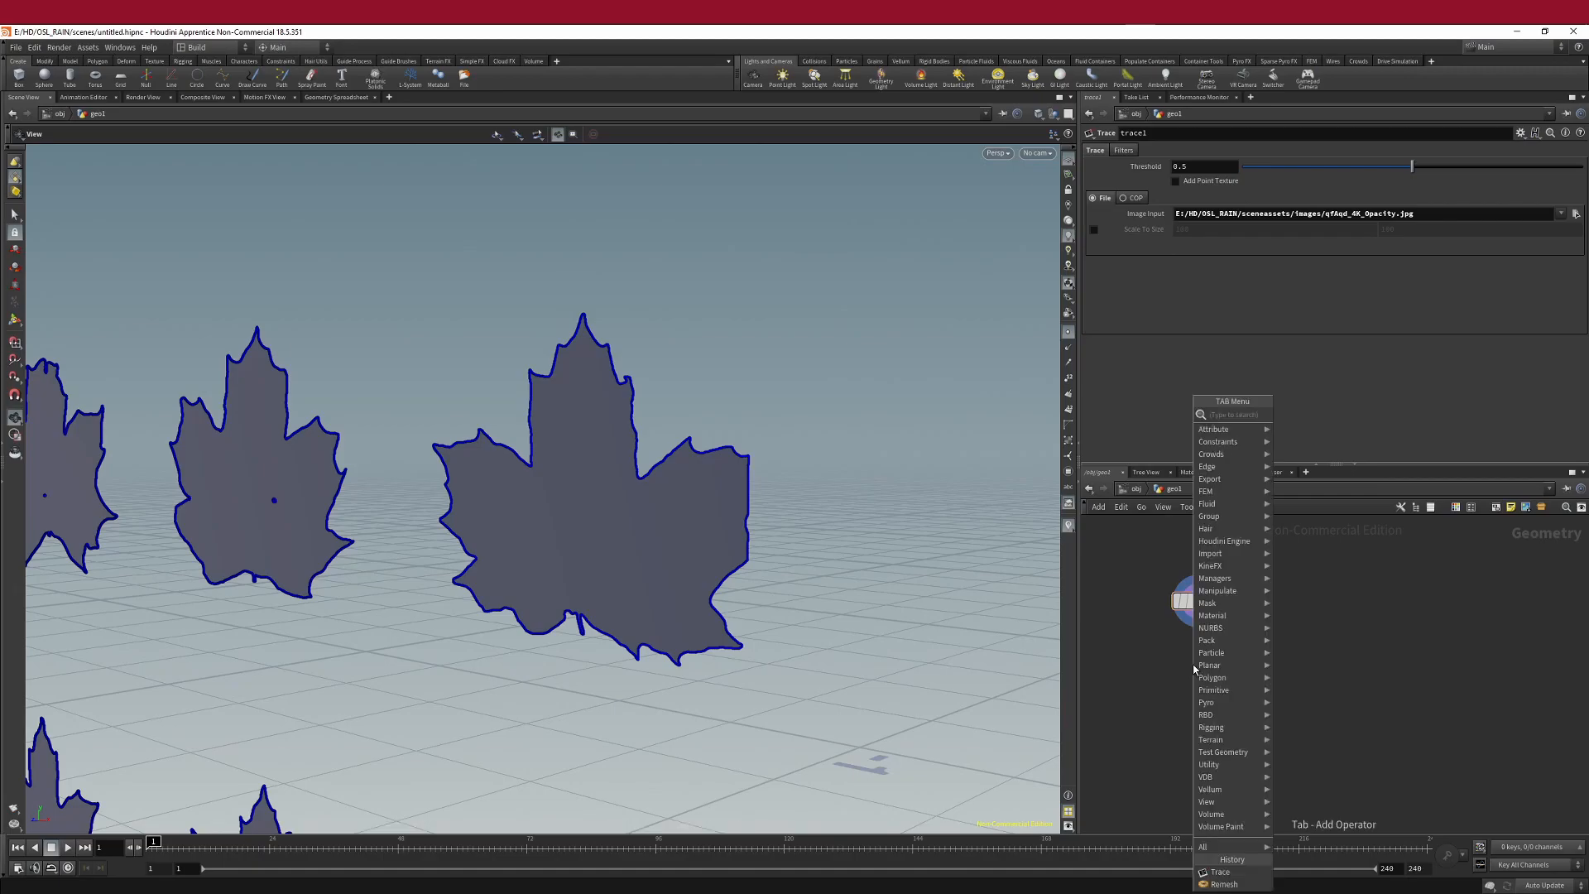
{"action": "type", "text": "resa"}
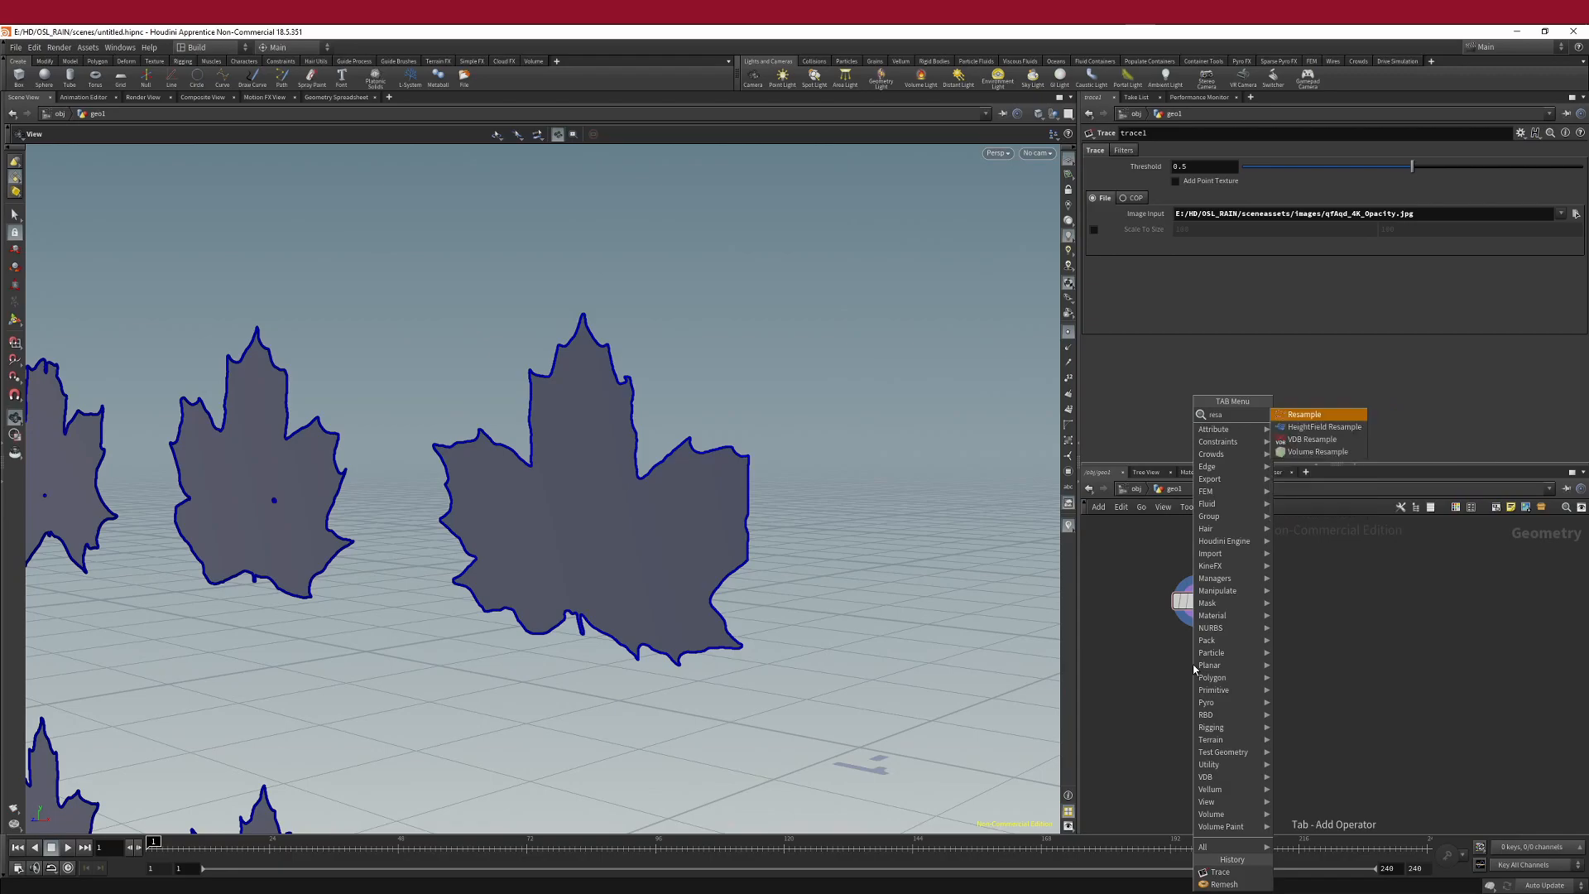
{"action": "key", "text": "Return"}
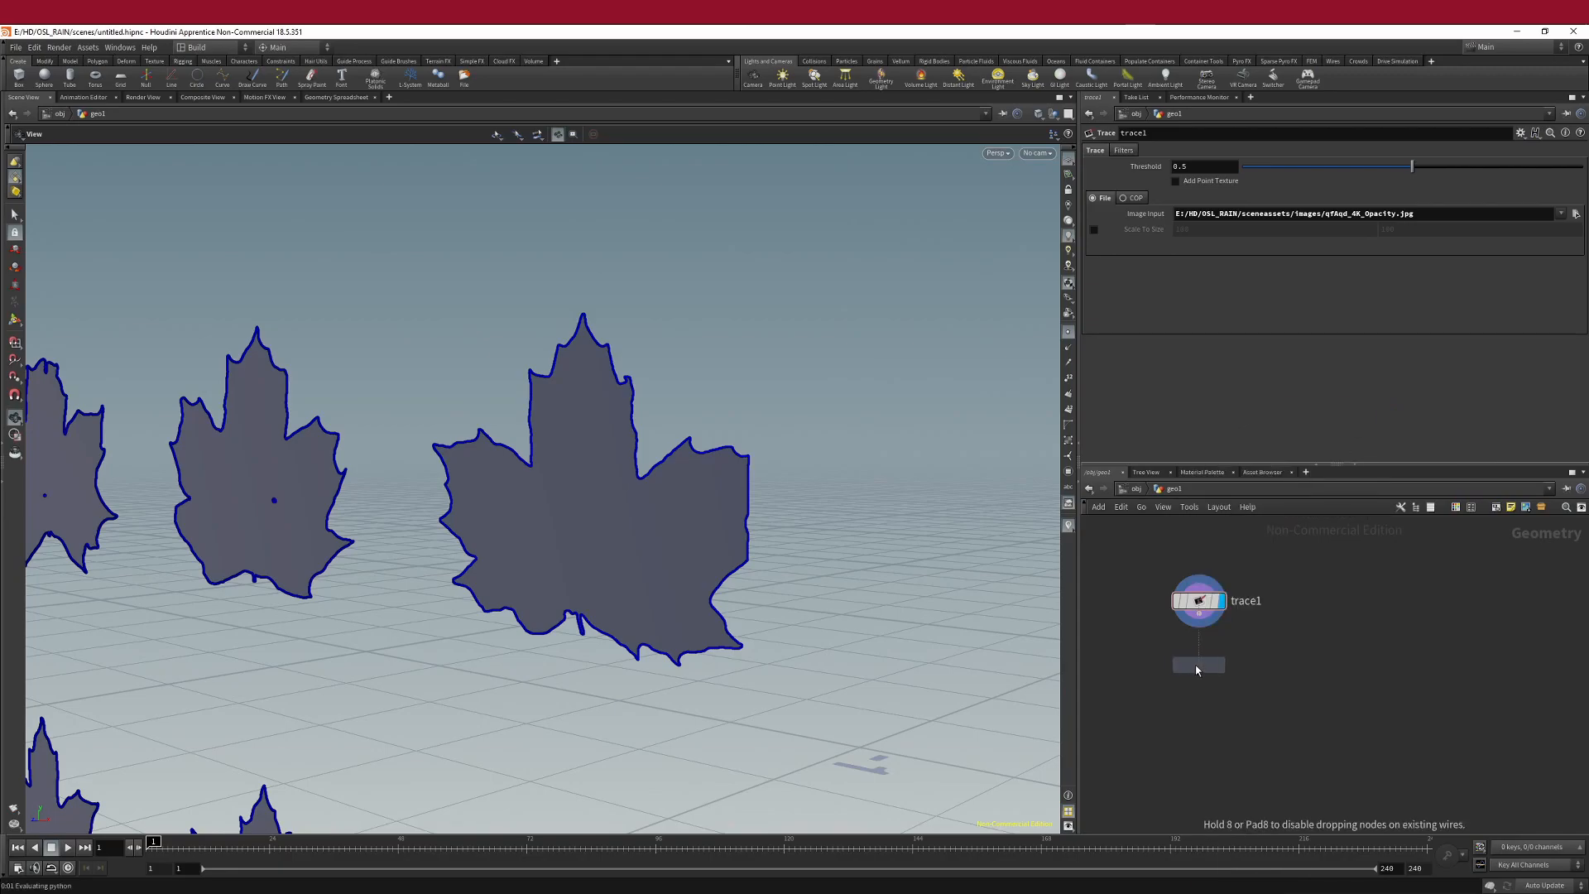
{"action": "left_click", "coordinate": [1196, 669]}
{"action": "scroll", "coordinate": [1242, 637], "scroll_direction": "up", "scroll_amount": 3}
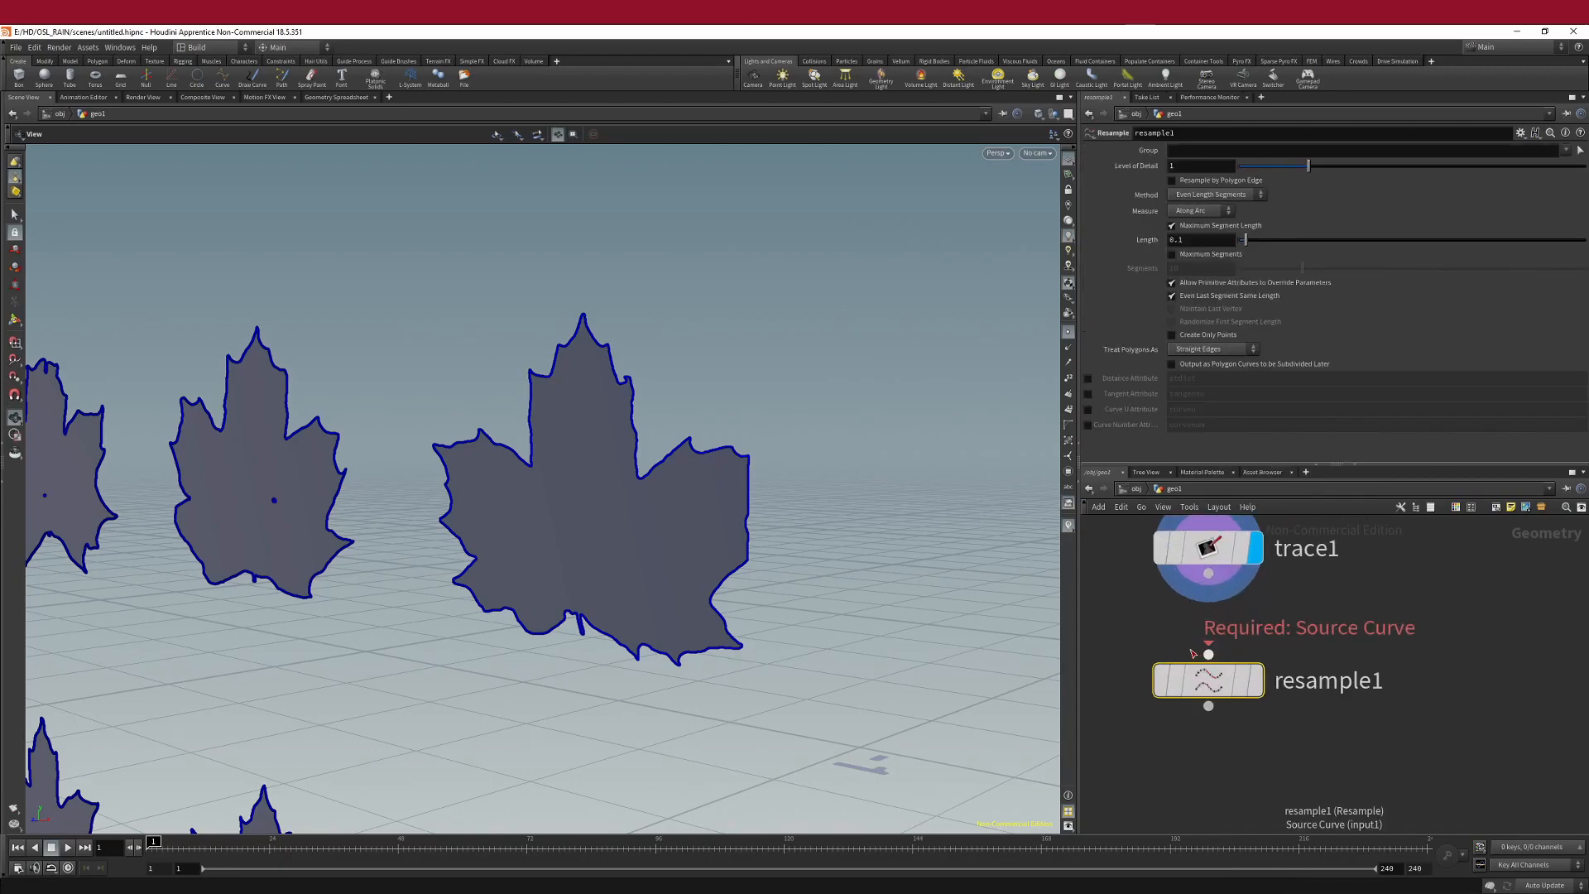
- Connect the Trace node's output to the Resample node and display the resampled result
{"action": "mouse_move", "coordinate": [1235, 604]}
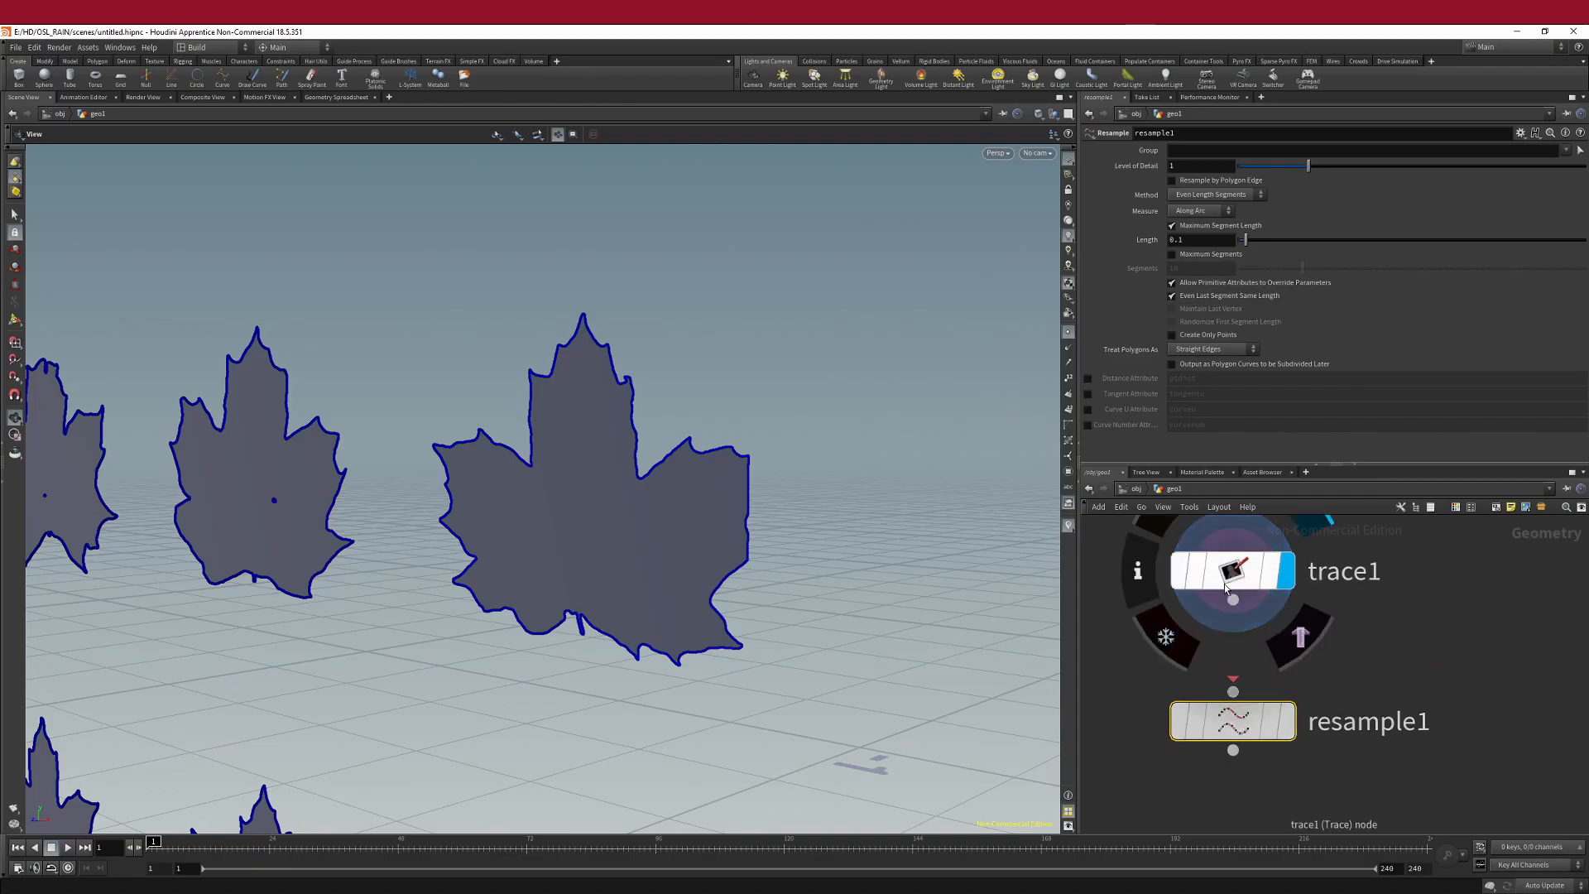
{"action": "left_click_drag", "start_coordinate": [1235, 604], "coordinate": [1233, 692]}
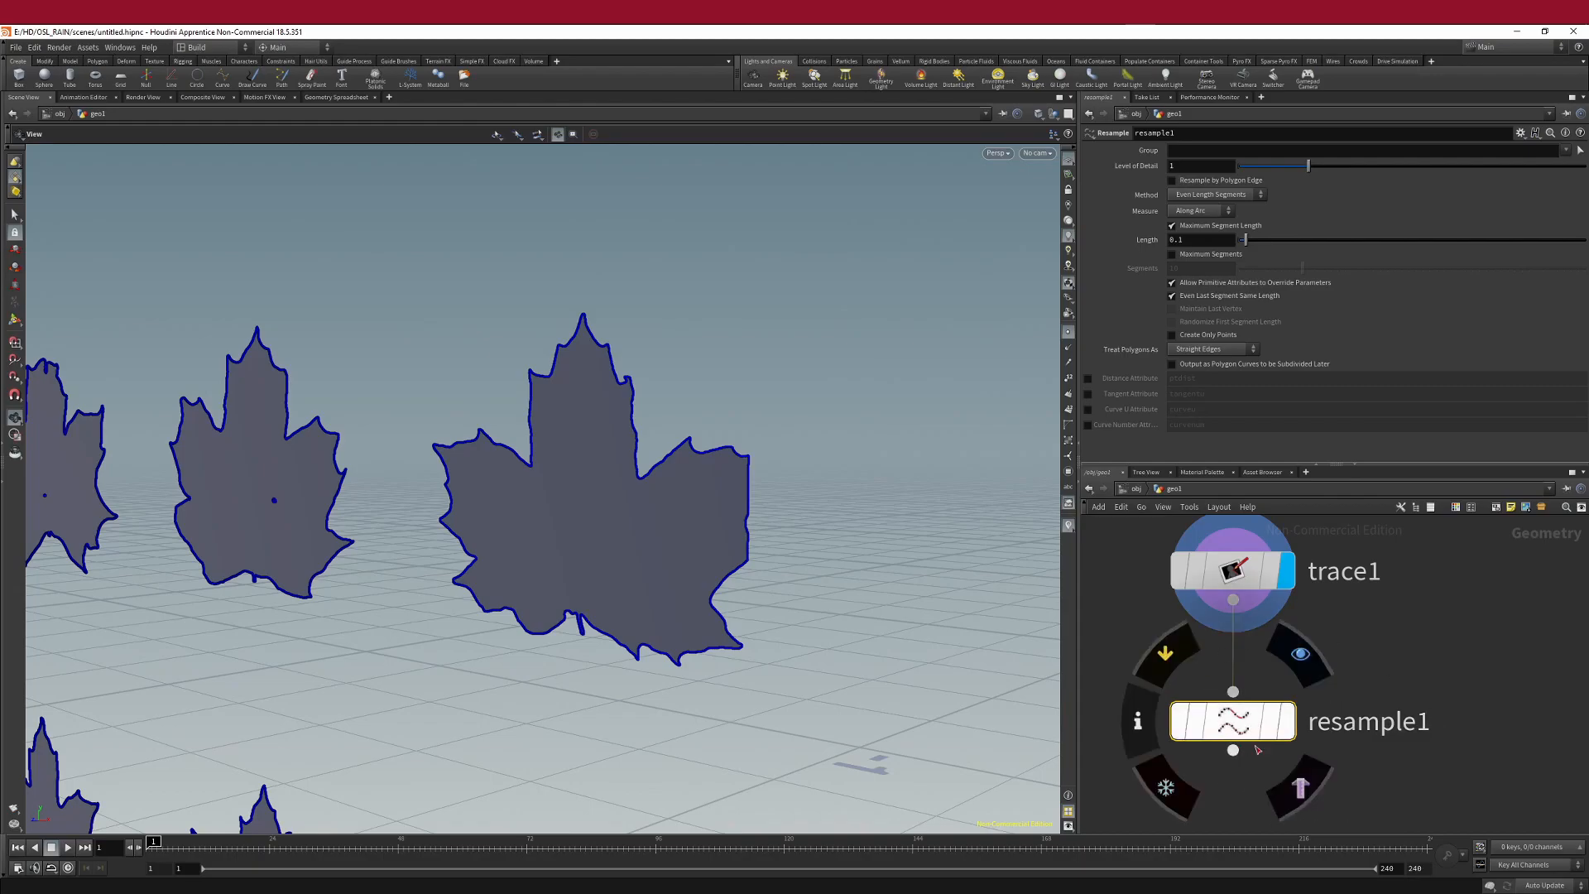
{"action": "mouse_move", "coordinate": [1283, 731]}
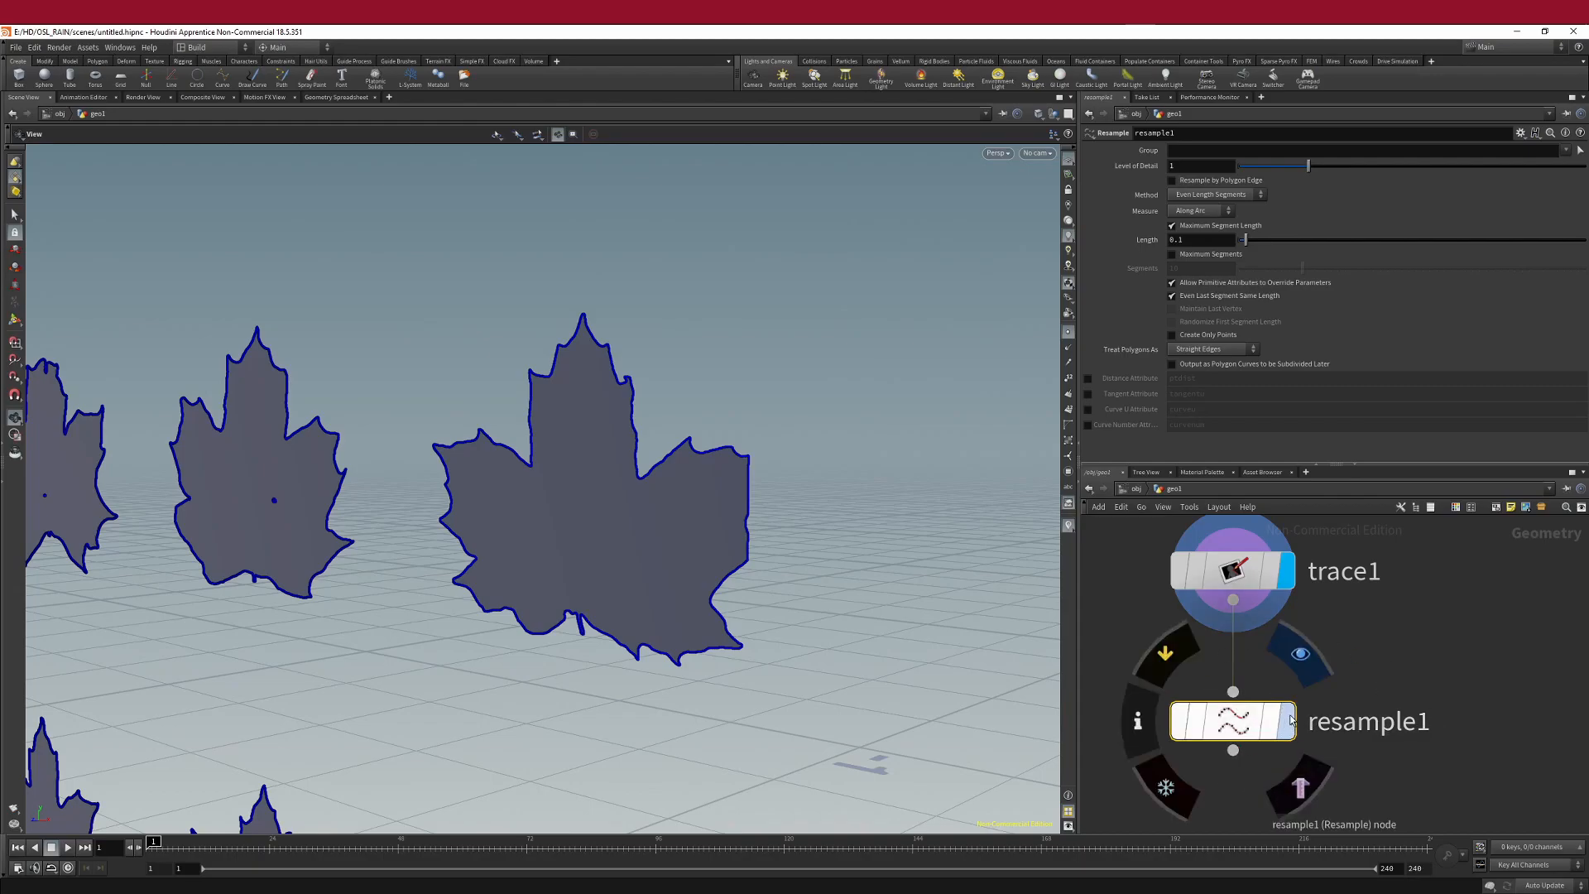
{"action": "left_click", "coordinate": [1292, 720]}
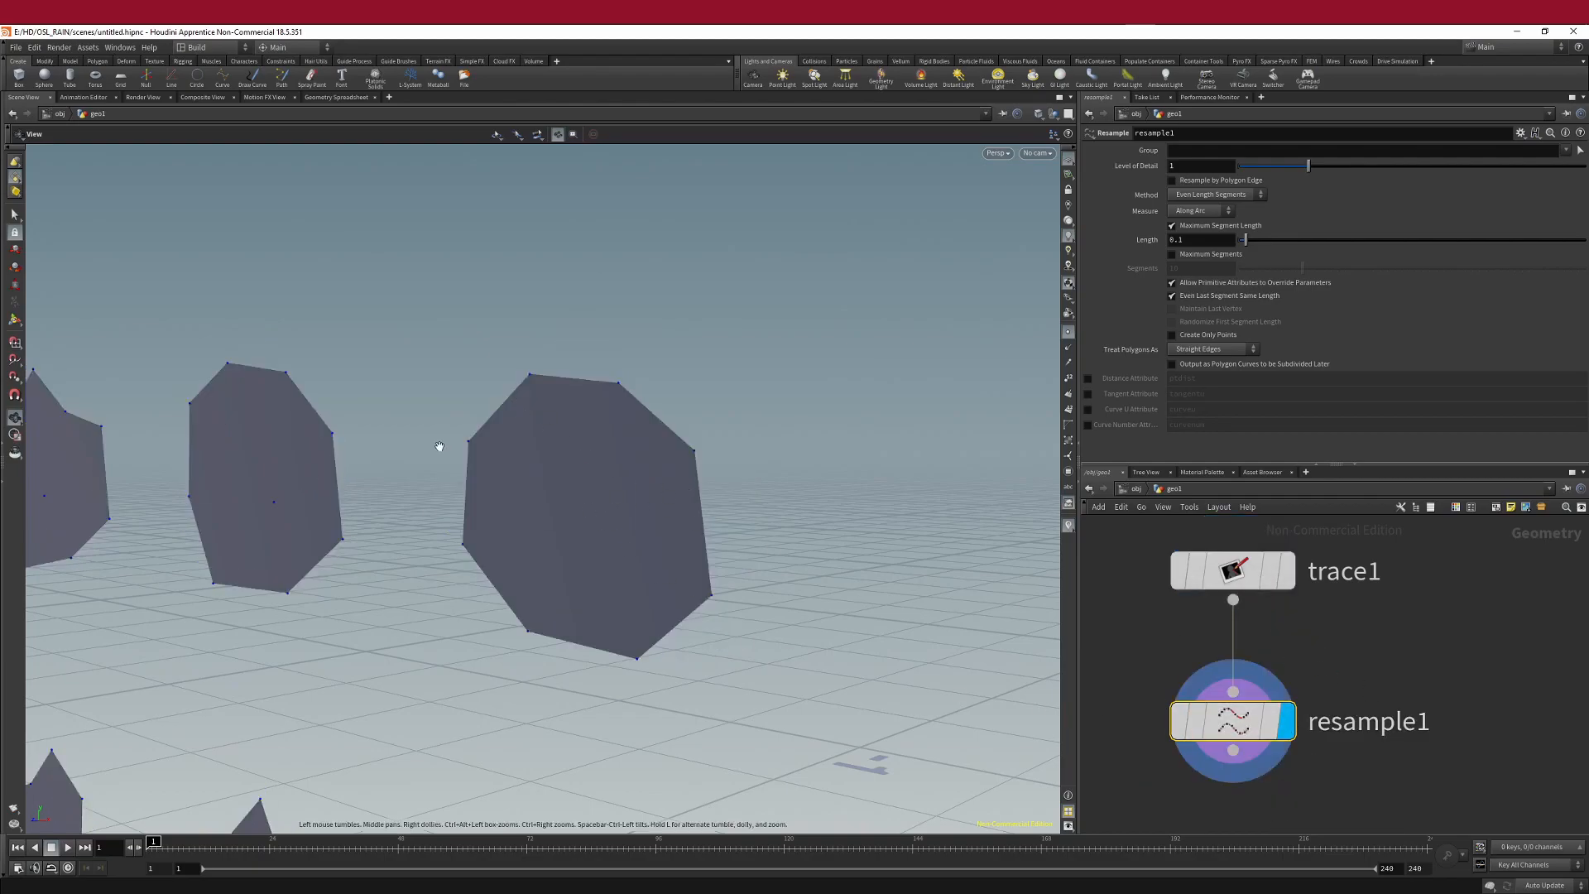
{"action": "left_click_drag", "start_coordinate": [511, 447], "coordinate": [600, 468]}
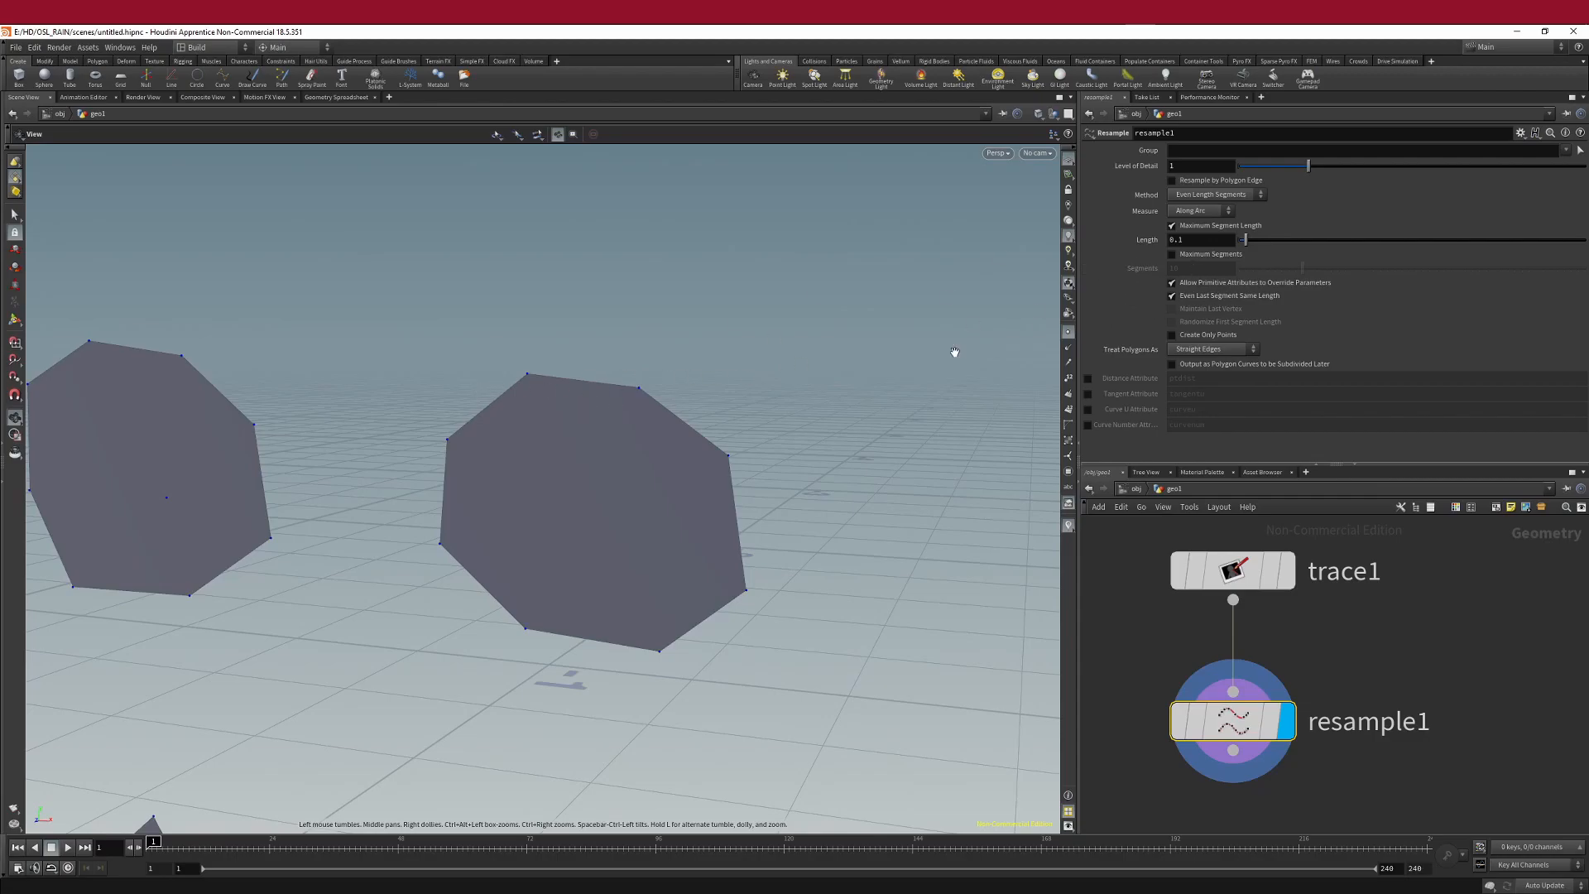
- Set the Resample node's maximum segment length to 0.01
{"action": "double_click", "coordinate": [1203, 239]}
{"action": "type", "text": "0"}
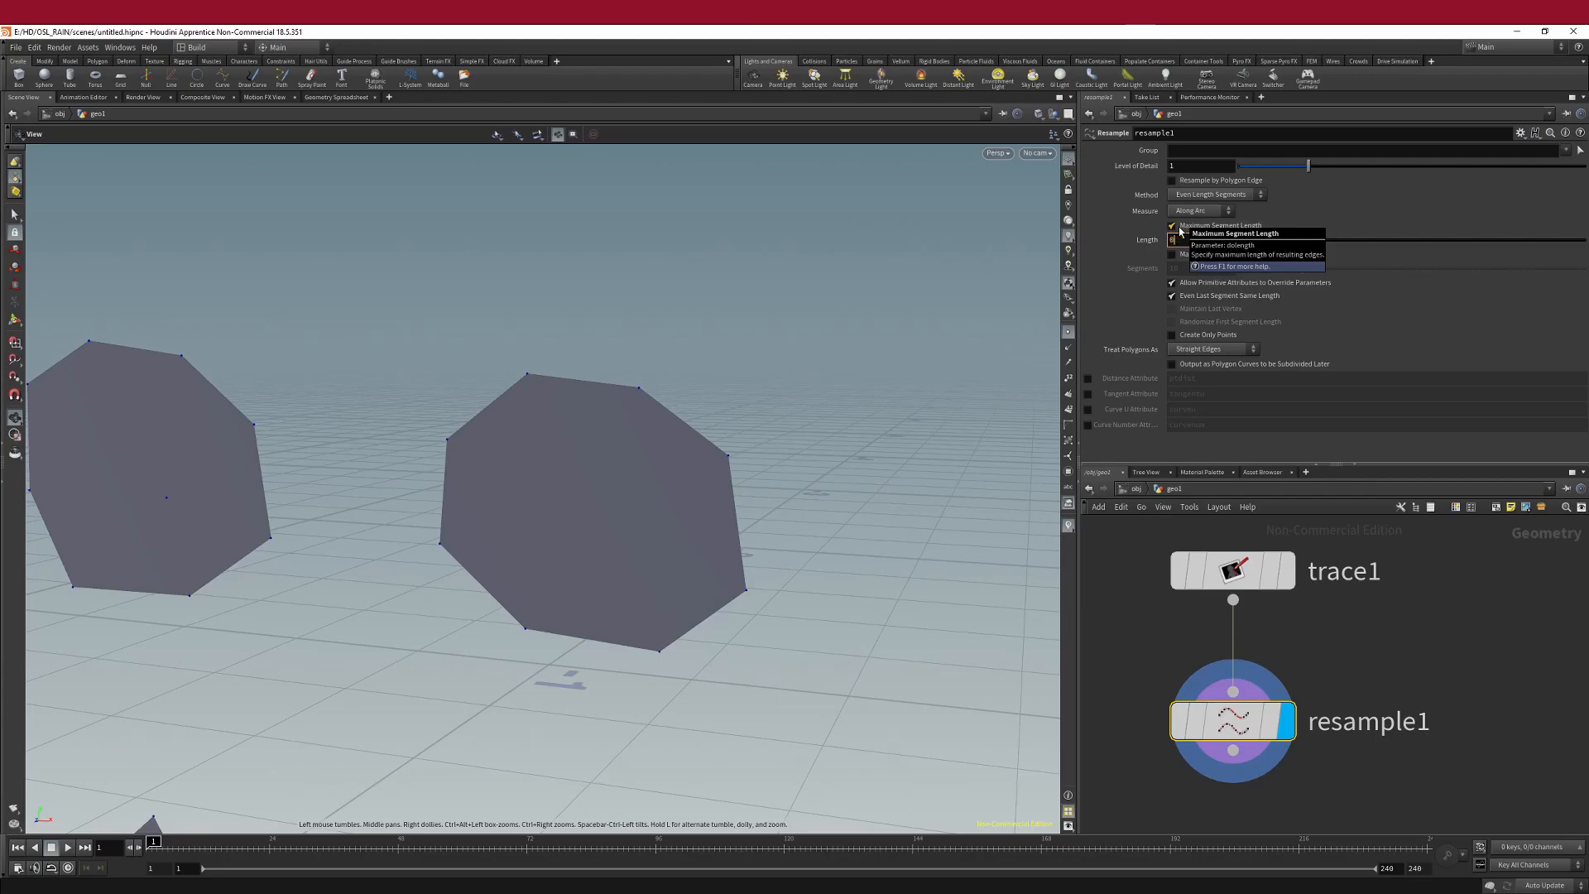
{"action": "type", "text": ".01"}
{"action": "key", "text": "Return"}
{"action": "right_click_drag", "start_coordinate": [567, 342], "coordinate": [614, 347]}
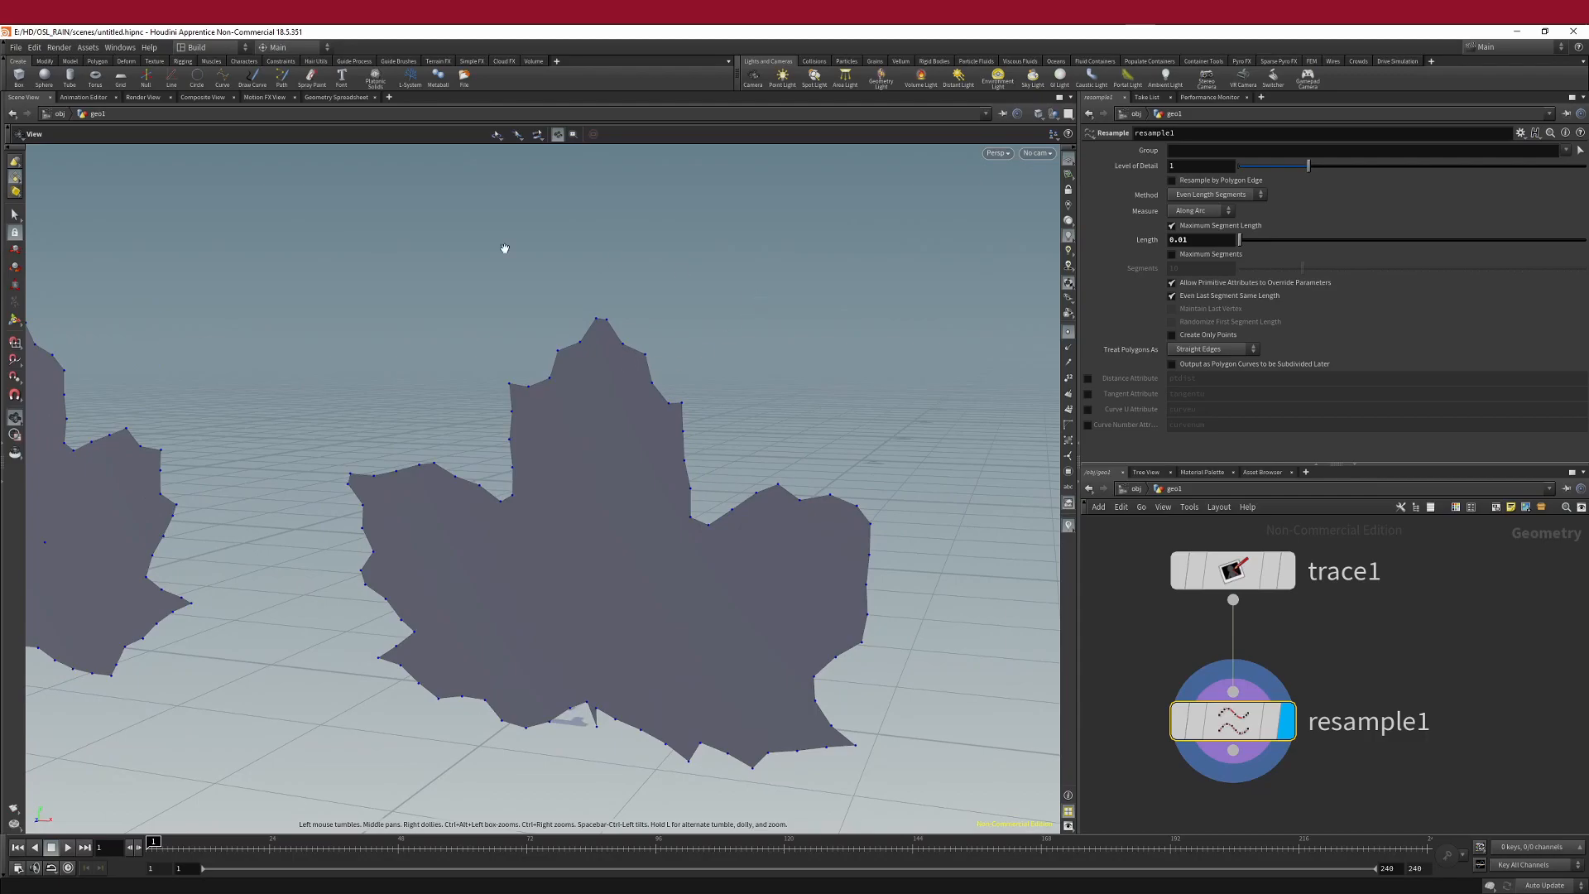
- Compare the resampled leaf outline with the original trace by switching the displayed node and toggling the Resample bypass
{"action": "mouse_move", "coordinate": [1242, 759]}
{"action": "mouse_move", "coordinate": [1273, 632]}
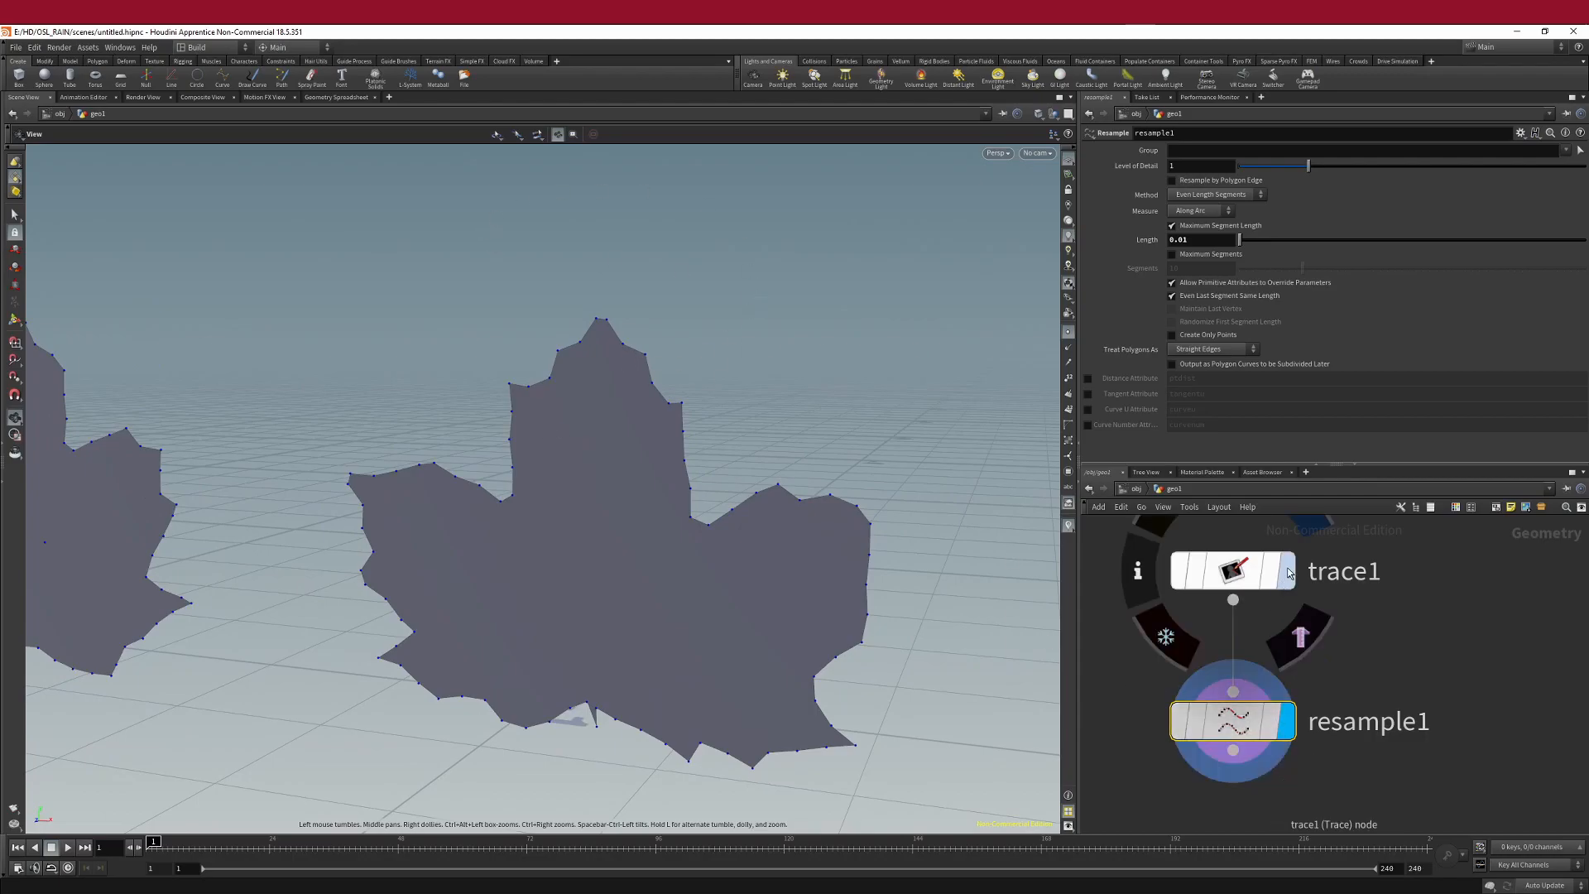
{"action": "mouse_move", "coordinate": [1274, 675]}
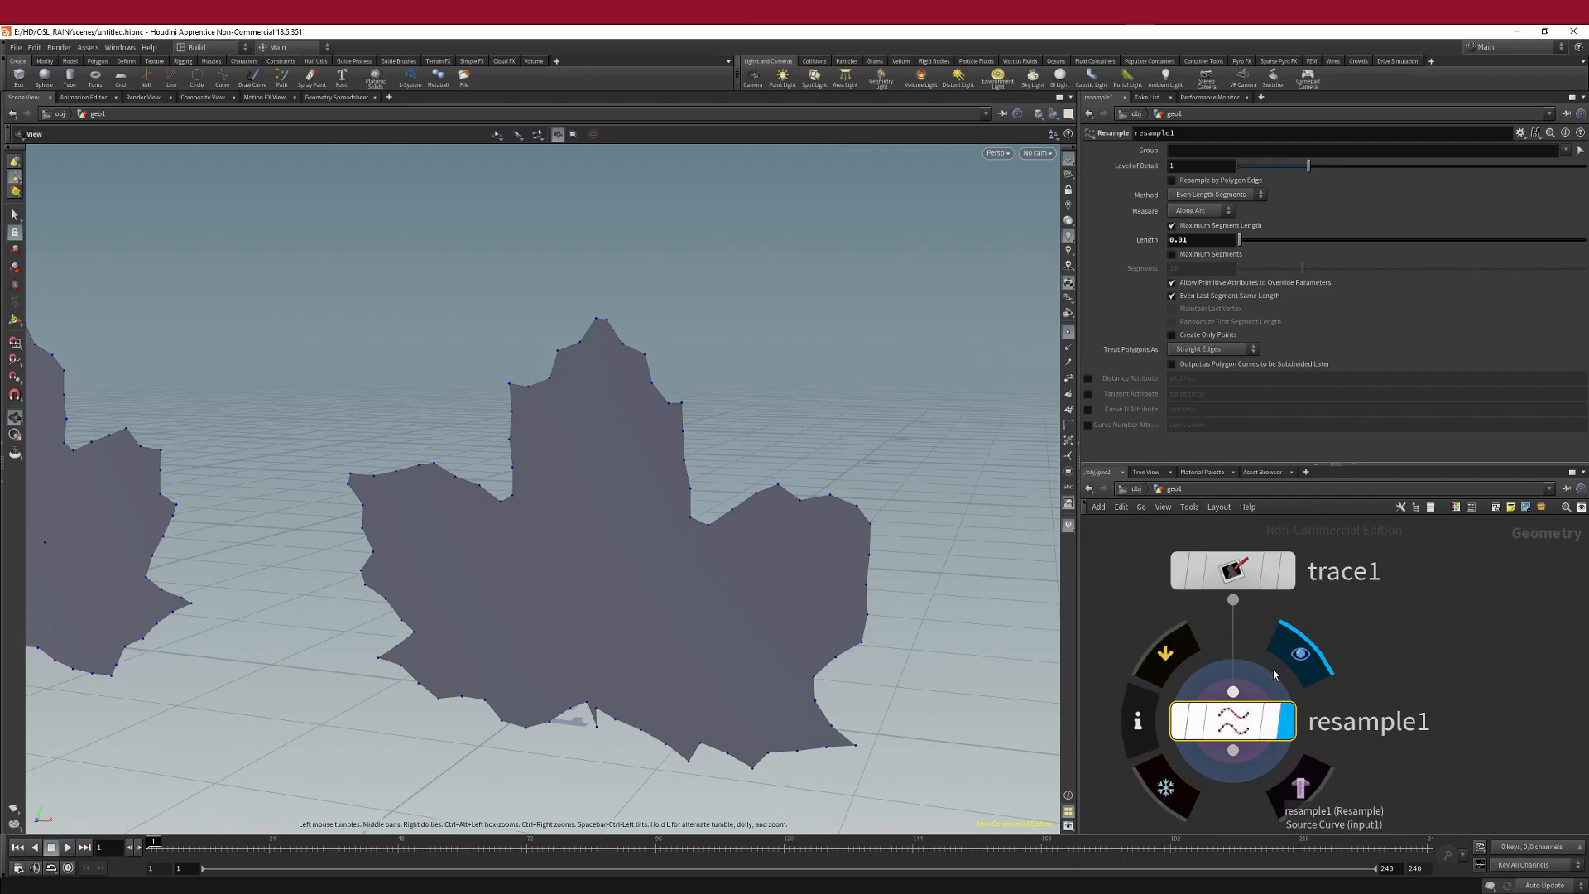
{"action": "left_click", "coordinate": [1287, 573]}
{"action": "left_click", "coordinate": [1287, 722]}
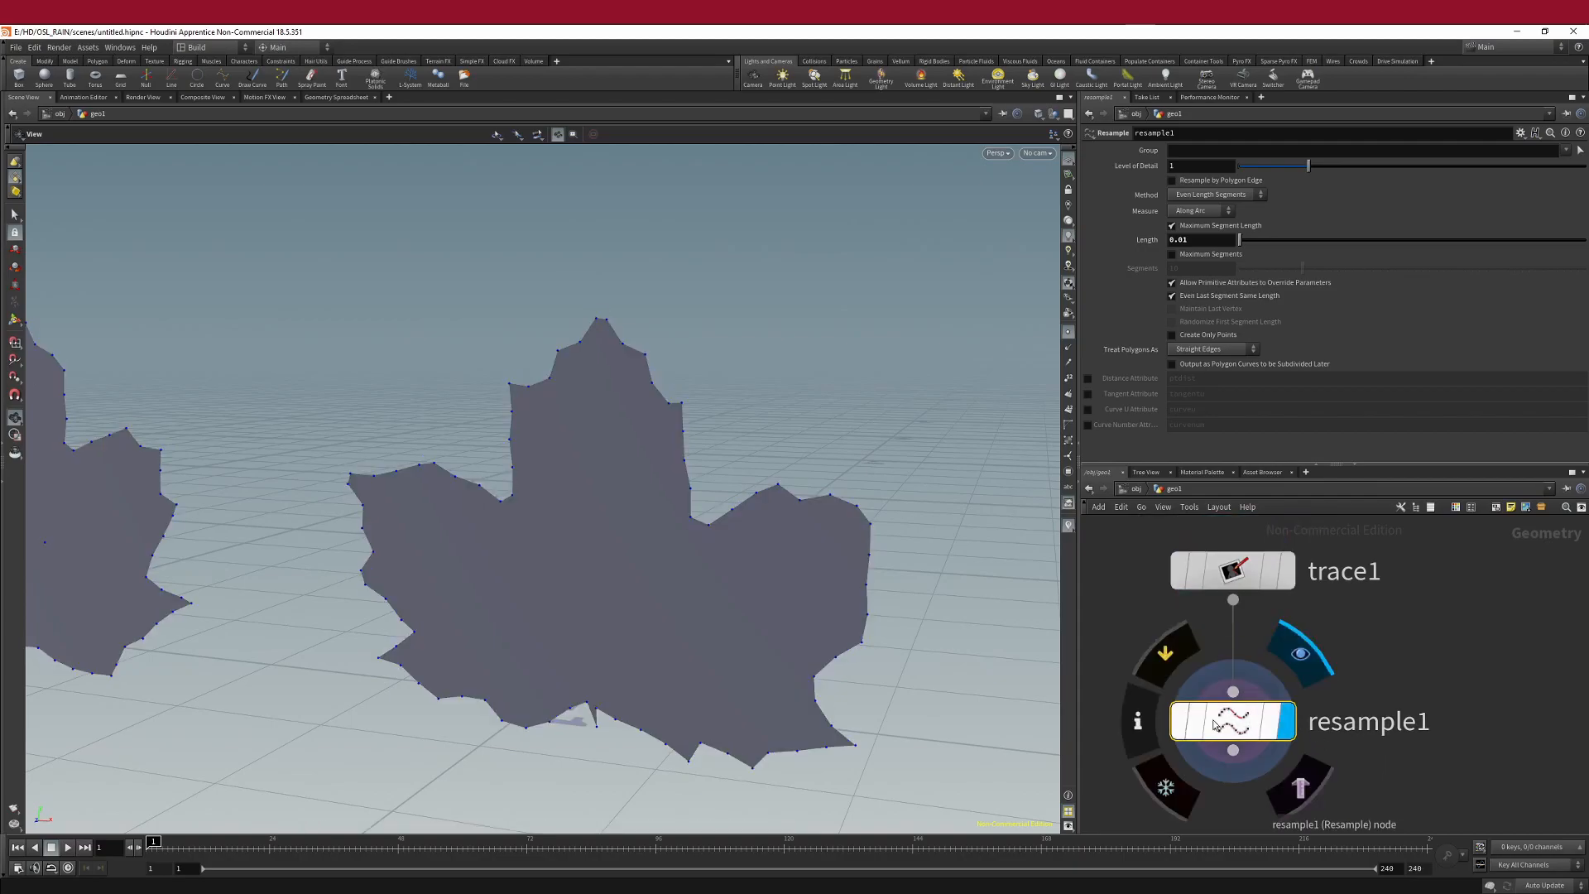
{"action": "left_click", "coordinate": [1167, 656]}
{"action": "left_click", "coordinate": [1167, 655]}
{"action": "left_click", "coordinate": [1167, 656]}
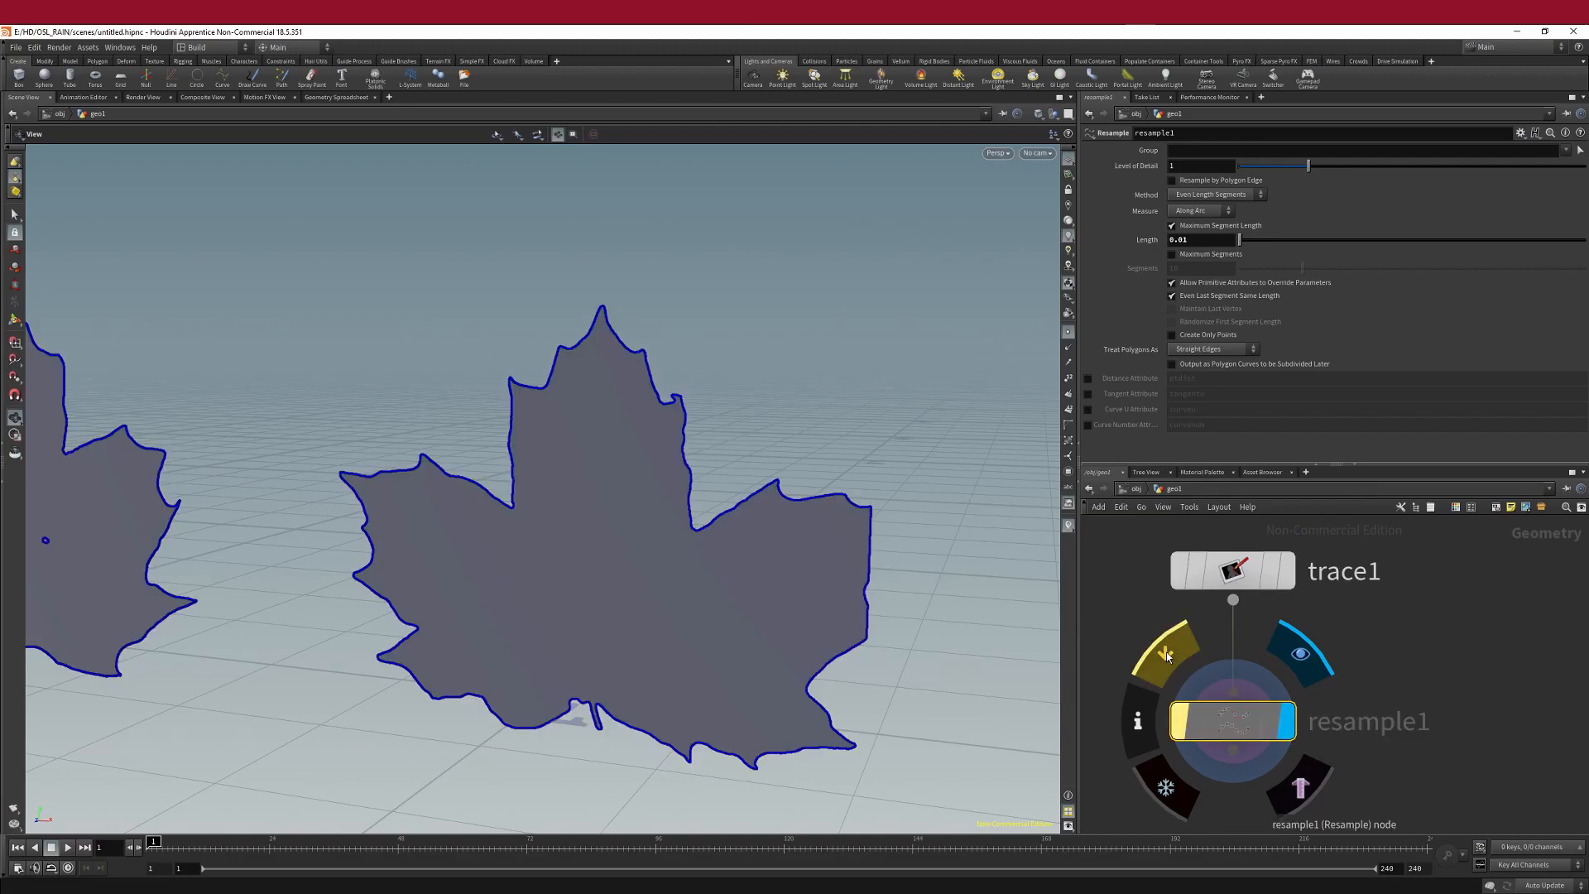
{"action": "left_click", "coordinate": [1167, 655]}
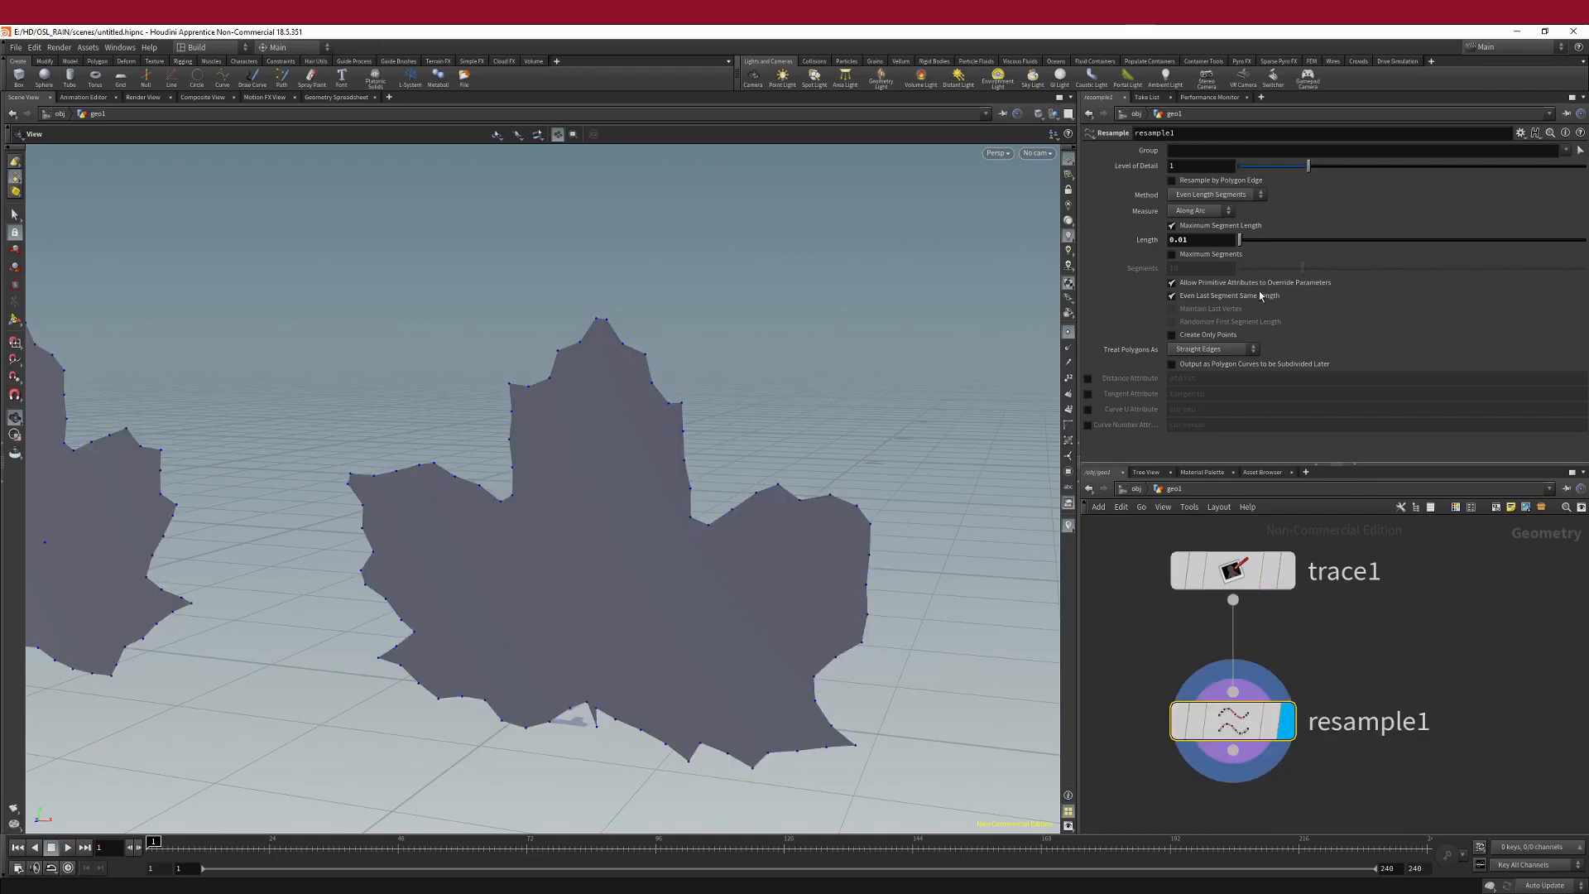
- Set the Resample node's maximum segment length to 0.0025
{"action": "left_click", "coordinate": [1204, 239]}
{"action": "type", "text": "0.0025"}
{"action": "key", "text": "Return"}
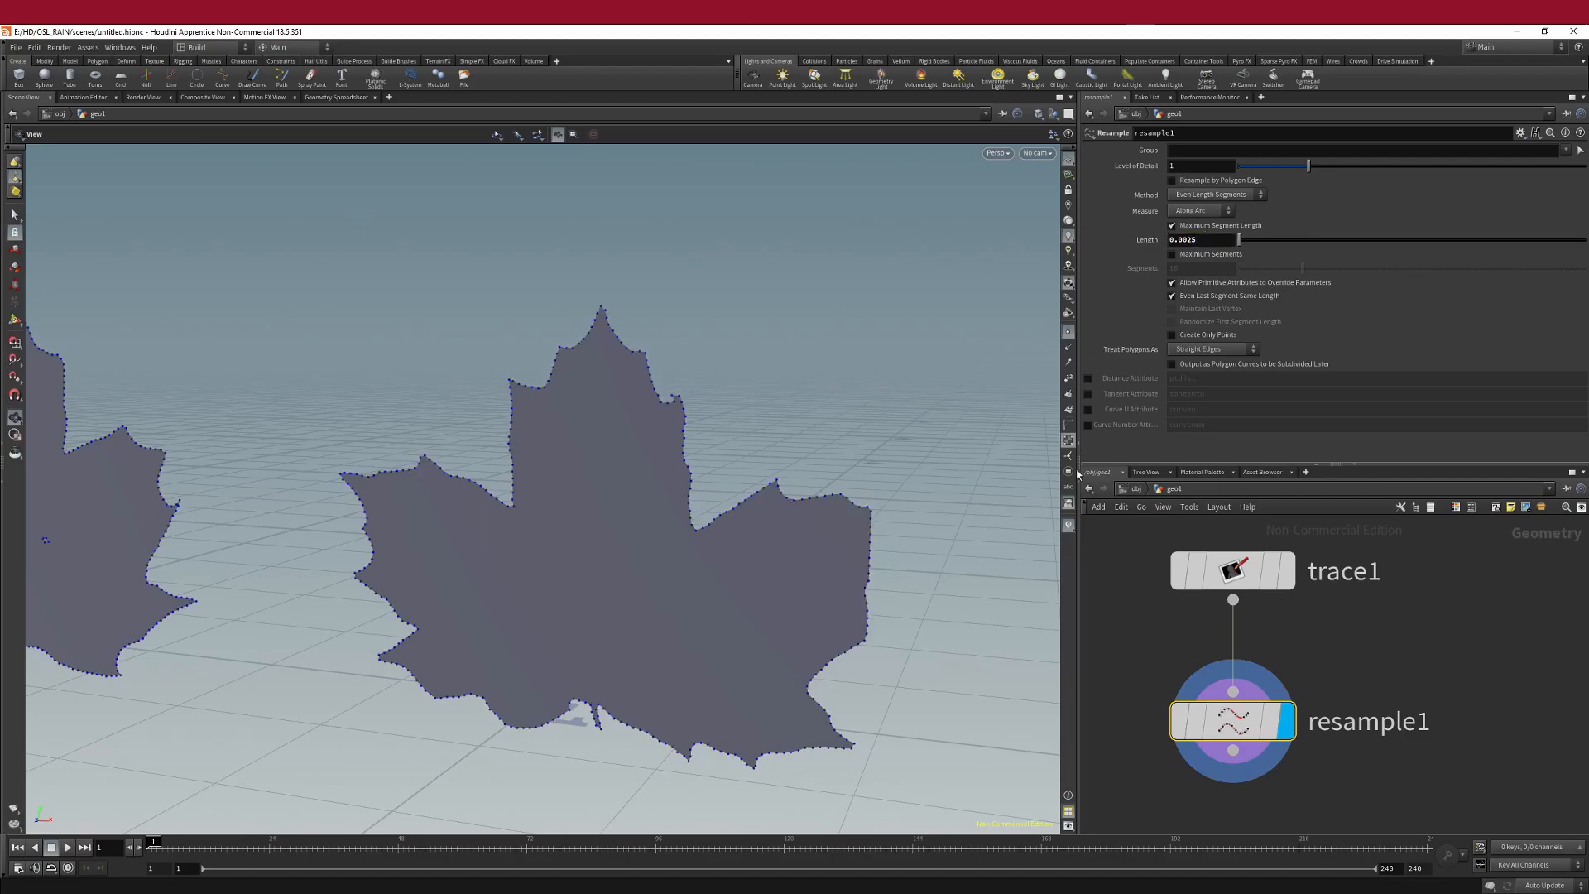
- Toggle the Resample bypass to check the finer leaf outlines against the original trace, leaving the node active
{"action": "mouse_move", "coordinate": [1157, 740]}
{"action": "left_click", "coordinate": [1164, 660]}
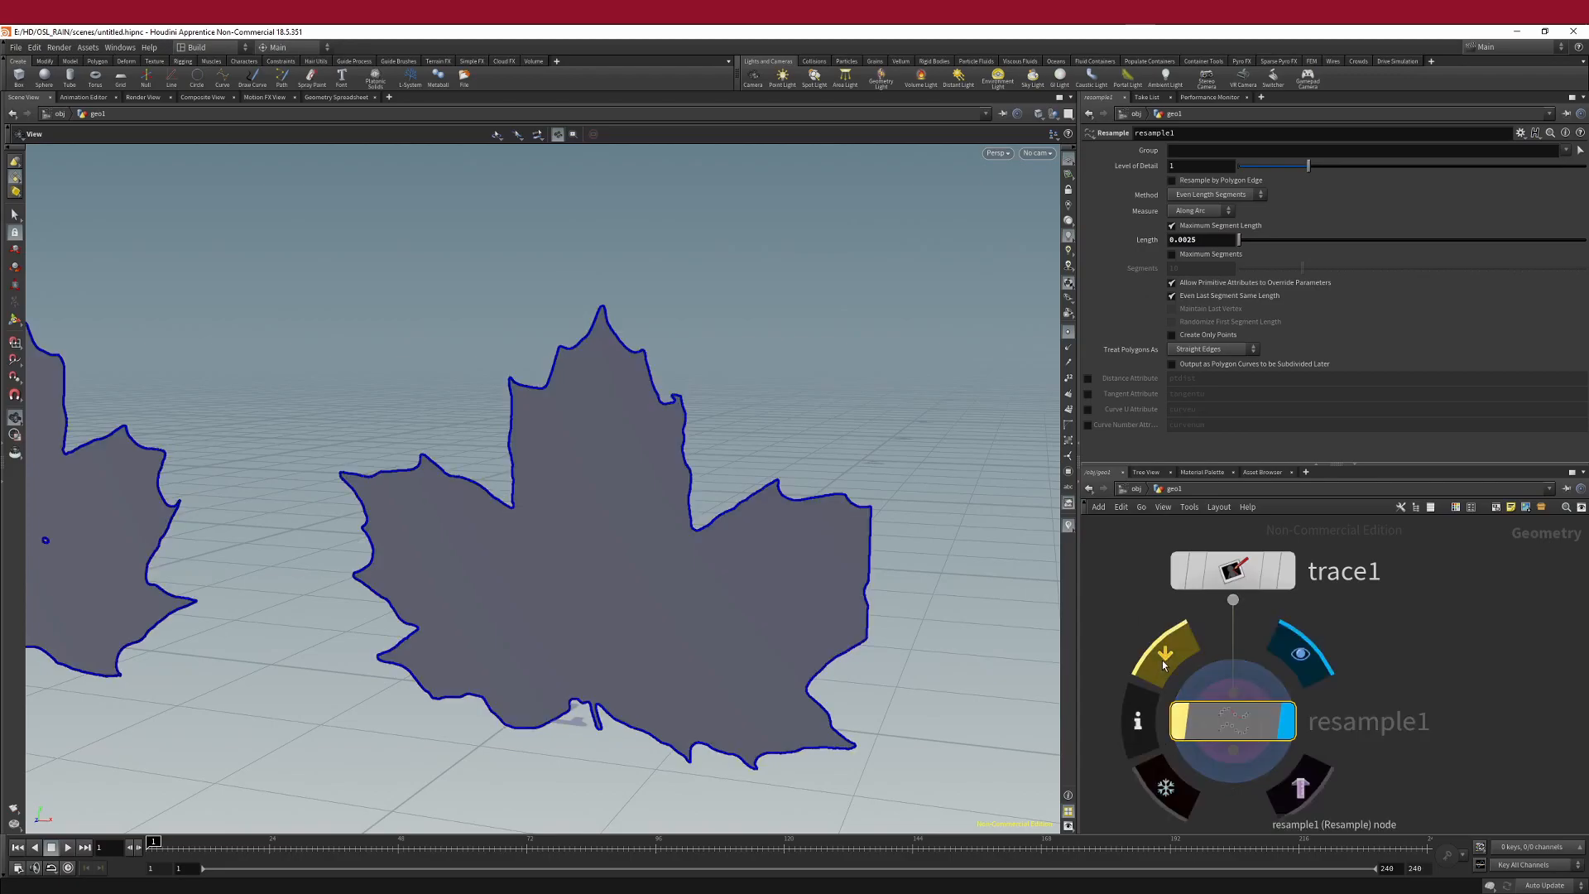
{"action": "left_click", "coordinate": [1162, 660]}
{"action": "left_click", "coordinate": [1163, 660]}
{"action": "left_click", "coordinate": [1163, 662]}
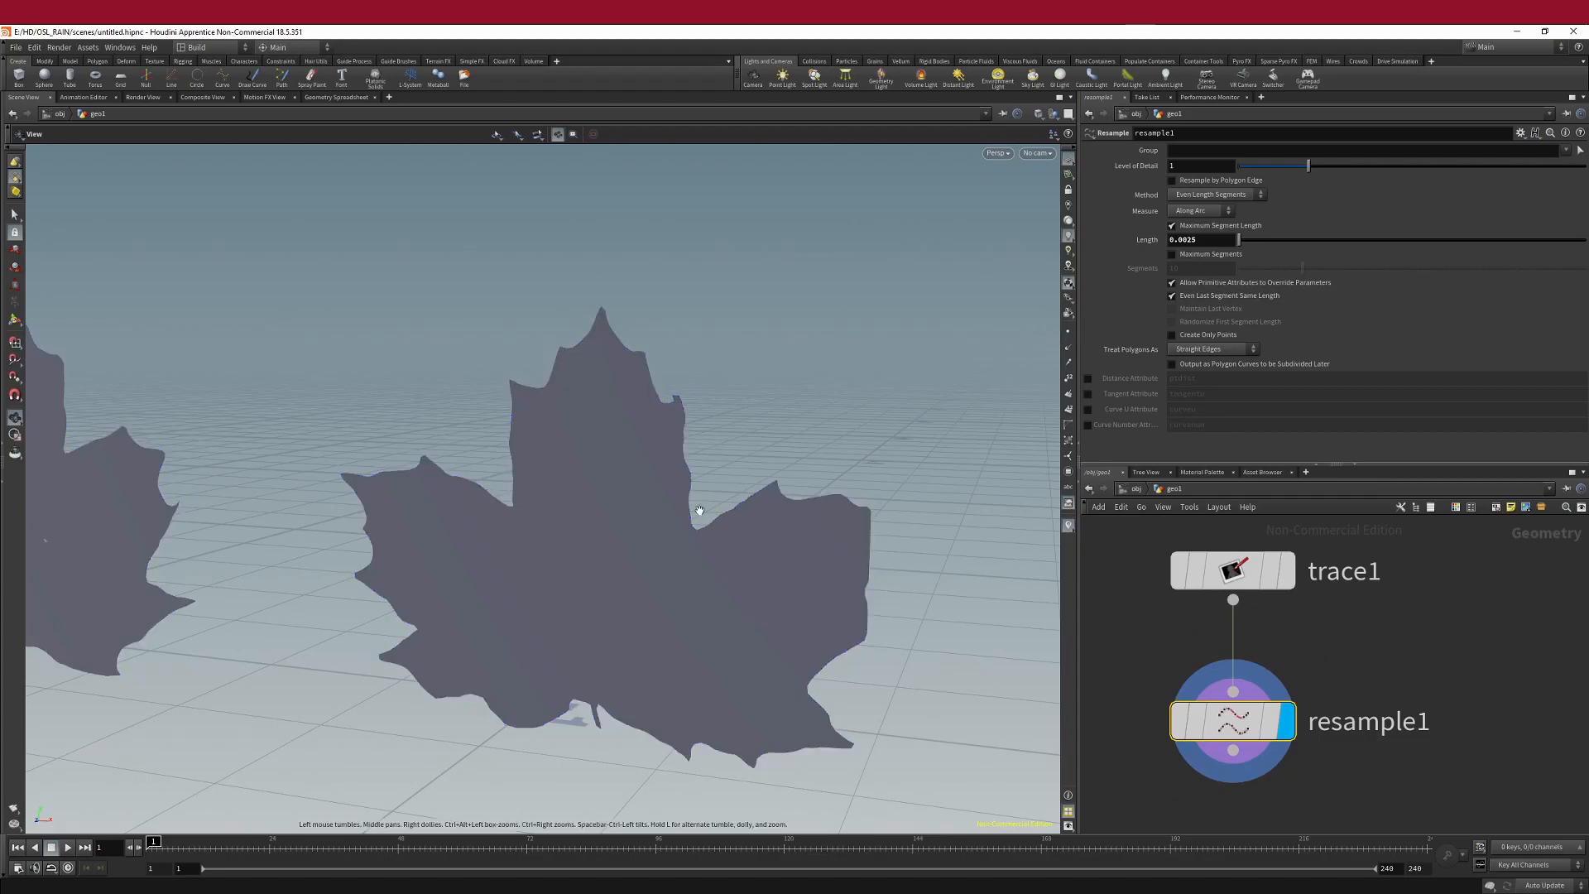
{"action": "right_click_drag", "start_coordinate": [576, 675], "coordinate": [543, 497]}
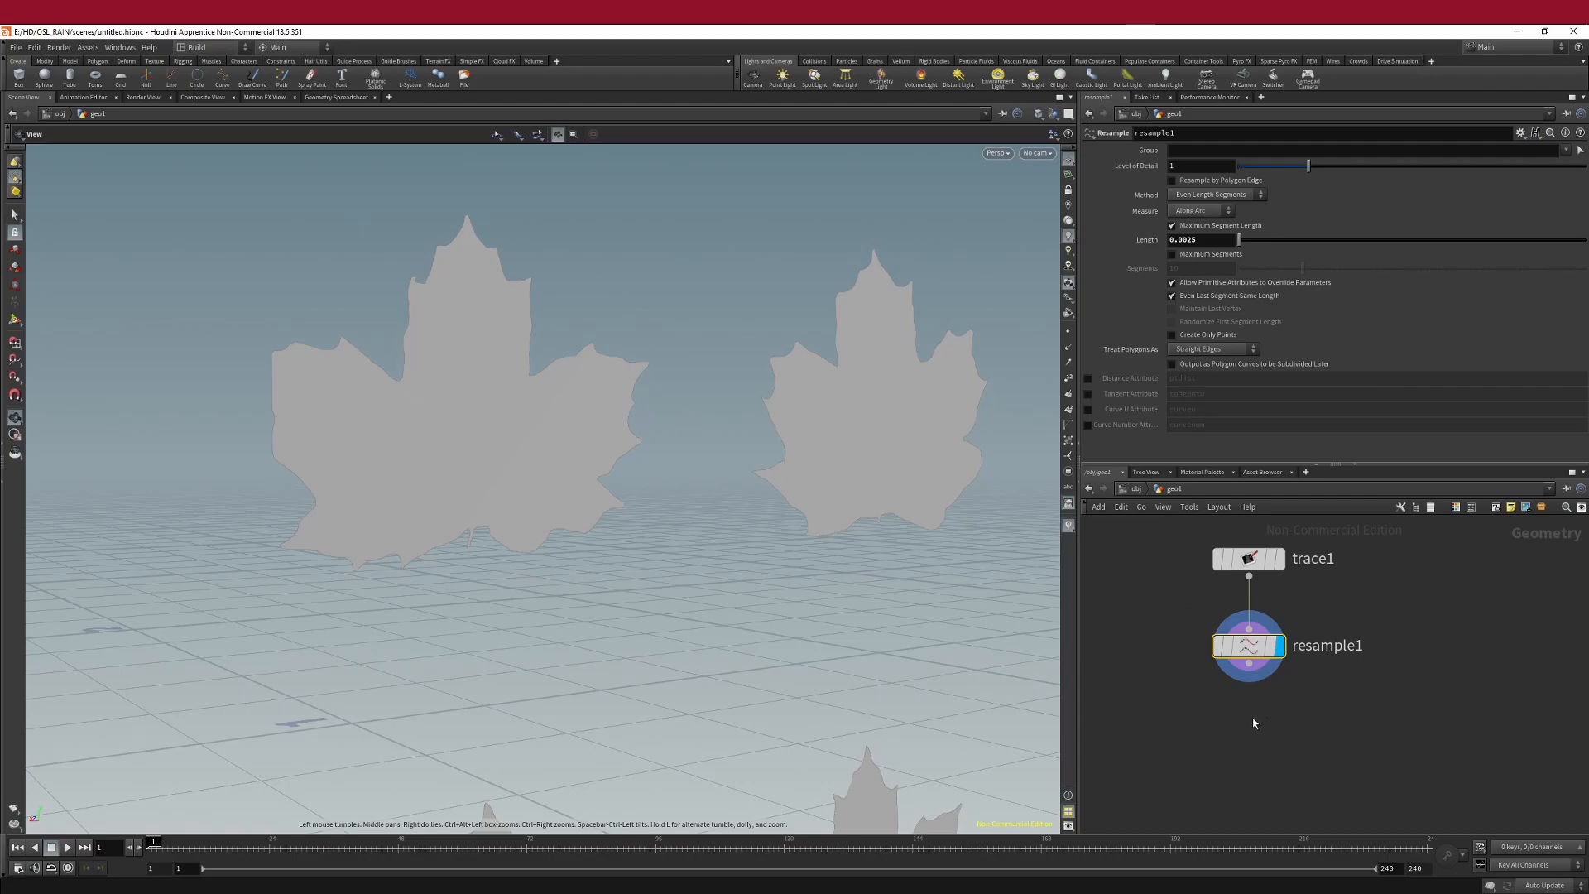
- Add a Remesh node below the Resample node
{"action": "key", "text": "Tab"}
{"action": "type", "text": "re"}
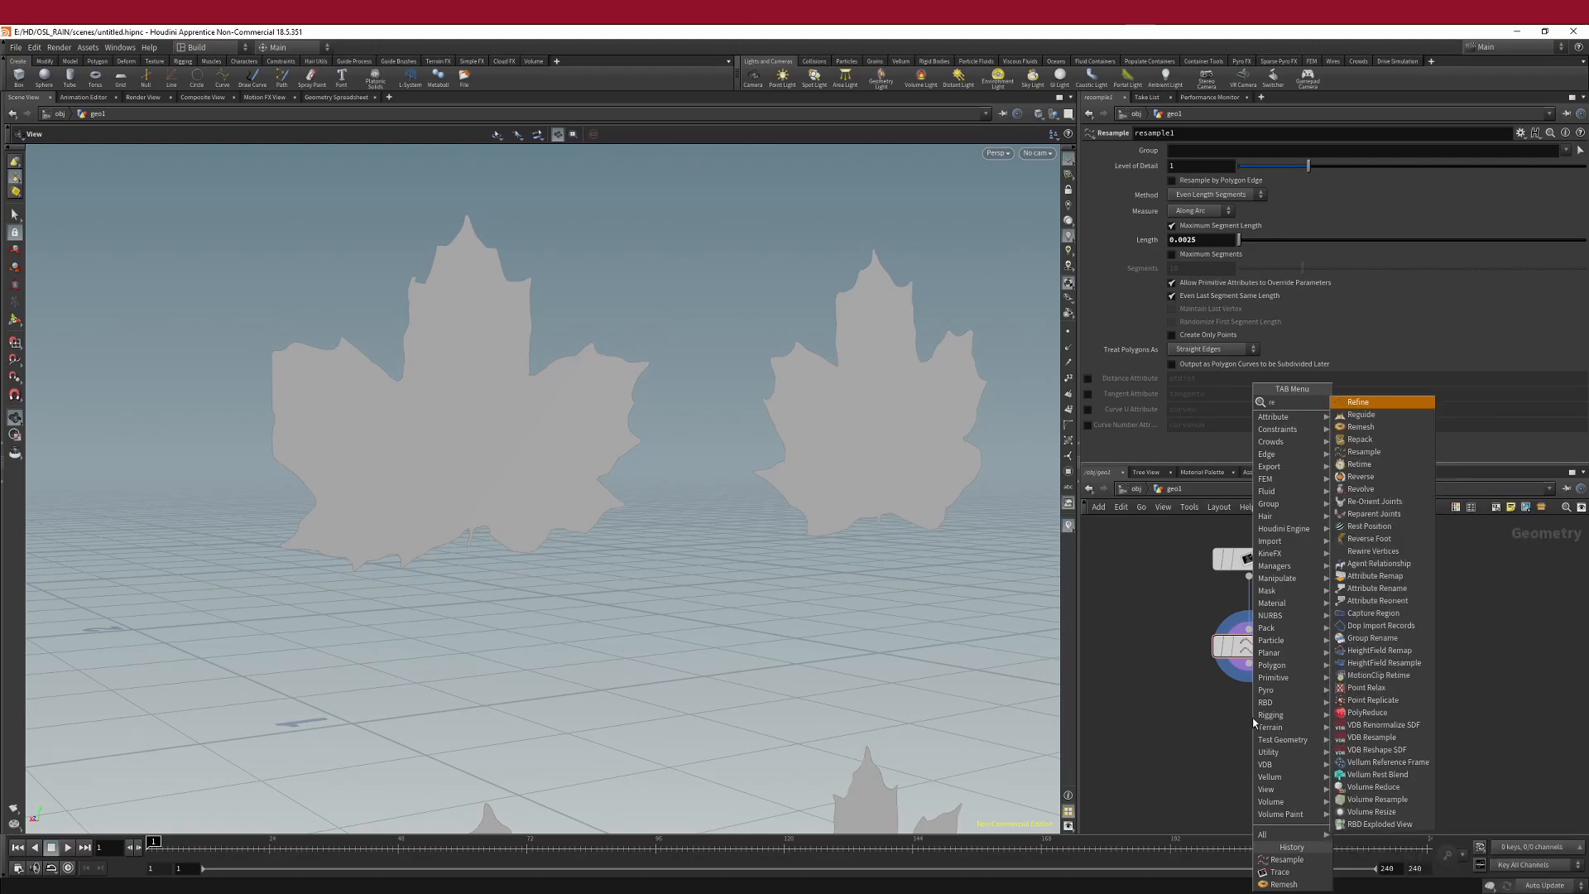
{"action": "left_click", "coordinate": [1397, 429]}
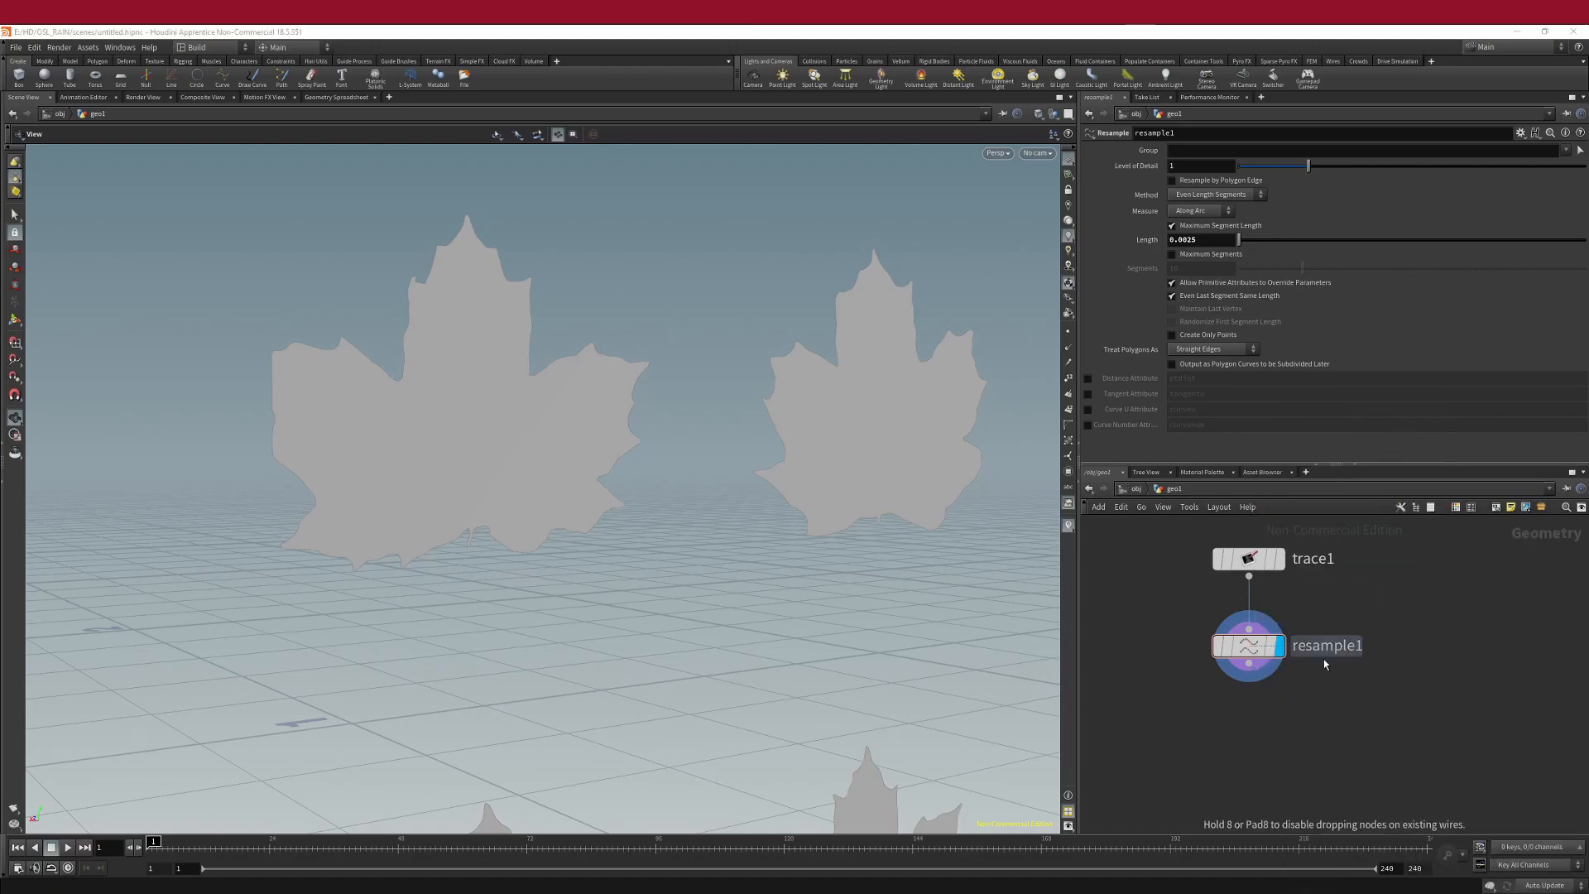
{"action": "left_click", "coordinate": [1258, 740]}
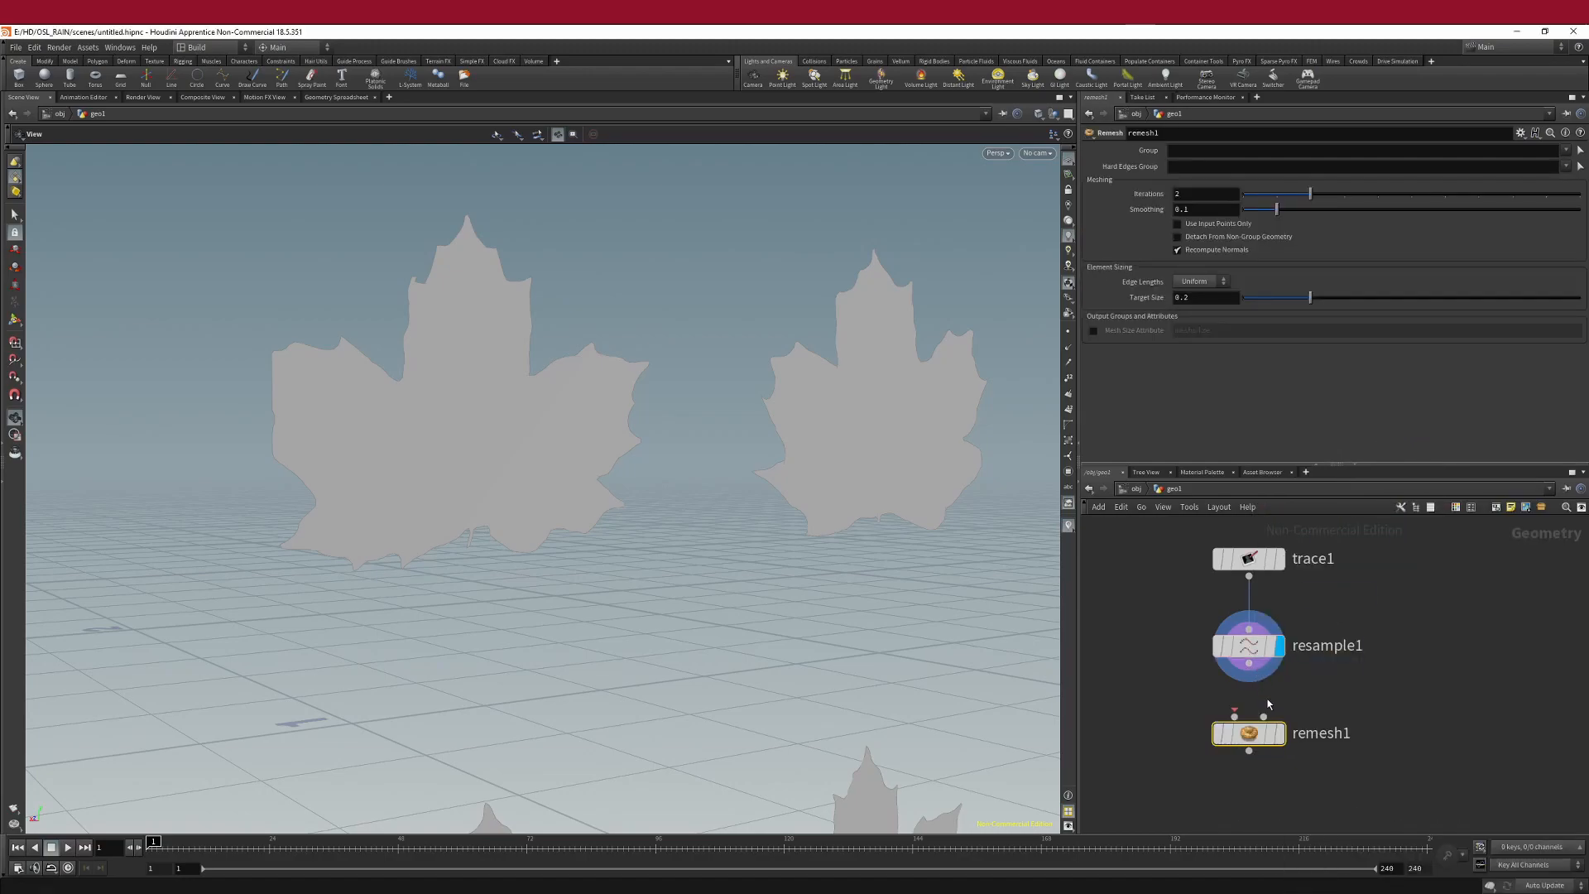
- Connect the Resample output to the Remesh node's first input and display the remeshed leaves
{"action": "scroll", "coordinate": [1254, 720], "scroll_direction": "up", "scroll_amount": 3}
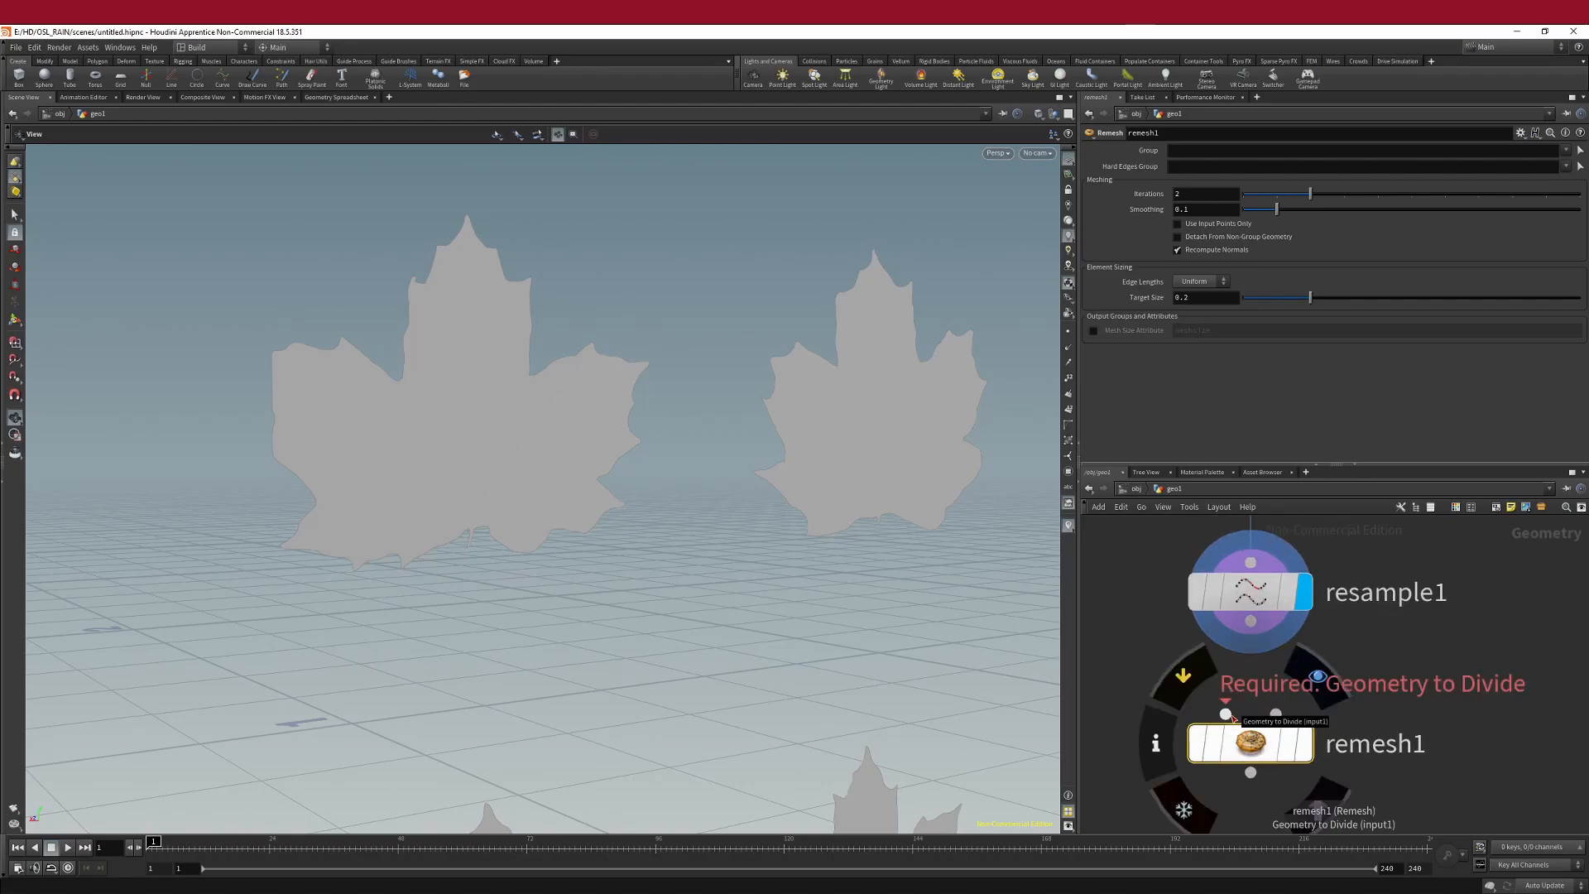
{"action": "left_click_drag", "start_coordinate": [1253, 626], "coordinate": [1226, 714]}
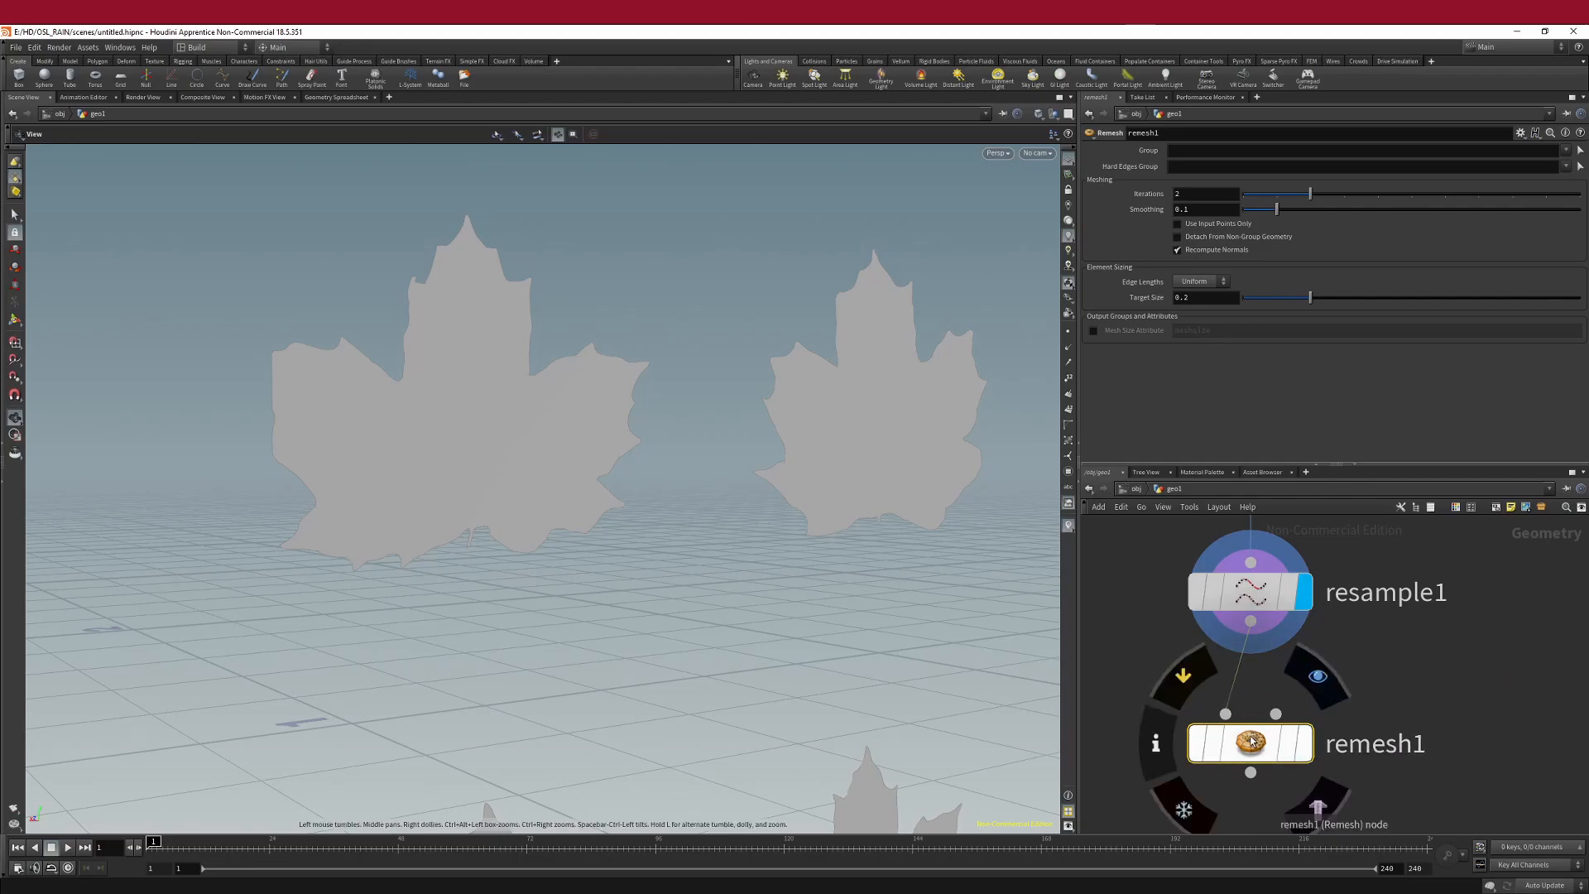
{"action": "left_click", "coordinate": [1307, 753]}
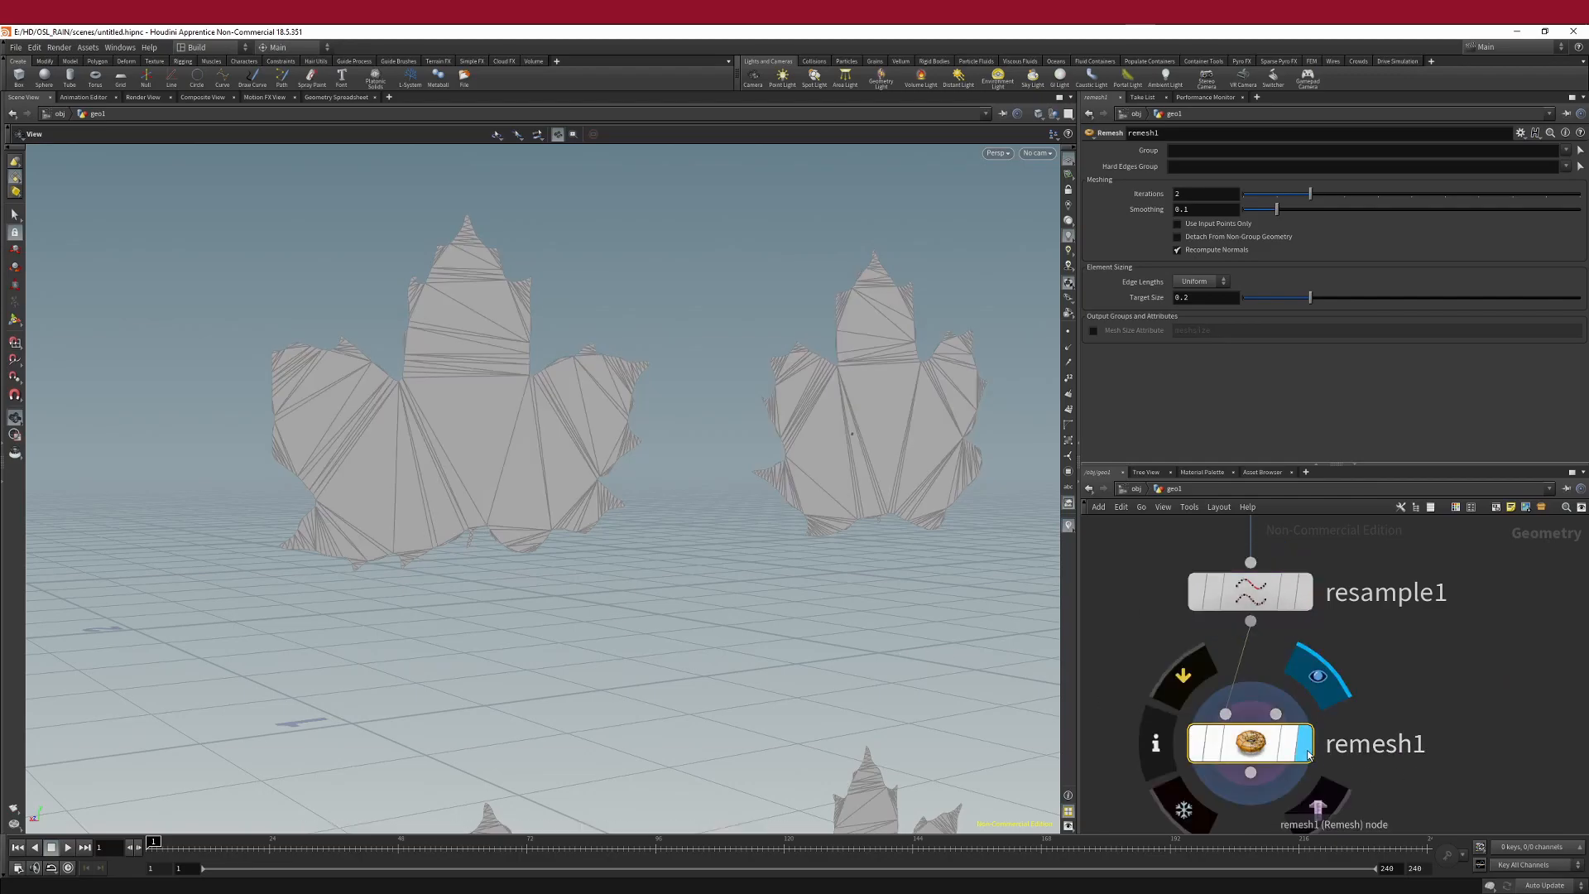
{"action": "left_click_drag", "start_coordinate": [602, 389], "coordinate": [778, 383]}
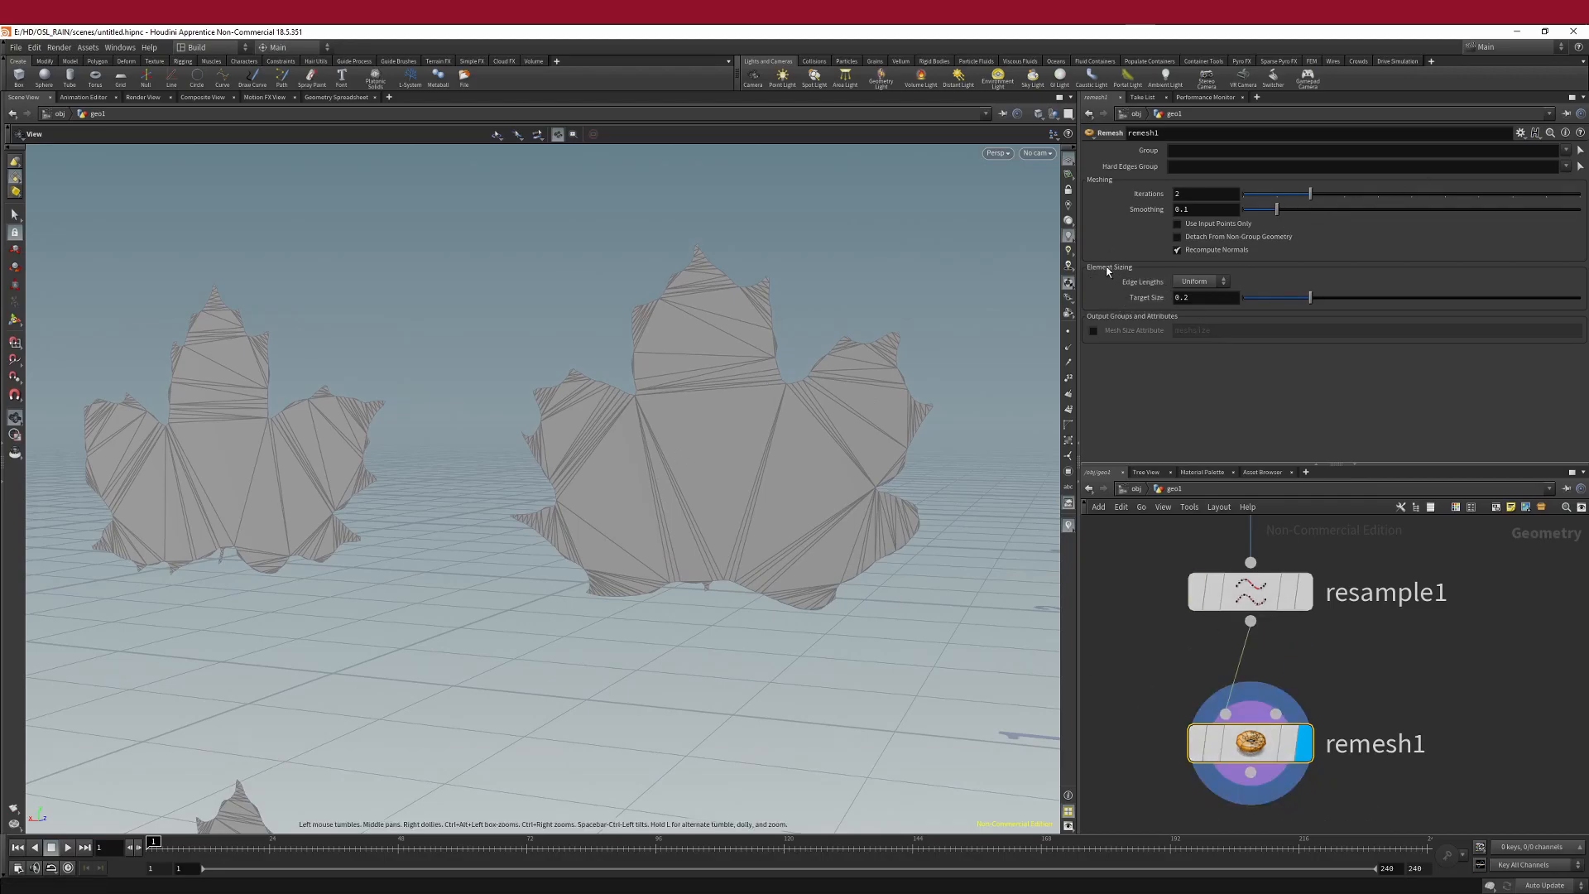
- Set the Remesh iterations to 10 and try a target size of 0.006, reverting it to 0.024
{"action": "left_click_drag", "start_coordinate": [1310, 297], "coordinate": [1260, 302]}
{"action": "left_click_drag", "start_coordinate": [1310, 195], "coordinate": [1576, 201]}
{"action": "left_click_drag", "start_coordinate": [1260, 298], "coordinate": [1246, 297]}
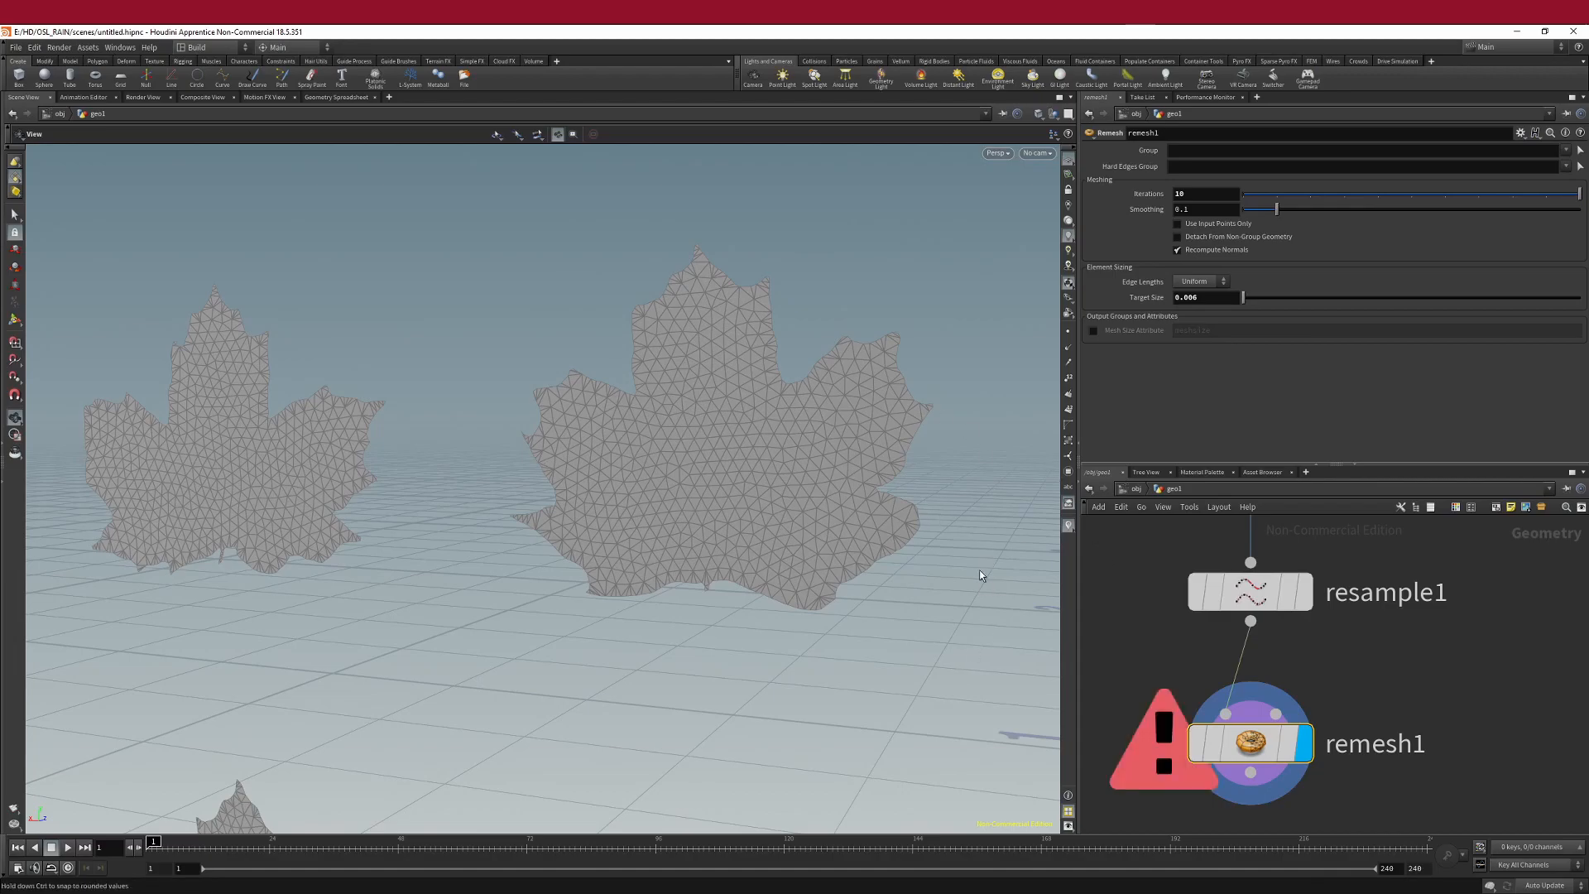
{"action": "key", "text": "ctrl+z"}
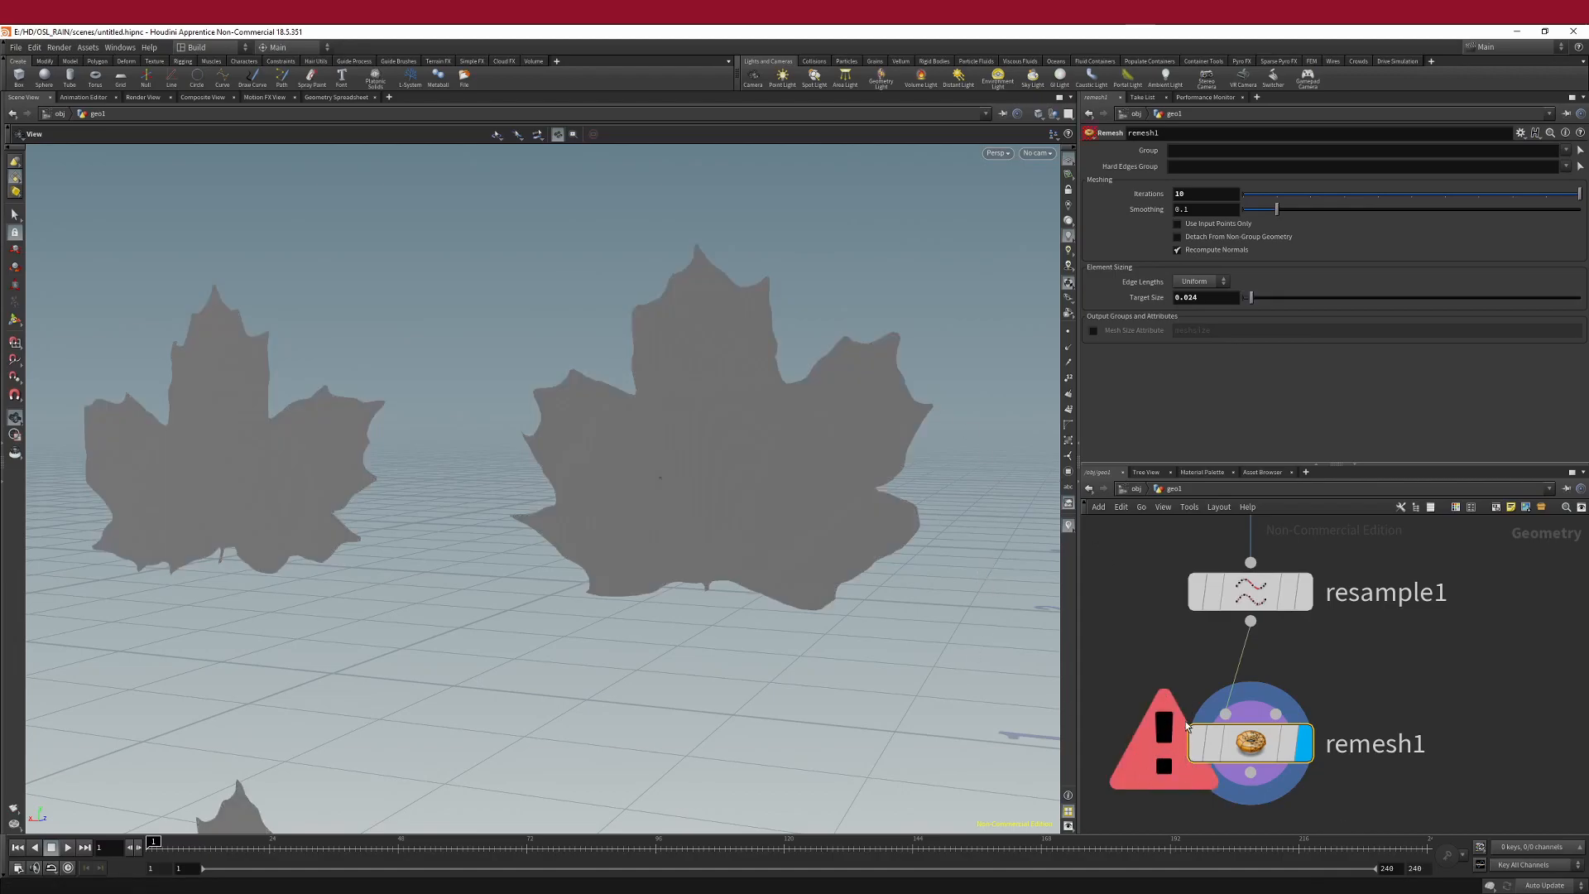
{"action": "middle_click", "coordinate": [1185, 745]}
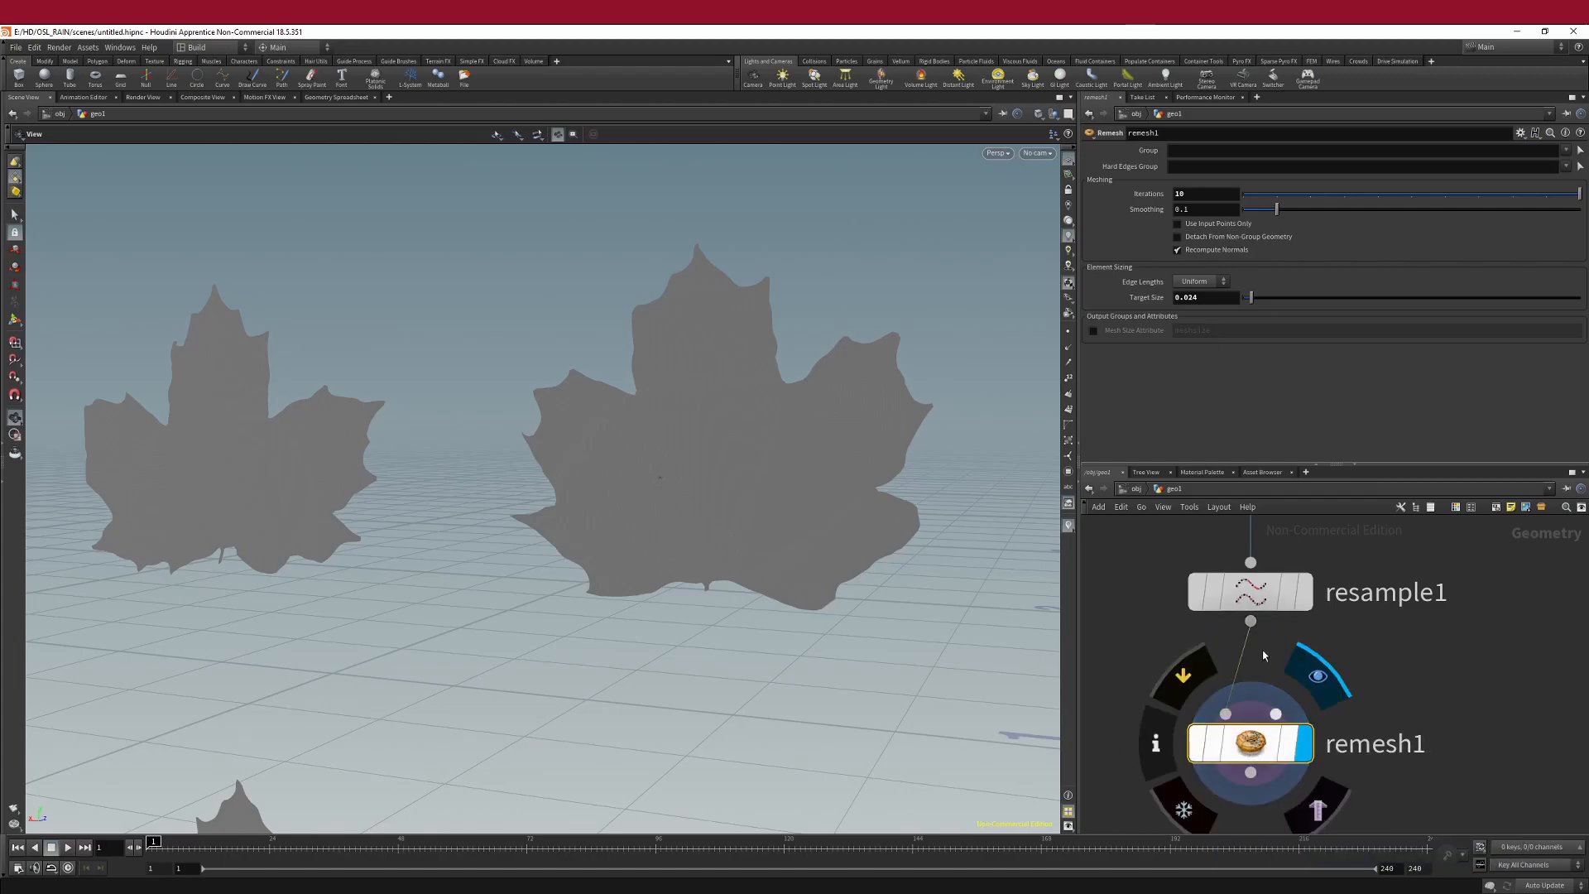
- Try Remesh target sizes of 0.1 and 0.02 on the leaves
{"action": "left_click_drag", "start_coordinate": [1206, 296], "coordinate": [1157, 306]}
{"action": "type", "text": "0.1"}
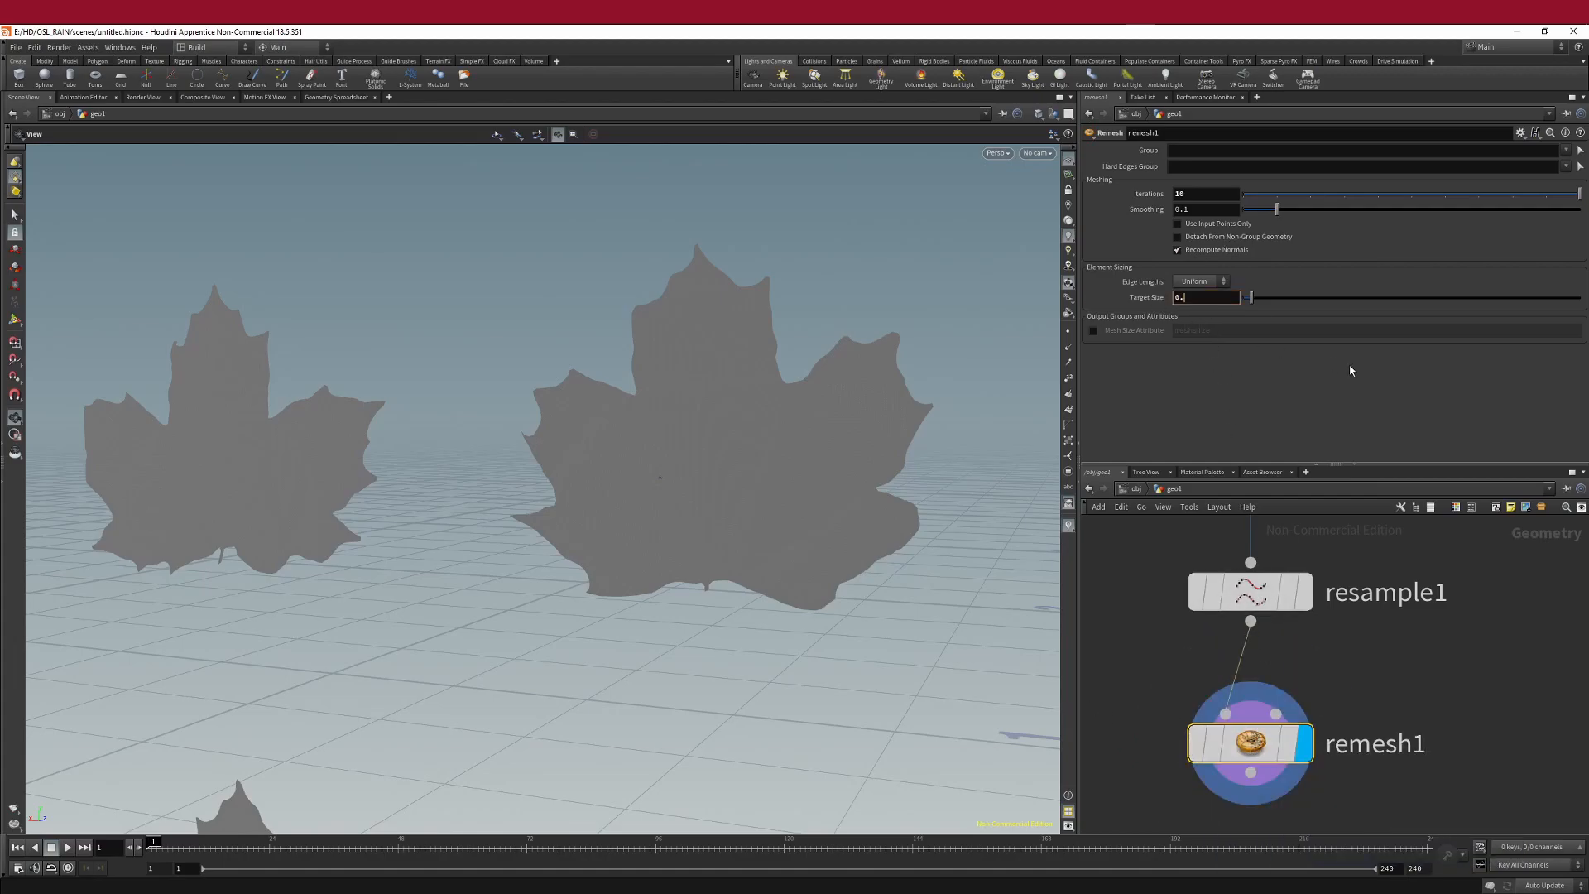
{"action": "key", "text": "Return"}
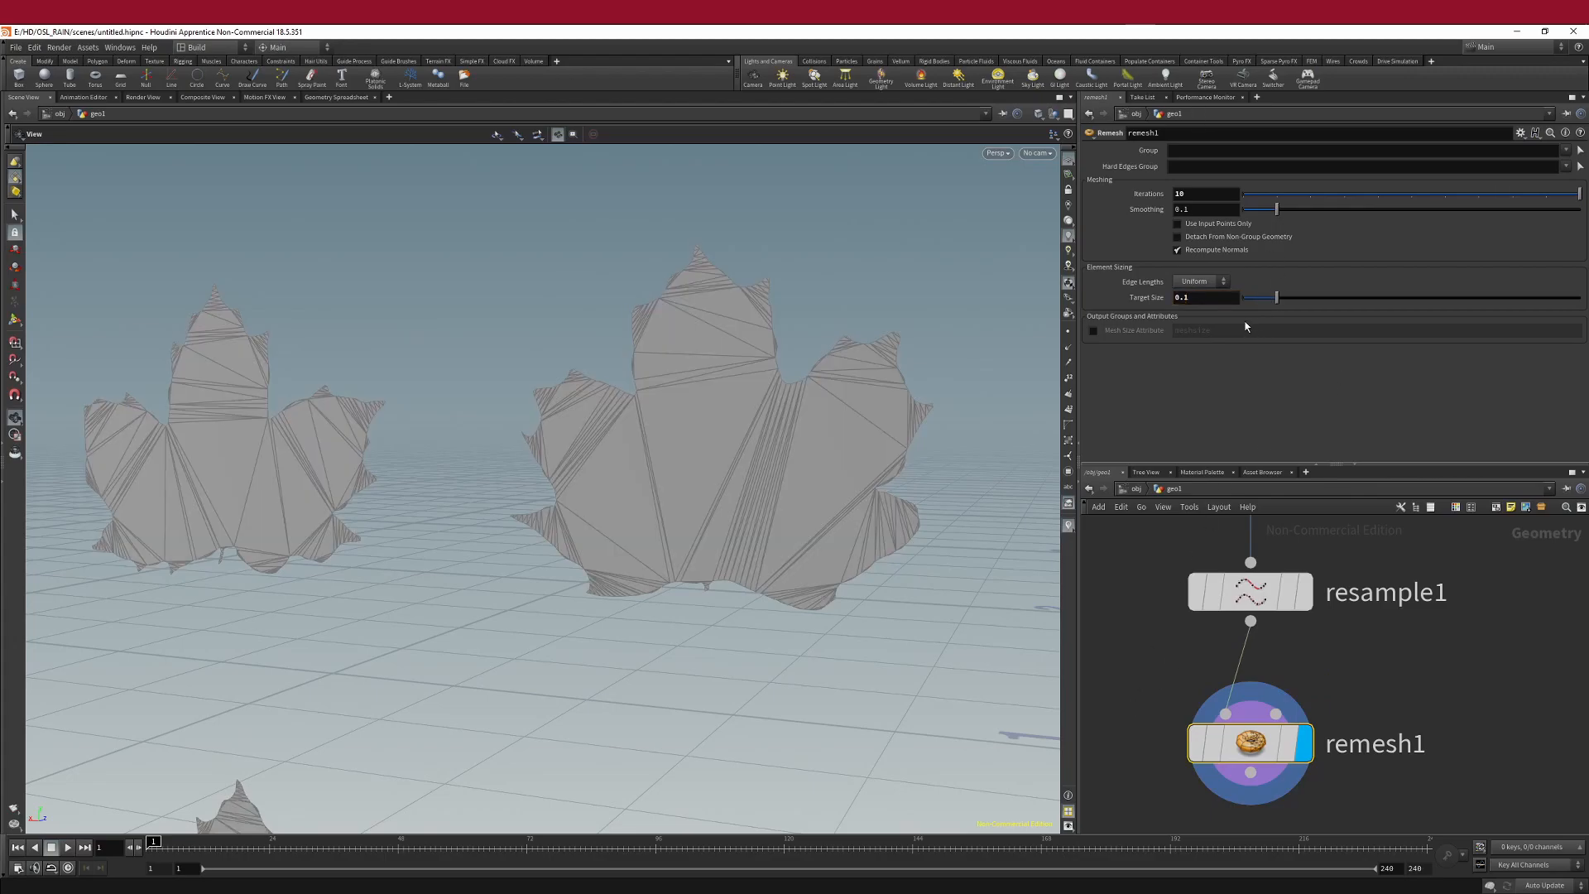
{"action": "left_click", "coordinate": [1222, 298]}
{"action": "type", "text": "0.02"}
{"action": "key", "text": "Return"}
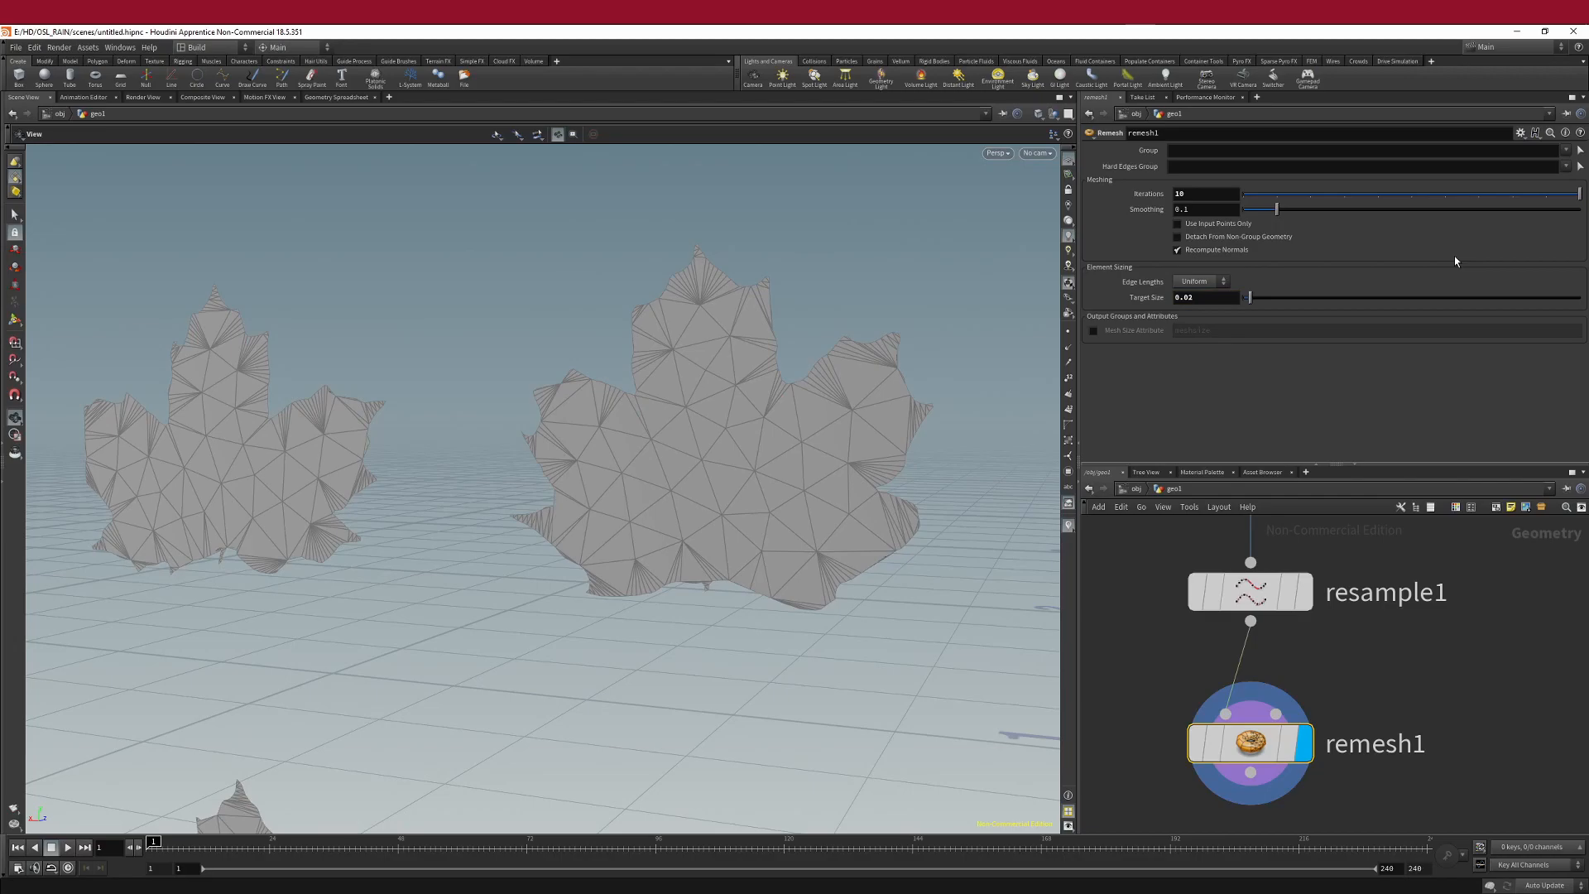
- Set the Remesh target size to 0.01 and check the triangulation across the leaves
{"action": "left_click", "coordinate": [1212, 301]}
{"action": "type", "text": "1"}
{"action": "key", "text": "Return"}
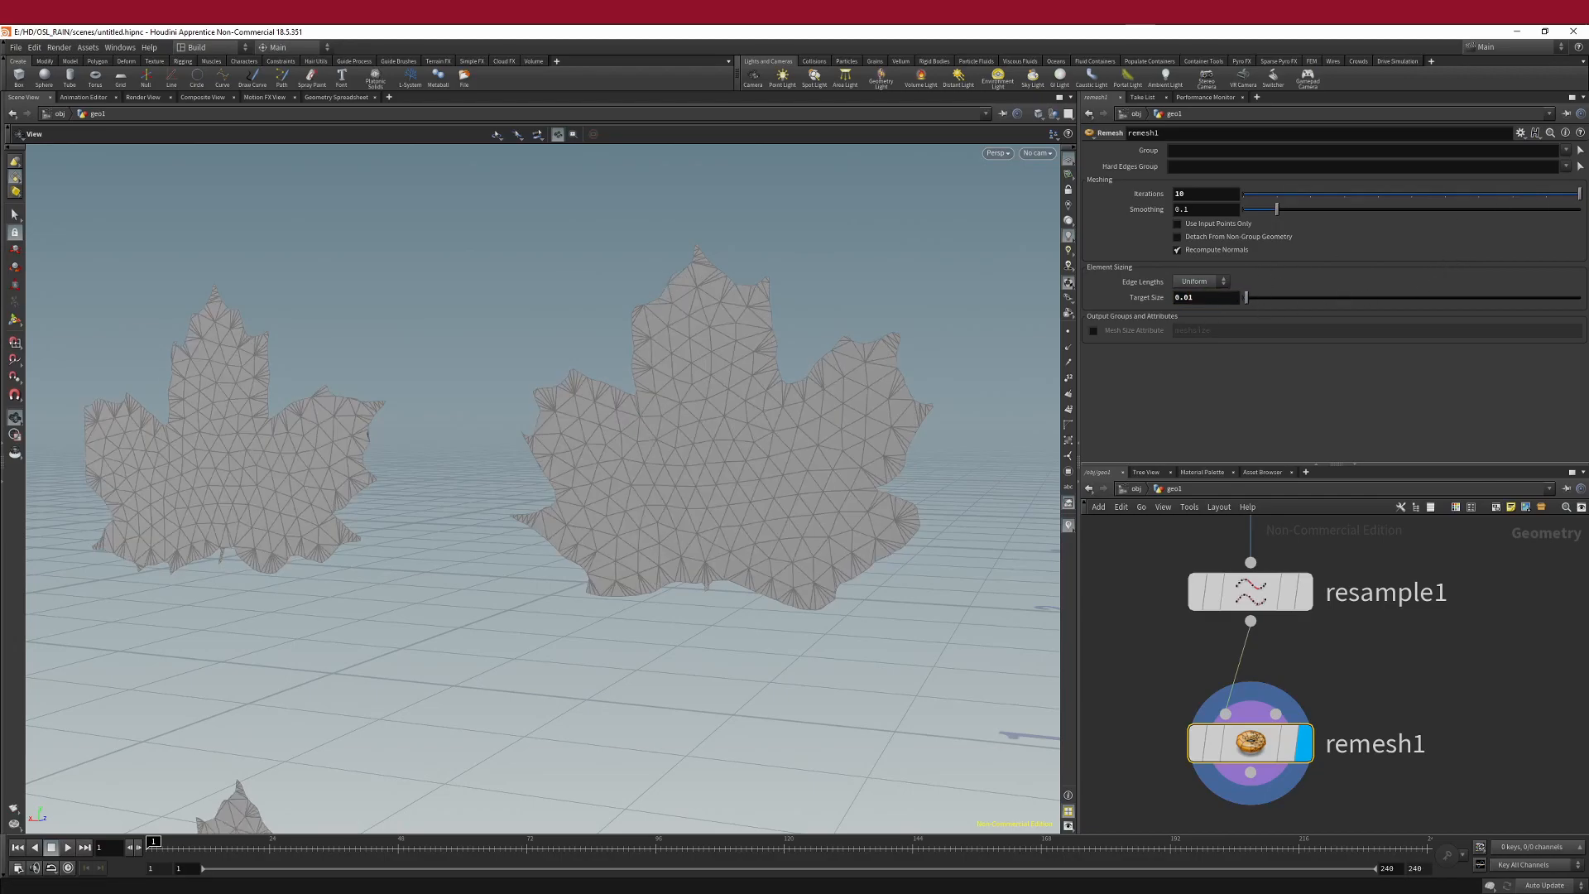
{"action": "mouse_move", "coordinate": [1579, 193]}
{"action": "left_mouse_down"}
{"action": "mouse_move", "coordinate": [1244, 201]}
{"action": "mouse_move", "coordinate": [1586, 193]}
{"action": "left_mouse_up"}
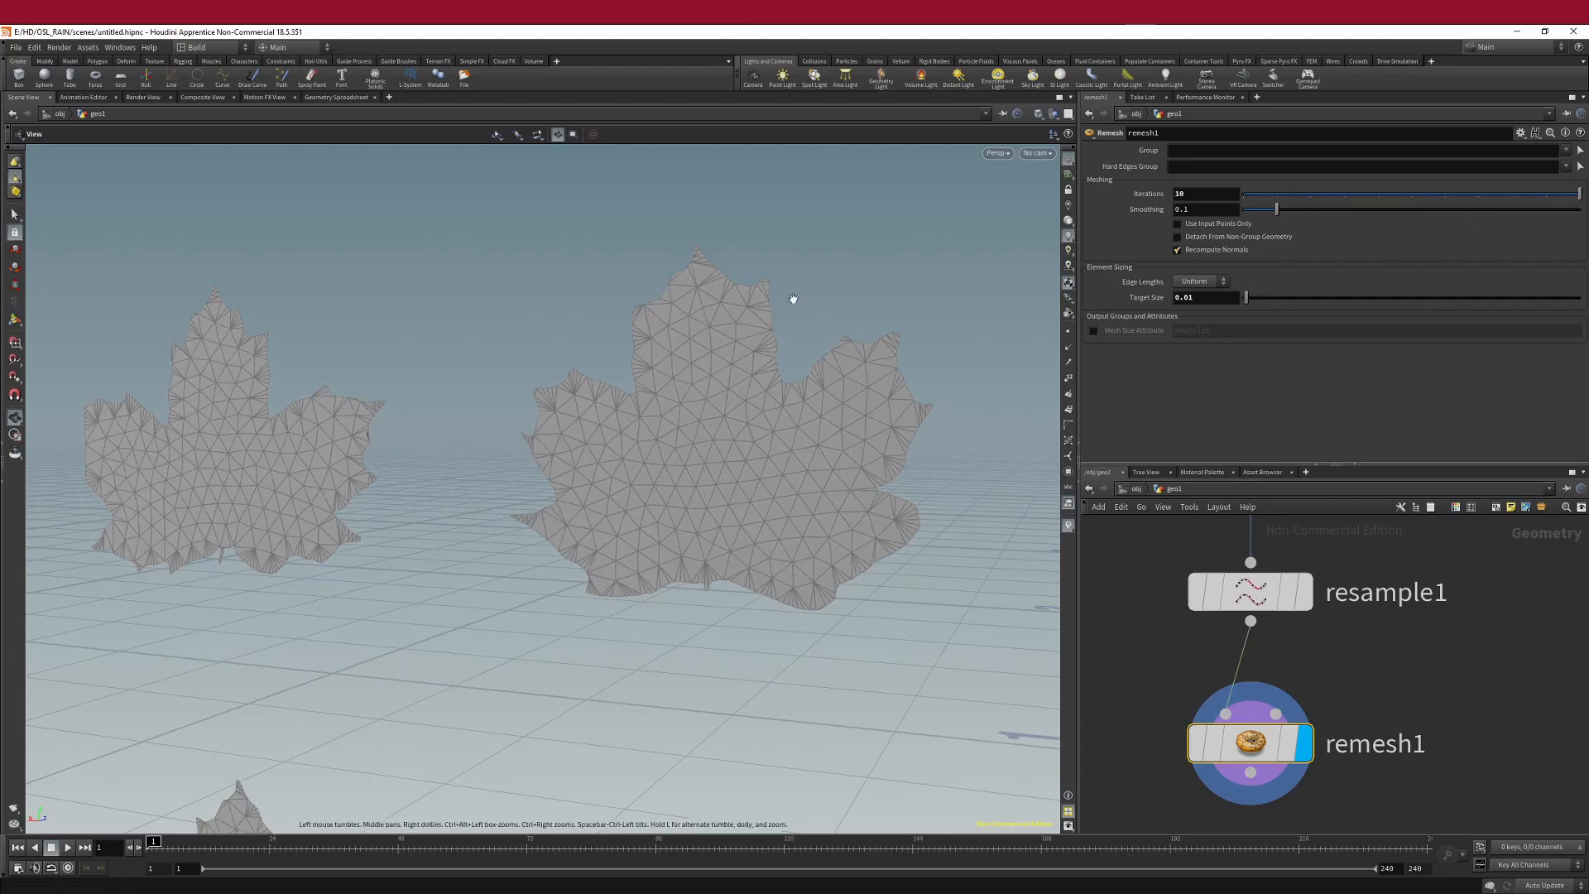
{"action": "scroll", "coordinate": [787, 422], "scroll_direction": "down", "scroll_amount": 5}
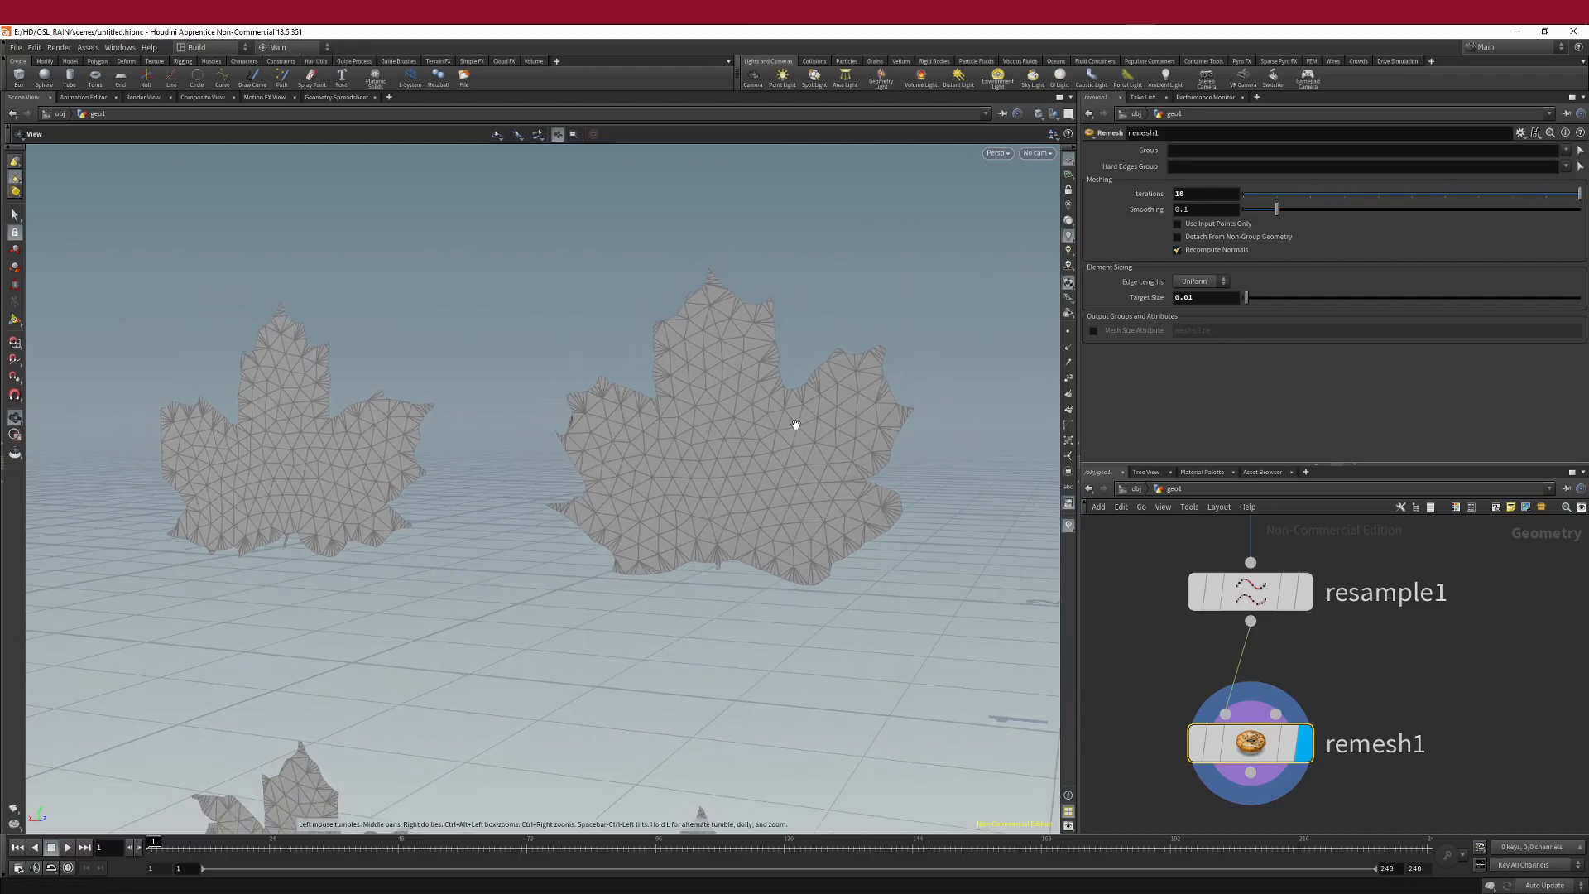
{"action": "left_click_drag", "start_coordinate": [763, 456], "coordinate": [972, 469]}
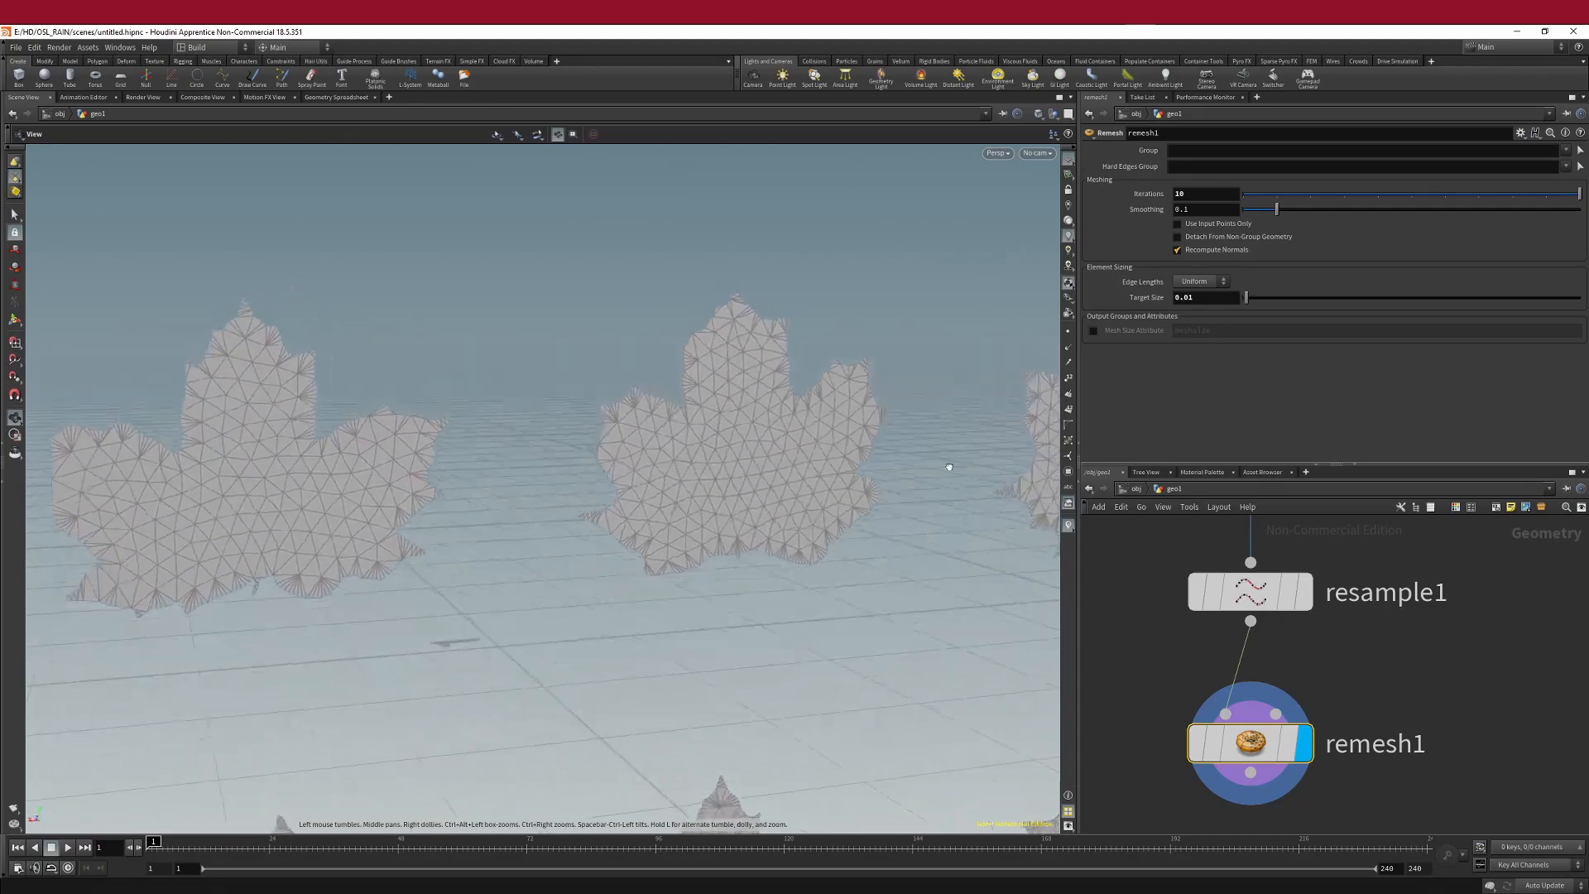
{"action": "left_click_drag", "start_coordinate": [971, 468], "coordinate": [869, 459]}
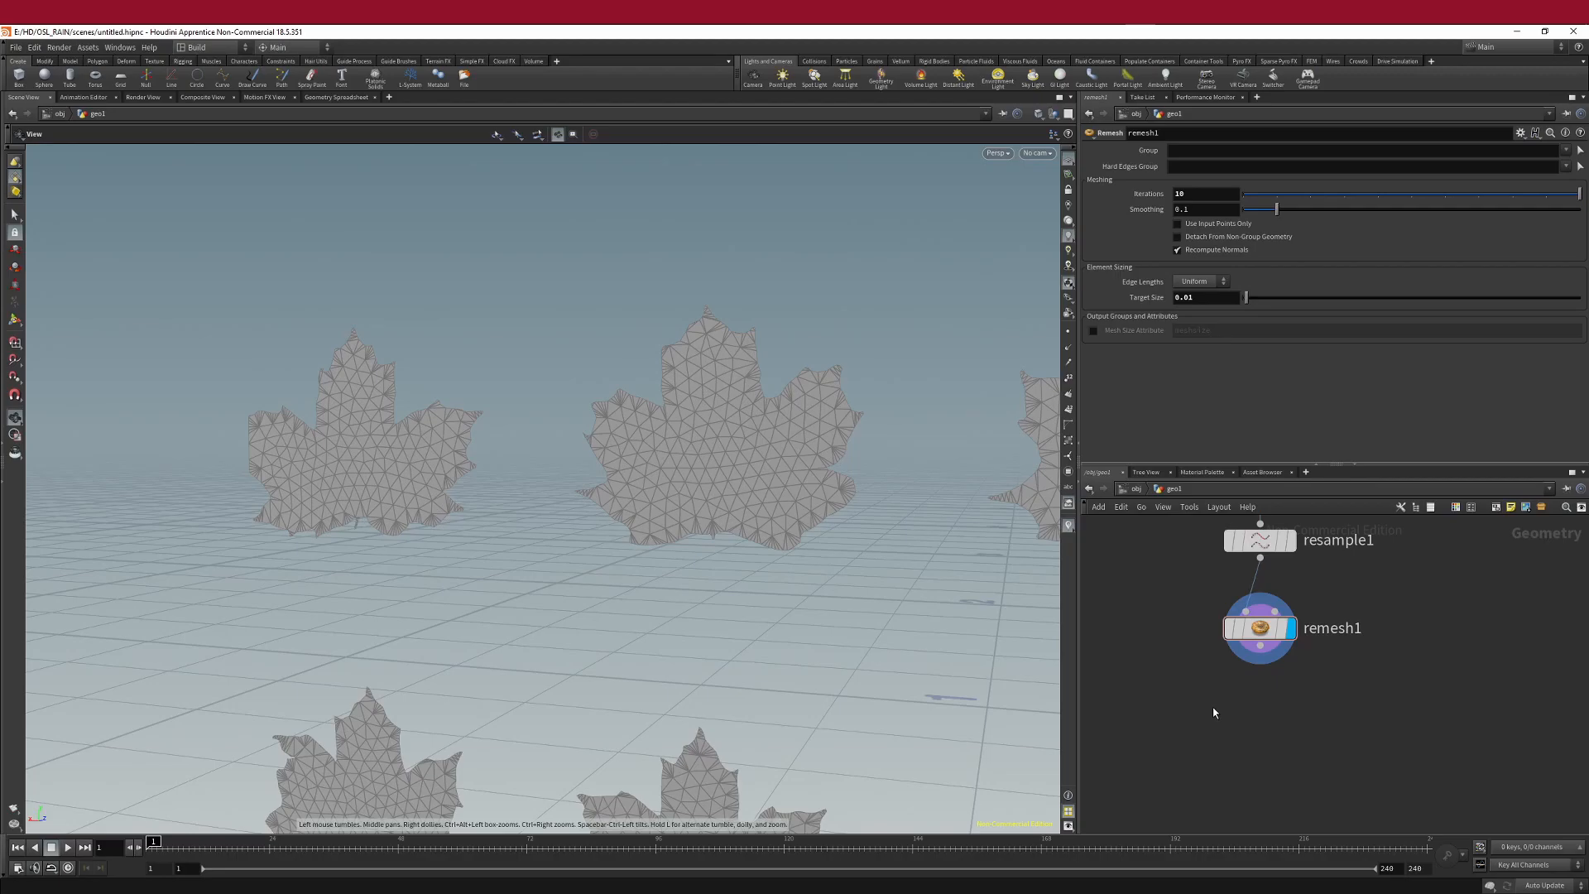
- Add a UV Quick Shade node below the Remesh node and wire the Remesh output into it
{"action": "key", "text": "Tab"}
{"action": "type", "text": "uvq"}
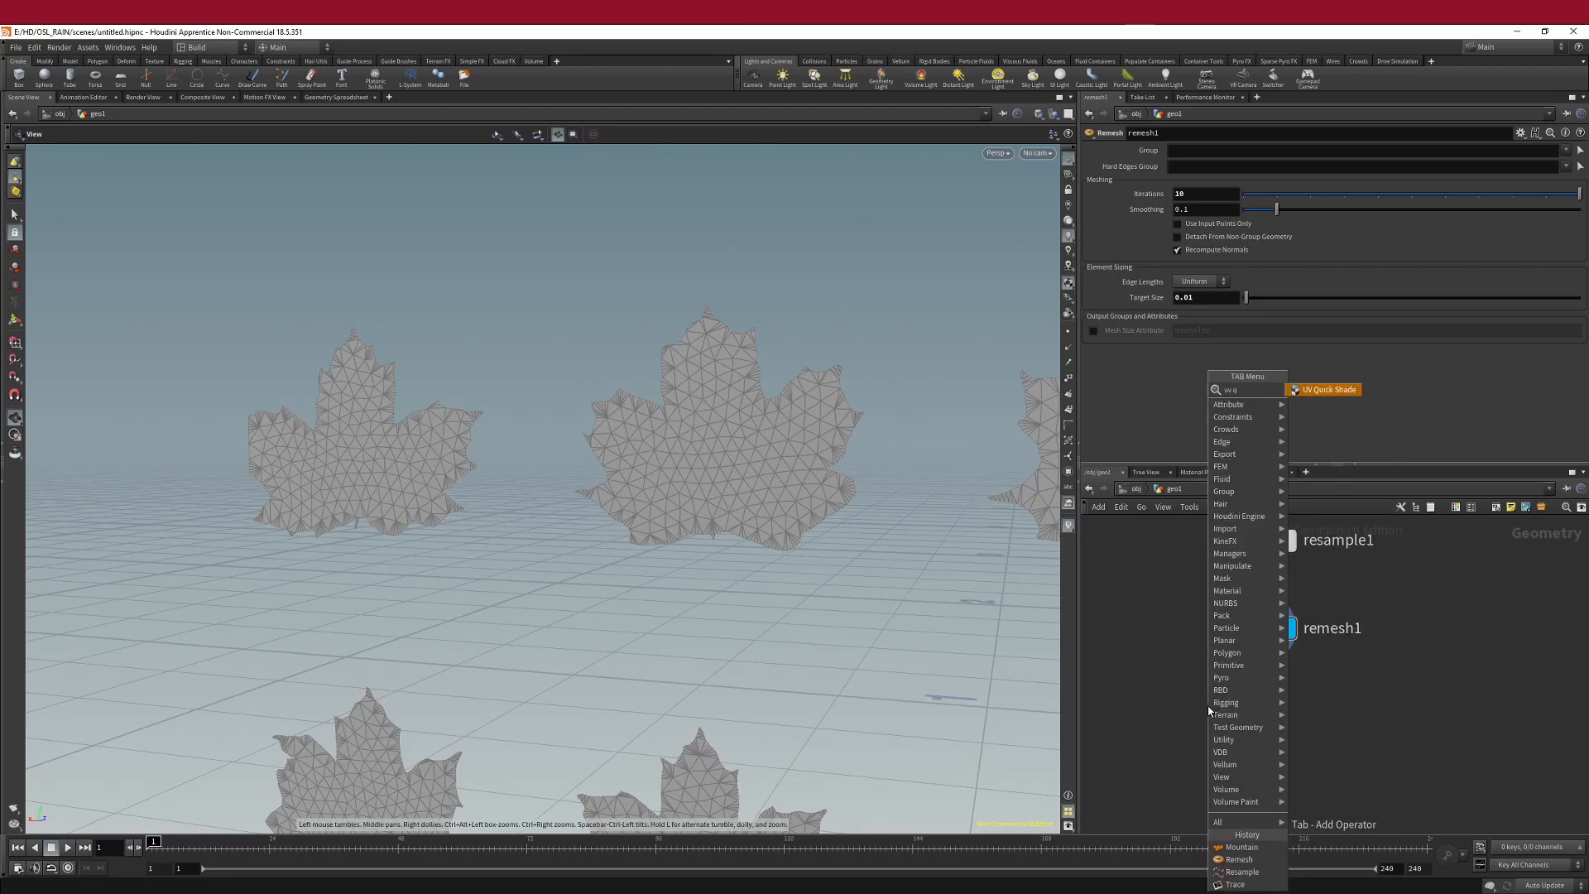
{"action": "key", "text": "Return"}
{"action": "left_click", "coordinate": [1208, 706]}
{"action": "left_click_drag", "start_coordinate": [1207, 688], "coordinate": [1268, 662]}
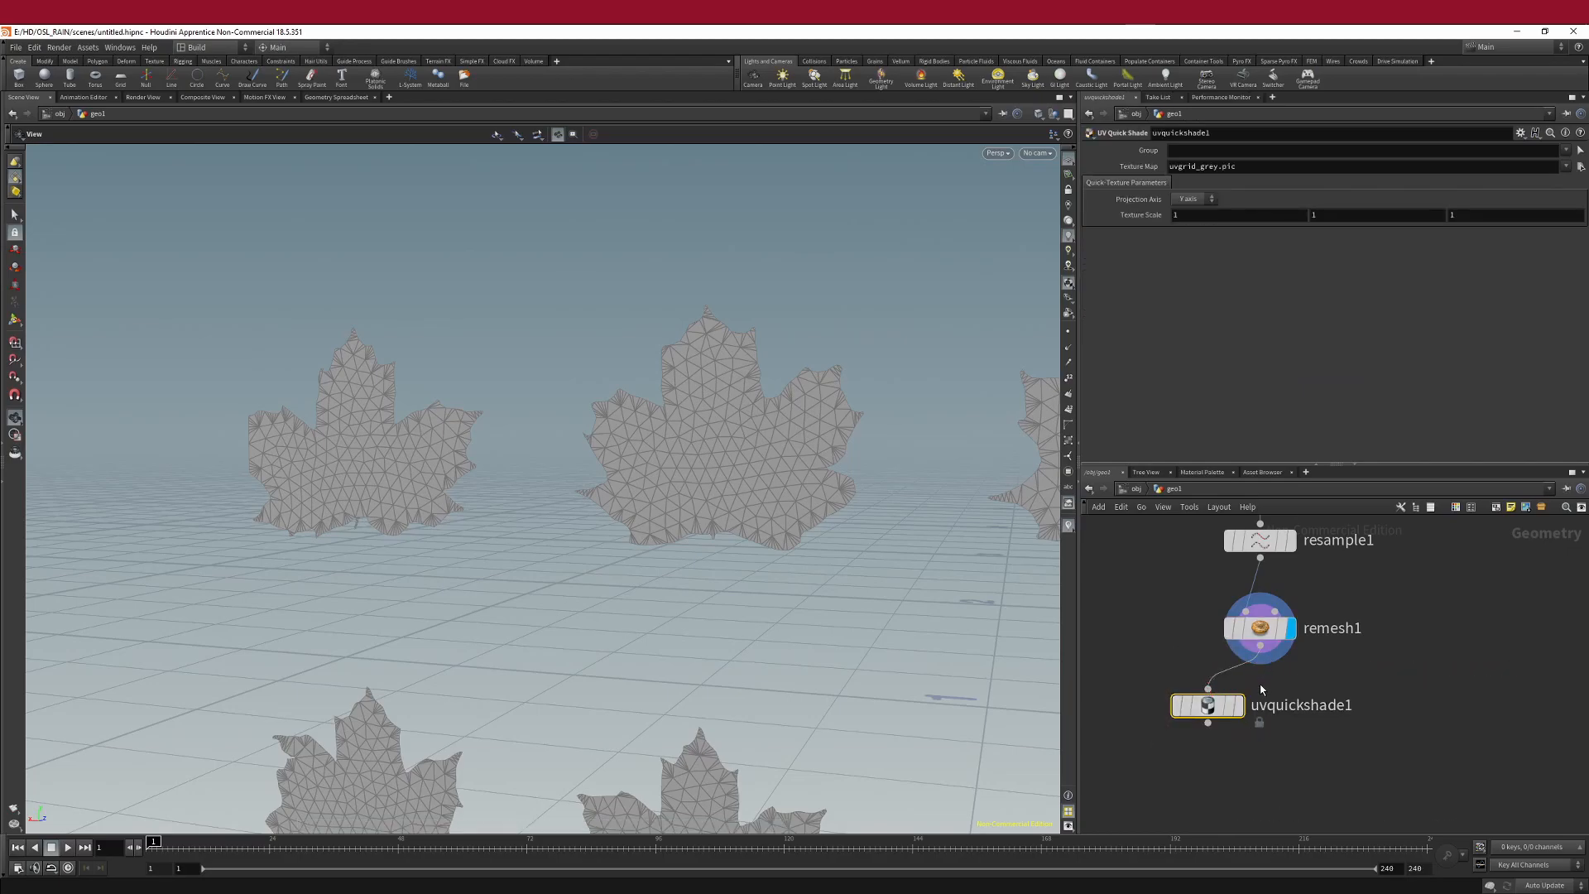
{"action": "scroll", "coordinate": [1238, 704], "scroll_direction": "up", "scroll_amount": 2}
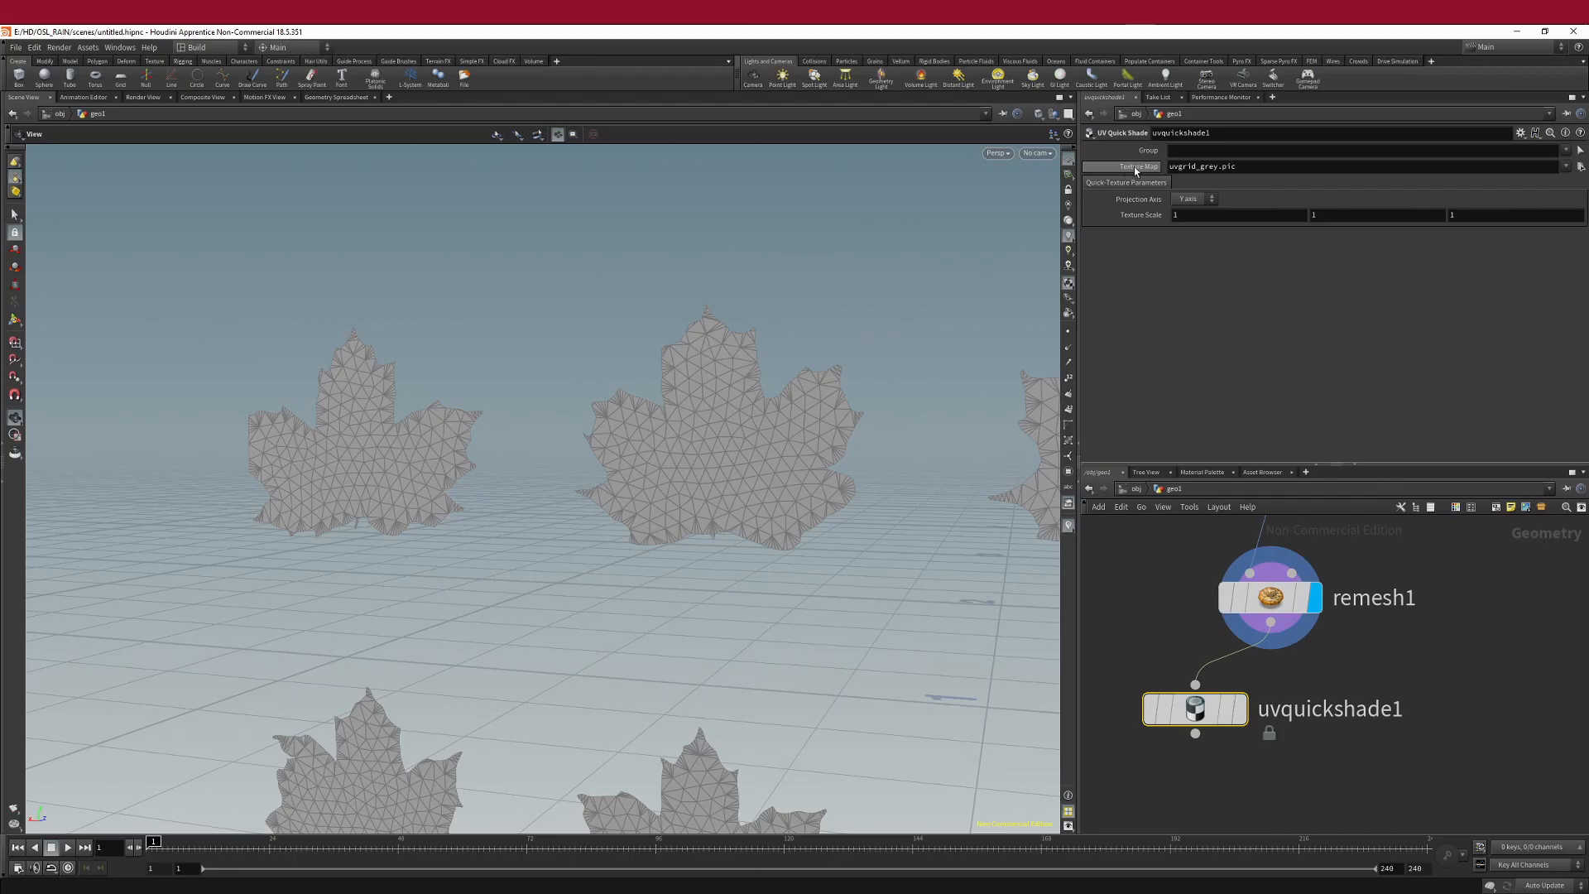
- Load qfAqd_4K_Albedo.jpg from the scene's images folder as the UV Quick Shade texture map and display the shaded leaves
{"action": "left_click", "coordinate": [1581, 167]}
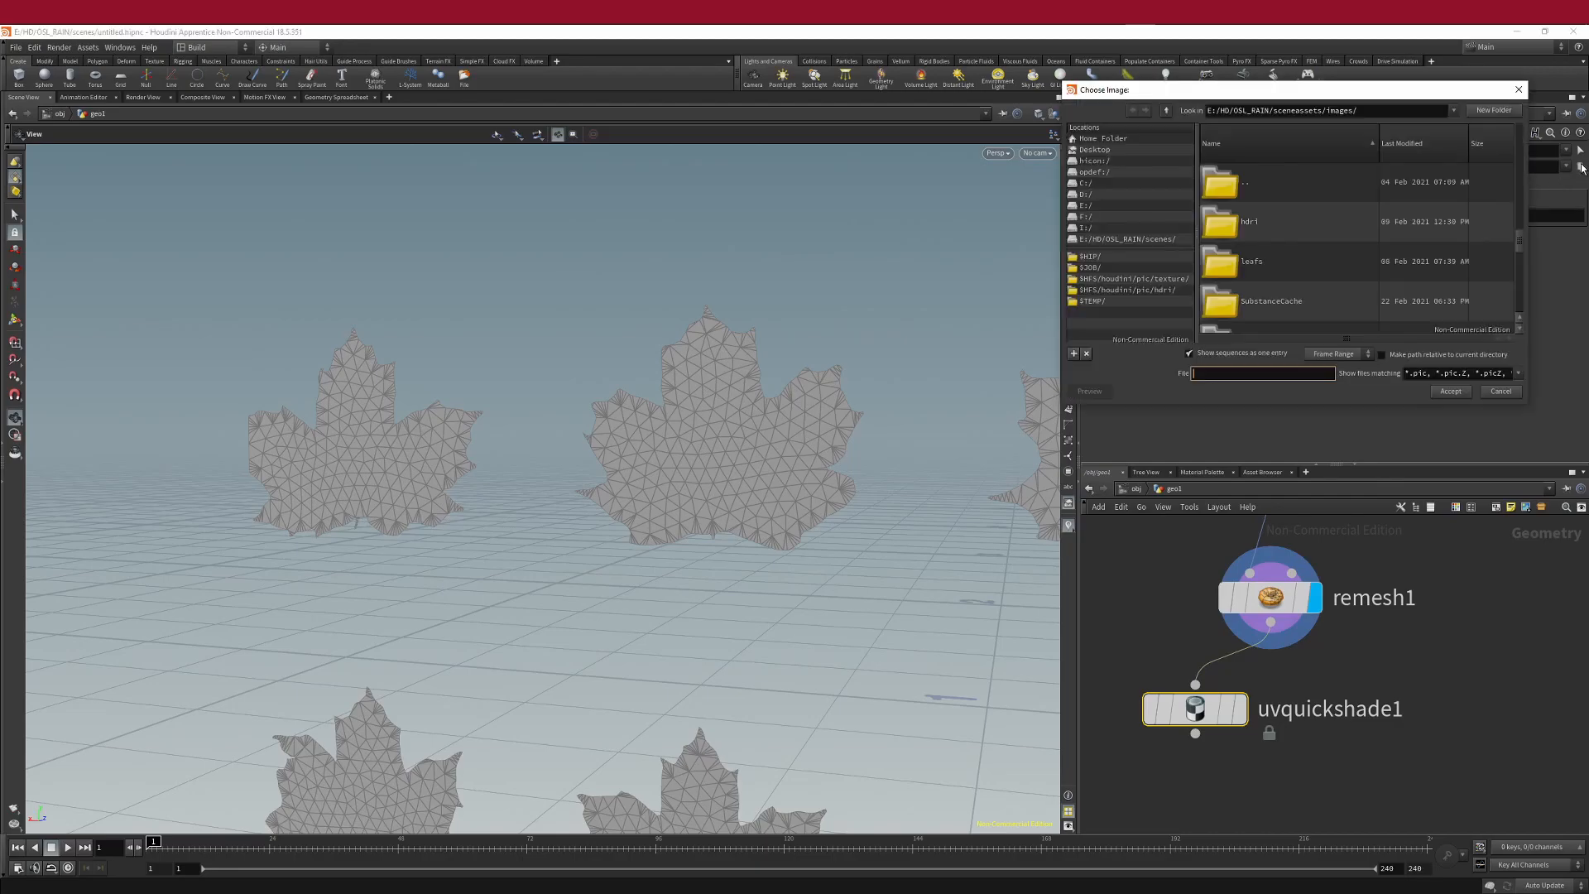
{"action": "left_click_drag", "start_coordinate": [1524, 239], "coordinate": [1523, 207]}
{"action": "double_click", "coordinate": [1283, 256]}
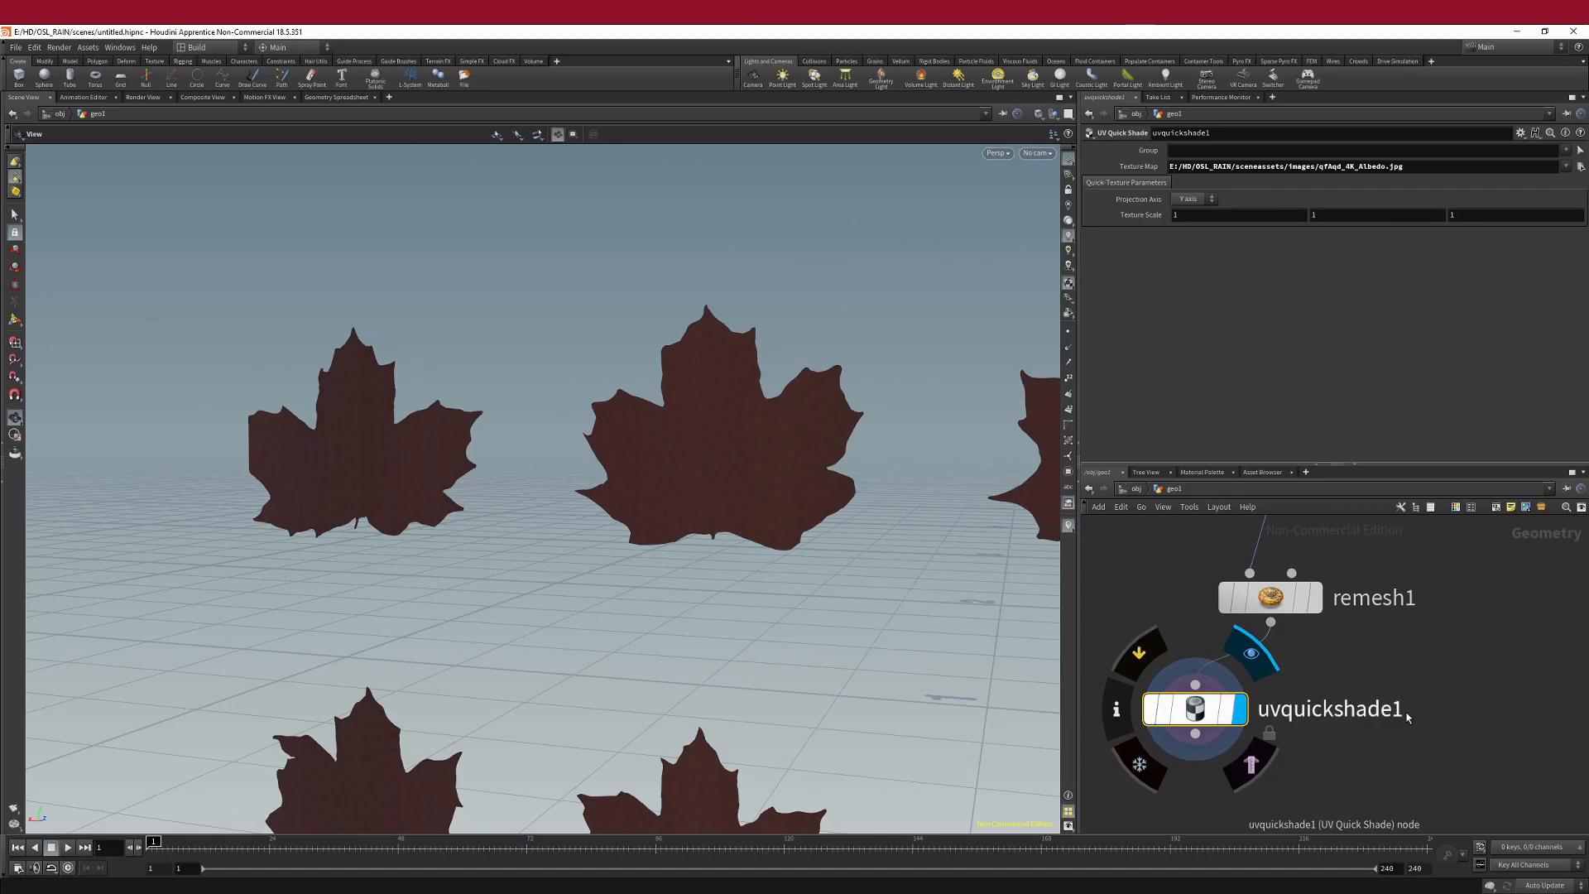
{"action": "scroll", "coordinate": [780, 468], "scroll_direction": "up", "scroll_amount": 5}
{"action": "left_click_drag", "start_coordinate": [539, 504], "coordinate": [613, 472]}
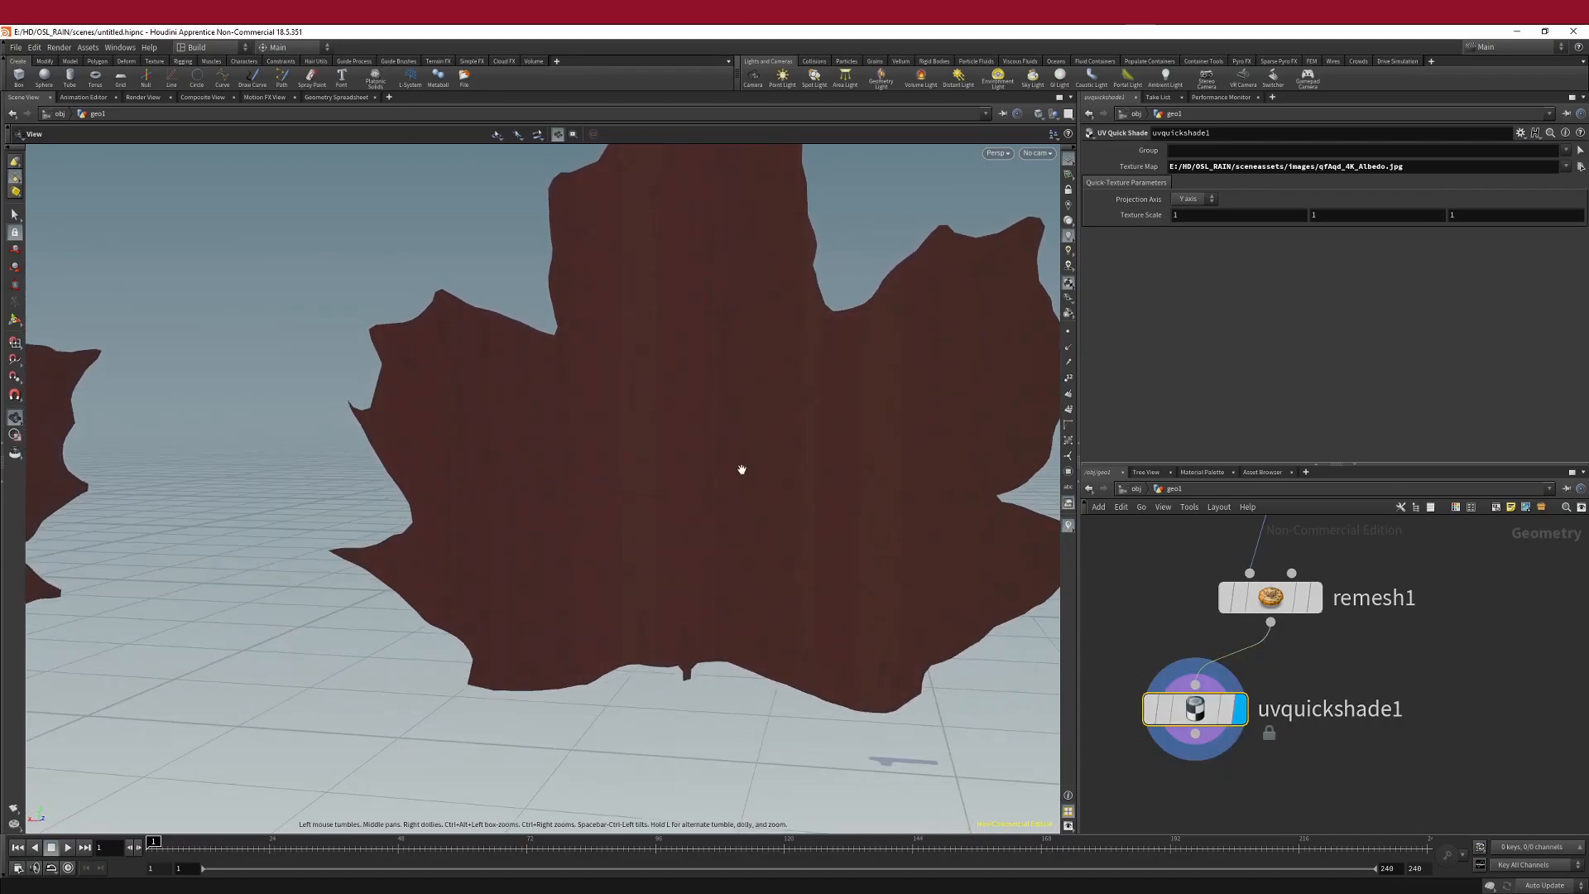
{"action": "scroll", "coordinate": [687, 418], "scroll_direction": "down", "scroll_amount": 6}
{"action": "scroll", "coordinate": [1418, 686], "scroll_direction": "down", "scroll_amount": 3}
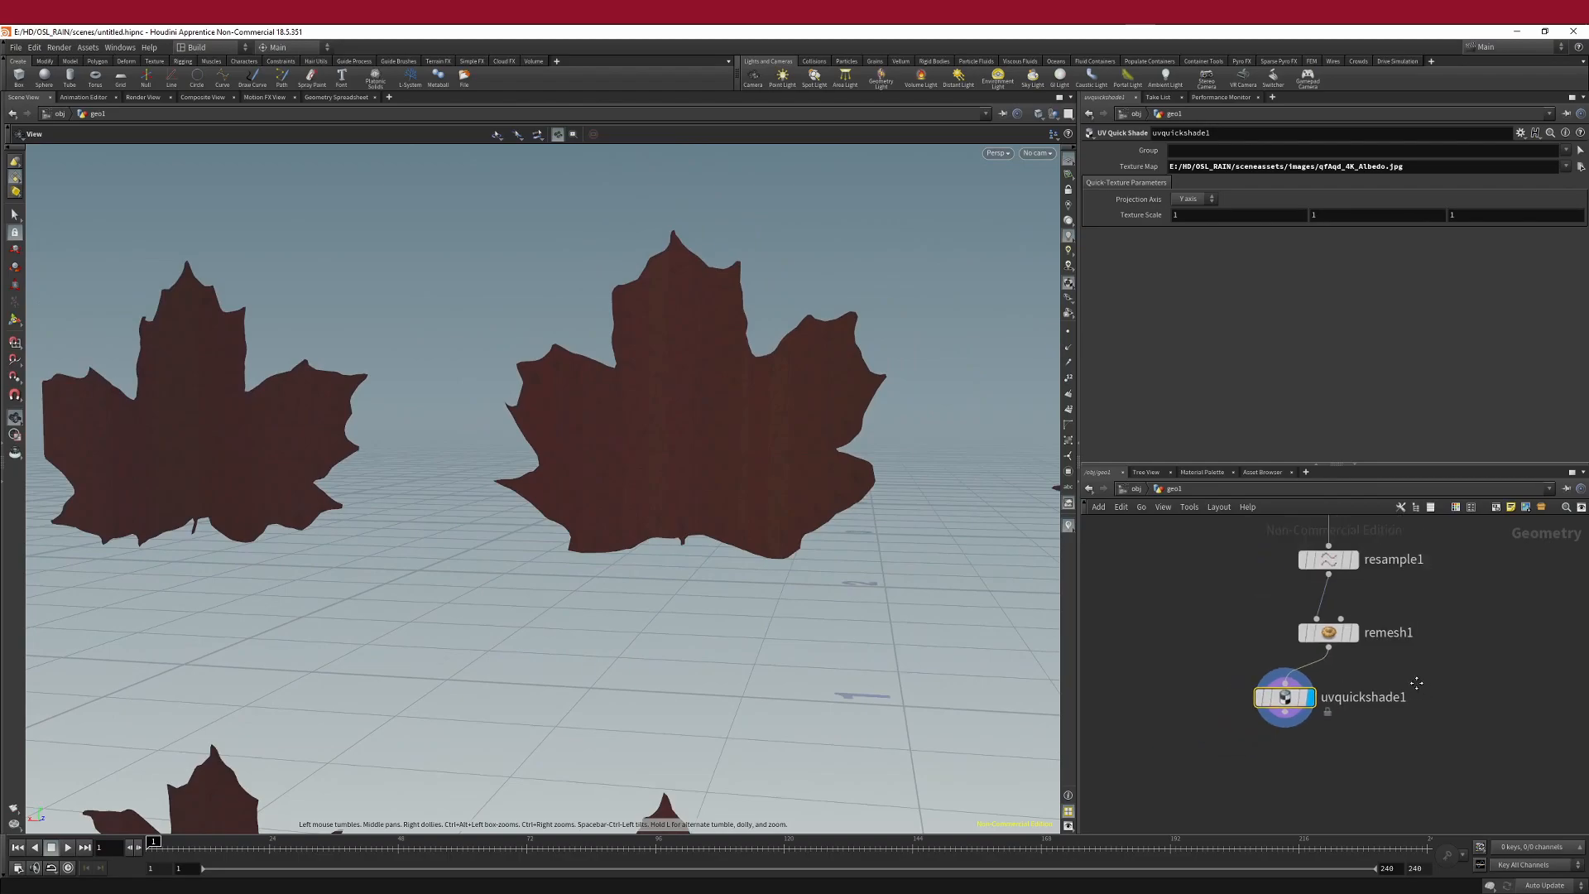
- Add a UV Project node beside UV Quick Shade, feed it from the Remesh output and display it
{"action": "middle_click_drag", "start_coordinate": [1420, 684], "coordinate": [1339, 657]}
{"action": "scroll", "coordinate": [406, 447], "scroll_direction": "down", "scroll_amount": 2}
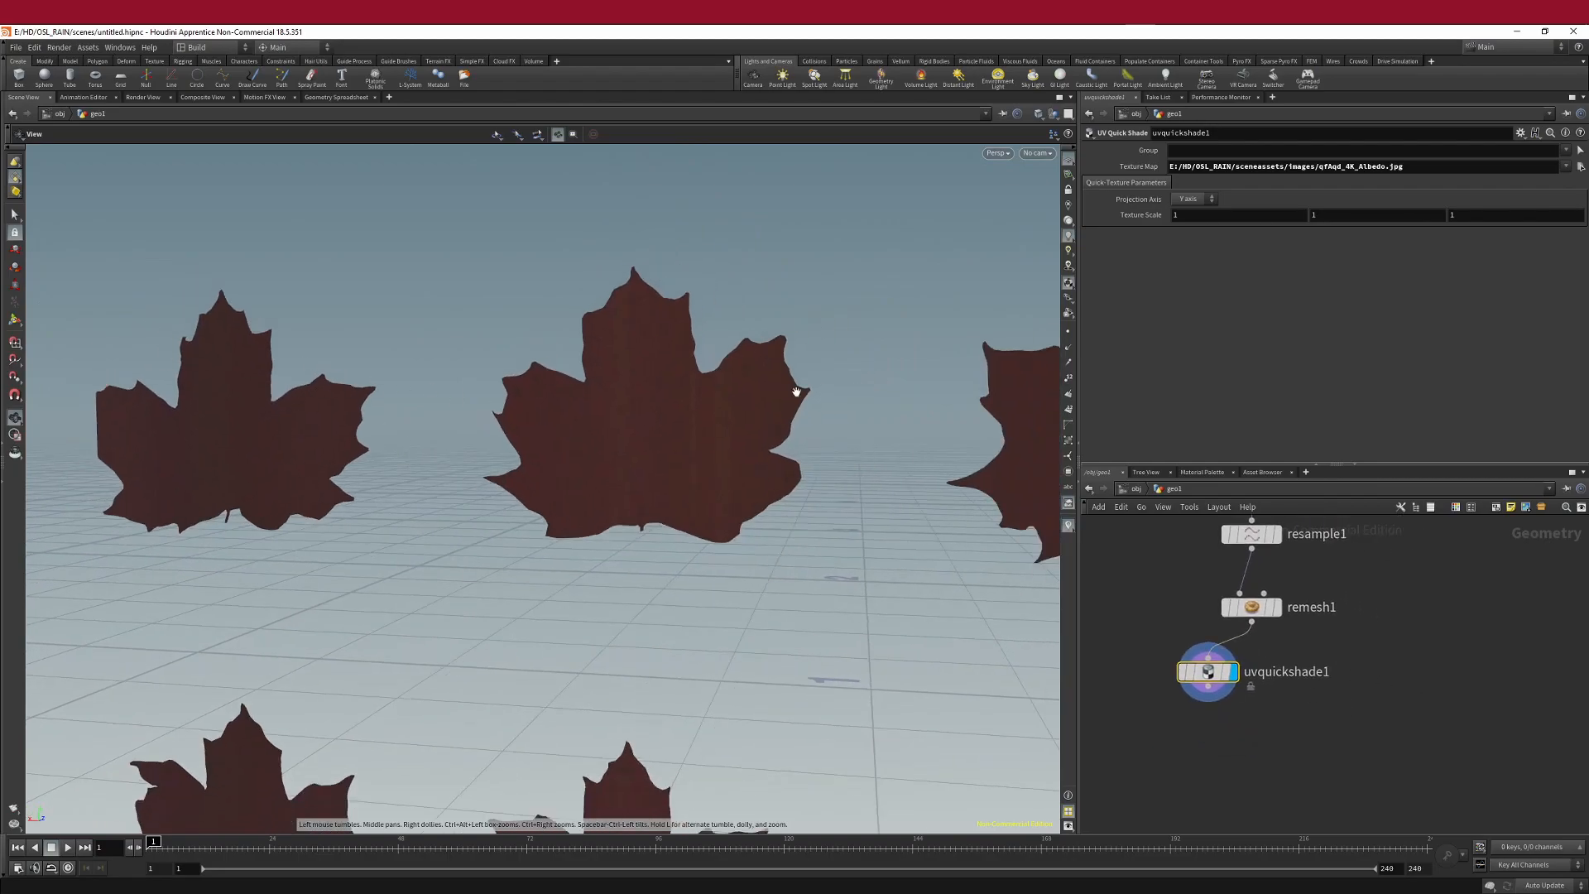
{"action": "key", "text": "Tab"}
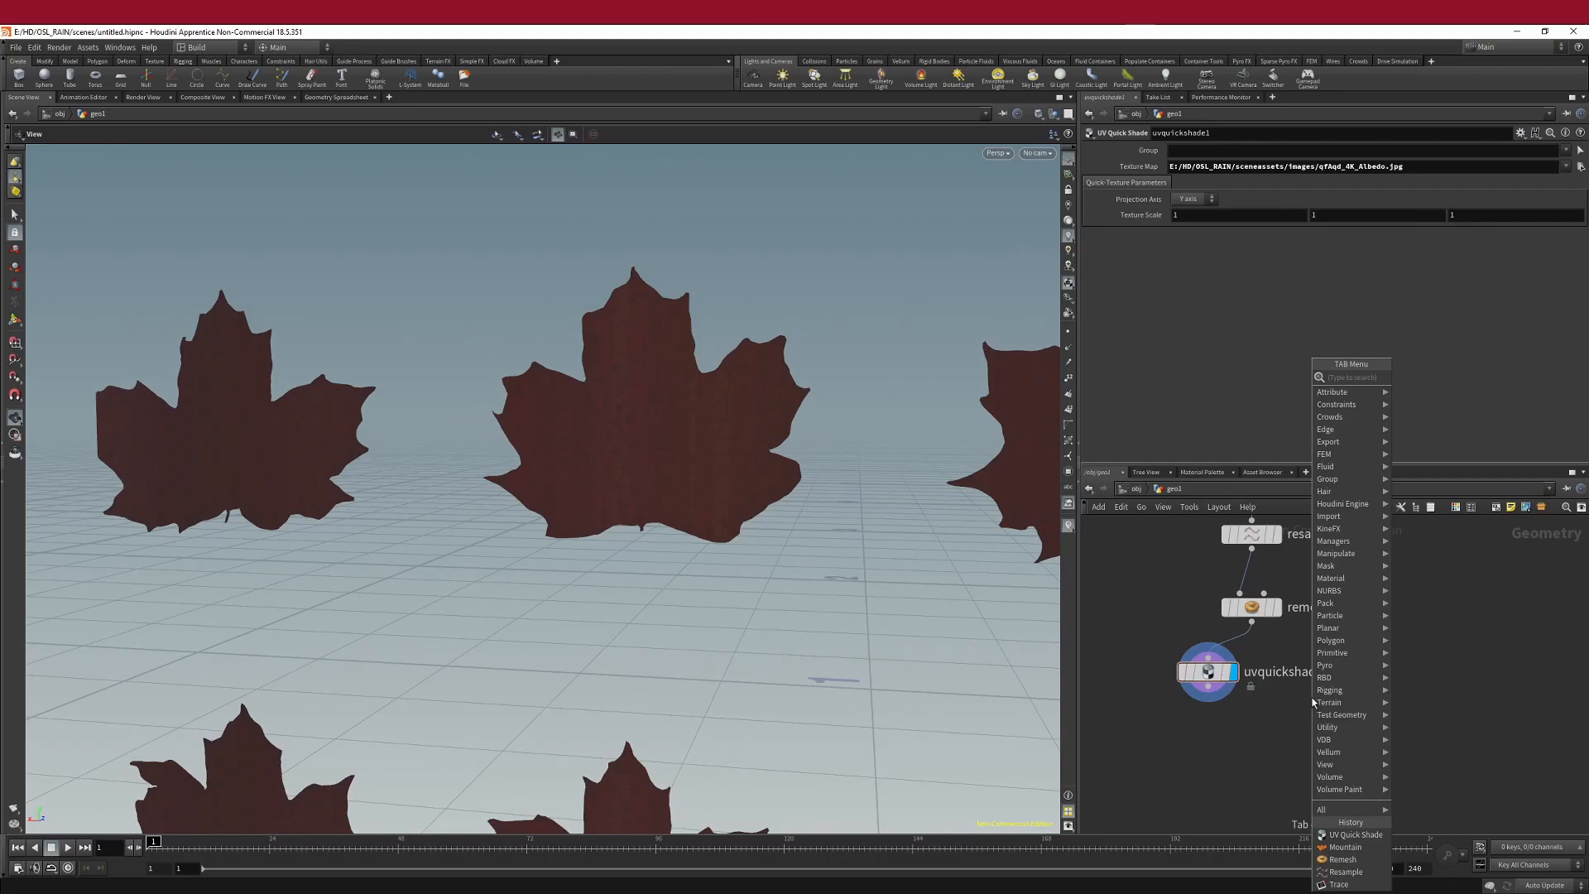
{"action": "type", "text": "uv"}
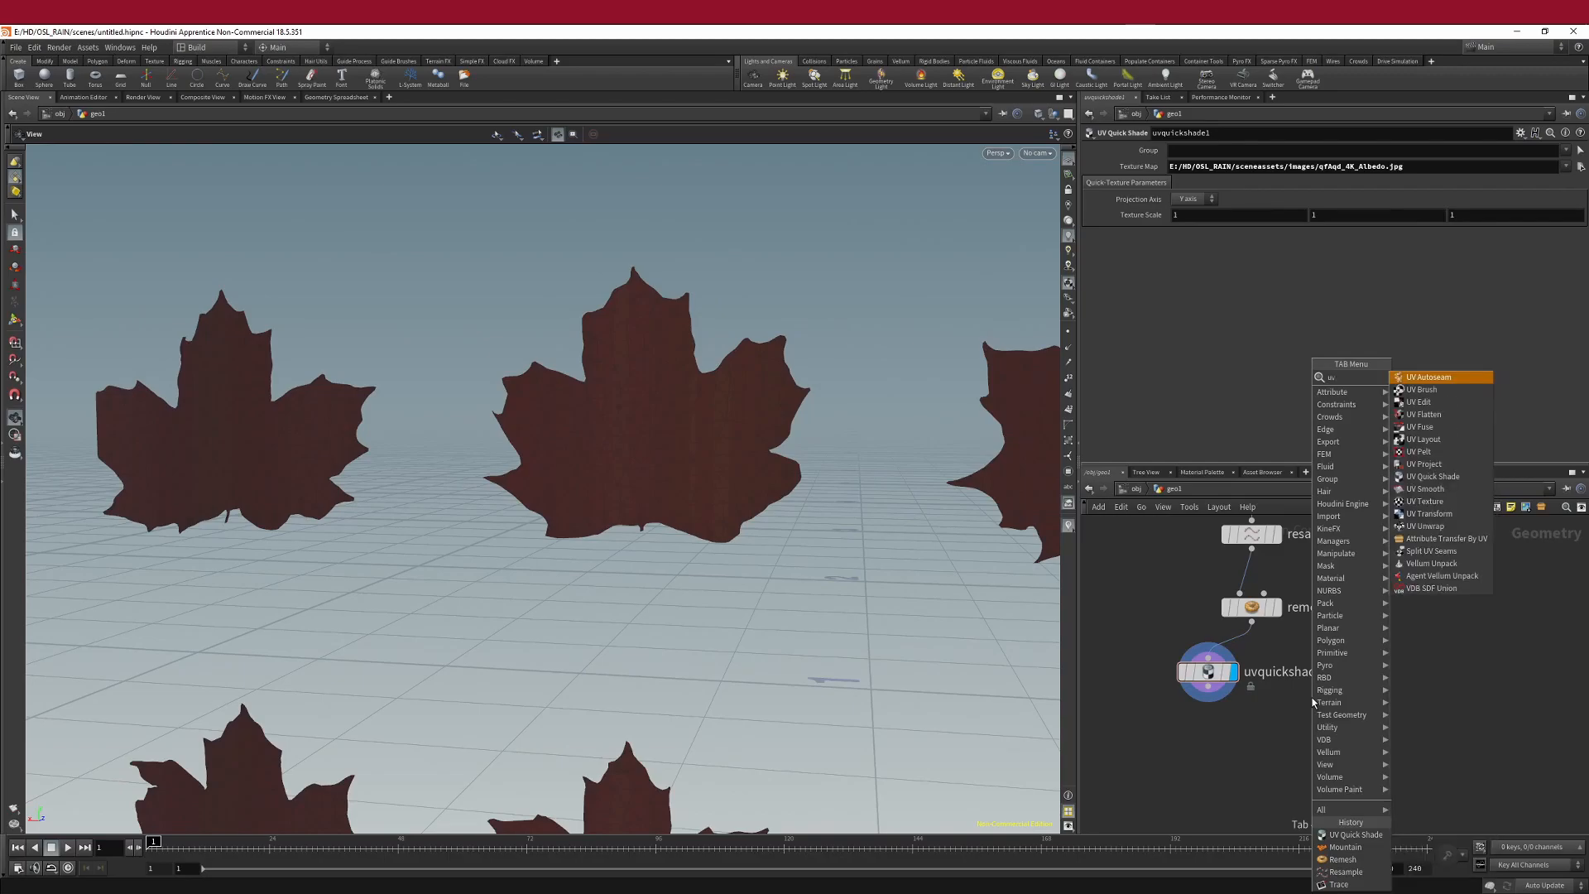
{"action": "type", "text": "pro"}
{"action": "key", "text": "Return"}
{"action": "left_click", "coordinate": [1312, 698]}
{"action": "scroll", "coordinate": [1294, 659], "scroll_direction": "up", "scroll_amount": 2}
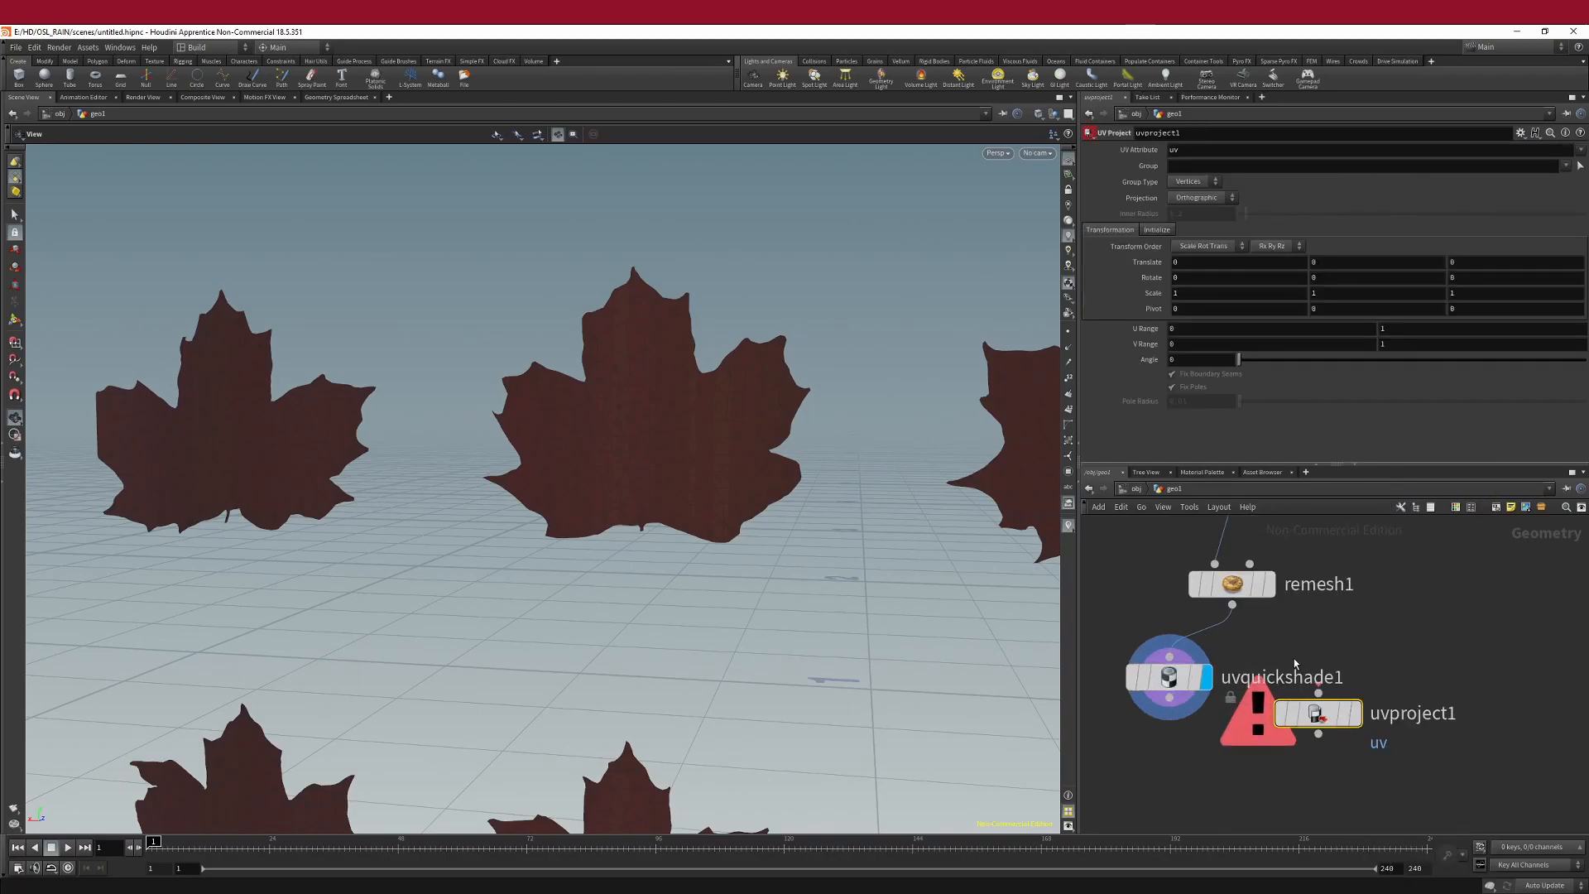
{"action": "left_click_drag", "start_coordinate": [1249, 623], "coordinate": [1319, 696]}
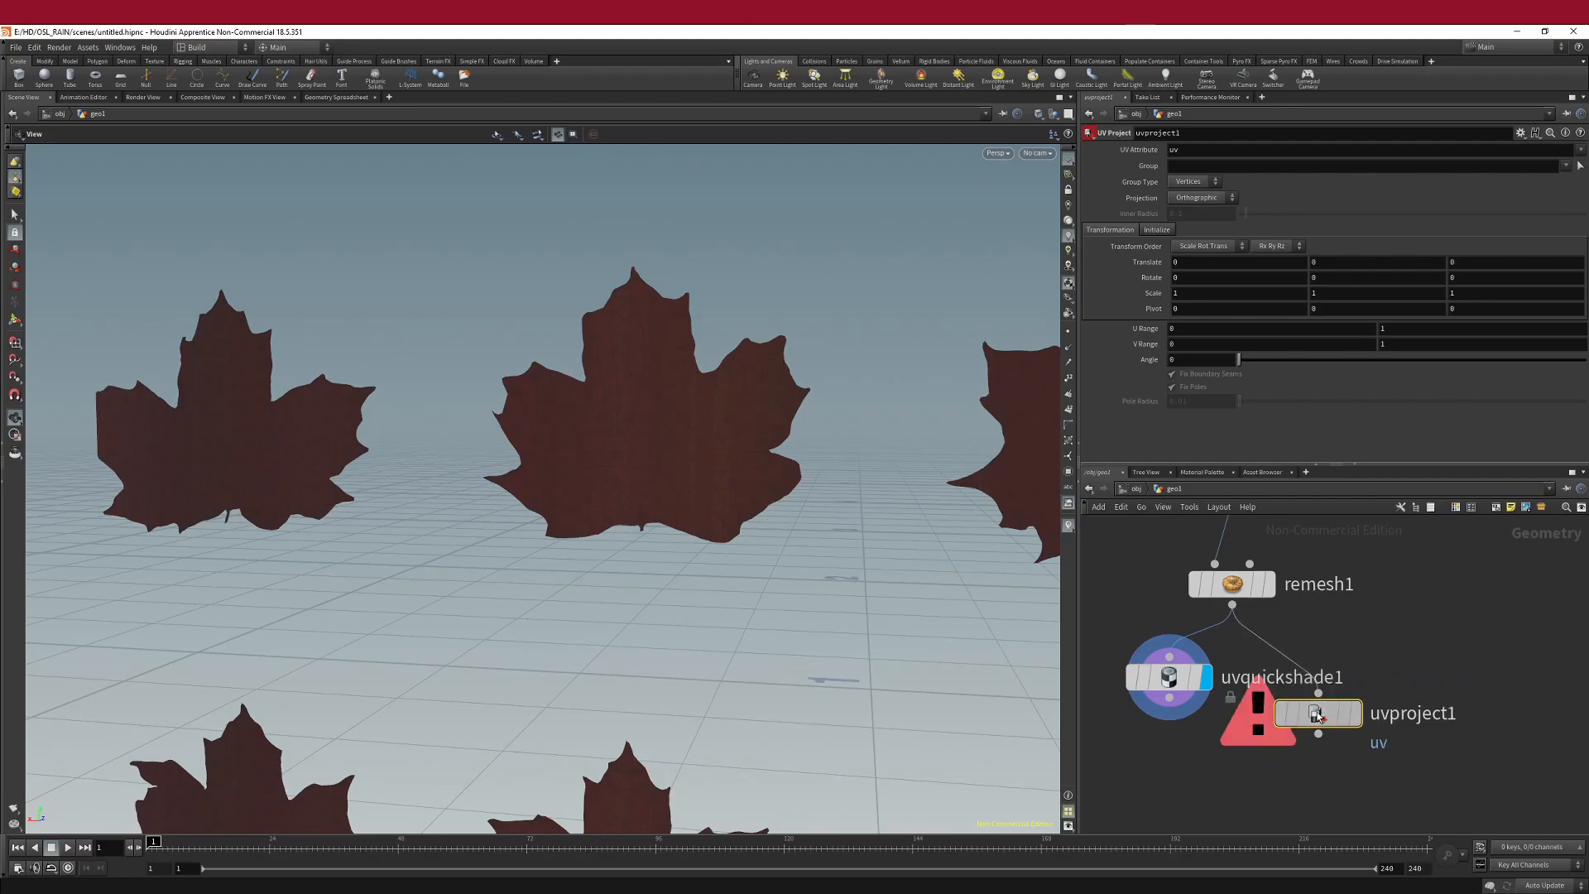
{"action": "left_click", "coordinate": [1357, 714]}
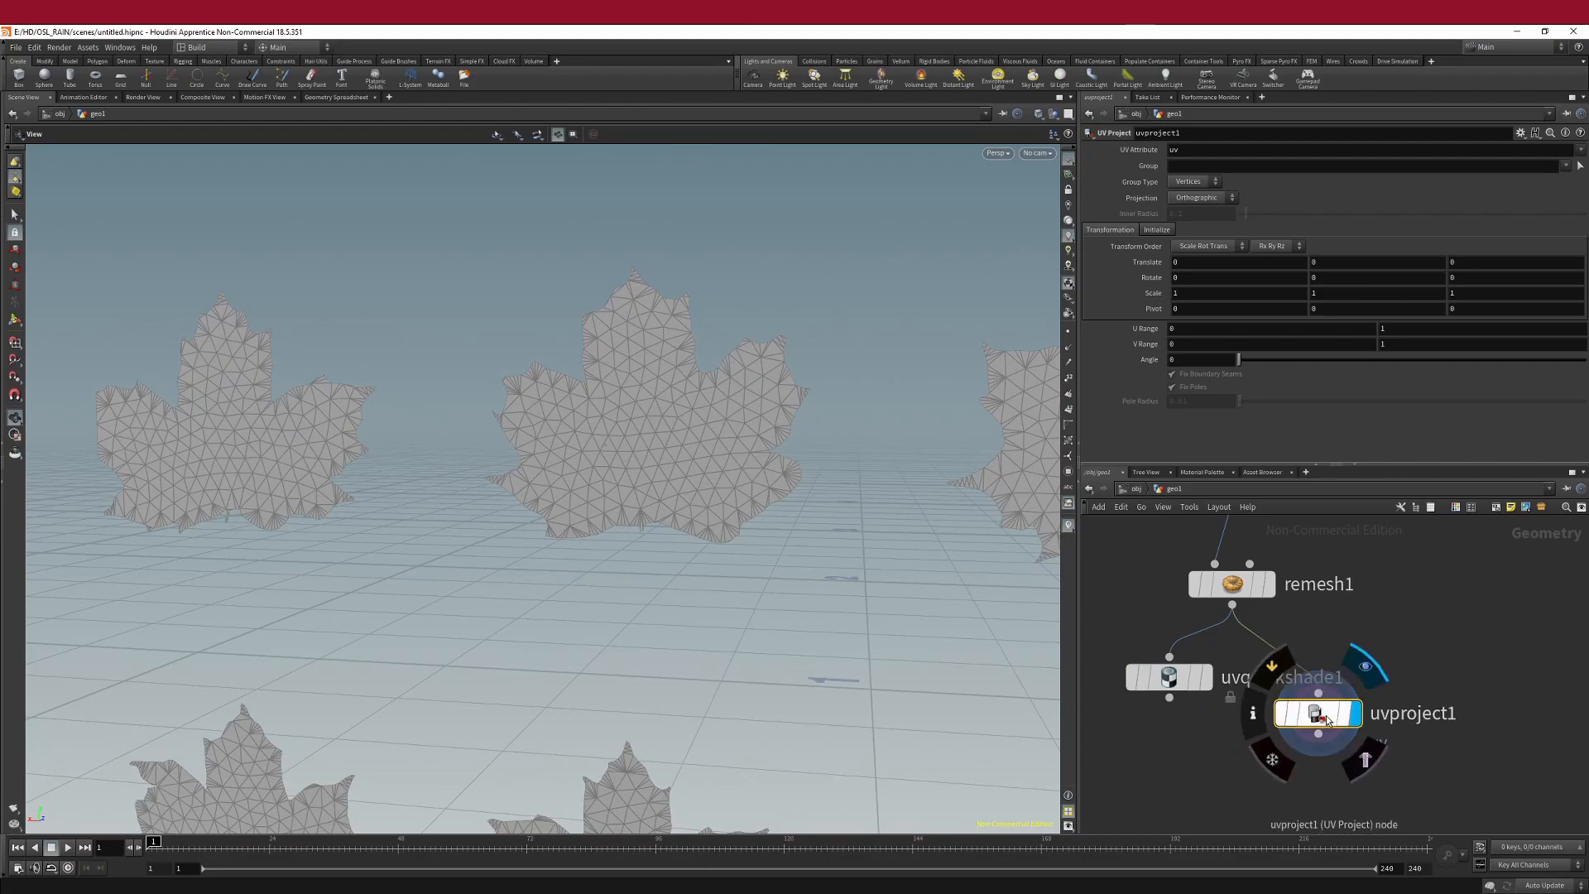
- Rewire UV Quick Shade to take its input from UV Project instead of Remesh, and display the textured leaves
{"action": "left_click_drag", "start_coordinate": [1178, 666], "coordinate": [1164, 780]}
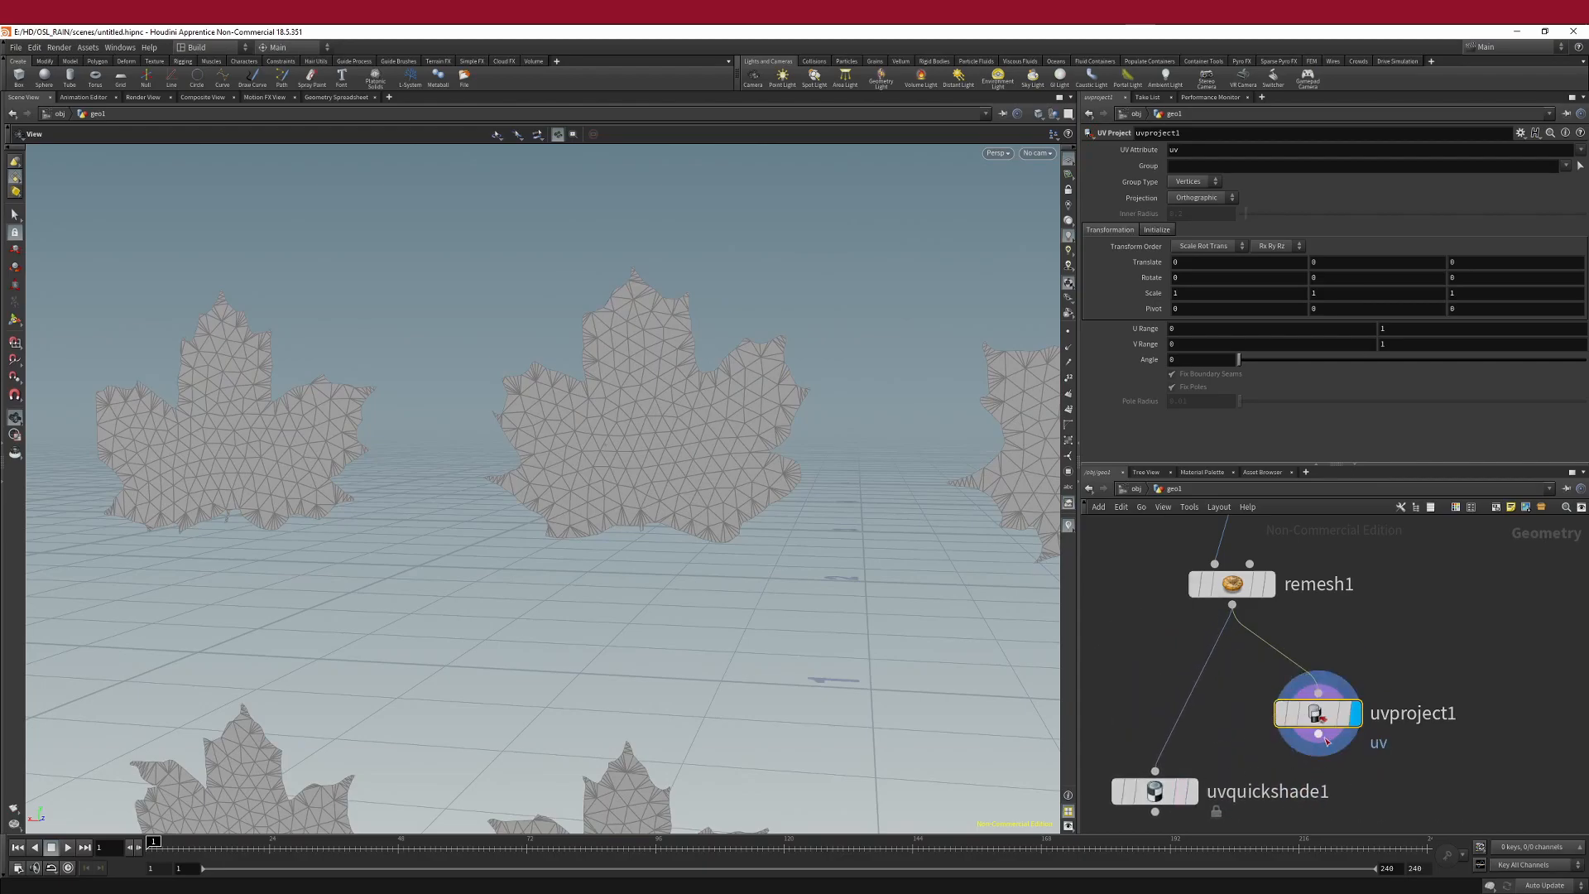
{"action": "left_click_drag", "start_coordinate": [1322, 713], "coordinate": [1325, 699]}
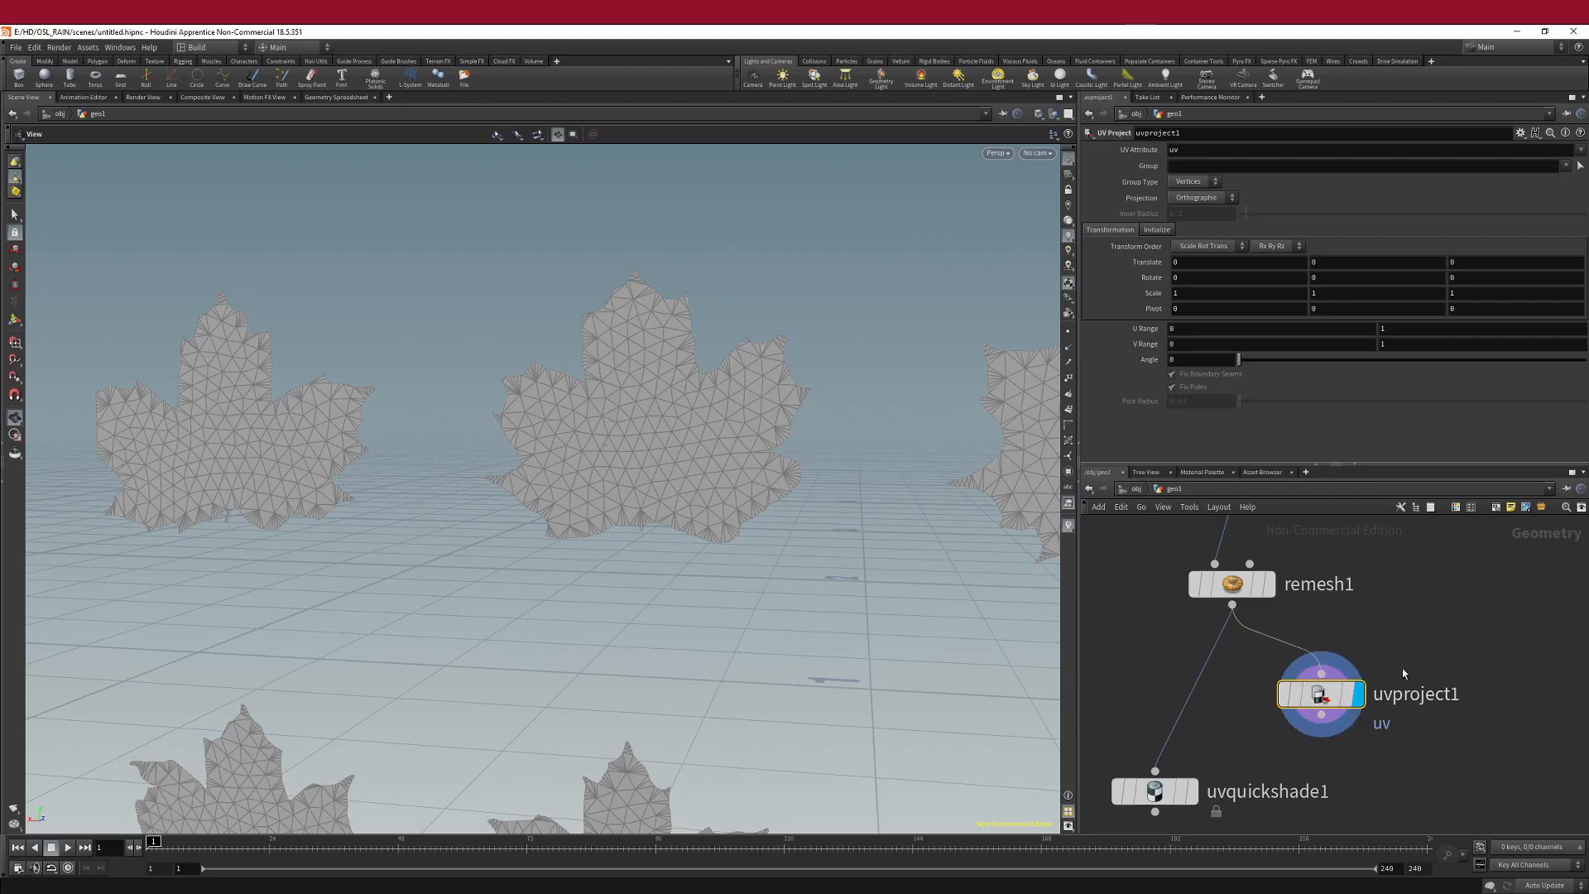
{"action": "middle_click_drag", "start_coordinate": [1256, 672], "coordinate": [1241, 609]}
{"action": "left_click_drag", "start_coordinate": [1233, 636], "coordinate": [1235, 634]}
{"action": "key", "text": "Delete"}
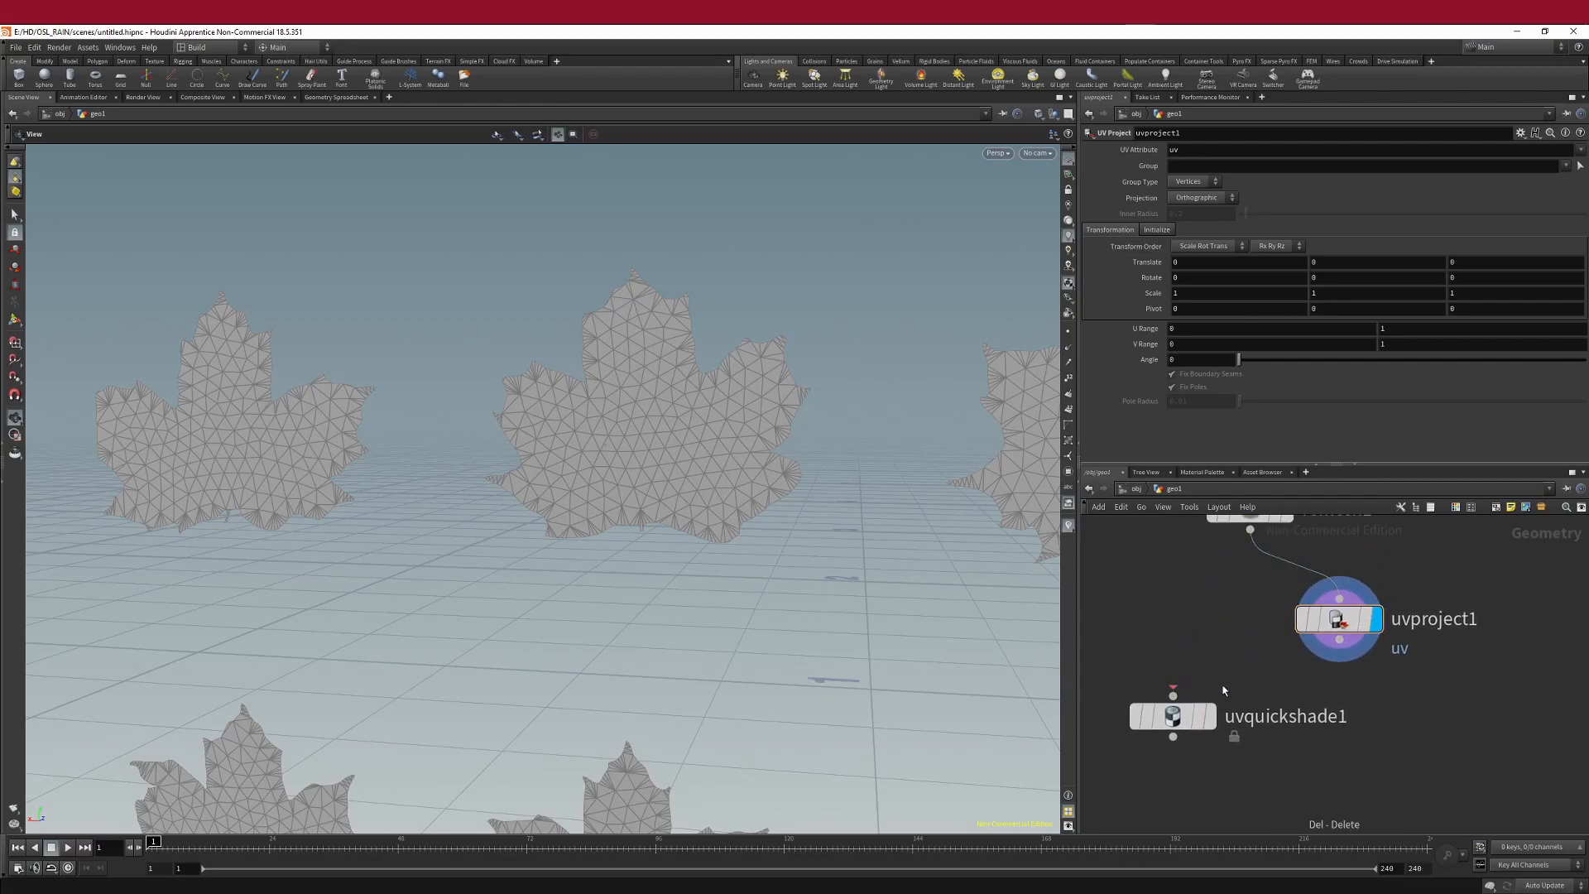
{"action": "left_click_drag", "start_coordinate": [1183, 715], "coordinate": [1352, 648]}
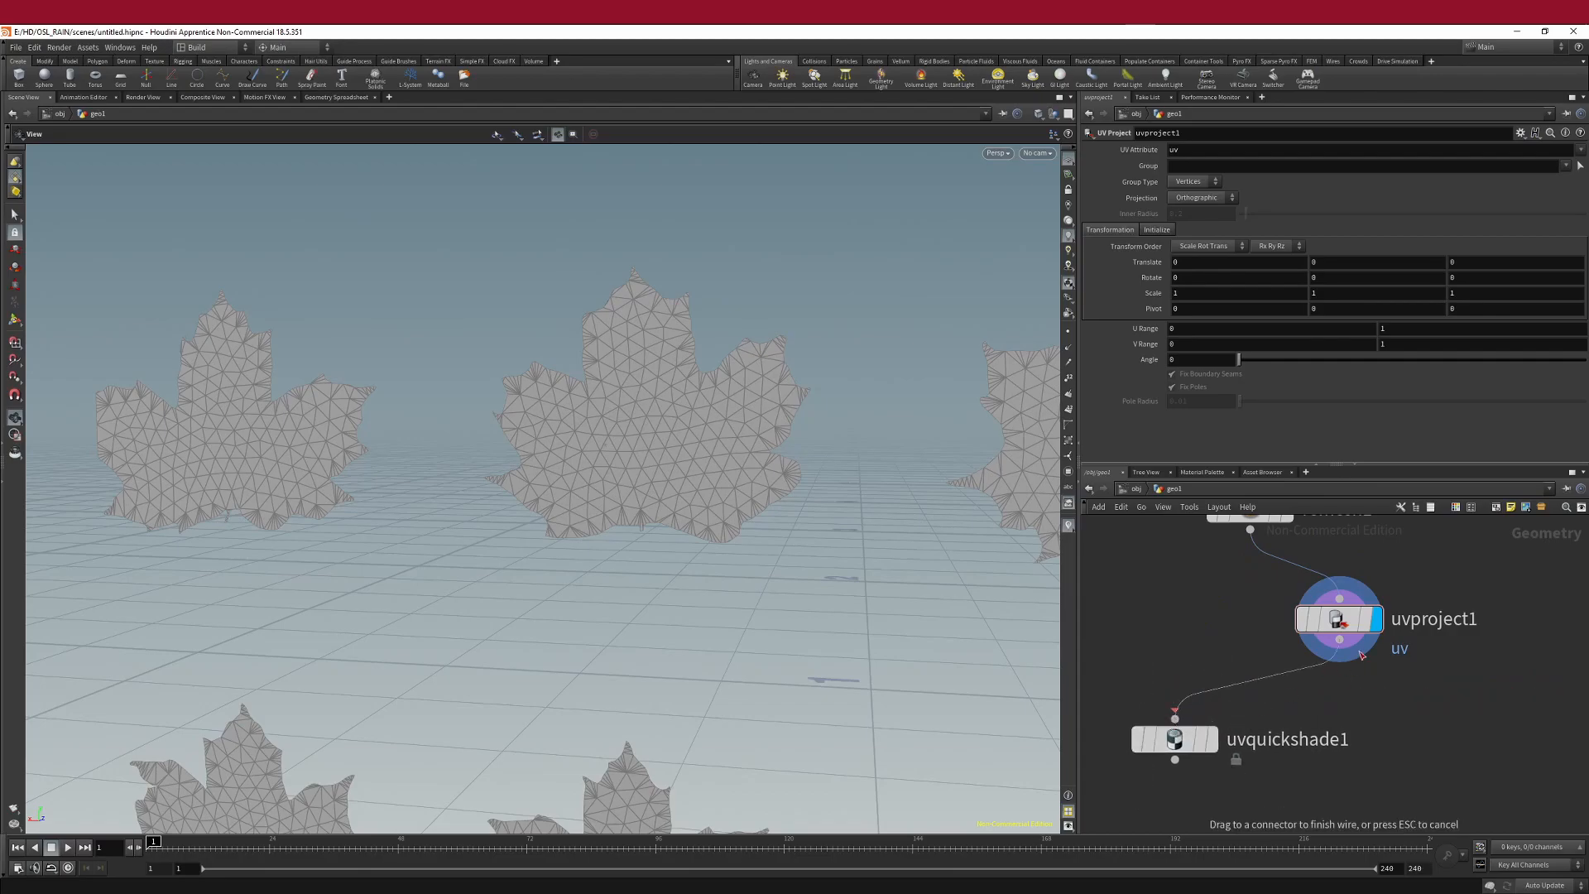
{"action": "left_click", "coordinate": [1210, 739]}
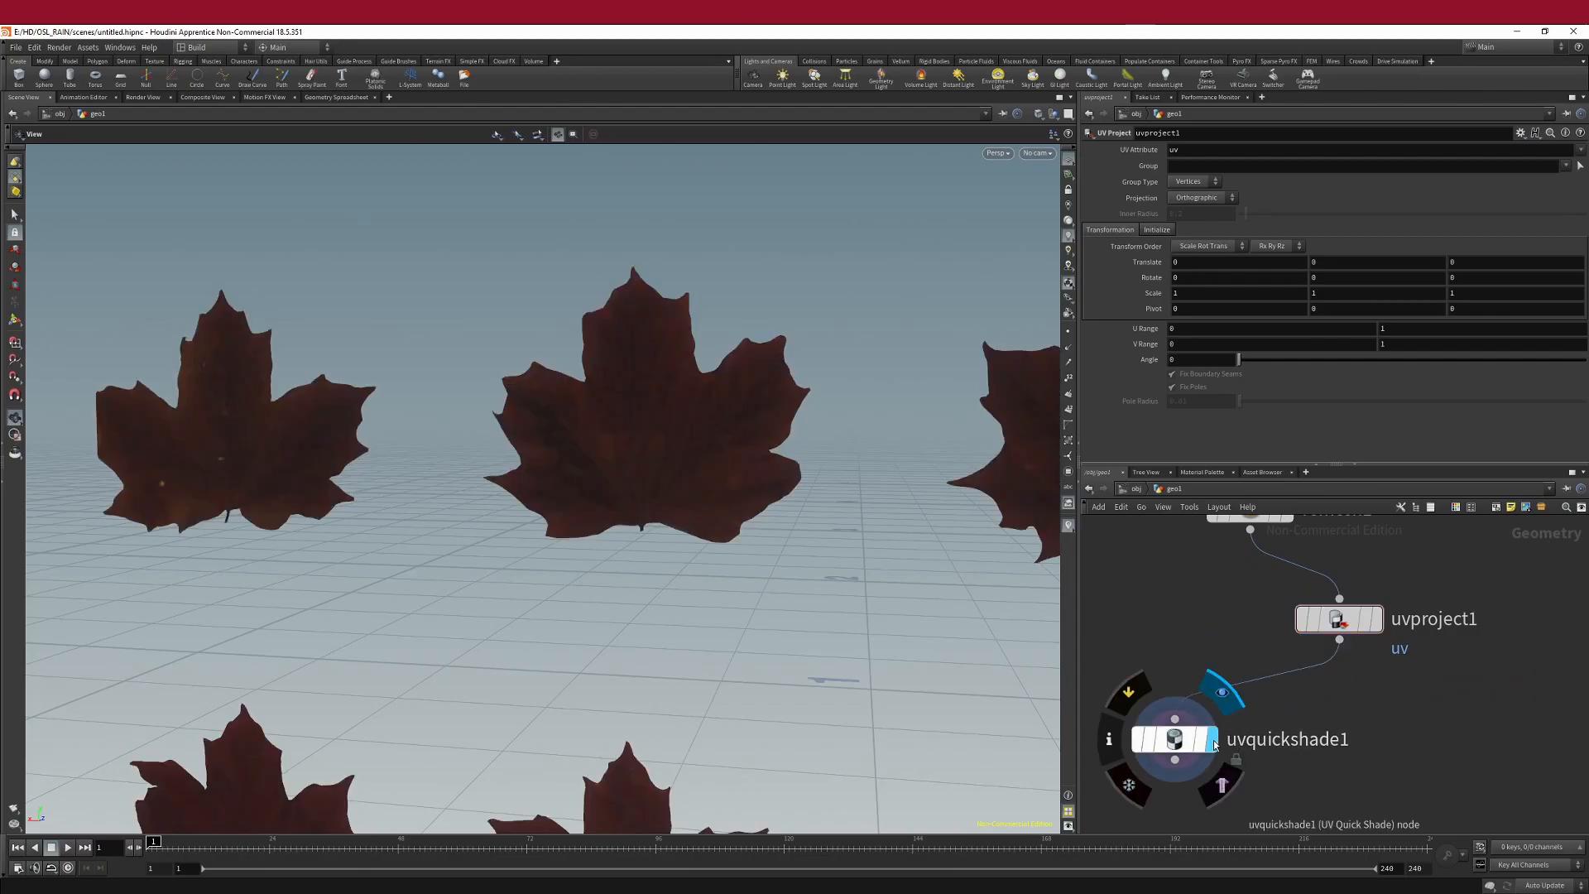
- Examine how the projected albedo texture lines up with the leaf shapes, up close and across the whole atlas
{"action": "left_click_drag", "start_coordinate": [725, 418], "coordinate": [633, 377]}
{"action": "right_click_drag", "start_coordinate": [645, 360], "coordinate": [654, 420]}
{"action": "left_click_drag", "start_coordinate": [655, 664], "coordinate": [649, 457]}
{"action": "scroll", "coordinate": [651, 453], "scroll_direction": "down", "scroll_amount": 4}
{"action": "scroll", "coordinate": [651, 454], "scroll_direction": "down", "scroll_amount": 4}
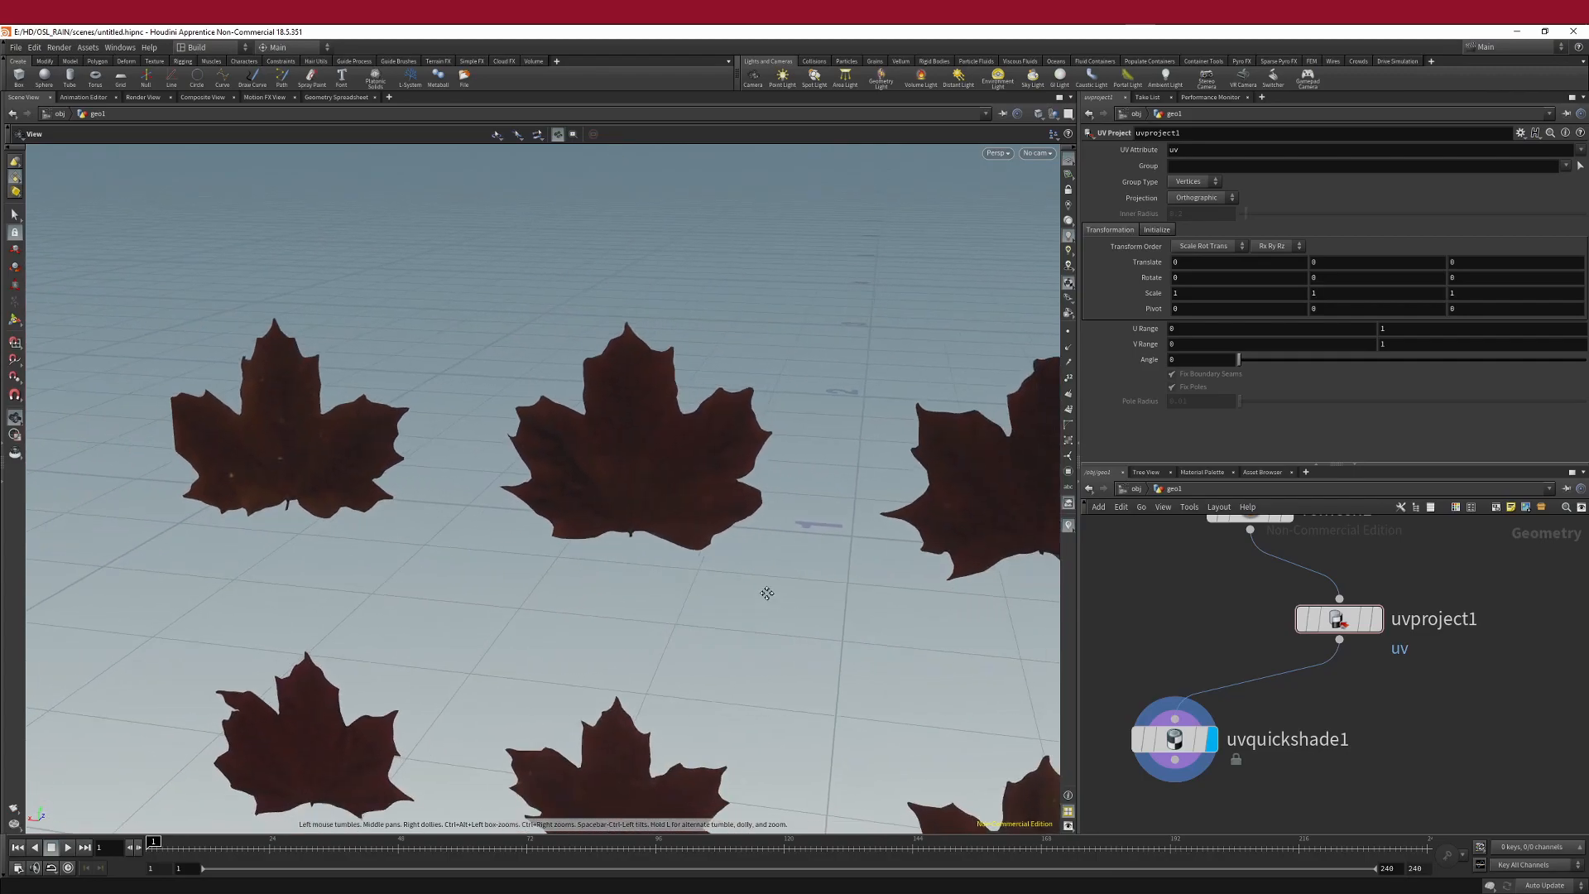
{"action": "middle_click_drag", "start_coordinate": [780, 600], "coordinate": [550, 447]}
{"action": "scroll", "coordinate": [550, 447], "scroll_direction": "down", "scroll_amount": 4}
{"action": "mouse_move", "coordinate": [610, 530]}
{"action": "left_mouse_down"}
{"action": "mouse_move", "coordinate": [698, 557]}
{"action": "mouse_move", "coordinate": [543, 390]}
{"action": "mouse_move", "coordinate": [628, 468]}
{"action": "mouse_move", "coordinate": [629, 506]}
{"action": "left_mouse_up"}
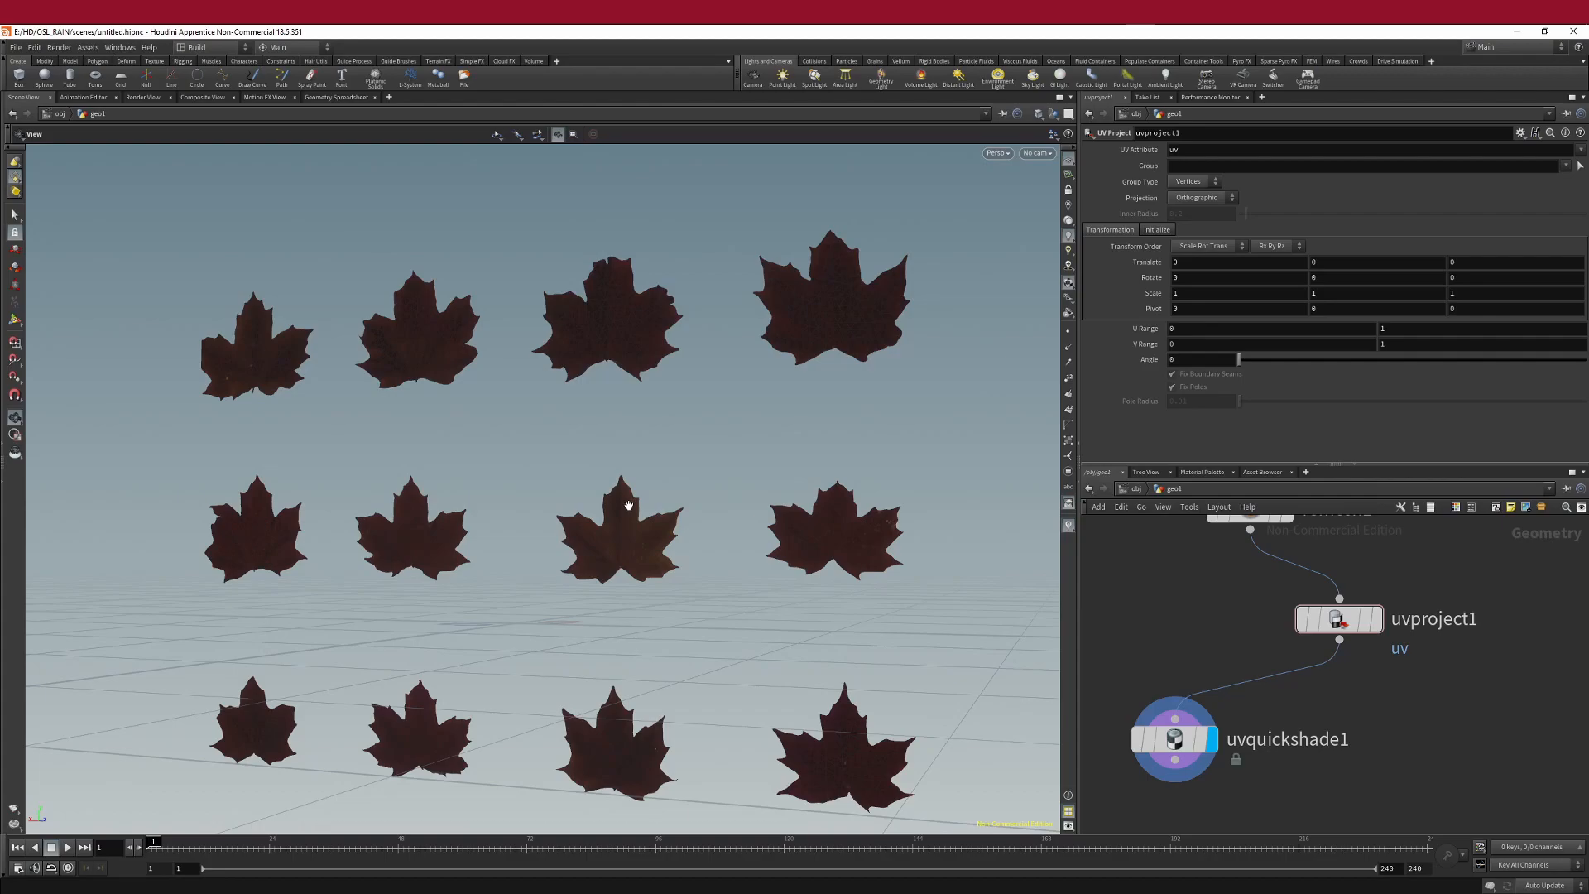
{"action": "scroll", "coordinate": [630, 505], "scroll_direction": "down", "scroll_amount": 3}
{"action": "middle_click_drag", "start_coordinate": [629, 505], "coordinate": [590, 437]}
{"action": "scroll", "coordinate": [674, 436], "scroll_direction": "down", "scroll_amount": 1}
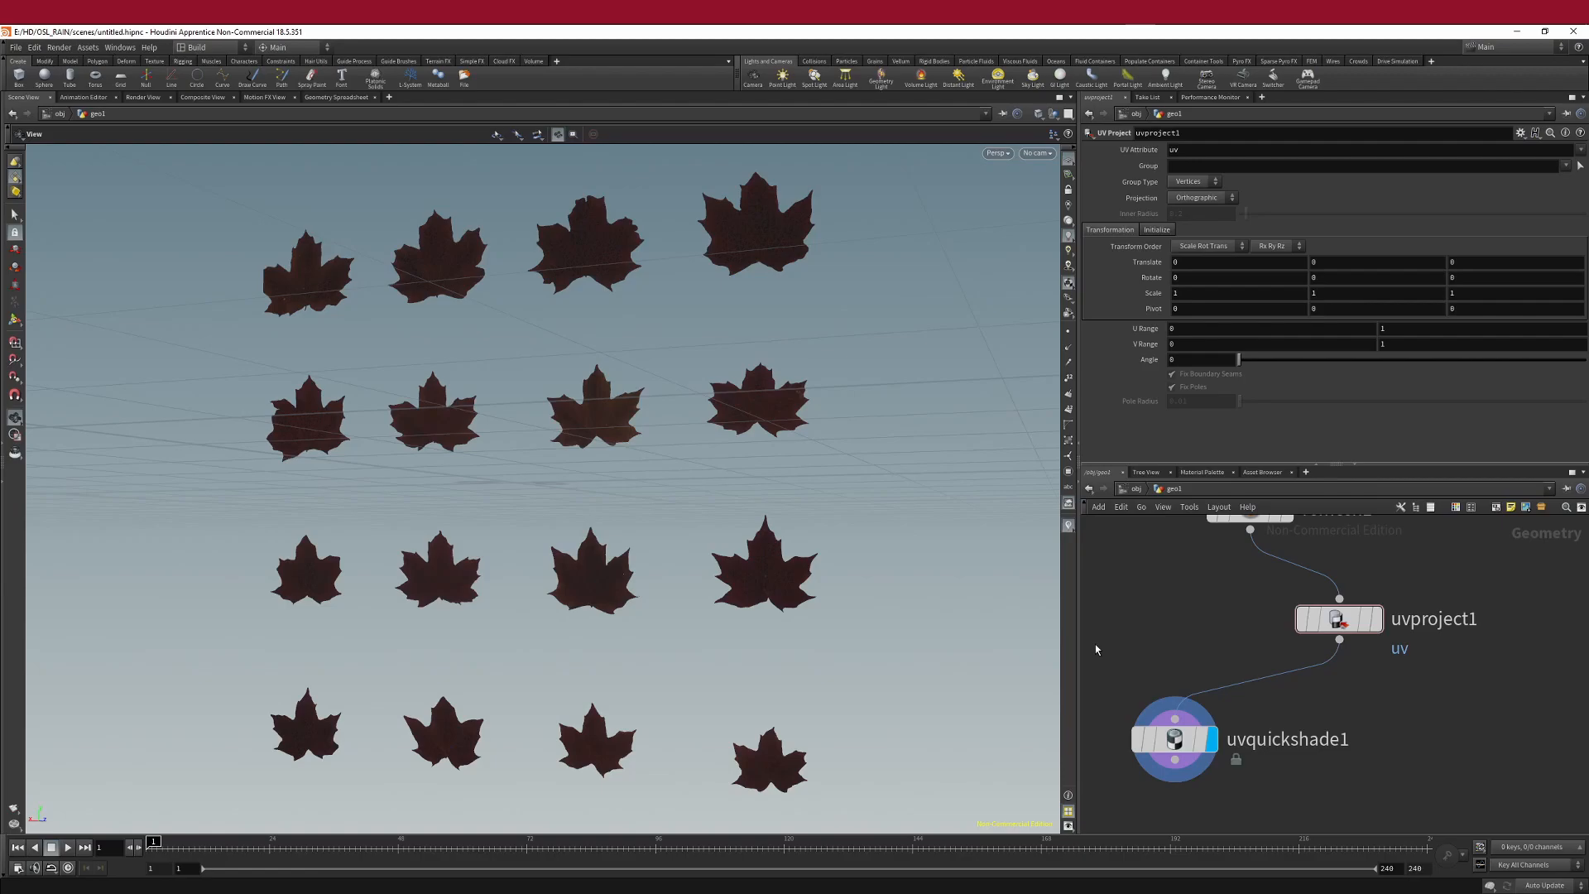
- Add a ROP Geometry Output node beside UV Quick Shade and feed it from the UV Project output
{"action": "middle_click_drag", "start_coordinate": [1432, 768], "coordinate": [1373, 718]}
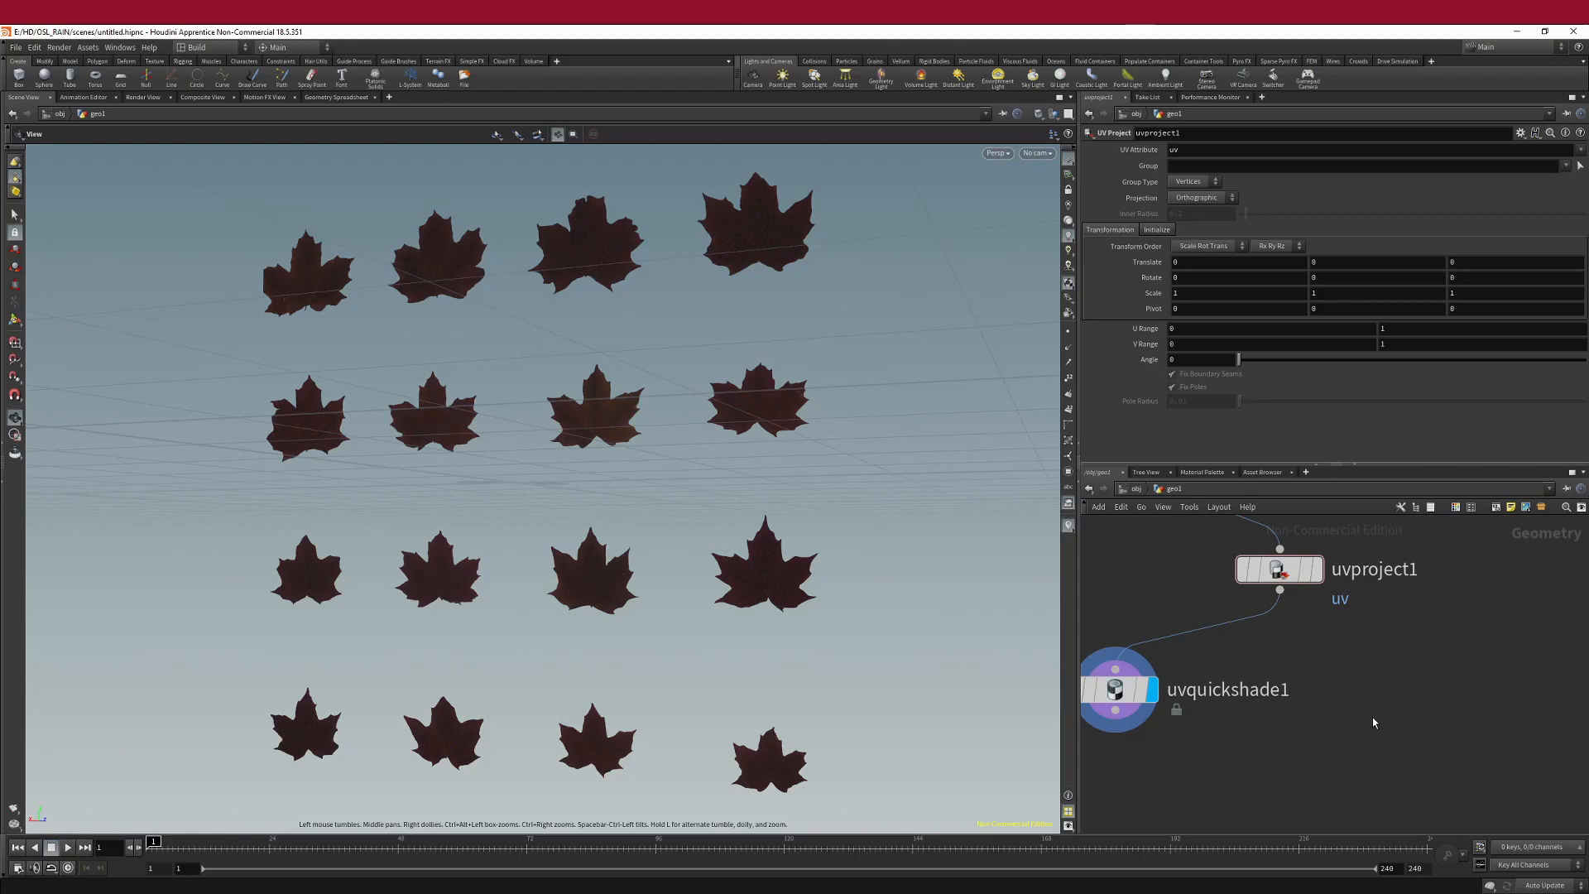
{"action": "middle_click_drag", "start_coordinate": [1328, 709], "coordinate": [1328, 708]}
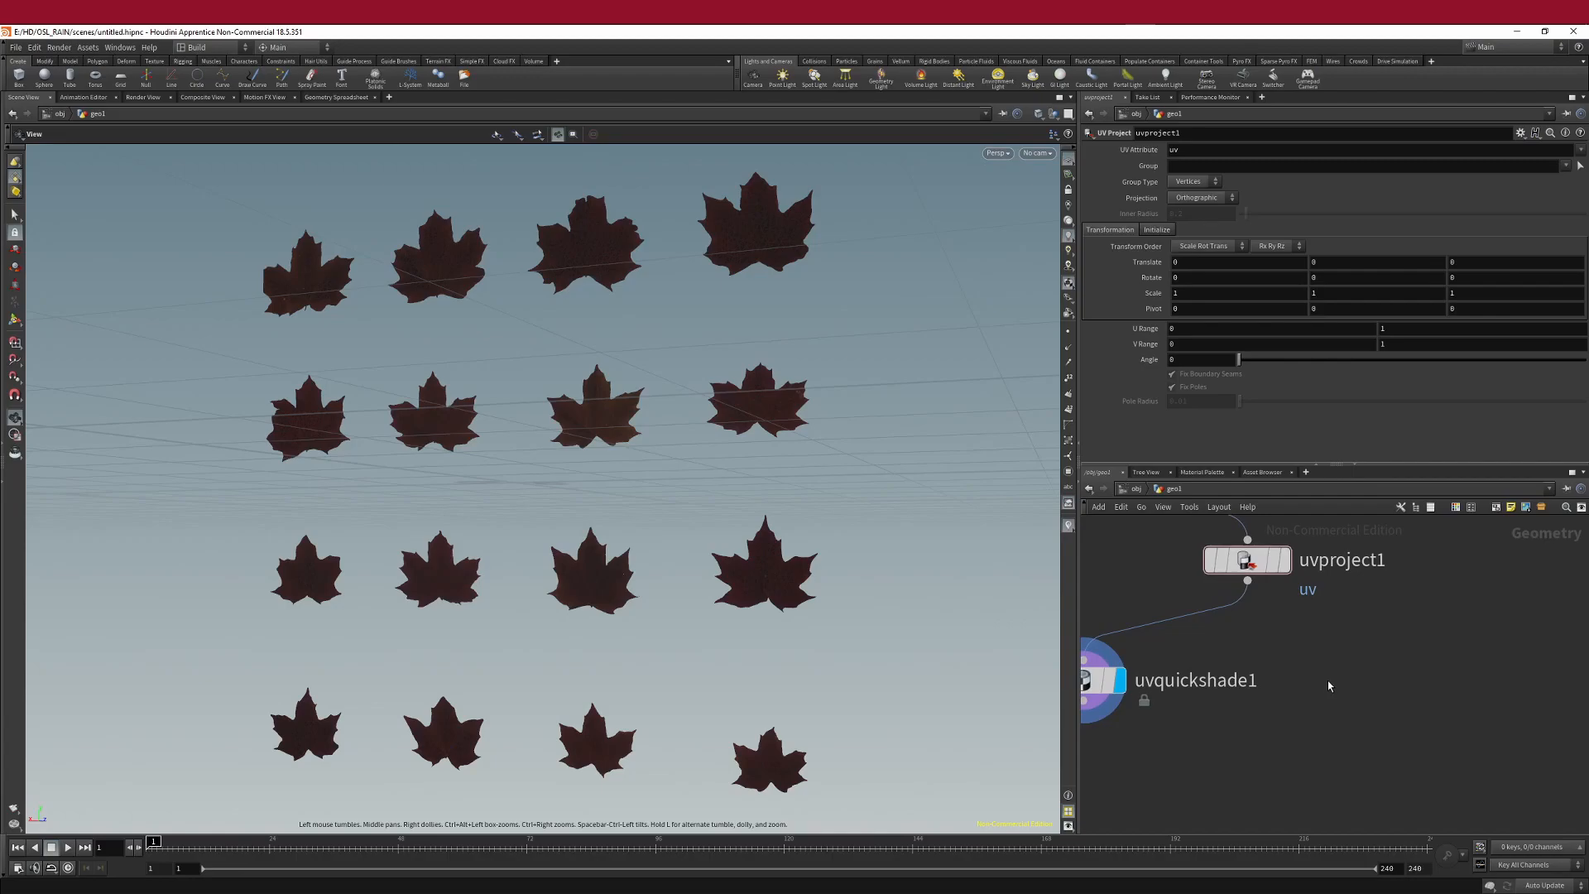
{"action": "key", "text": "Tab"}
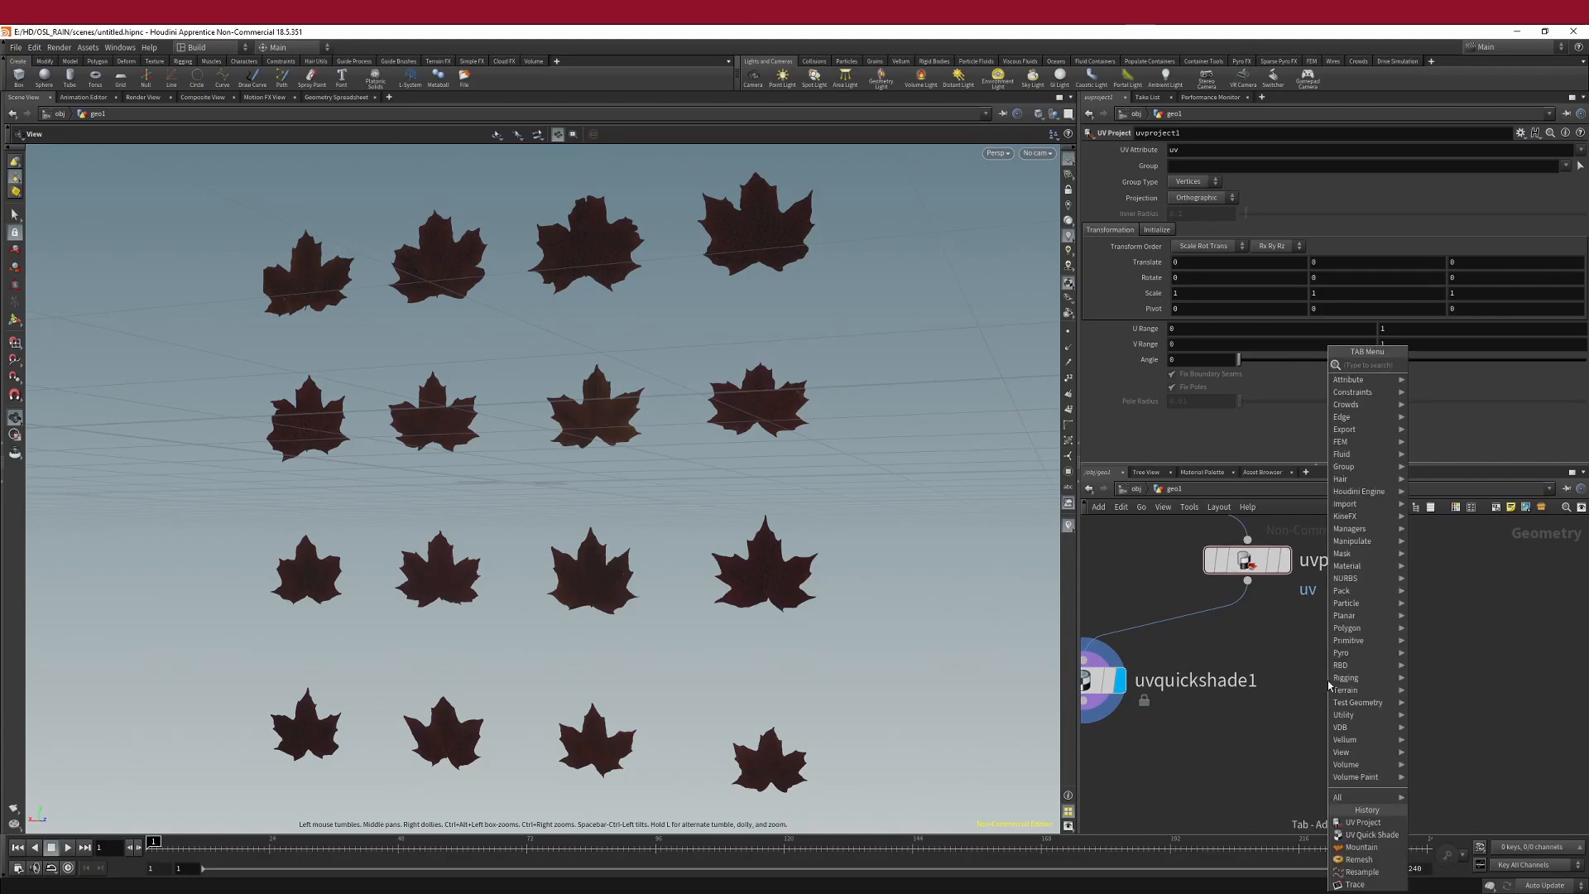
{"action": "type", "text": "r"}
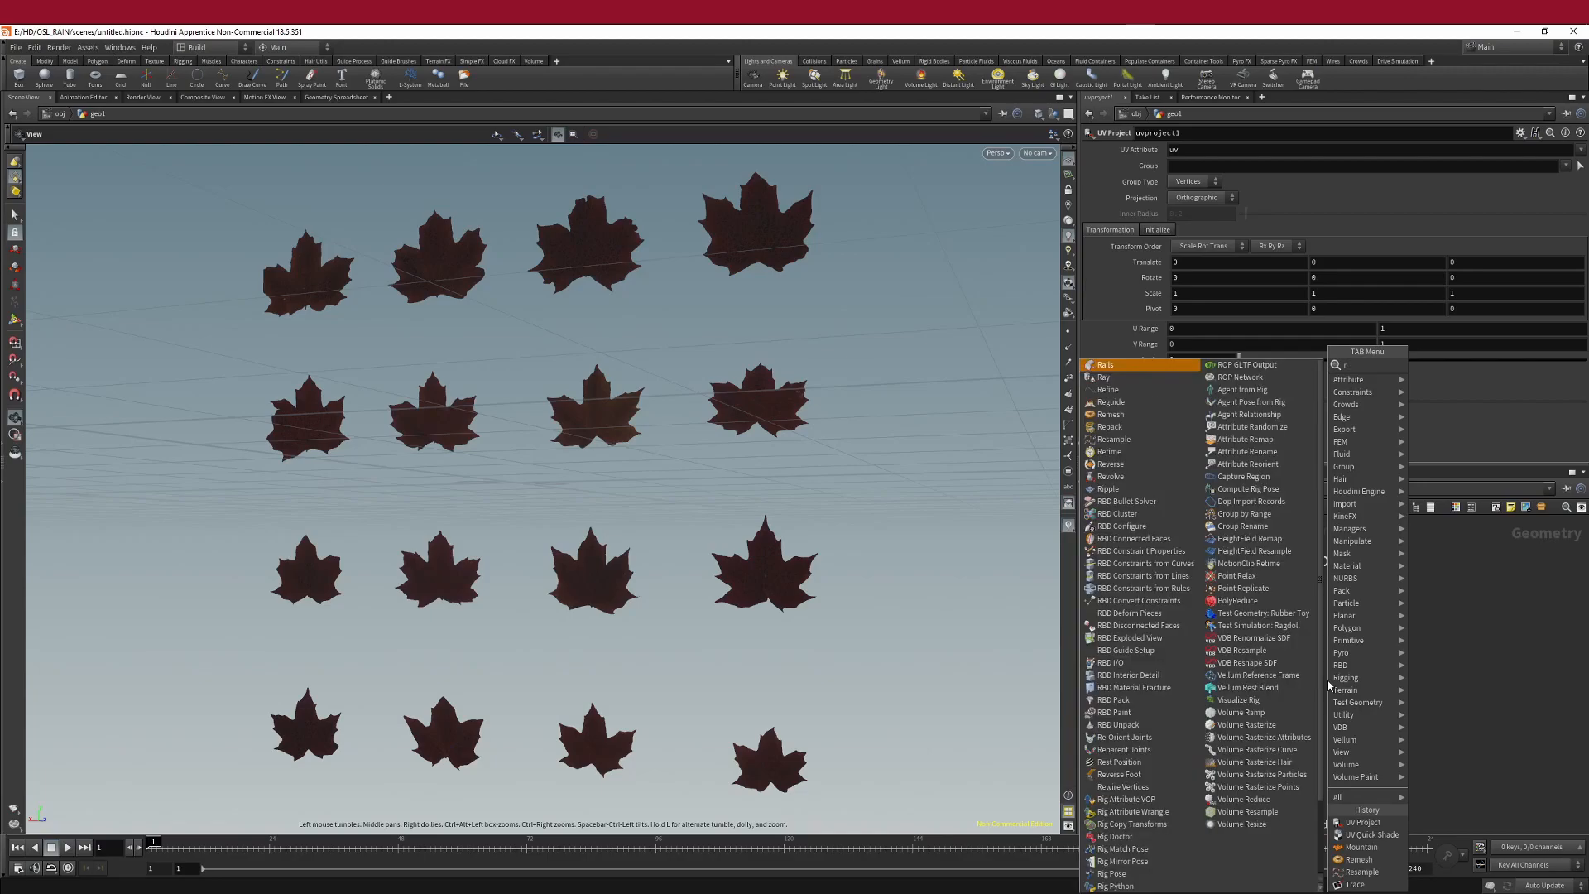
{"action": "type", "text": "op"}
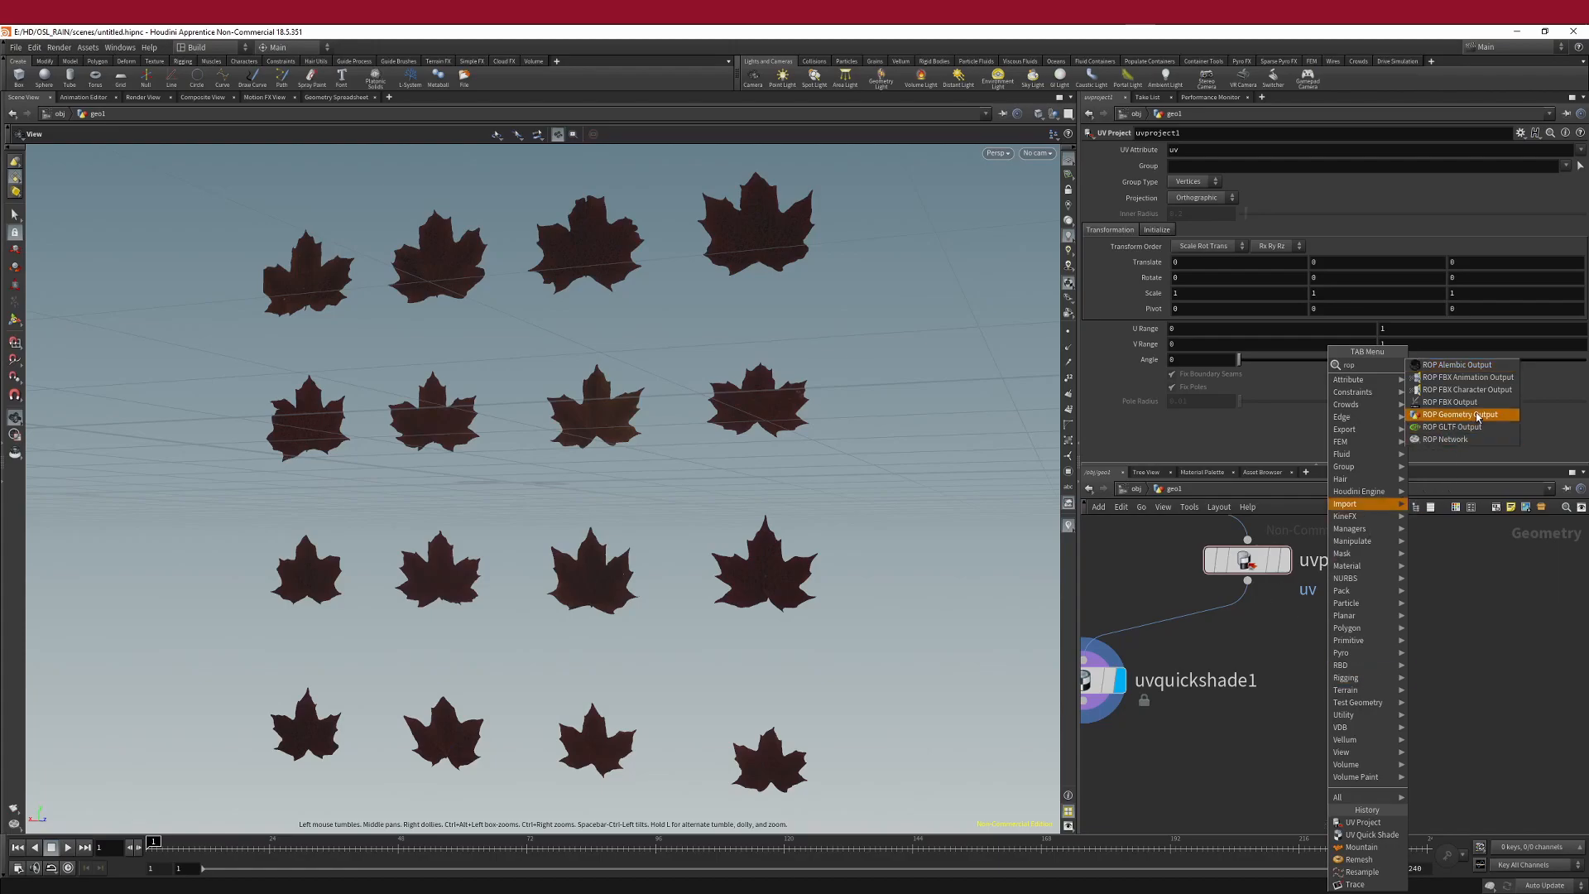
{"action": "left_click", "coordinate": [1479, 414]}
{"action": "left_click", "coordinate": [1337, 706]}
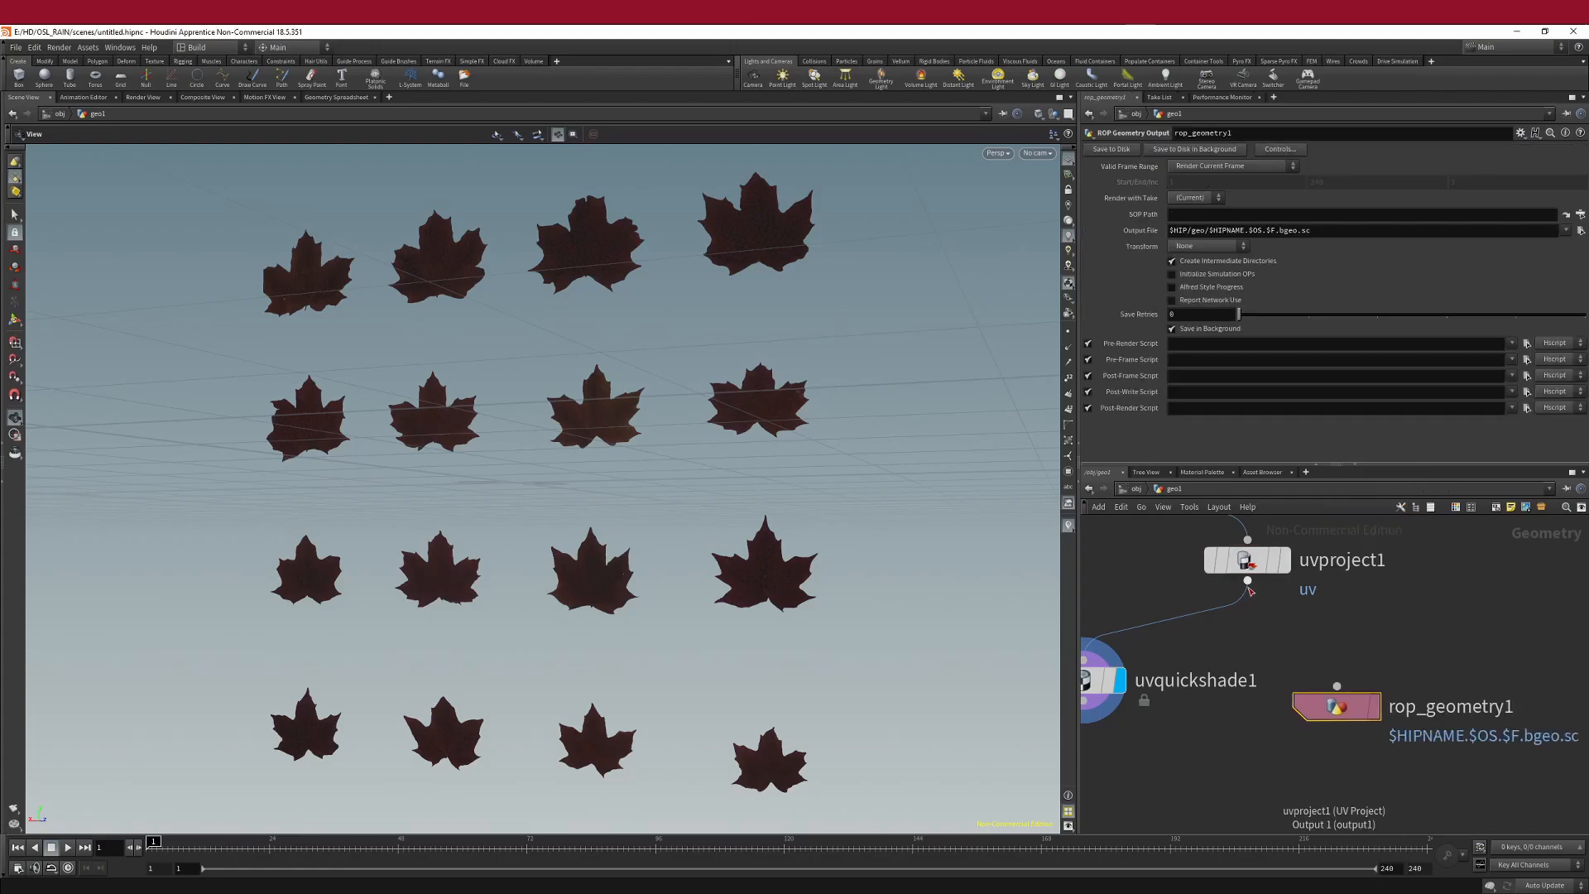
{"action": "left_click_drag", "start_coordinate": [1248, 580], "coordinate": [1330, 704]}
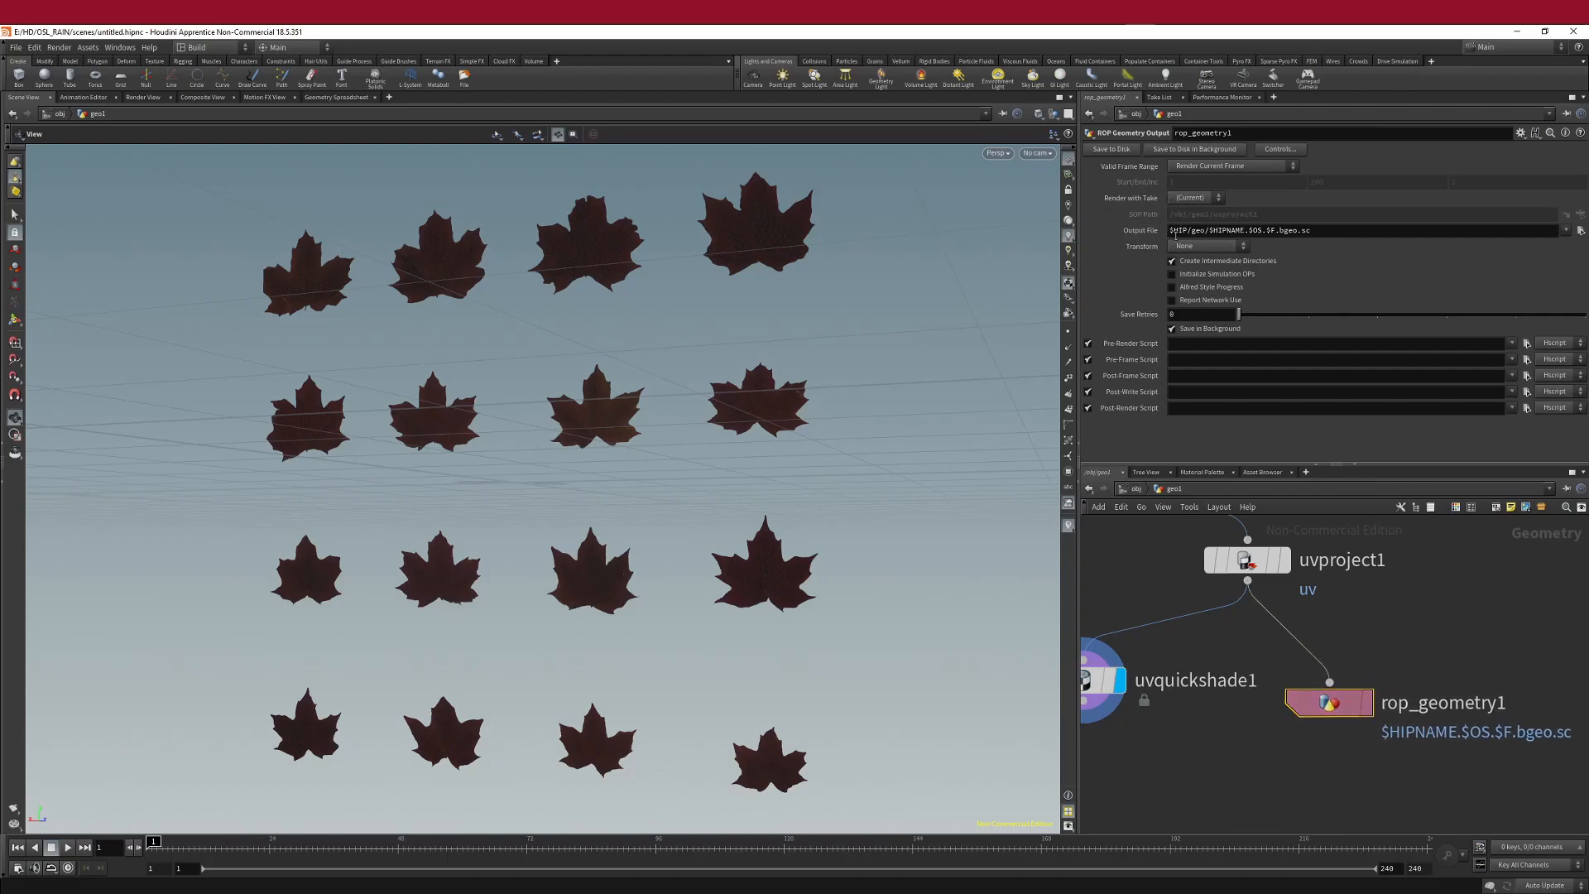
- Set the geometry output file to E:/HD/OSL_RAIN/sceneassets/images/leaf.obj and save the geometry to disk
{"action": "left_click", "coordinate": [1581, 230]}
{"action": "double_click", "coordinate": [1297, 111]}
{"action": "type", "text": "E:\\HD\\OSL_RAIN\\sceneassets\\images"}
{"action": "key", "text": "Return"}
{"action": "scroll", "coordinate": [1351, 207], "scroll_direction": "down", "scroll_amount": 3}
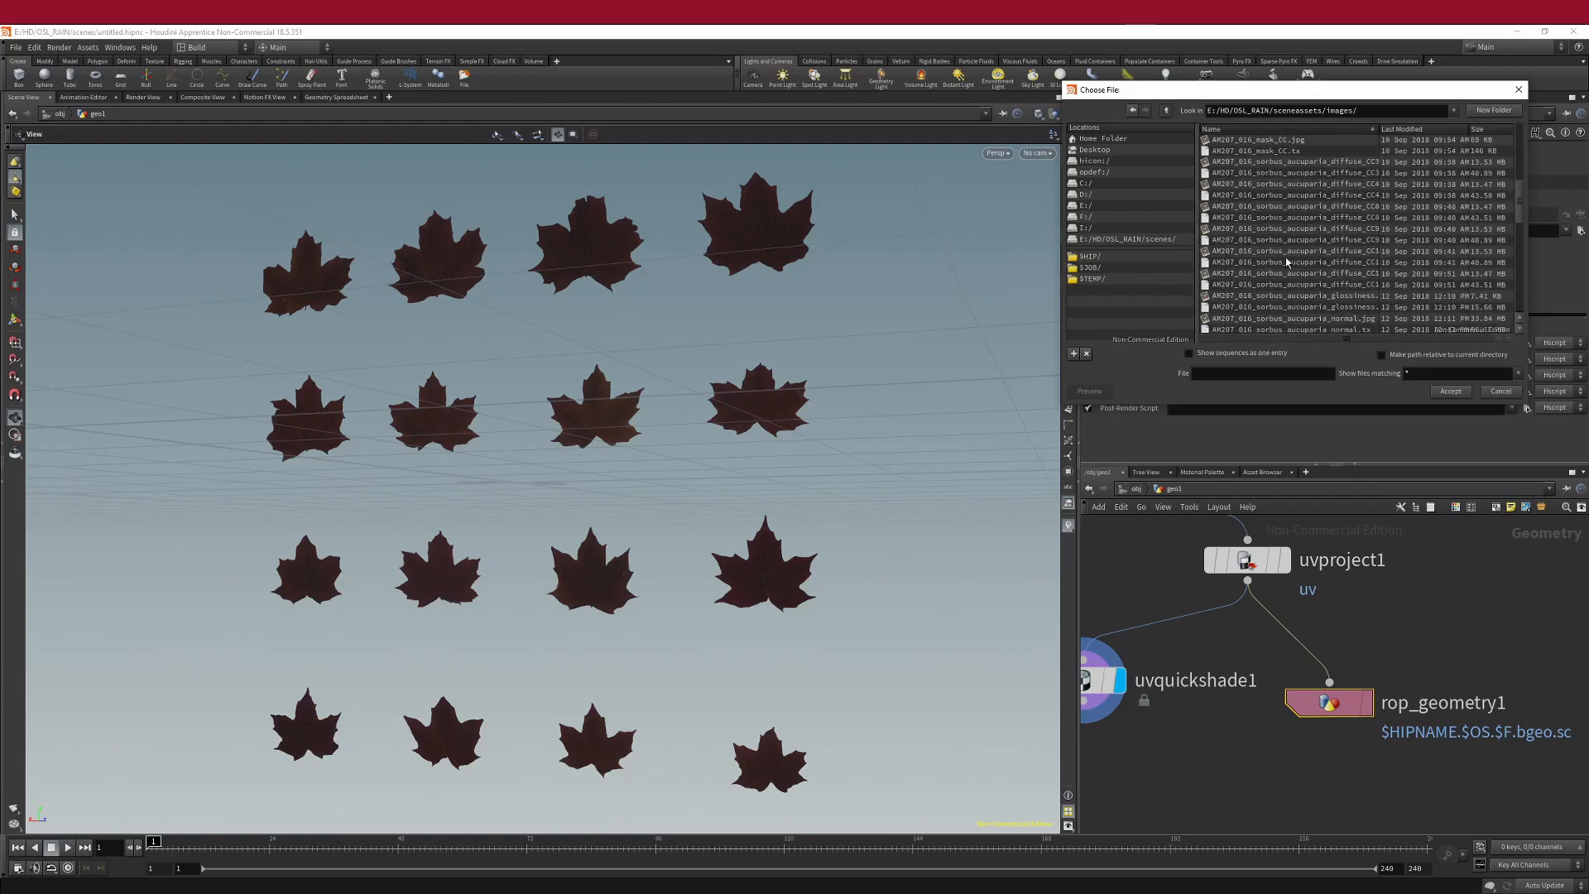
{"action": "scroll", "coordinate": [1279, 250], "scroll_direction": "up", "scroll_amount": 3}
{"action": "left_click", "coordinate": [1262, 373]}
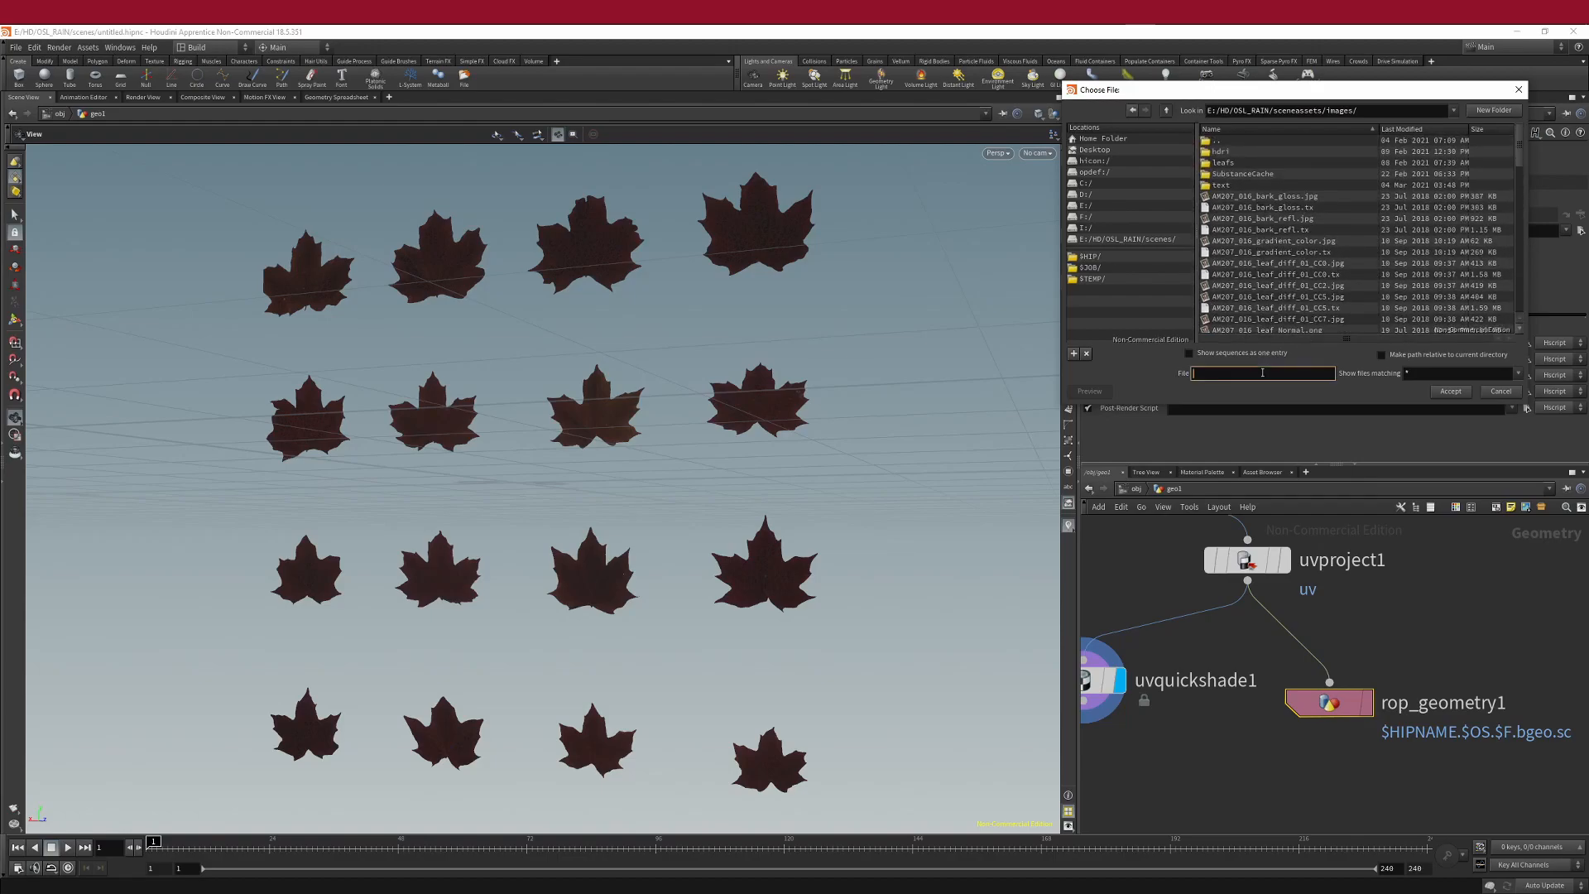
{"action": "type", "text": "leaf.obj"}
{"action": "left_click", "coordinate": [1457, 394]}
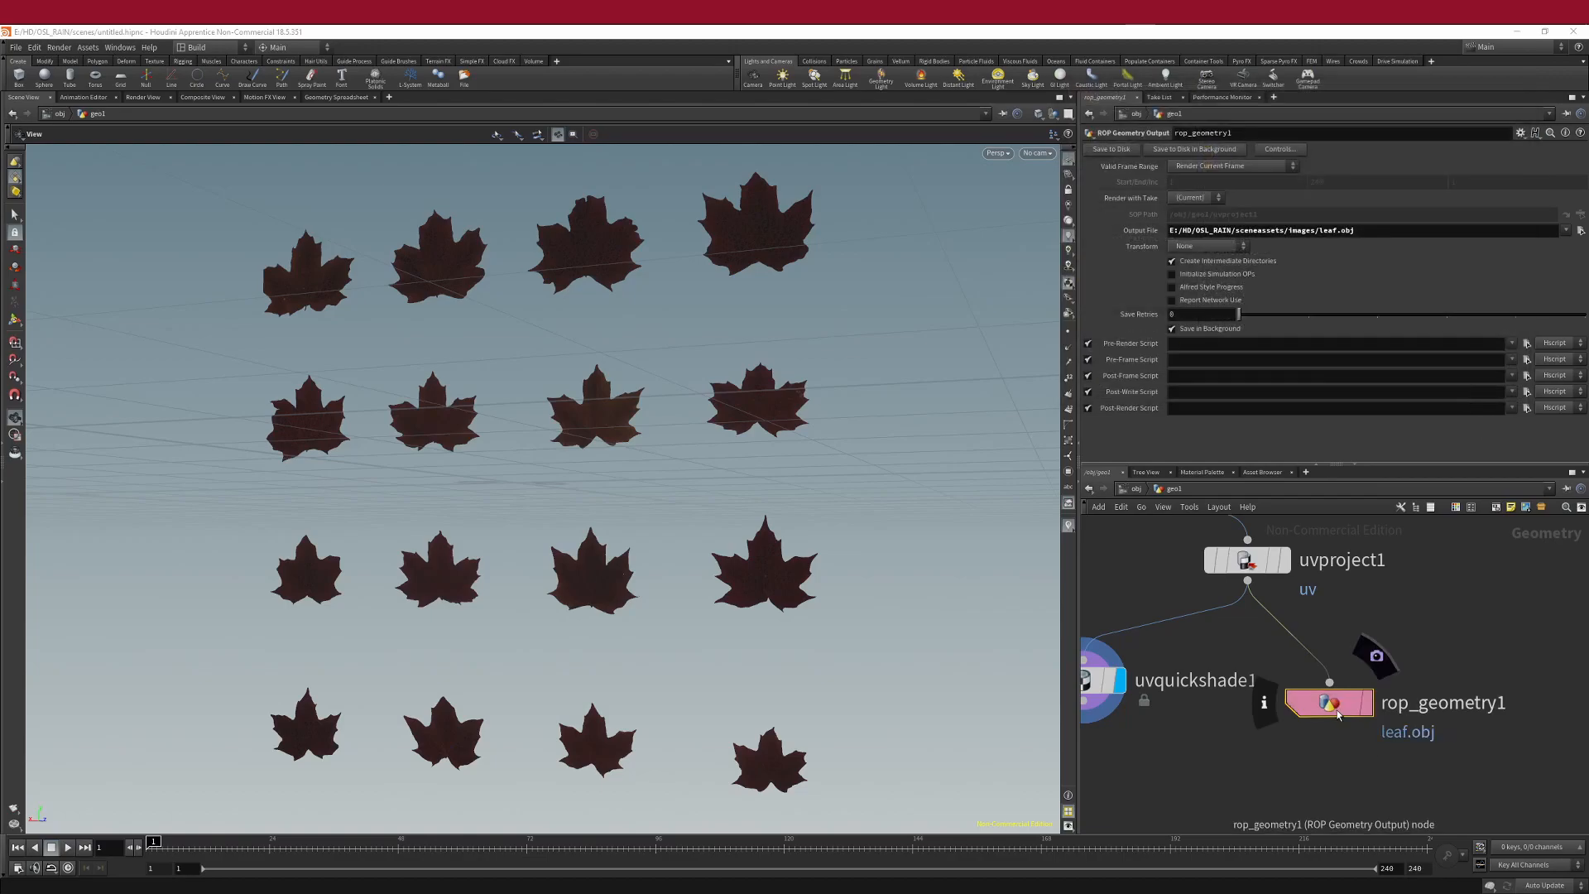
{"action": "left_click", "coordinate": [1111, 151]}
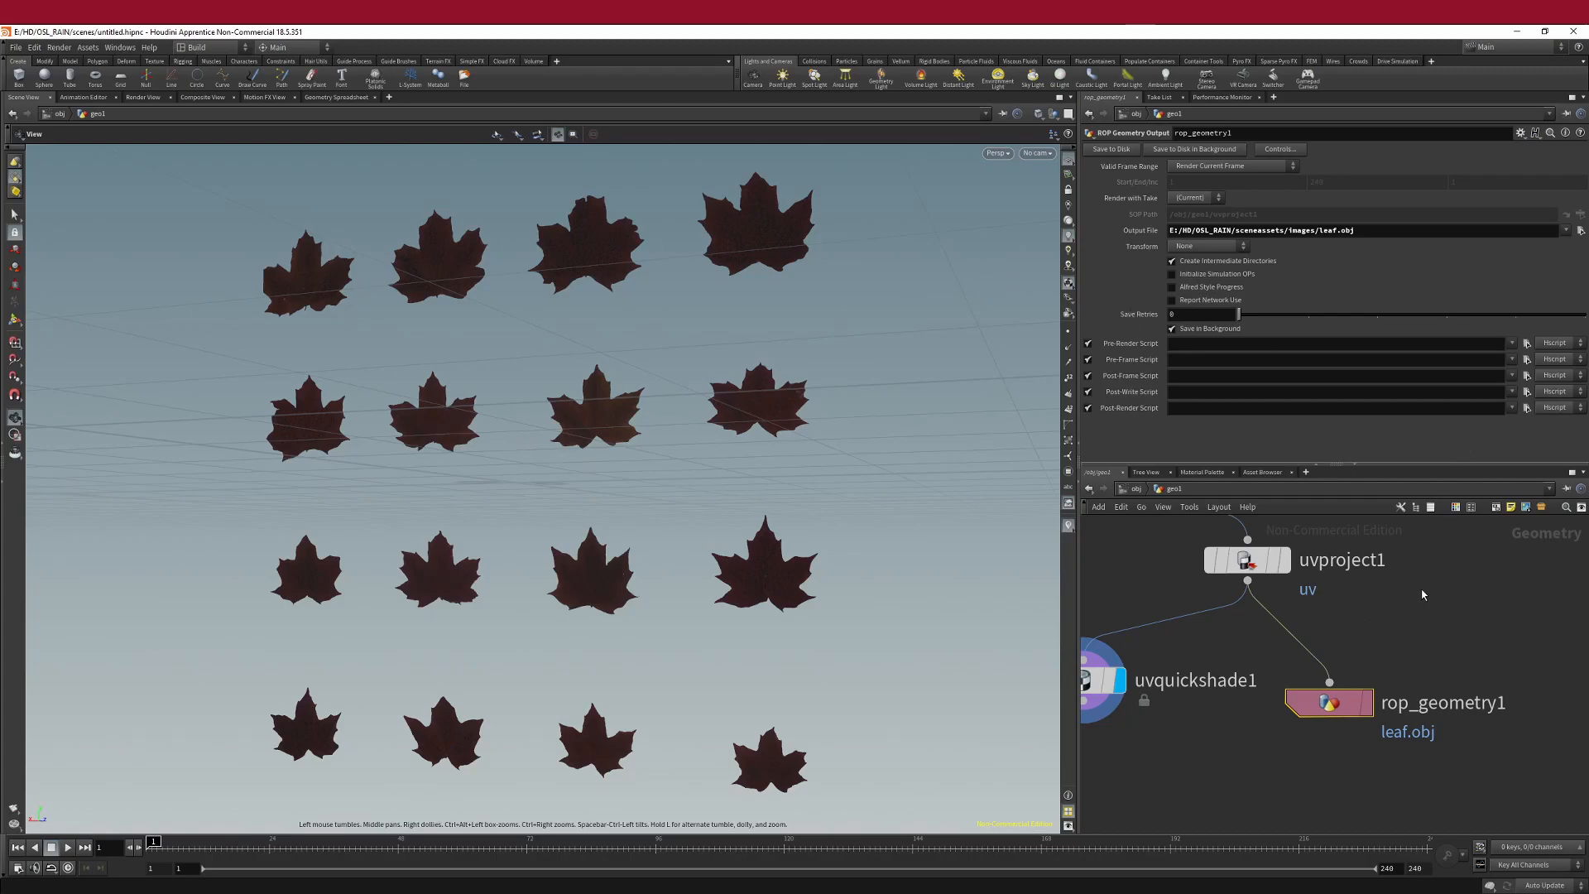
- Replace the Trace node's input image with AM207_016_leaf_opacity_01.jpg from the scene's images folder and inspect the new leaf shape
{"action": "scroll", "coordinate": [1402, 583], "scroll_direction": "down", "scroll_amount": 5}
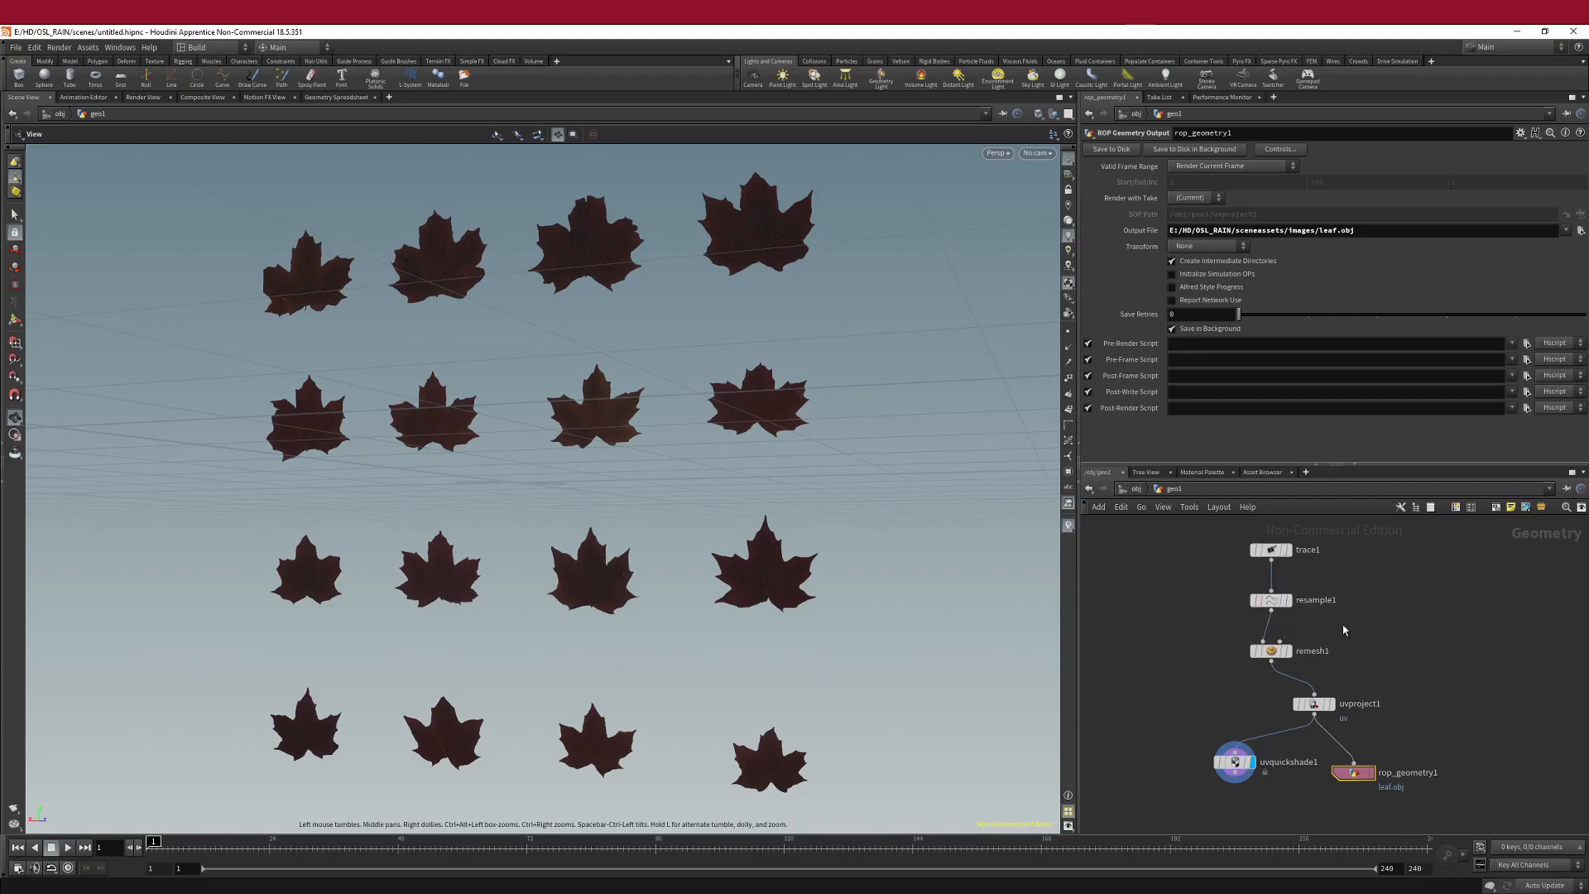
{"action": "left_click", "coordinate": [1271, 549]}
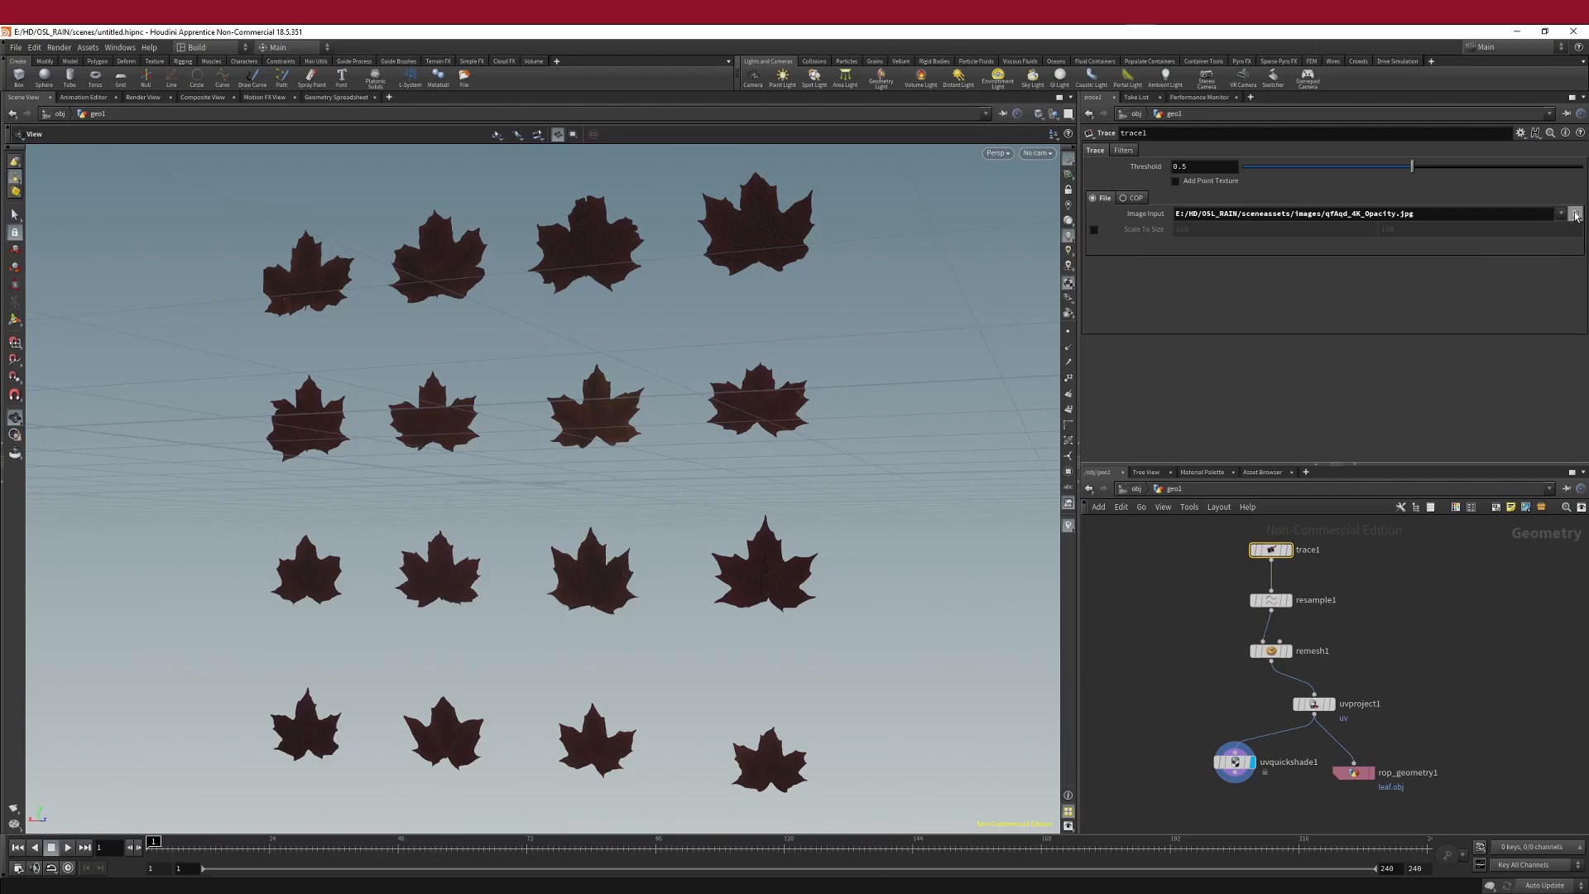
{"action": "left_click", "coordinate": [1575, 215]}
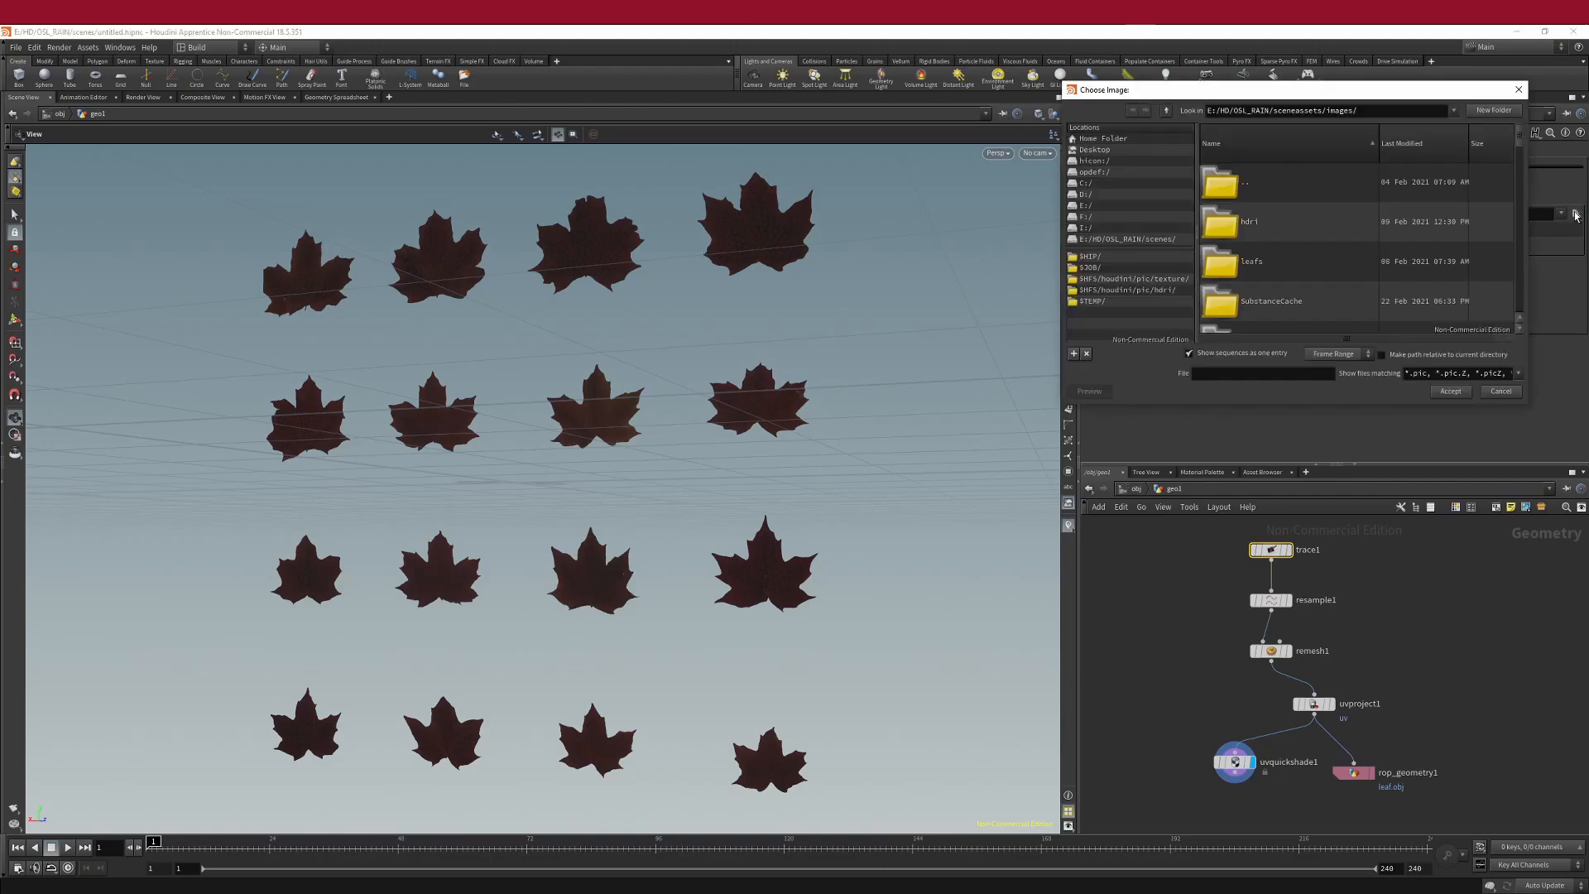
{"action": "left_click_drag", "start_coordinate": [1520, 134], "coordinate": [1521, 178]}
{"action": "left_click", "coordinate": [1338, 225]}
{"action": "left_click", "coordinate": [1338, 222]}
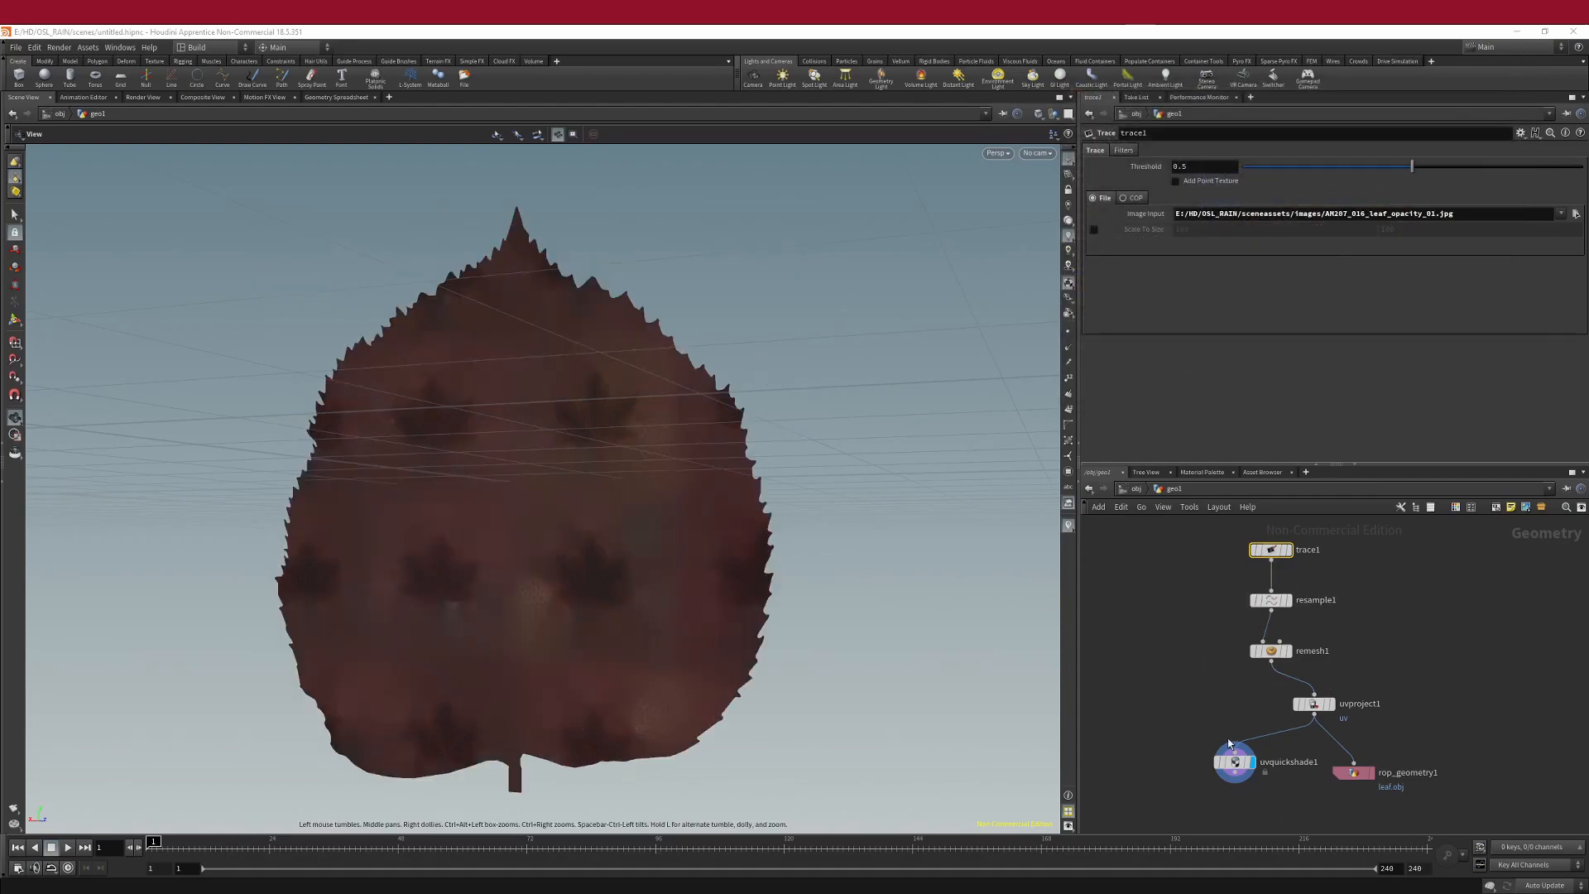
{"action": "left_click_drag", "start_coordinate": [510, 526], "coordinate": [725, 438]}
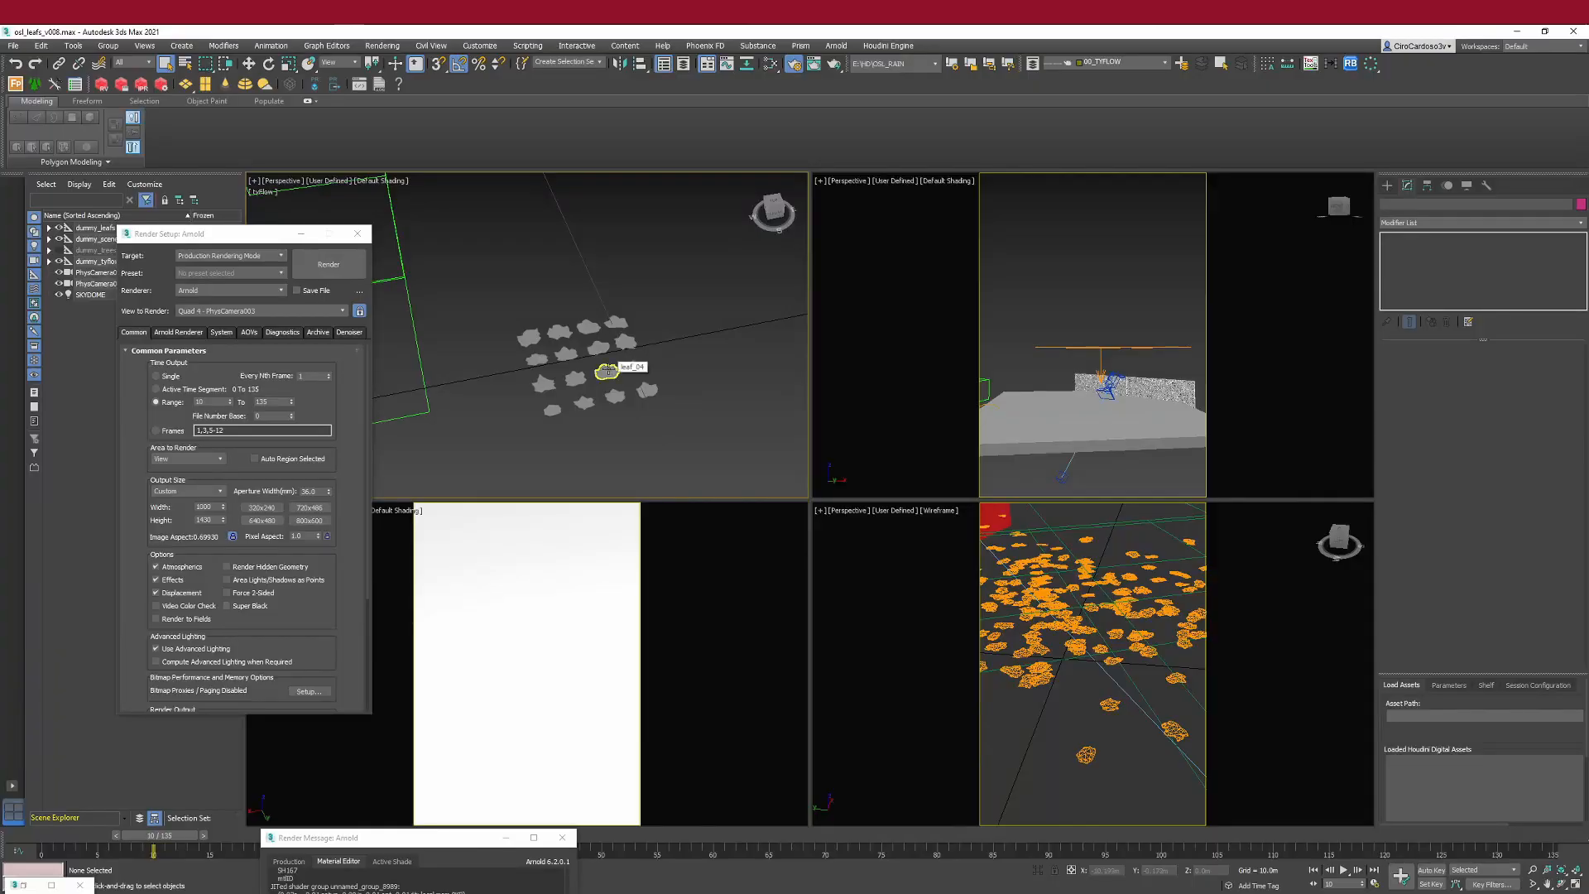
- Switch to 3ds Max, select the corner leaf leaf_10, and show the veg_leaf Standard Surface parameters in the Slate Material Editor
{"action": "scroll", "coordinate": [606, 370], "scroll_direction": "up", "scroll_amount": 2}
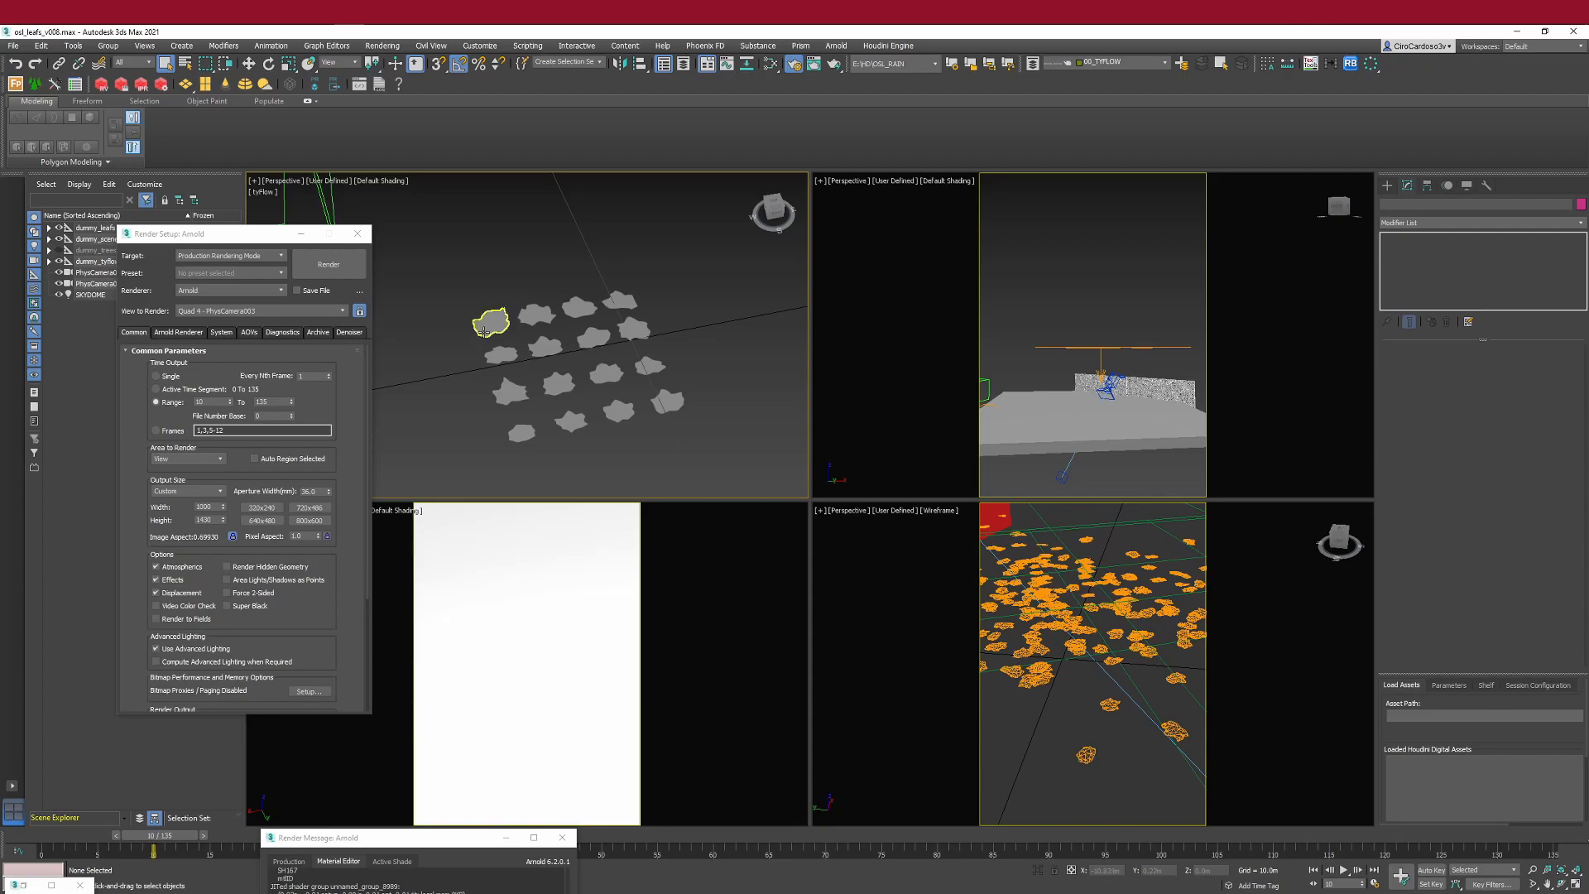
{"action": "left_click", "coordinate": [495, 324]}
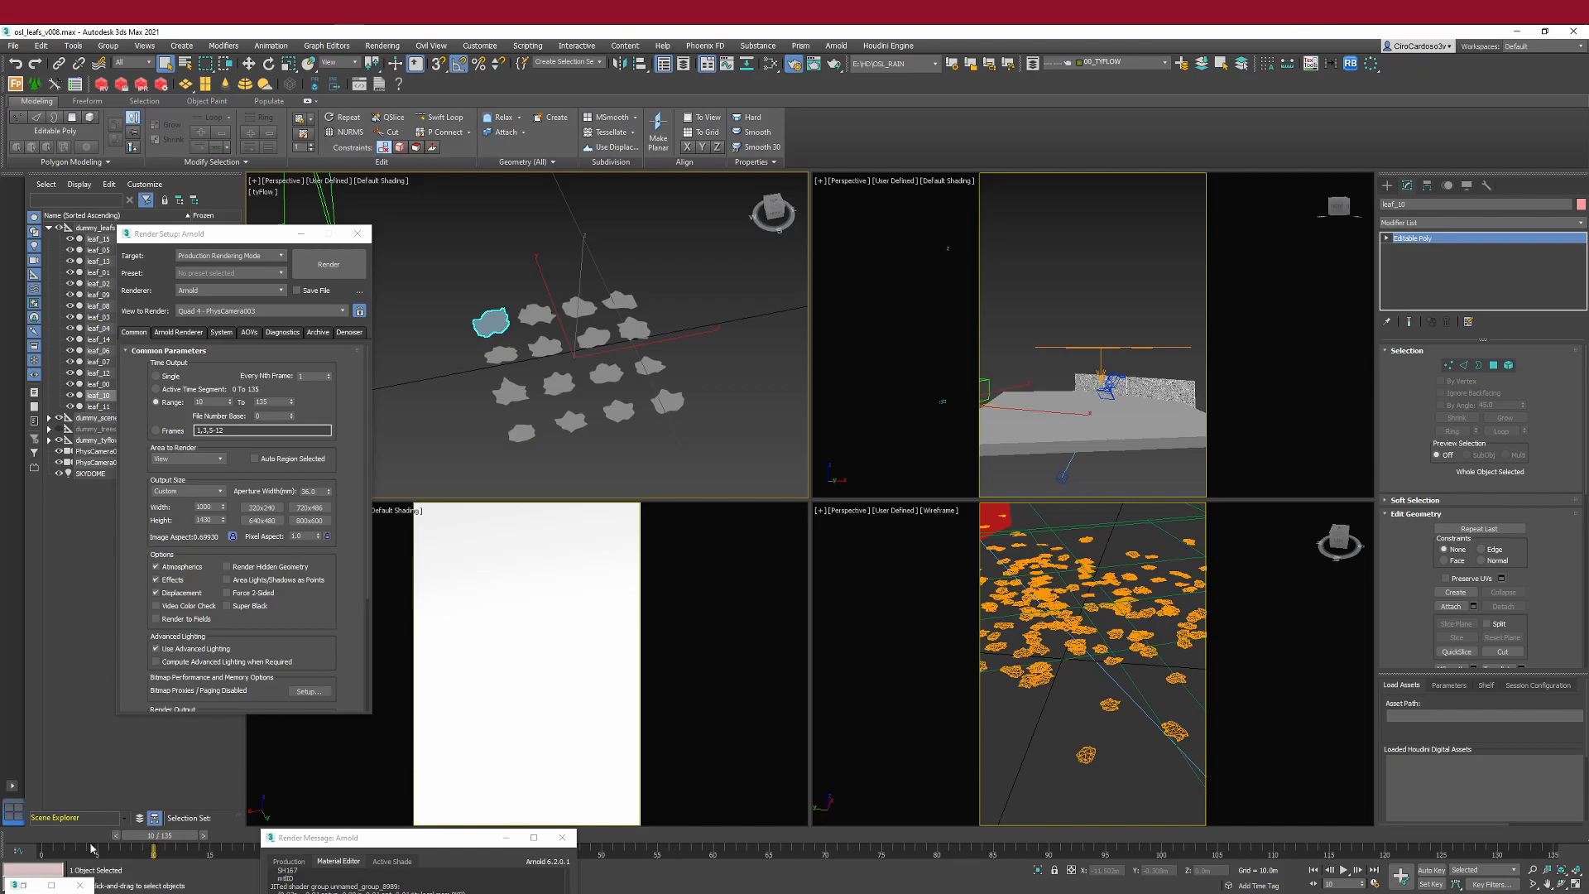
{"action": "left_click", "coordinate": [26, 887]}
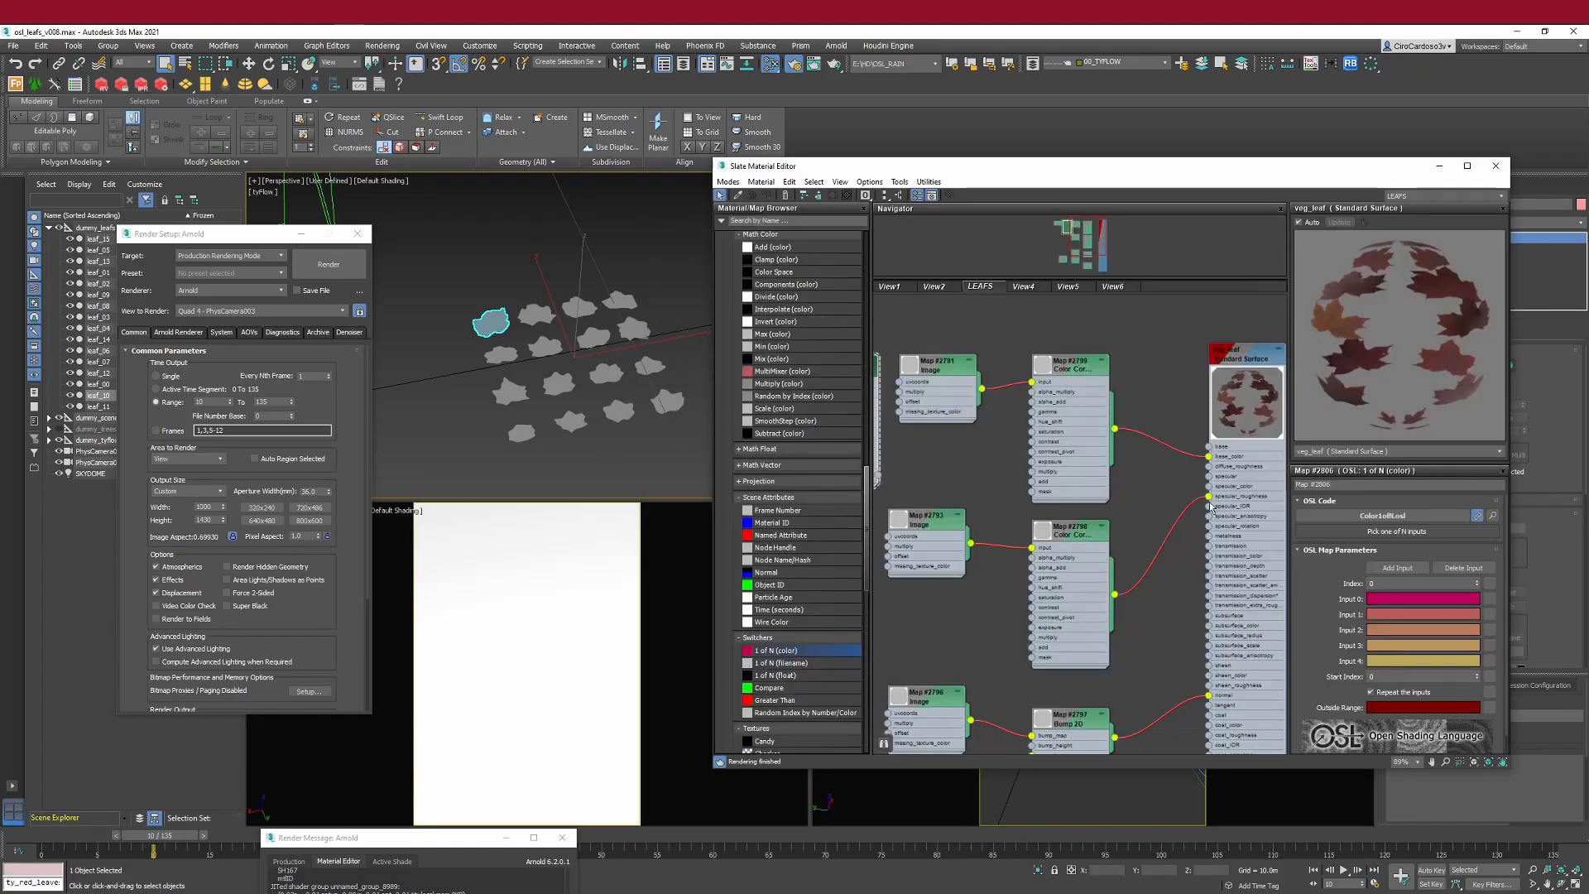
{"action": "scroll", "coordinate": [1149, 520], "scroll_direction": "down", "scroll_amount": 2}
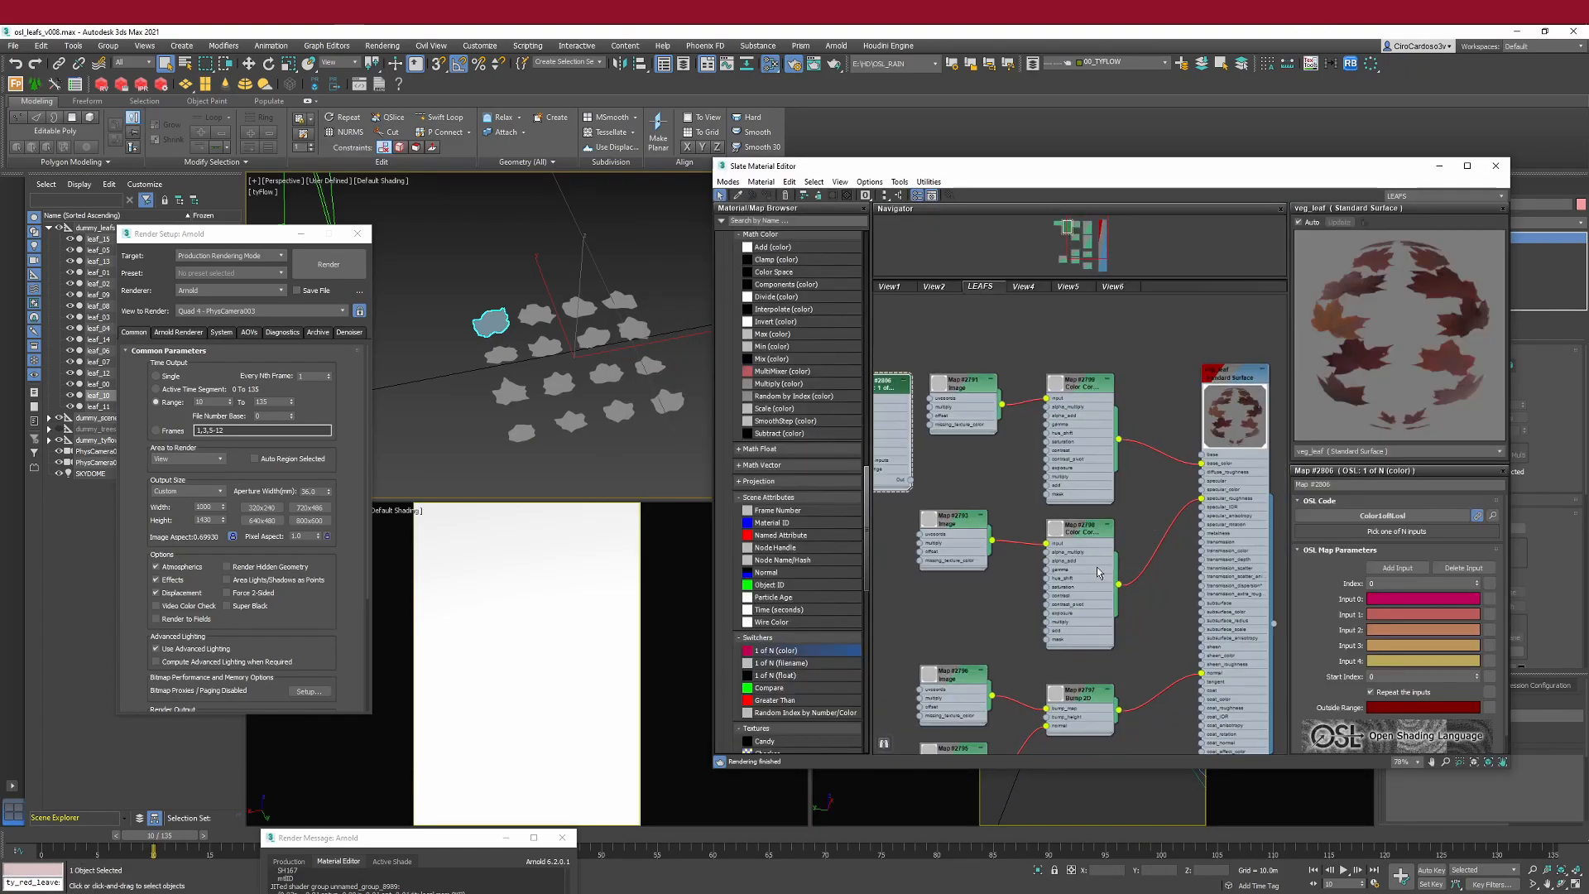
{"action": "middle_click_drag", "start_coordinate": [1098, 573], "coordinate": [1073, 466]}
{"action": "double_click", "coordinate": [1226, 301]}
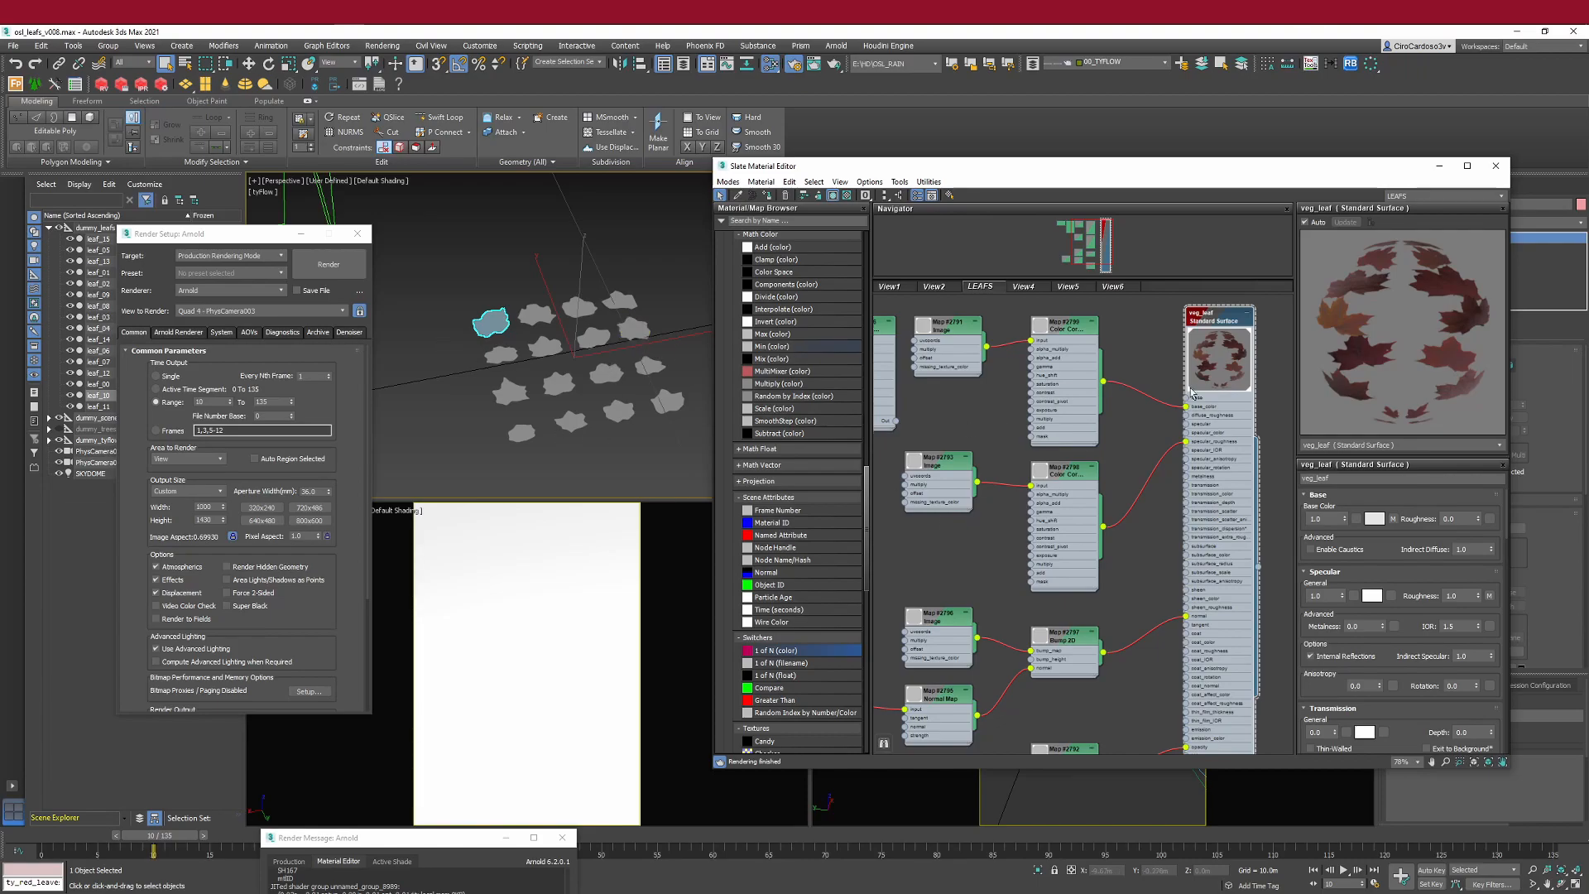
- Connect the OSL Material ID map's Index output to the Index input of the 1 of N color map, then minimize the material editor
{"action": "middle_click_drag", "start_coordinate": [997, 456], "coordinate": [1146, 548]}
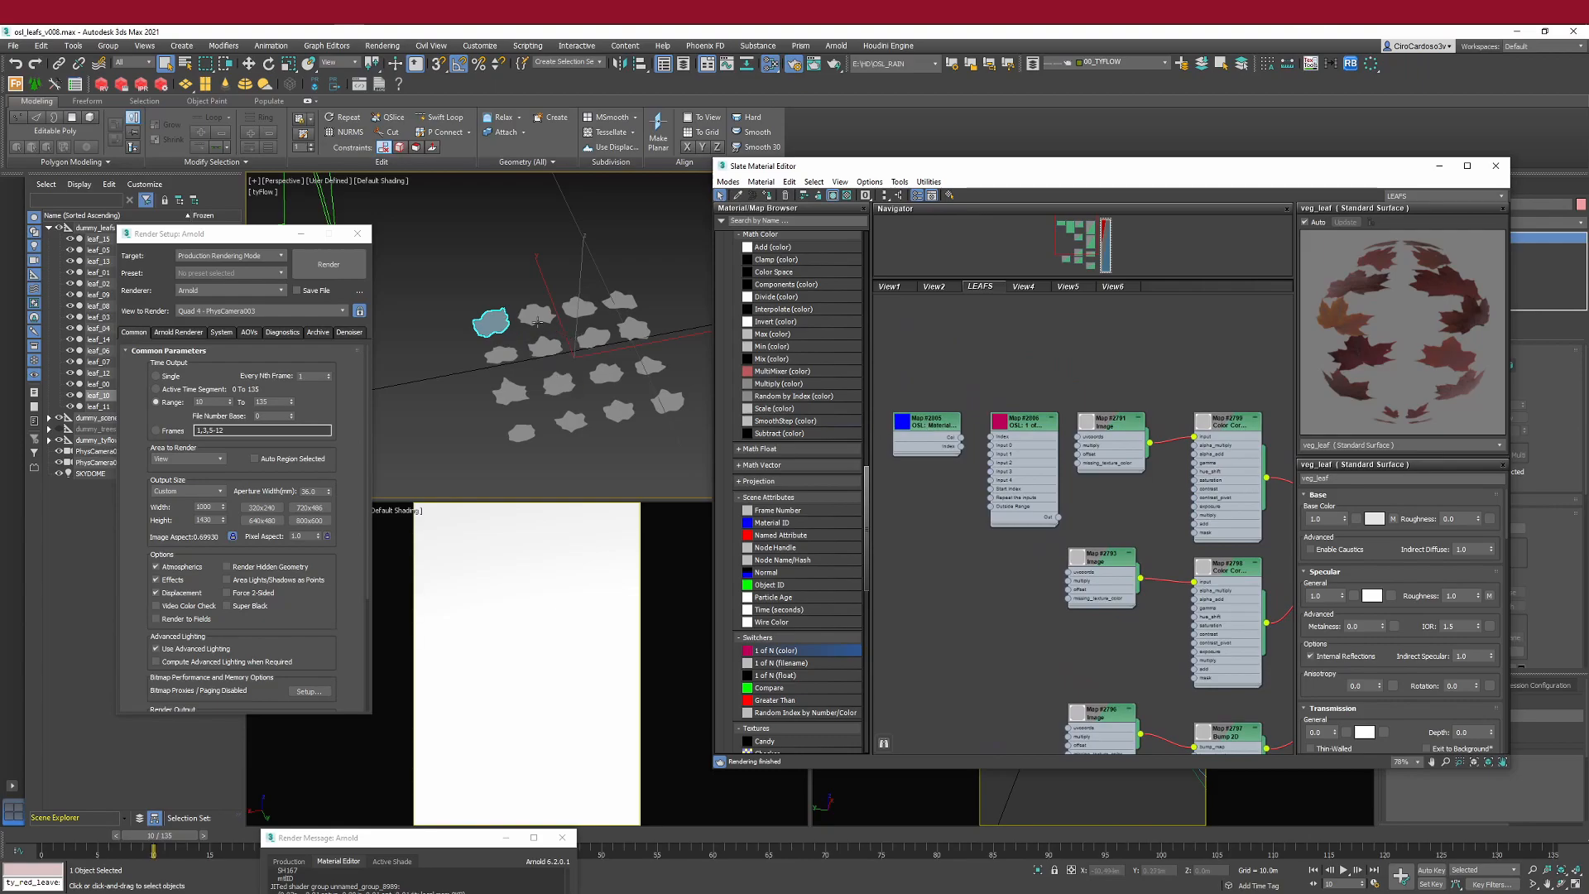
{"action": "left_click", "coordinate": [952, 447]}
{"action": "scroll", "coordinate": [928, 455], "scroll_direction": "up", "scroll_amount": 4}
{"action": "left_click_drag", "start_coordinate": [908, 408], "coordinate": [1019, 437]}
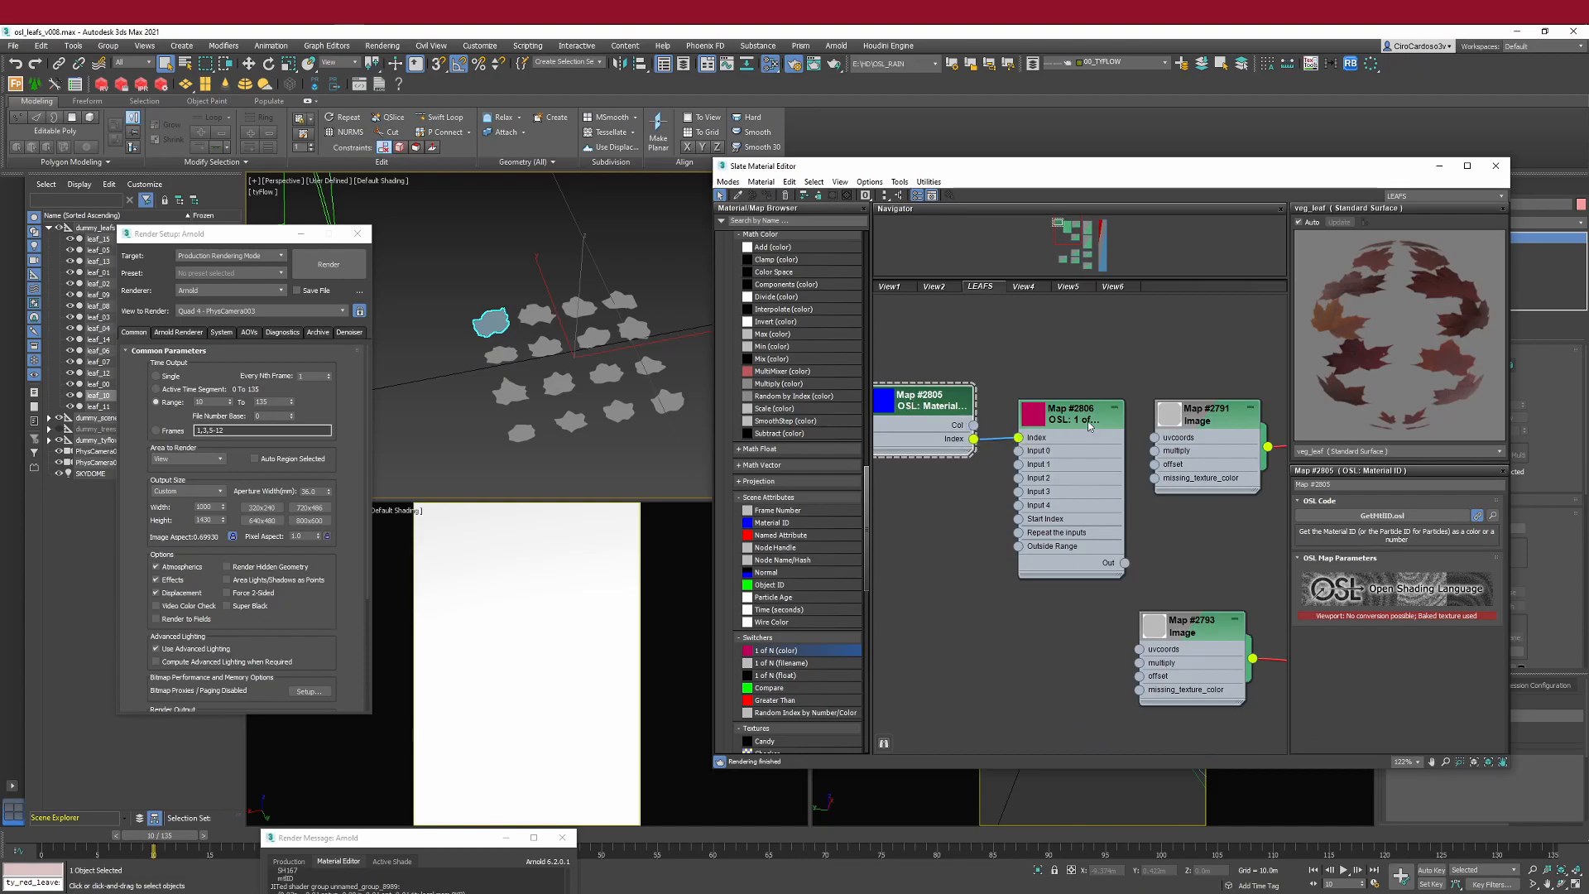
{"action": "left_click", "coordinate": [1087, 433]}
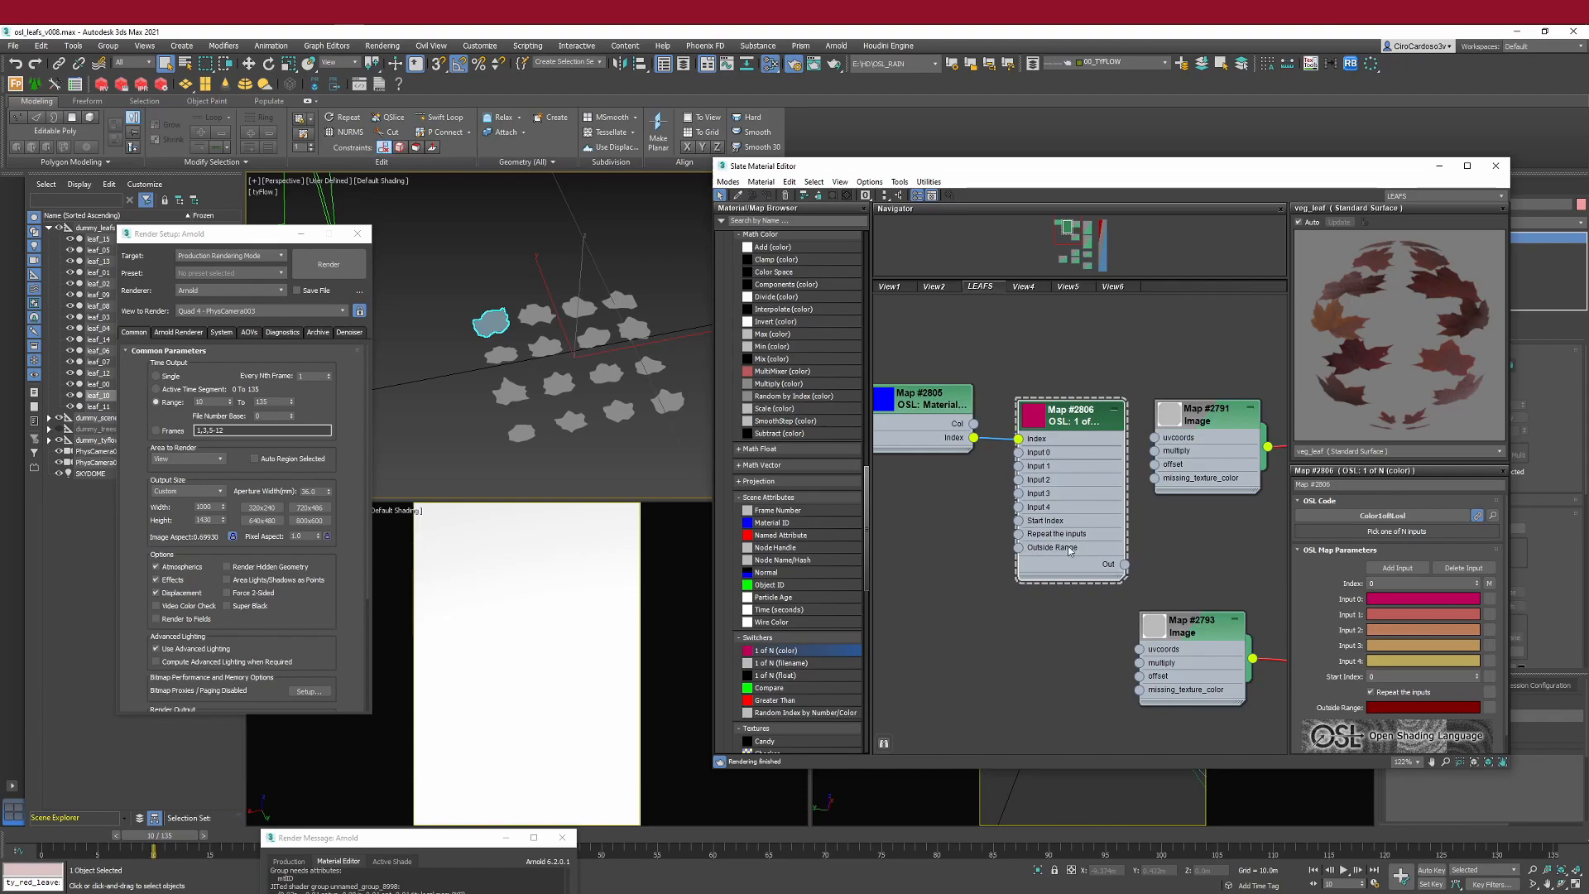
{"action": "middle_click_drag", "start_coordinate": [1190, 439], "coordinate": [922, 422]}
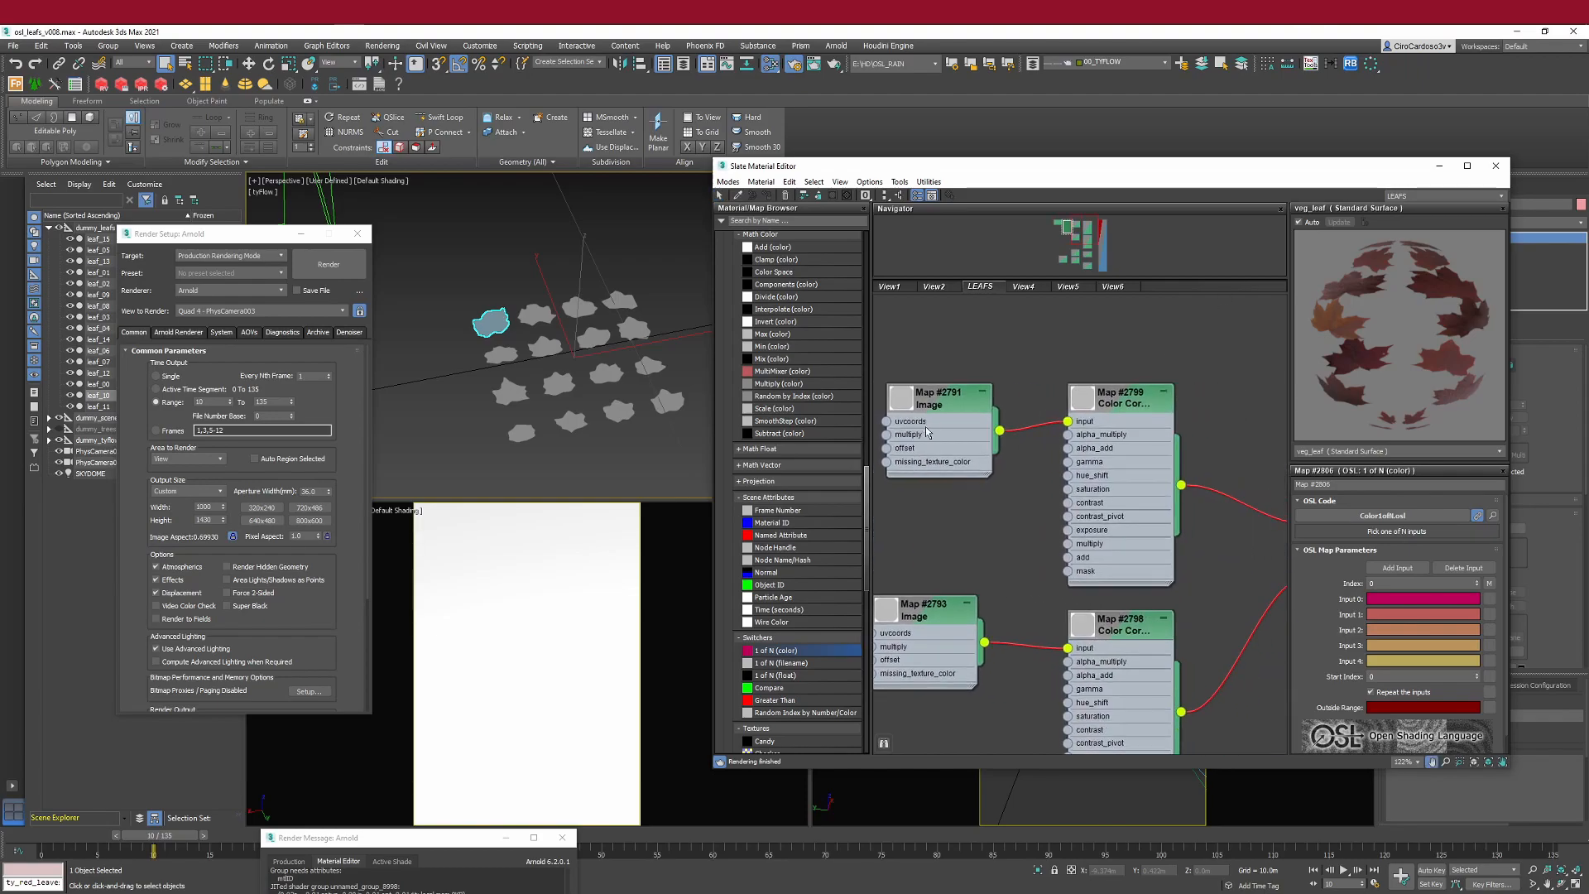
{"action": "left_click", "coordinate": [1436, 168]}
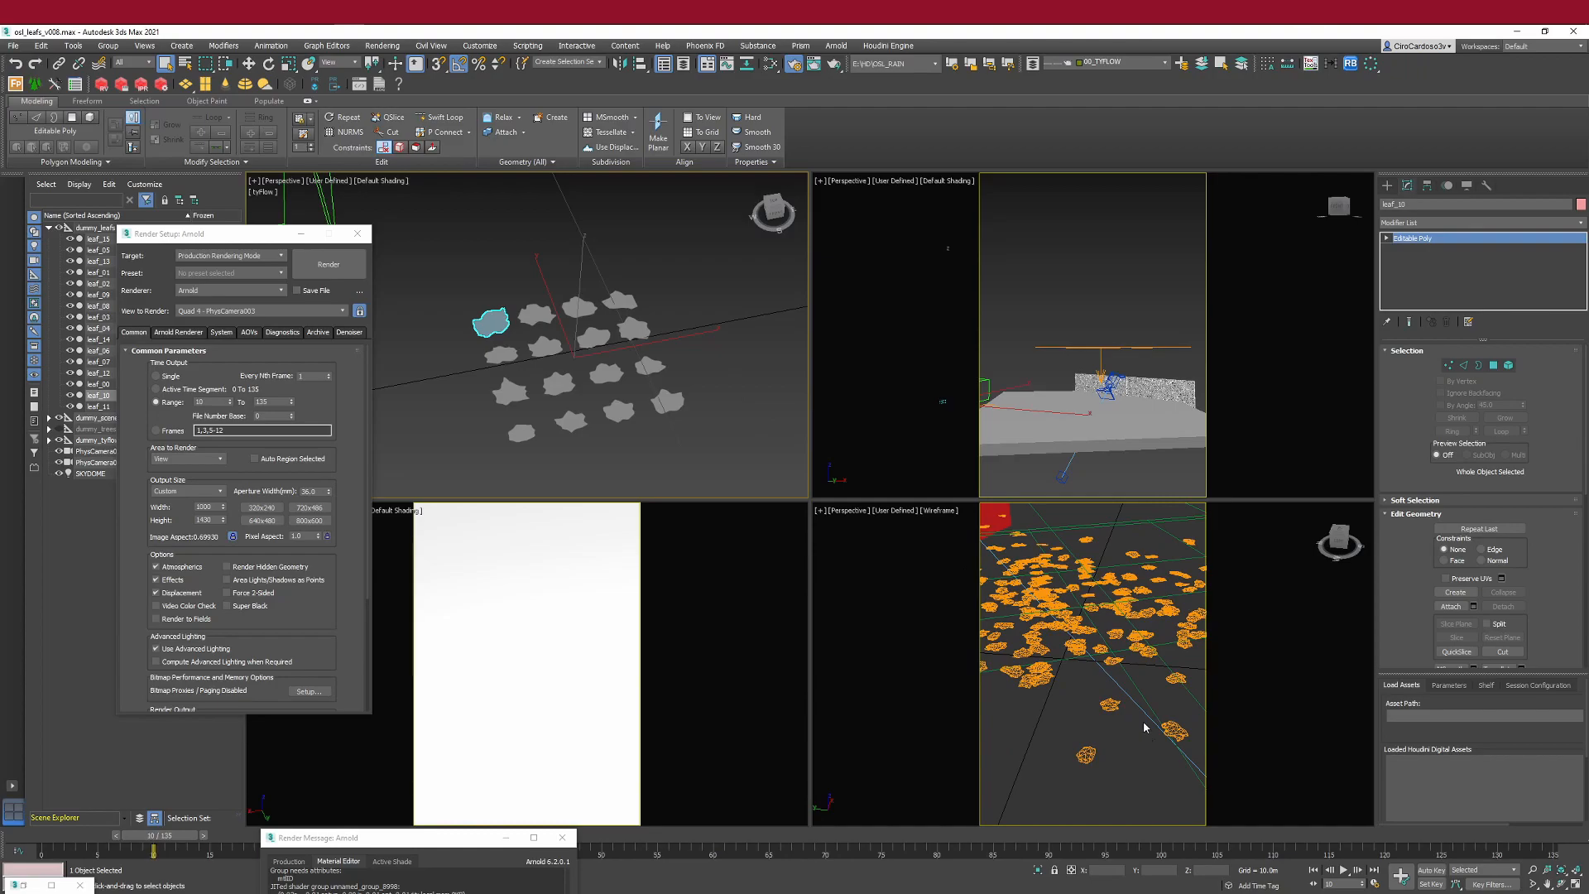
- Select the ty_red_leaves particle system among the scattered leaves and open its tyFlow editor
{"action": "middle_click_drag", "start_coordinate": [761, 373], "coordinate": [498, 385]}
{"action": "scroll", "coordinate": [611, 390], "scroll_direction": "down", "scroll_amount": 3}
{"action": "scroll", "coordinate": [494, 385], "scroll_direction": "down", "scroll_amount": 3}
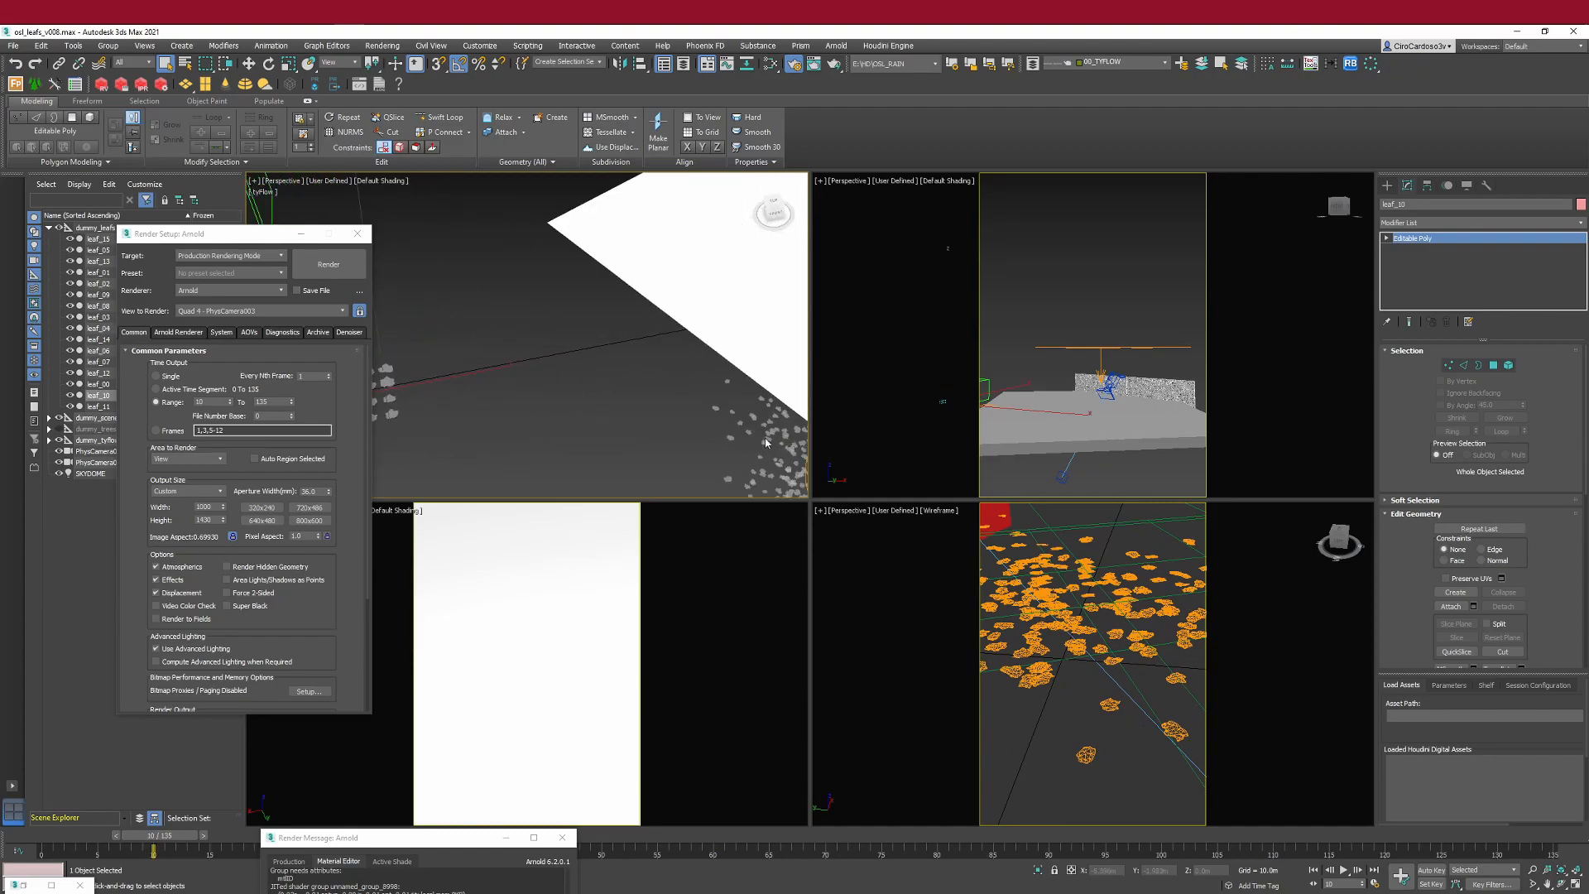
{"action": "scroll", "coordinate": [728, 427], "scroll_direction": "up", "scroll_amount": 2}
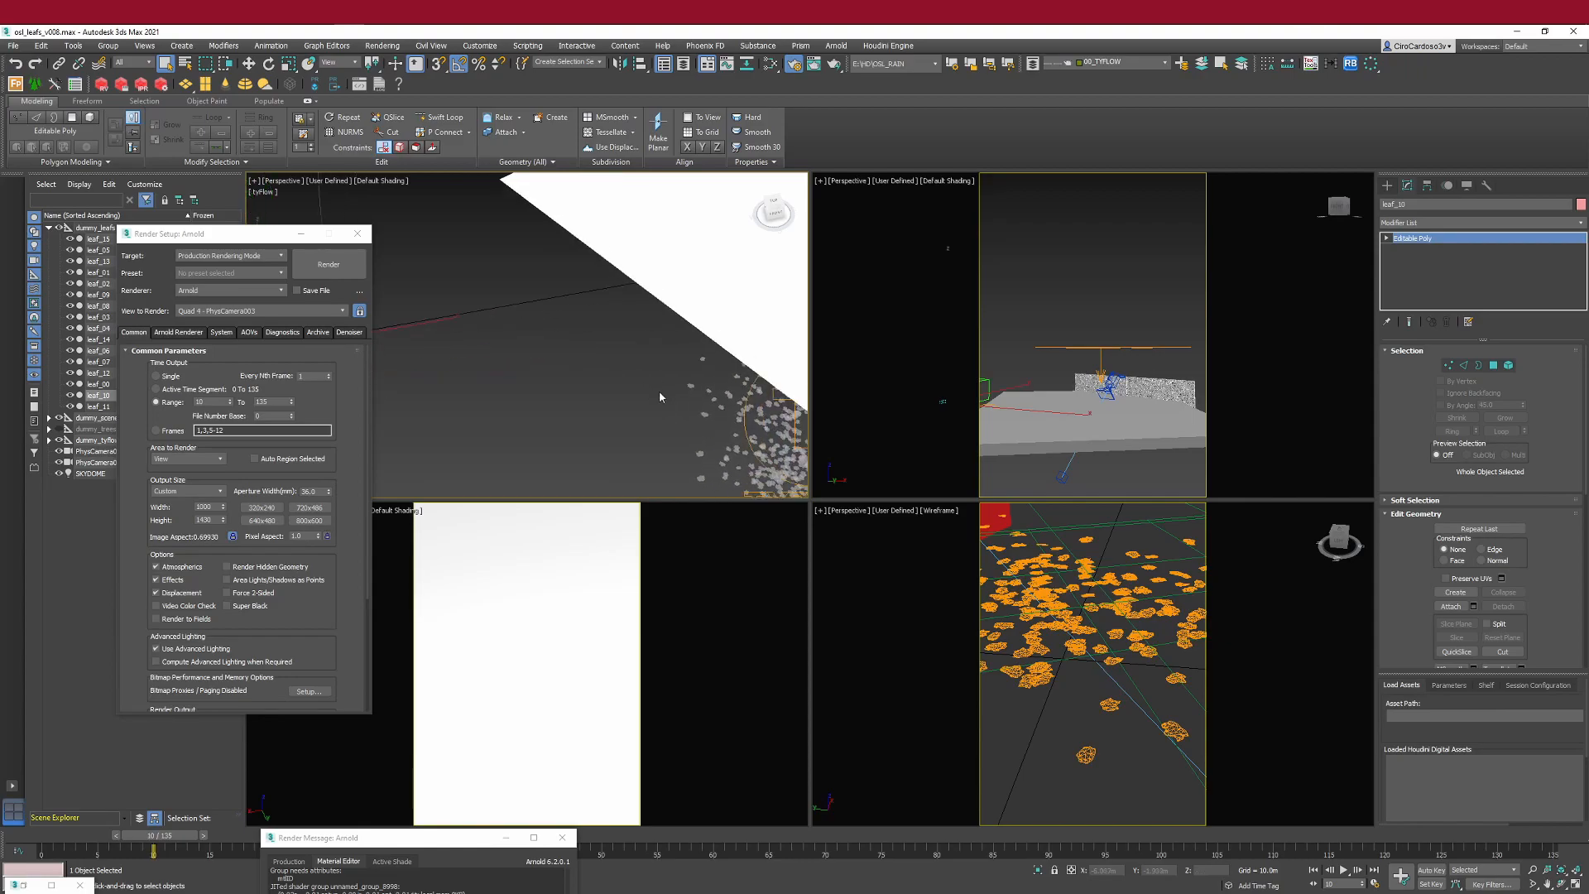
{"action": "left_click", "coordinate": [739, 421]}
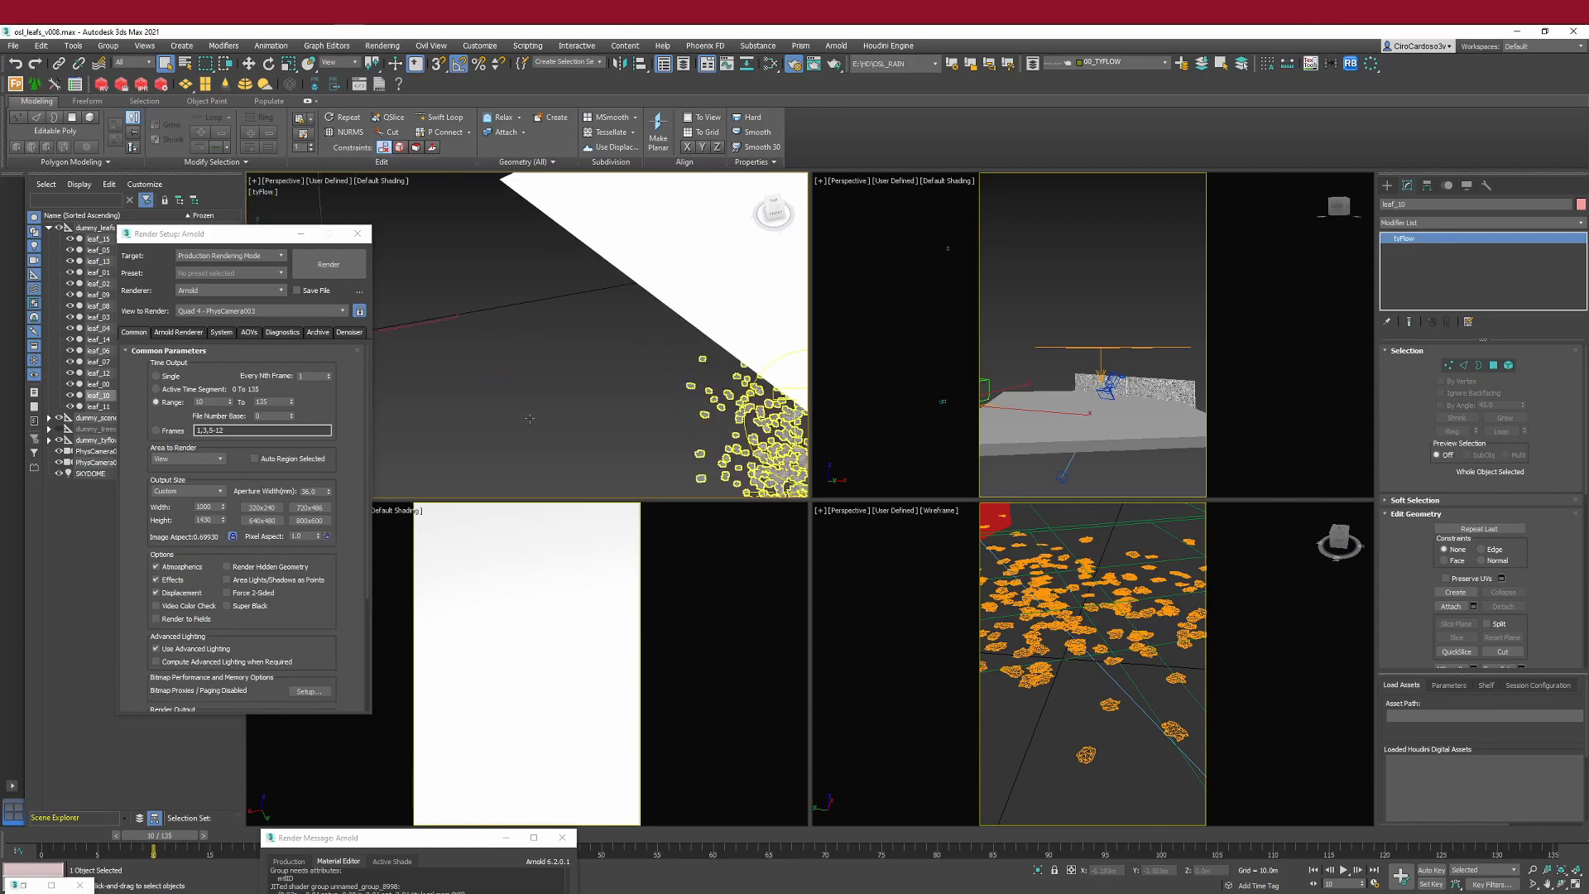
{"action": "left_click", "coordinate": [1468, 384]}
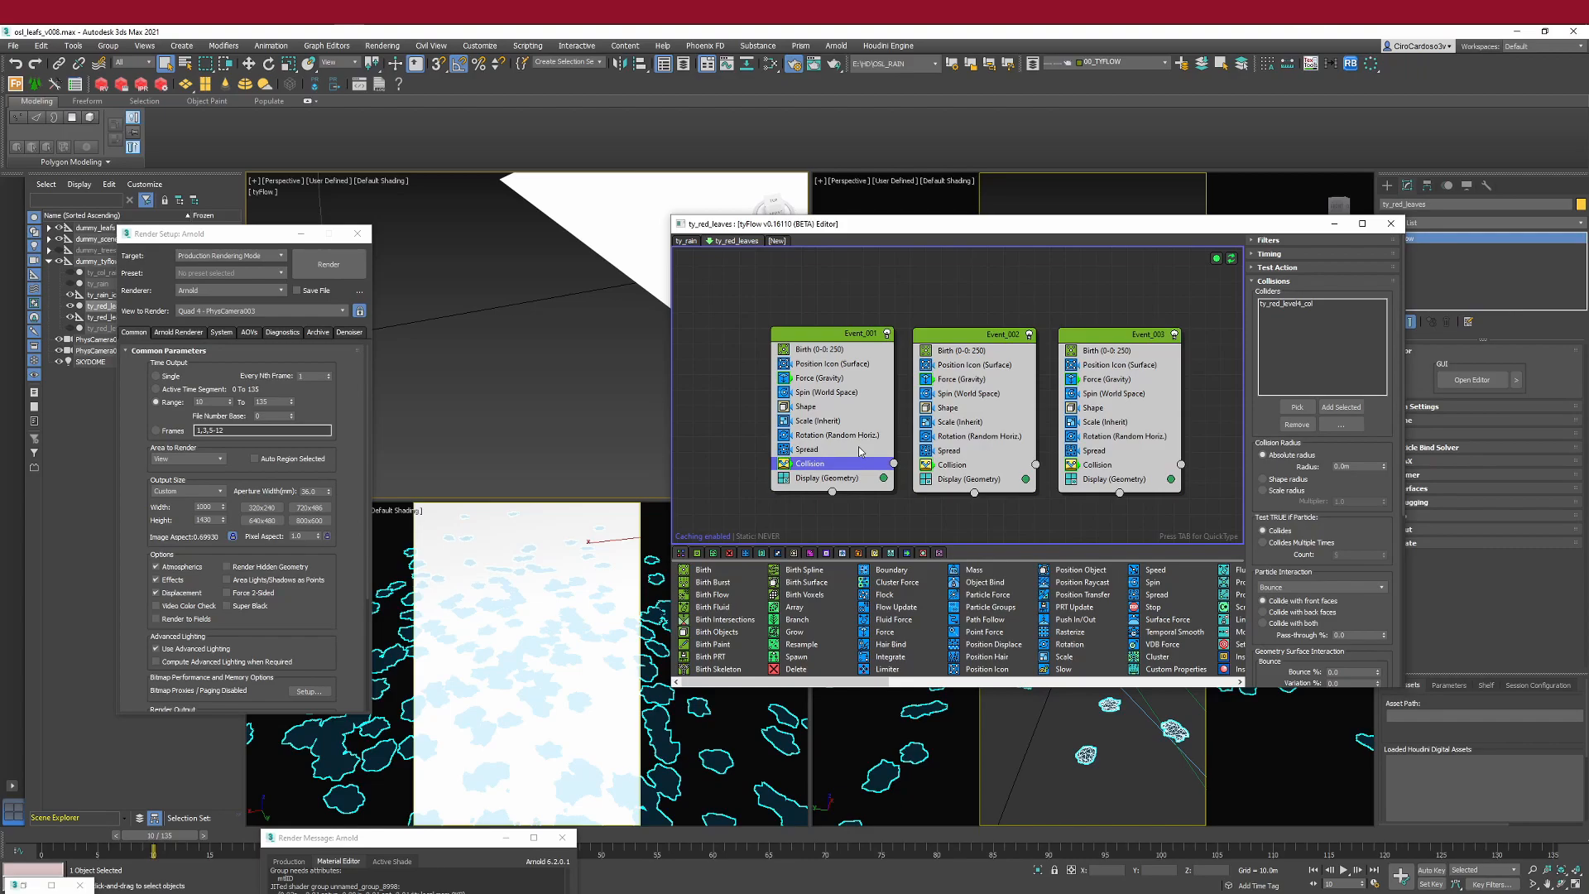
- Review Event_003 and Event_001 of the red leaves flow, including the Collision operator settings of Event_001
{"action": "left_click", "coordinate": [1159, 334]}
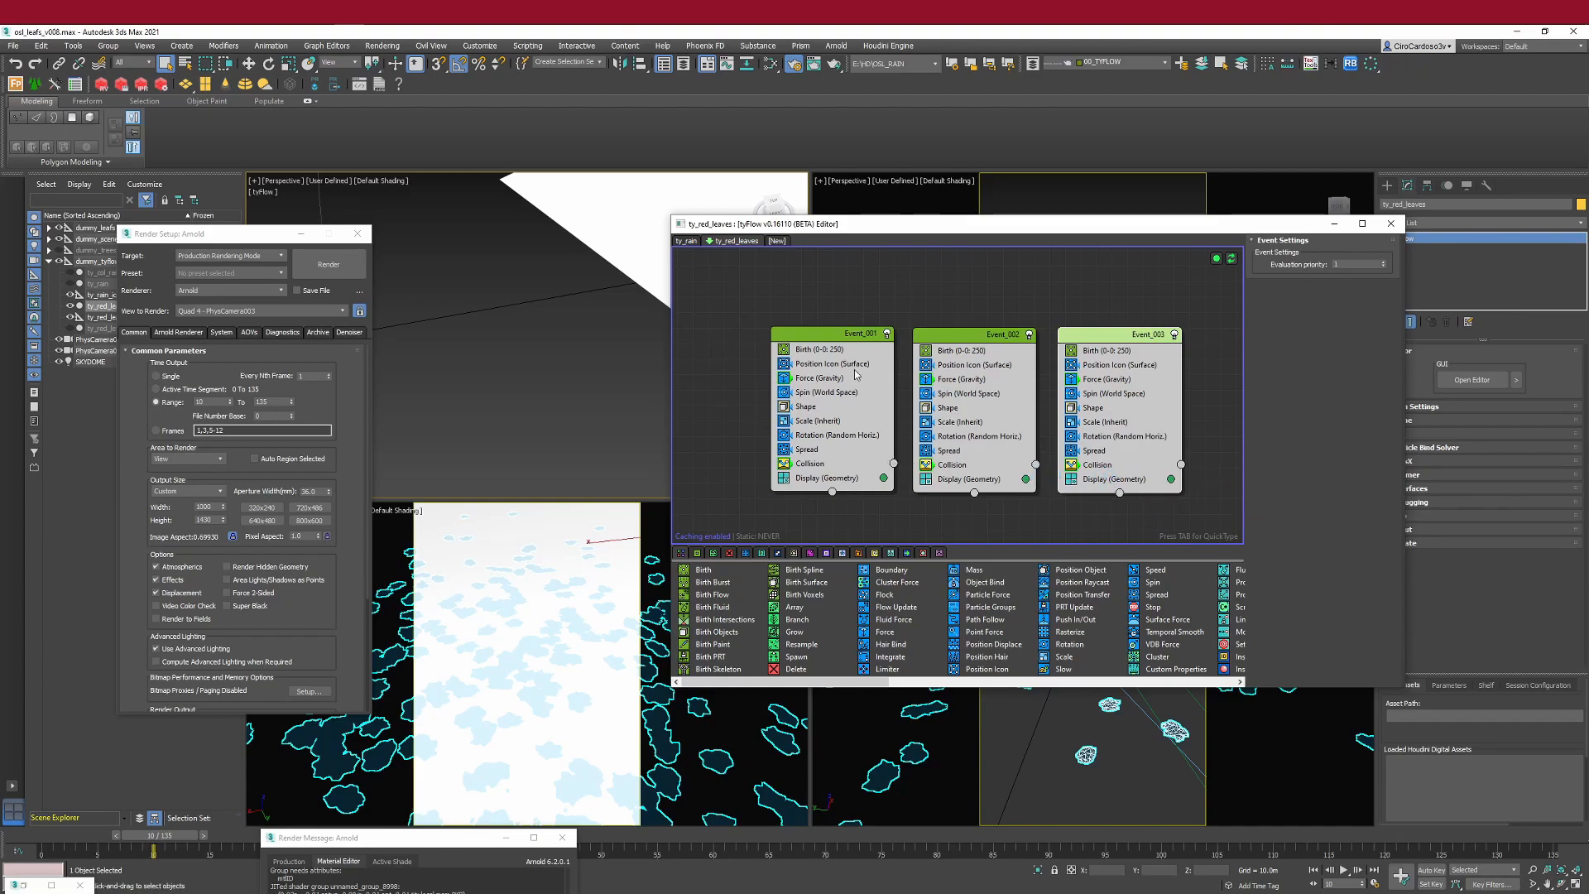
{"action": "left_click", "coordinate": [837, 335]}
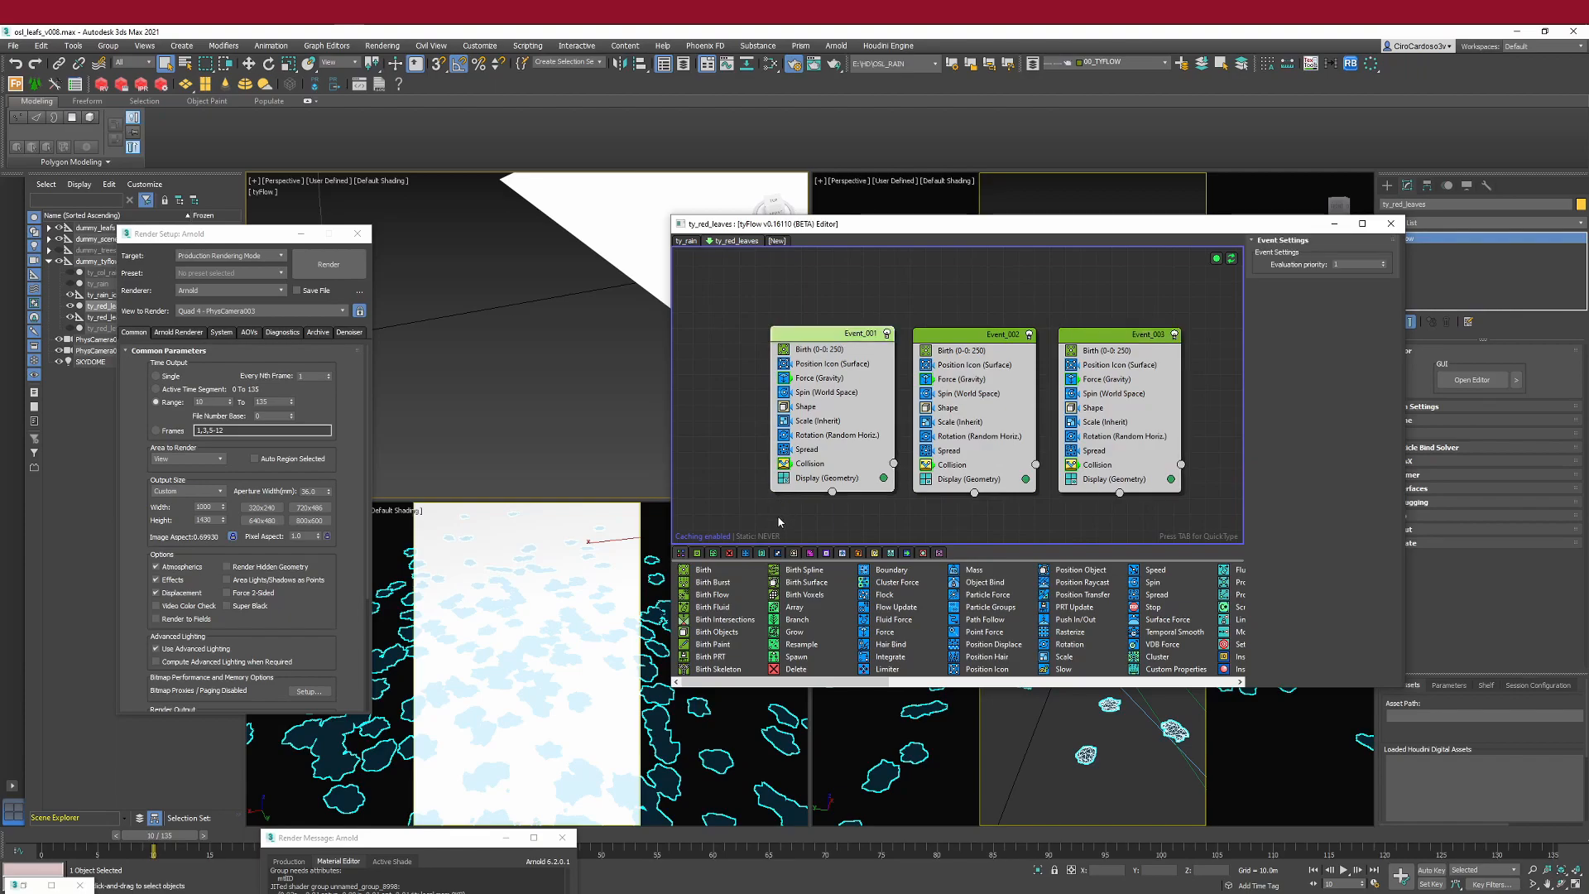
{"action": "left_click", "coordinate": [819, 466]}
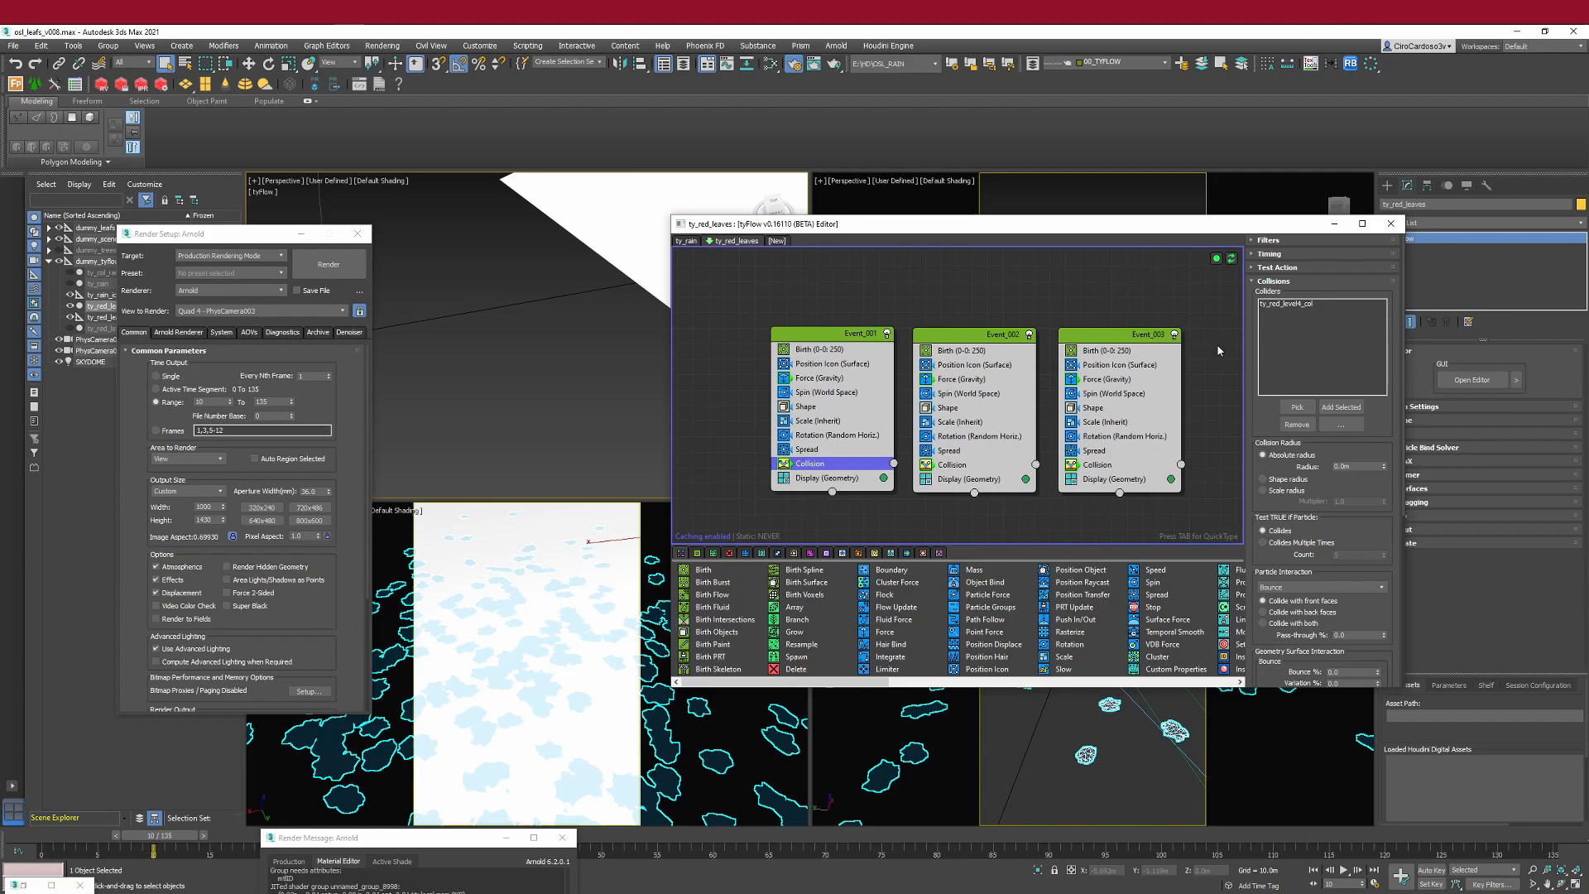
- Move the Render Setup window clear of the scene list and show its Arnold Renderer sampling settings
{"action": "left_click_drag", "start_coordinate": [269, 240], "coordinate": [539, 234]}
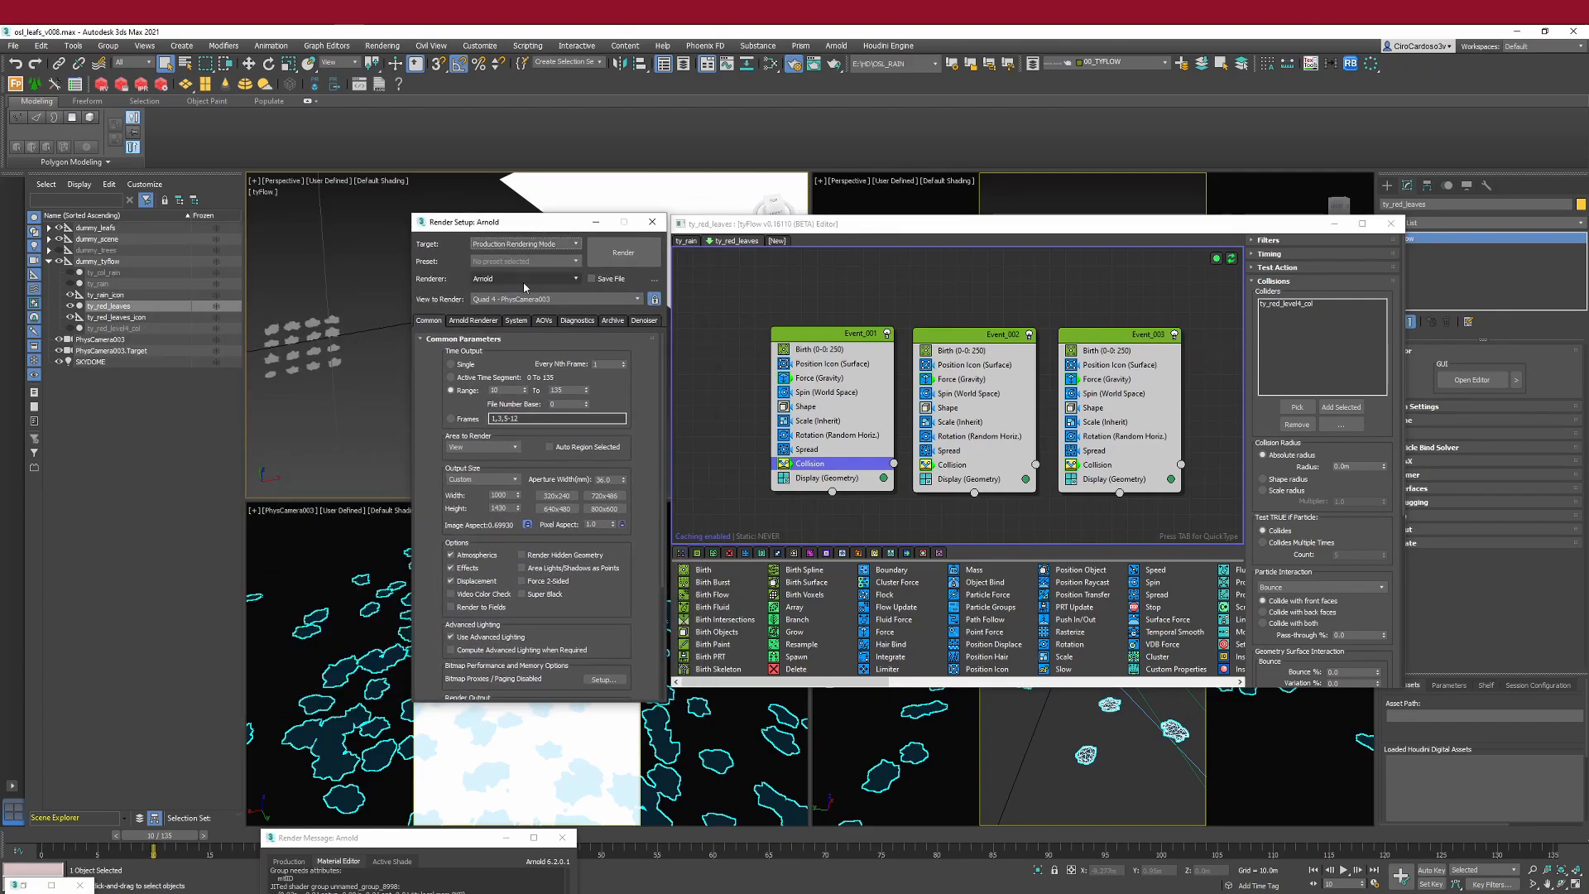
{"action": "left_click", "coordinate": [472, 321]}
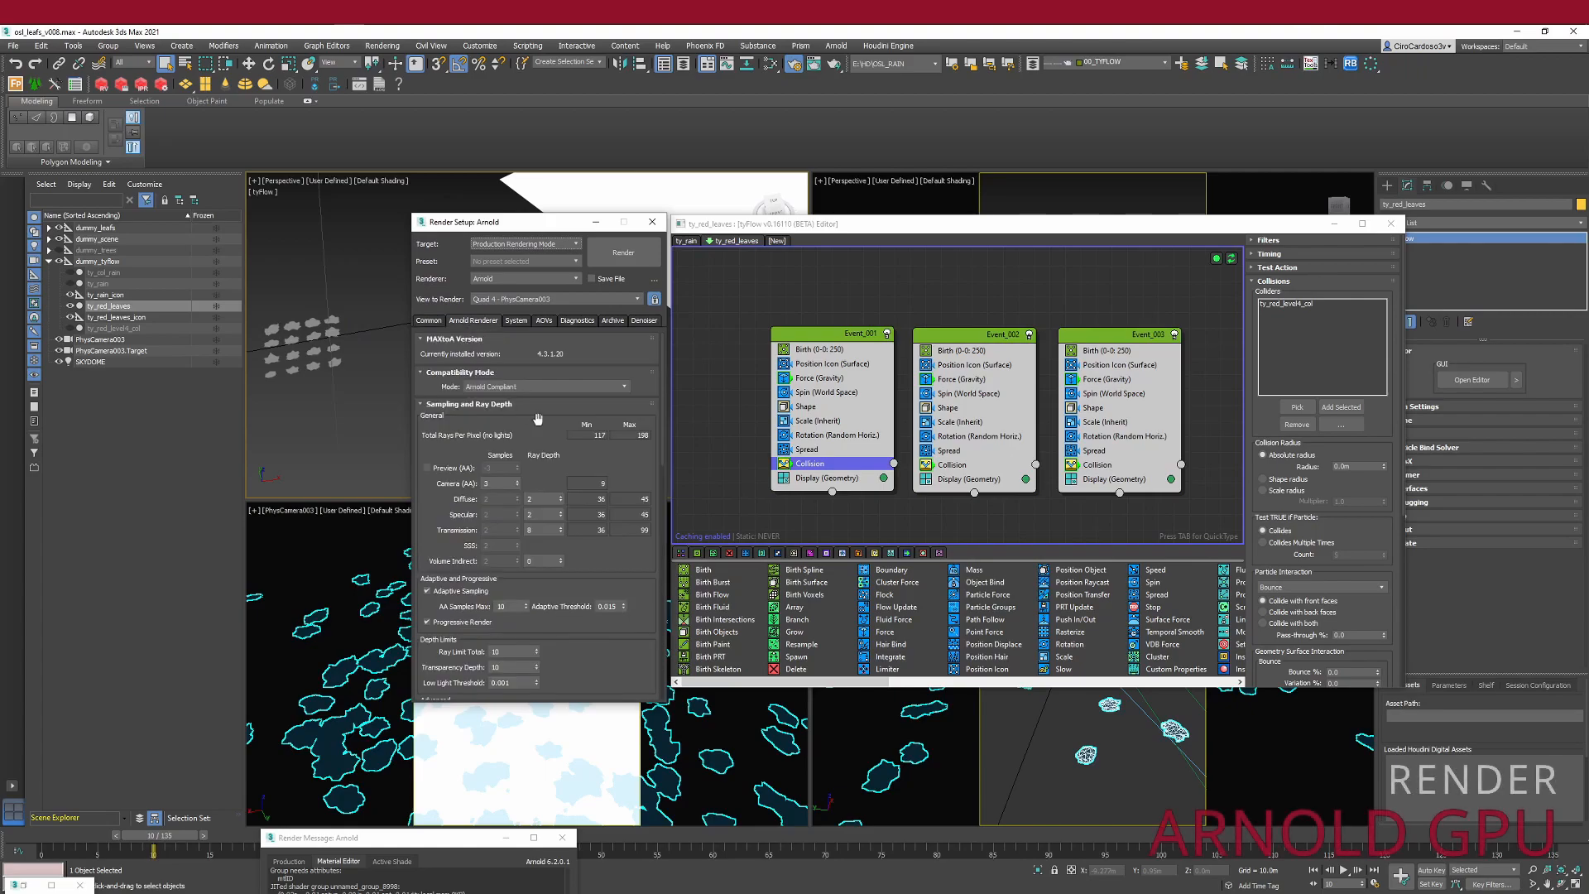
- Turn off Progressive Render in the Arnold Renderer sampling settings and show the AOV settings
{"action": "scroll", "coordinate": [597, 398], "scroll_direction": "down", "scroll_amount": 3}
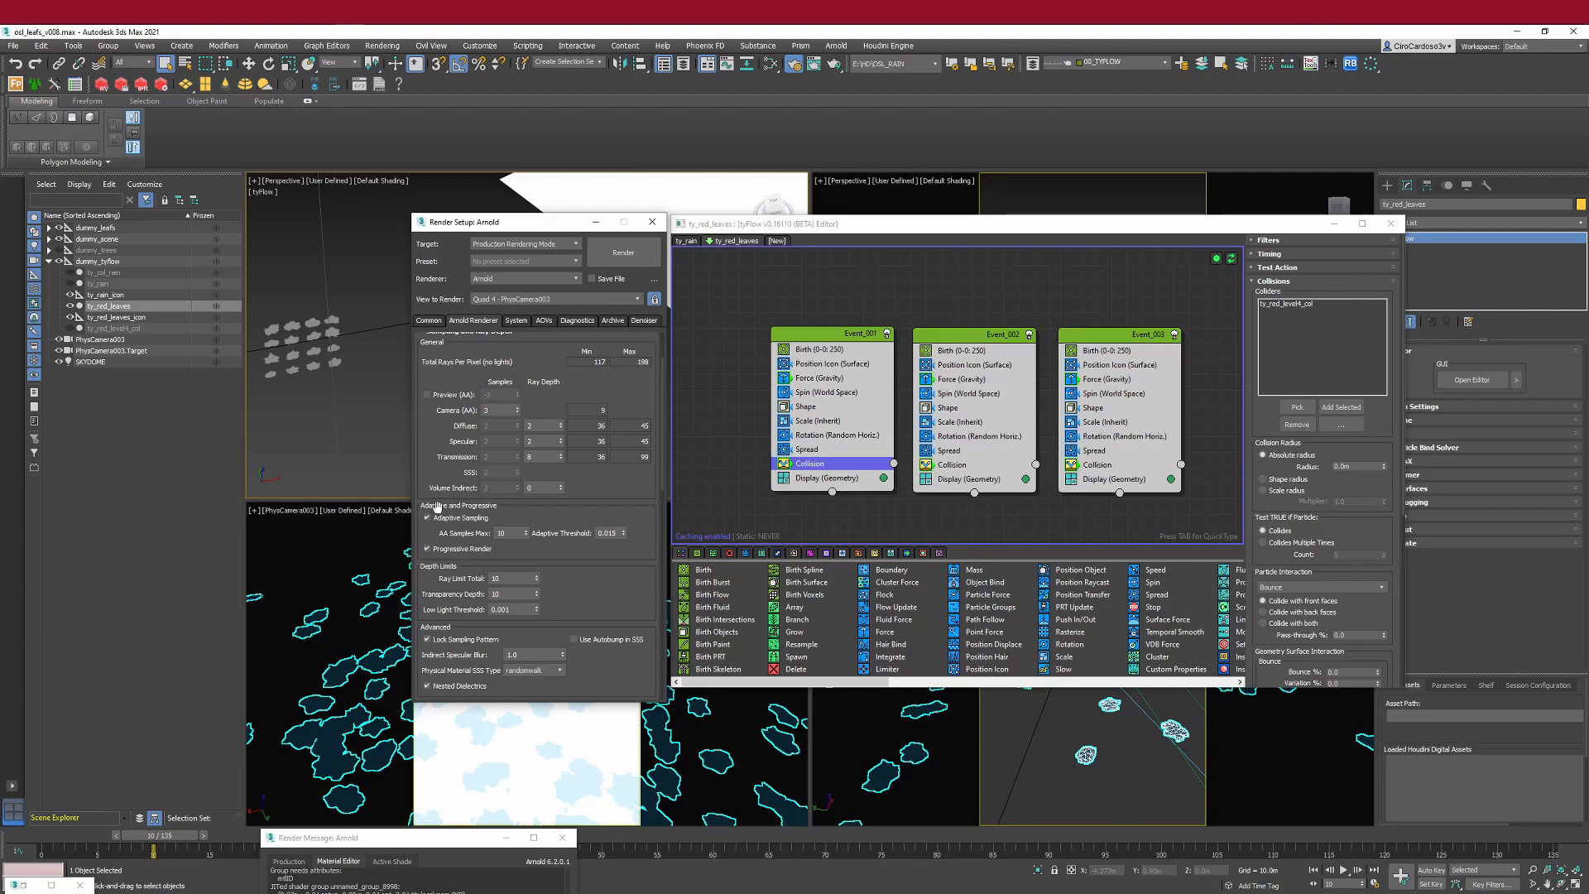
{"action": "left_click", "coordinate": [427, 550]}
{"action": "left_click", "coordinate": [544, 321]}
{"action": "left_click", "coordinate": [553, 352]}
{"action": "left_click_drag", "start_coordinate": [669, 267], "coordinate": [807, 236]}
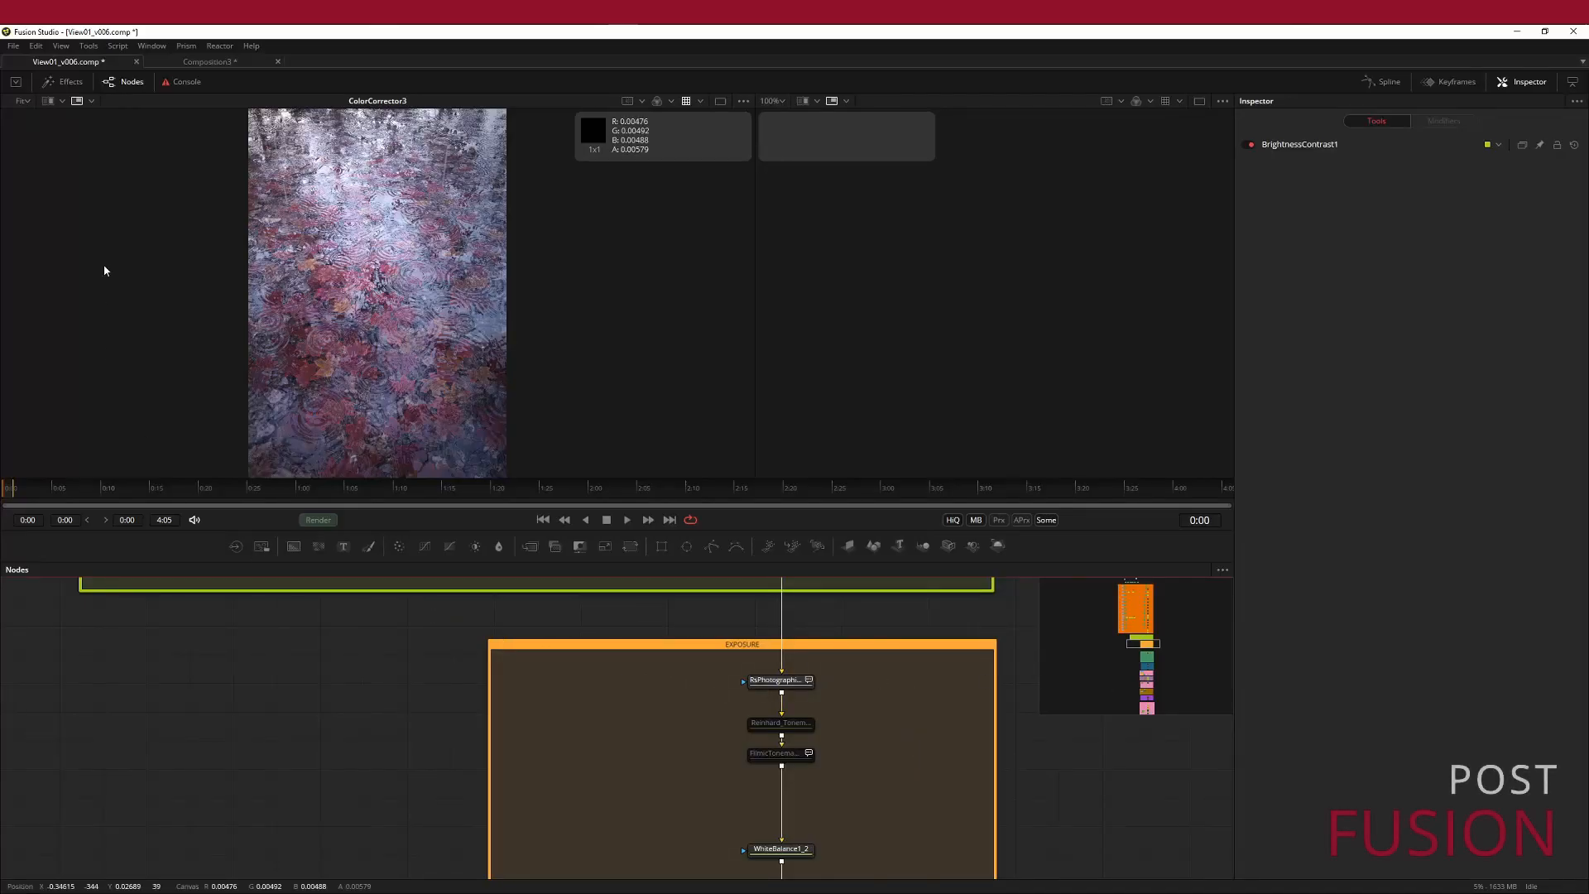
- Switch to Fusion Studio and examine the layout of the View01_v006.comp node tree around the EXPOSURE group
{"action": "middle_click_drag", "start_coordinate": [761, 734], "coordinate": [736, 820]}
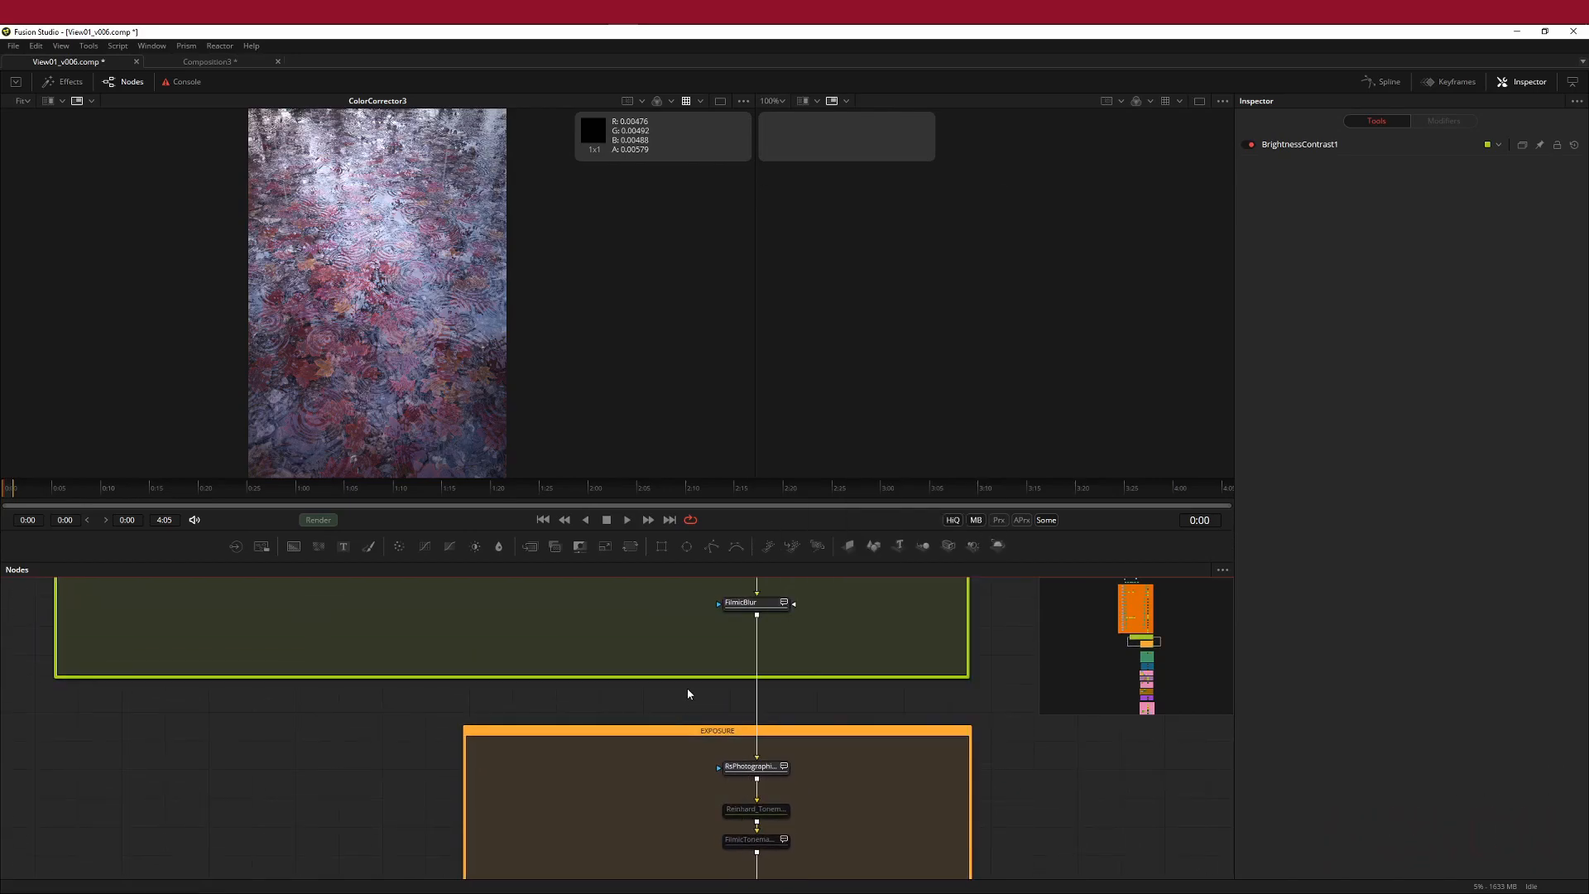
{"action": "scroll", "coordinate": [687, 693], "scroll_direction": "down", "scroll_amount": 8, "text": "ctrl"}
{"action": "middle_click_drag", "start_coordinate": [851, 710], "coordinate": [902, 682]}
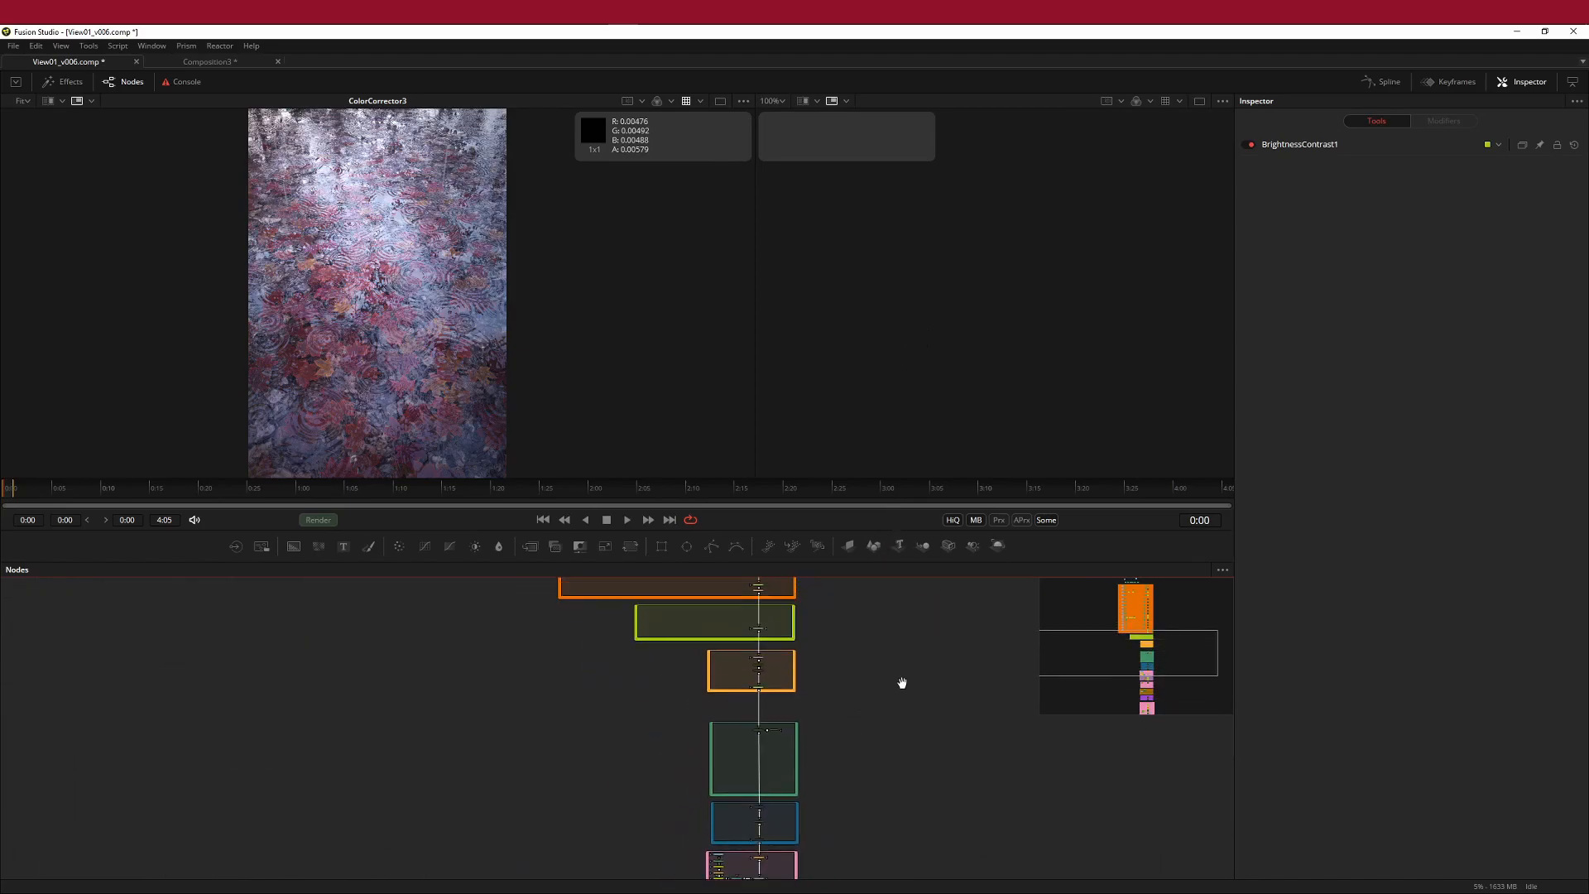
{"action": "scroll", "coordinate": [769, 687], "scroll_direction": "up", "scroll_amount": 6, "text": "ctrl"}
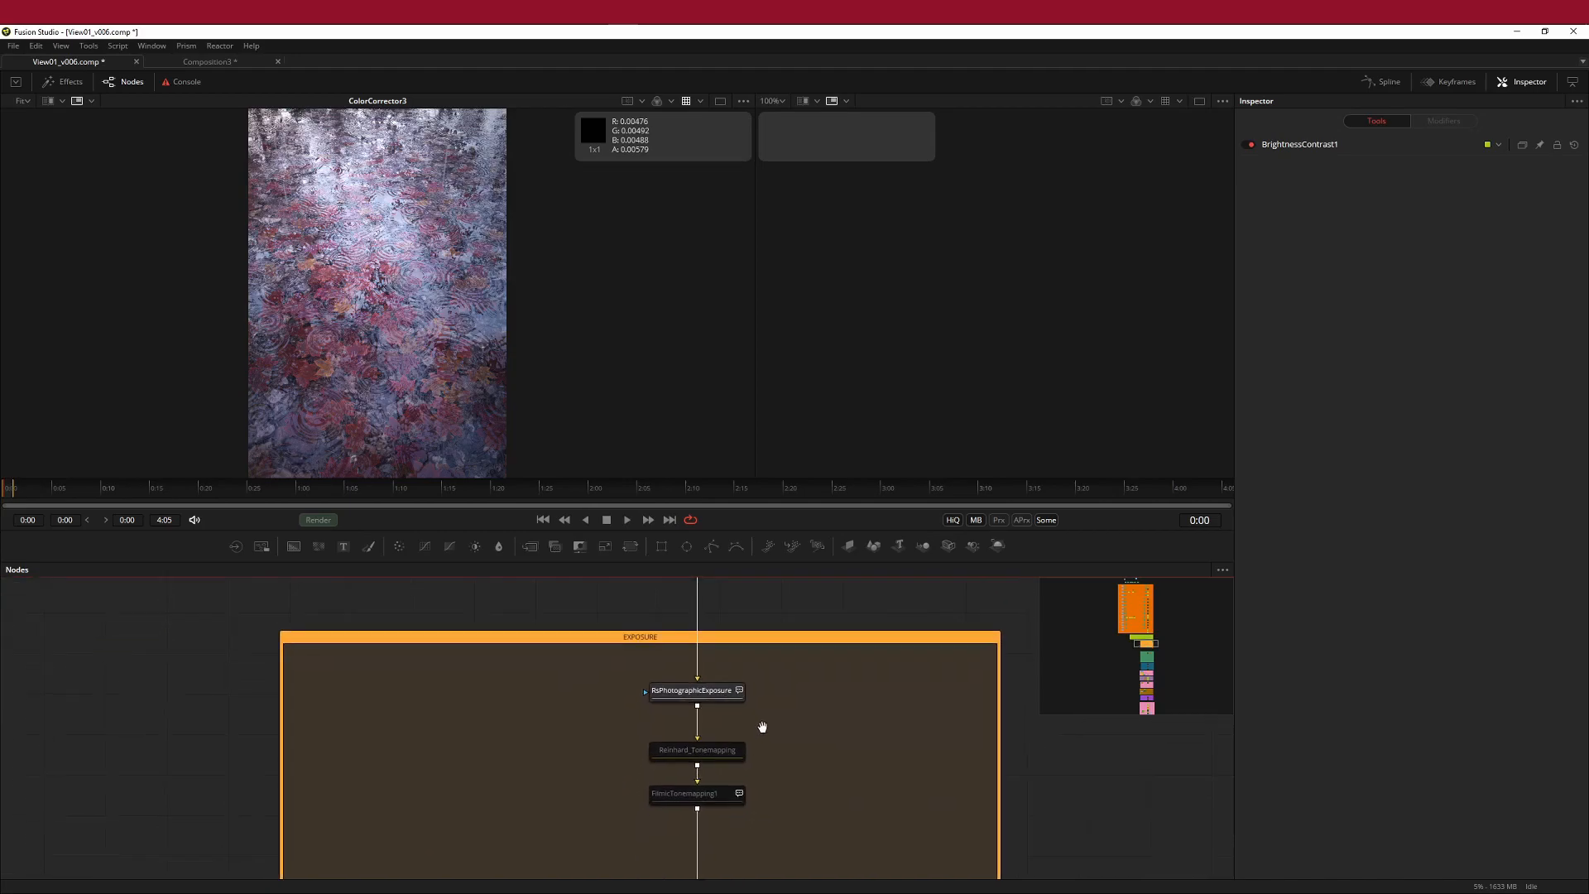
{"action": "middle_click_drag", "start_coordinate": [759, 734], "coordinate": [779, 698]}
- Switch to the untitled NukeX project for a look and minimize it to return to Fusion Studio
{"action": "left_click", "coordinate": [1110, 12]}
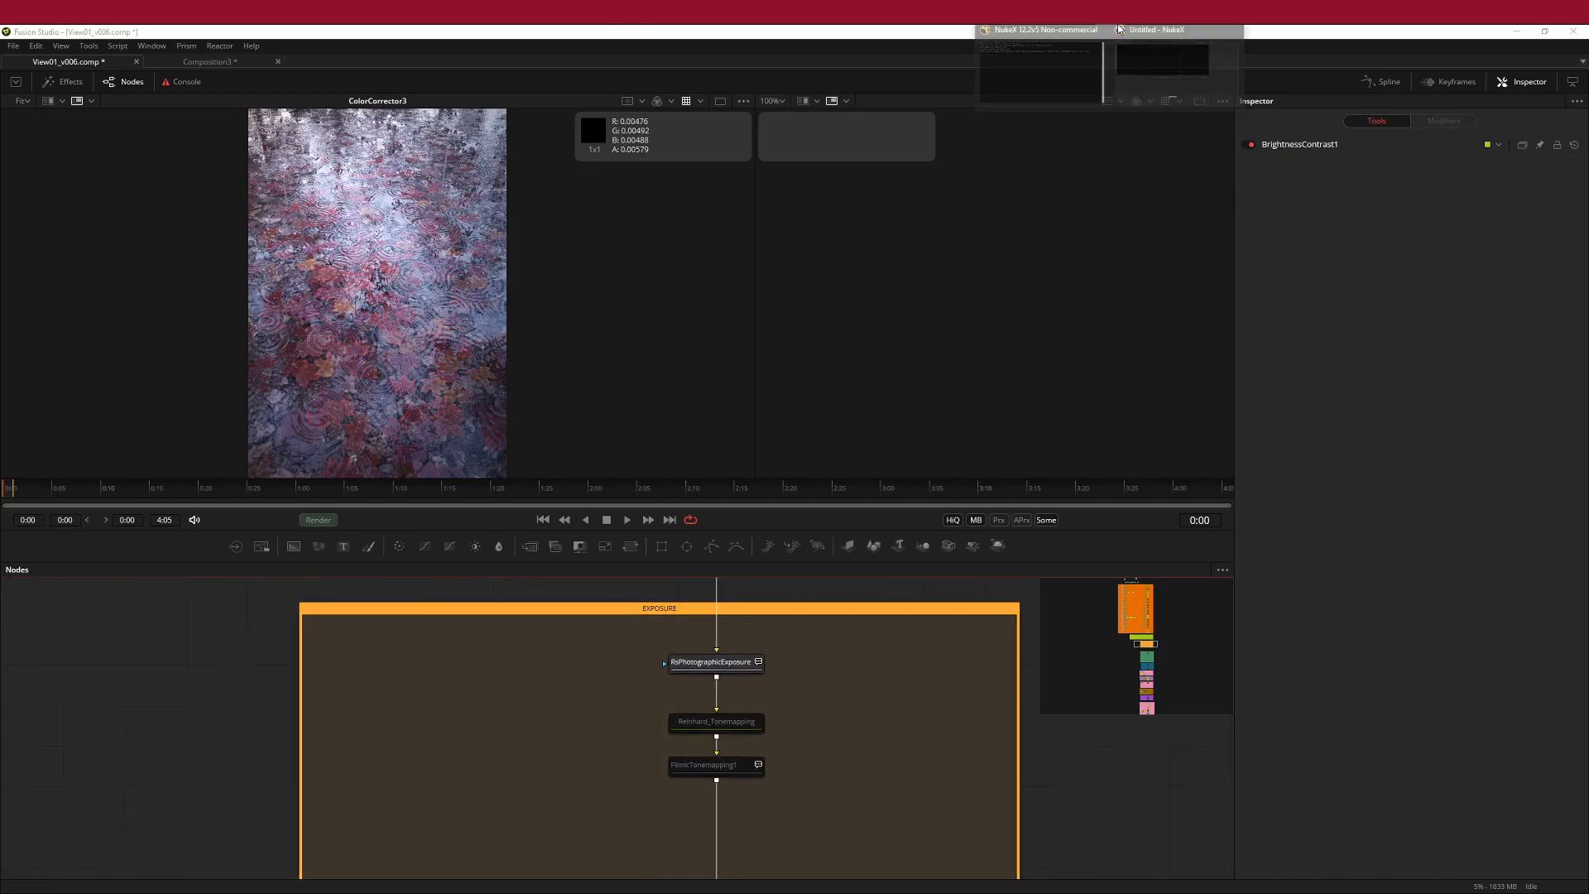
{"action": "left_click", "coordinate": [1033, 77]}
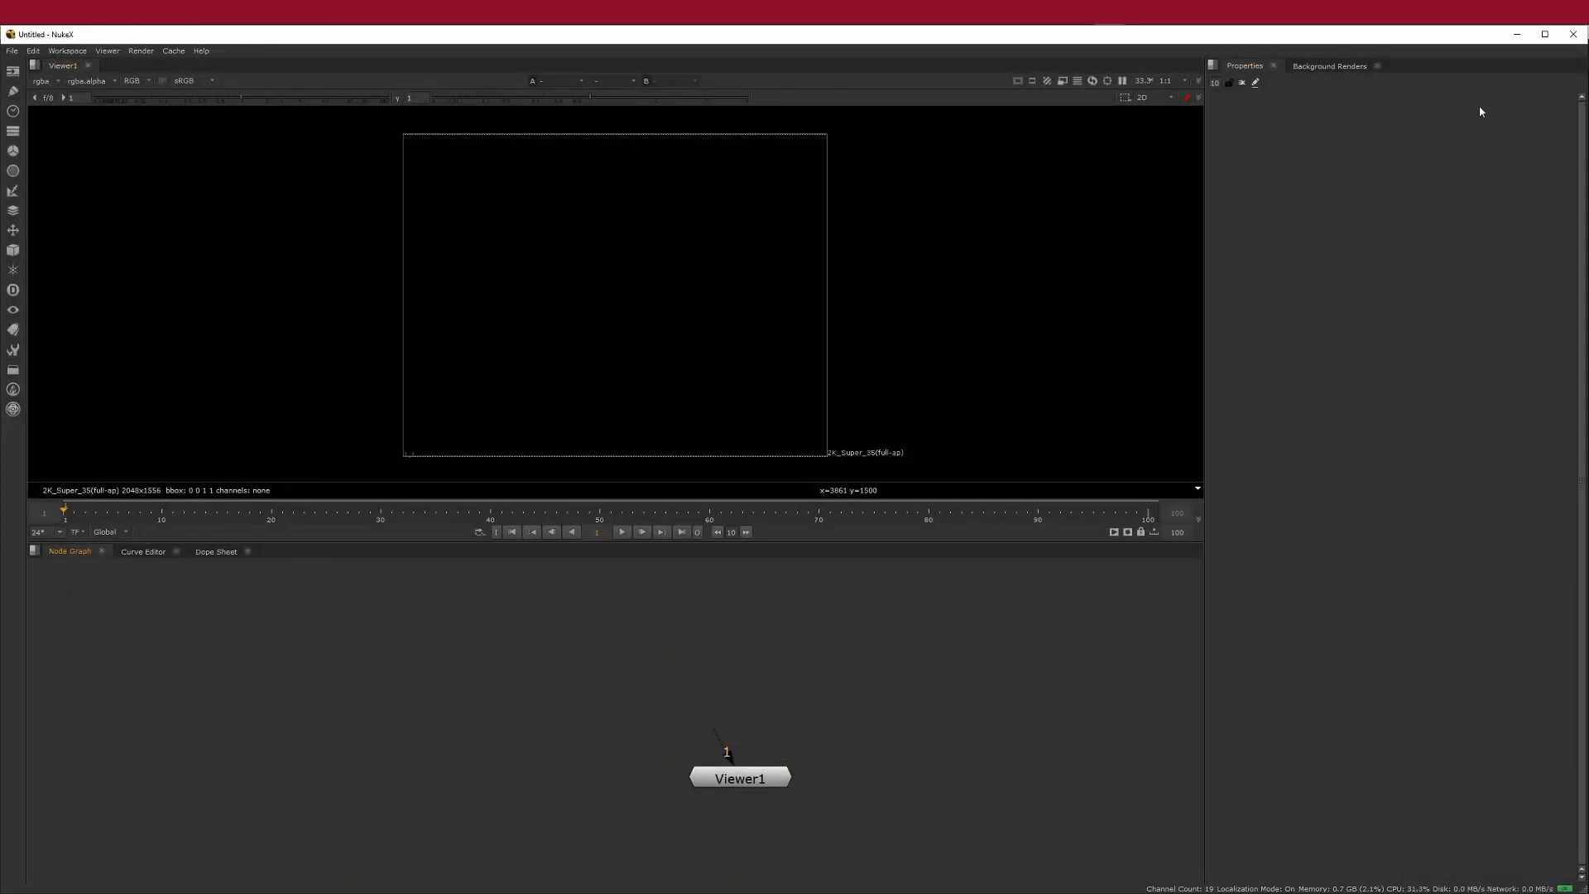
{"action": "left_click", "coordinate": [1518, 34]}
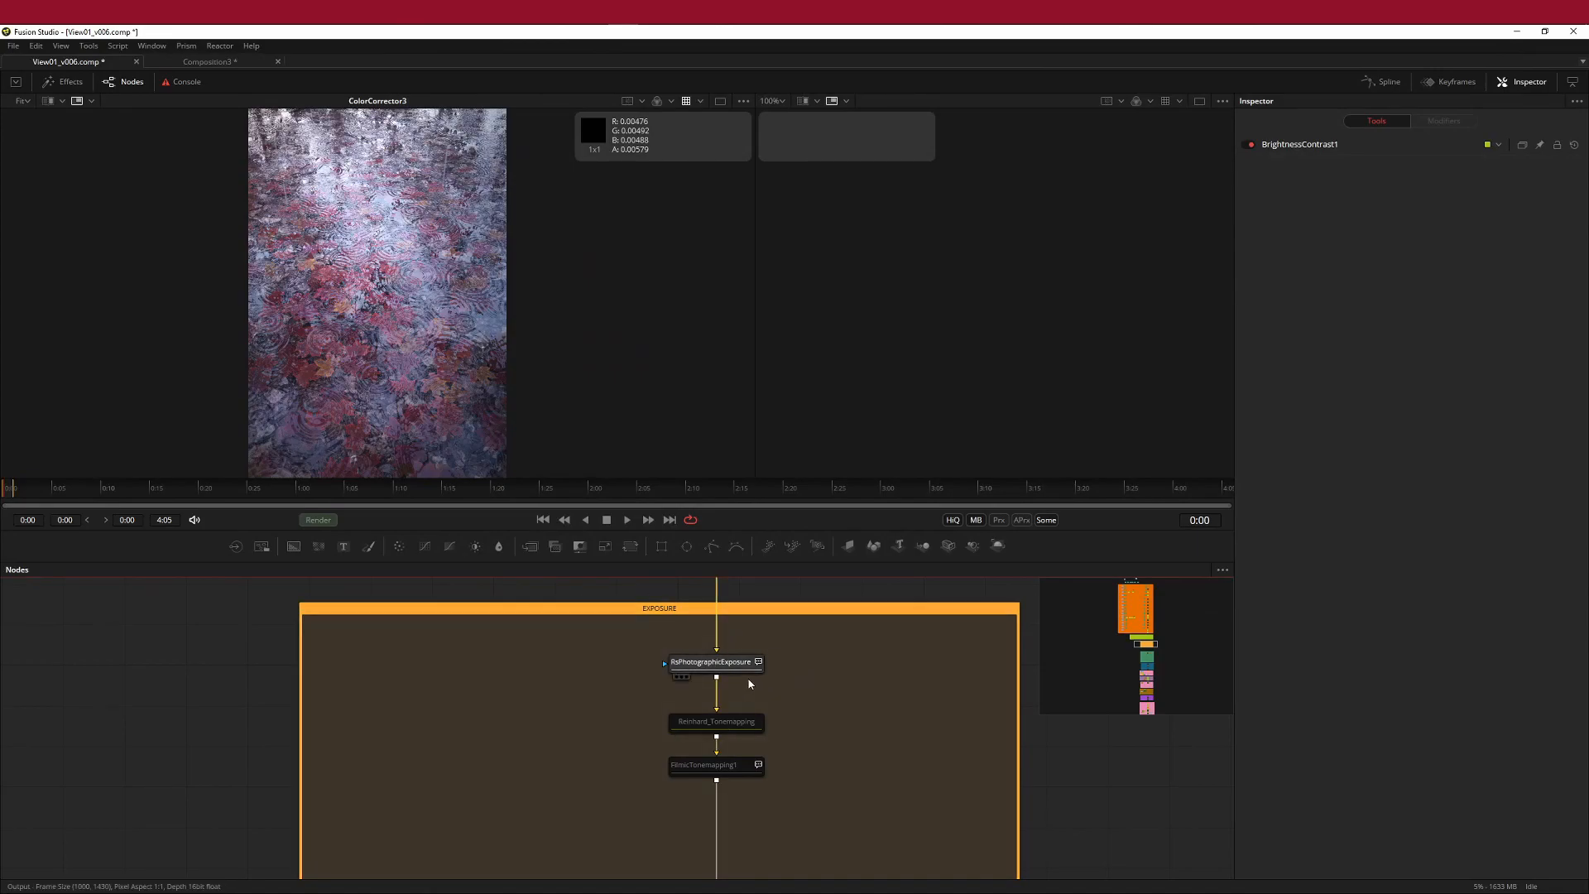
- Show the RsPhotographicExposure node's settings and examine the groups below it down to the BLOOM group
{"action": "left_click", "coordinate": [729, 663]}
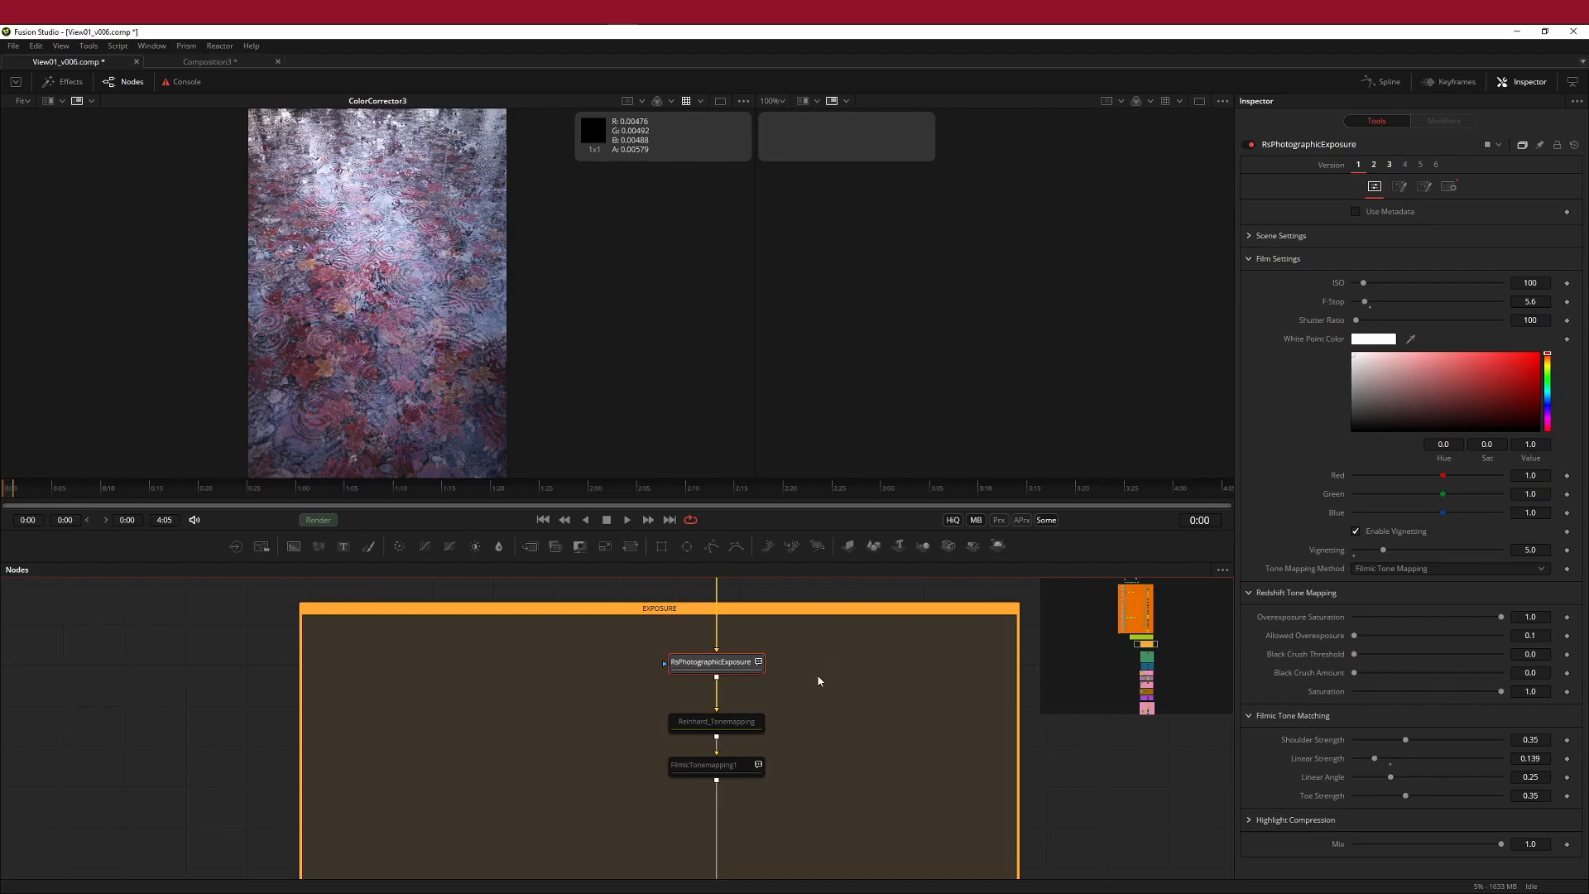
{"action": "scroll", "coordinate": [745, 687], "scroll_direction": "down", "scroll_amount": 6}
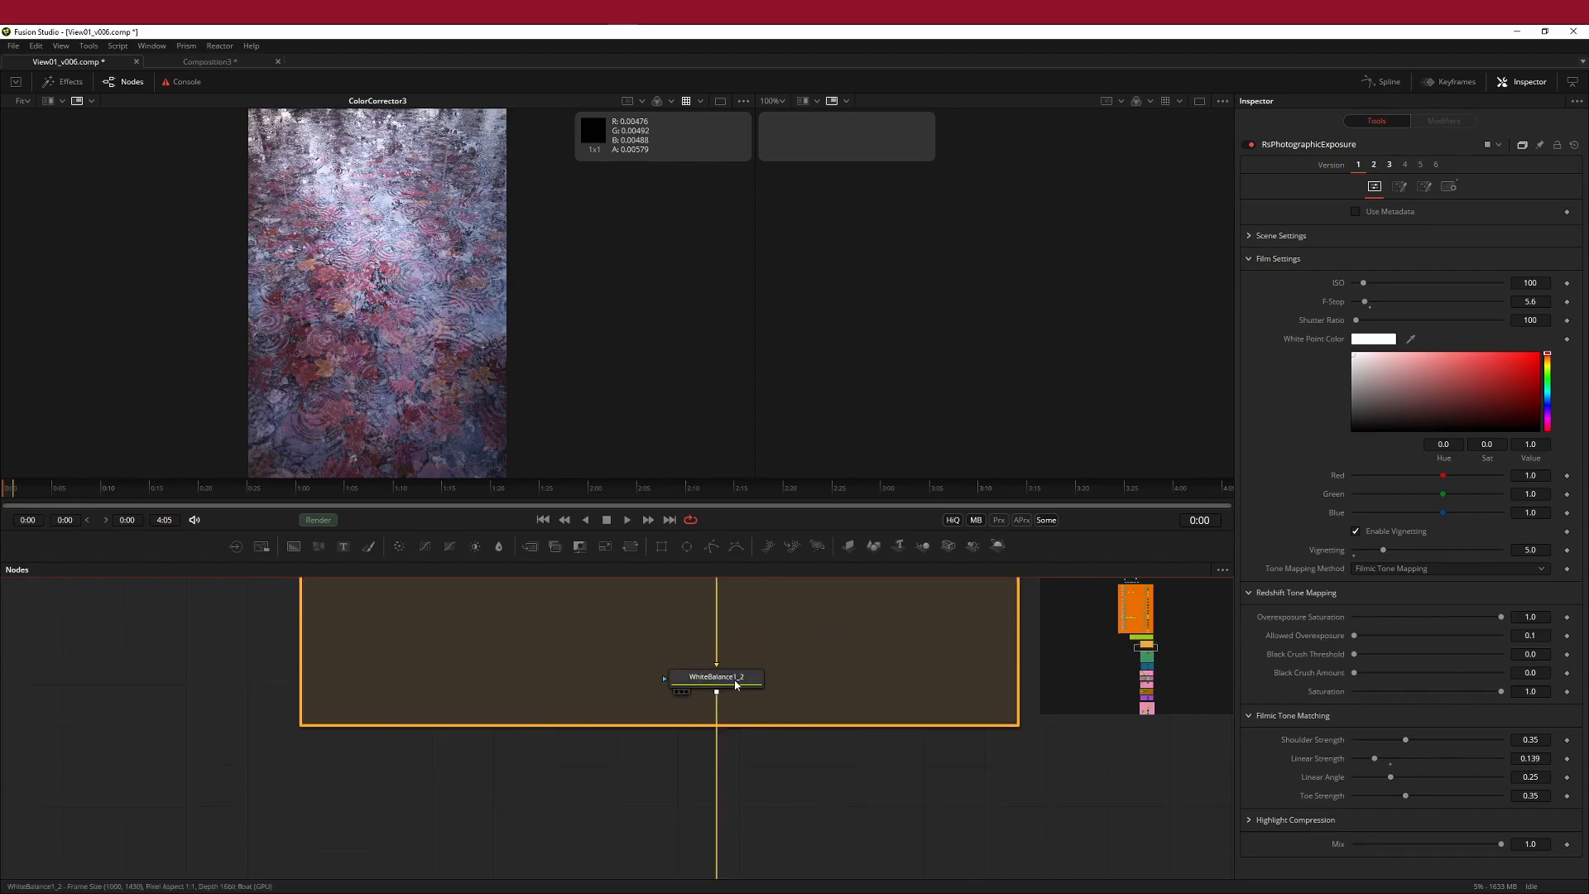
{"action": "scroll", "coordinate": [735, 686], "scroll_direction": "down", "scroll_amount": 2}
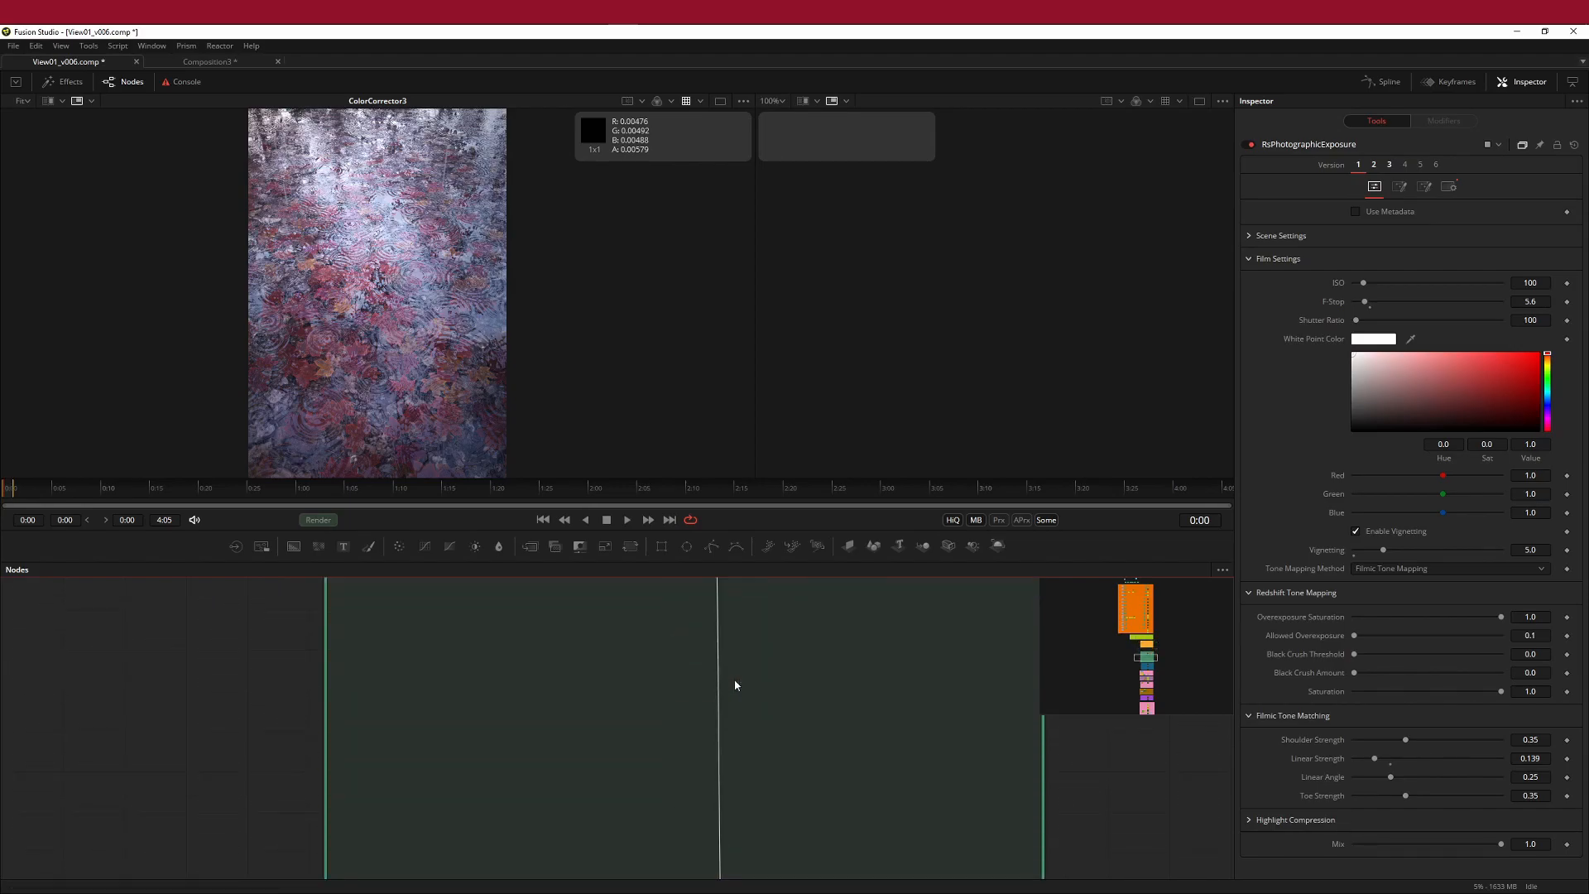
{"action": "scroll", "coordinate": [728, 685], "scroll_direction": "down", "scroll_amount": 3}
{"action": "scroll", "coordinate": [728, 685], "scroll_direction": "down", "scroll_amount": 6}
{"action": "scroll", "coordinate": [728, 684], "scroll_direction": "down", "scroll_amount": 2}
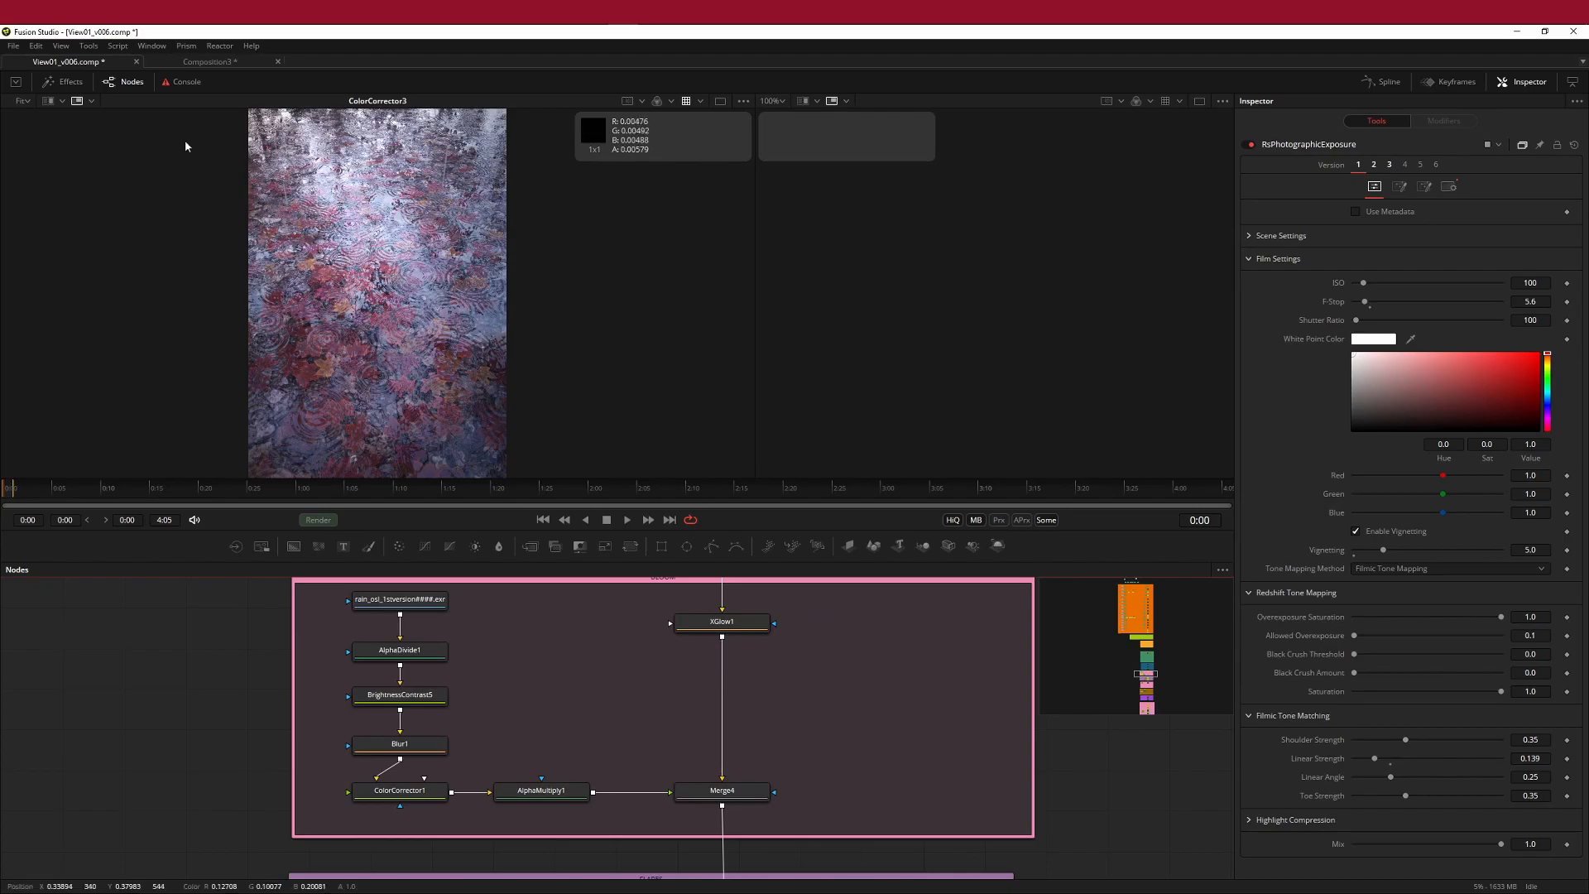
- Open the Repath All Loaders script, exclude GeoLoaders, Proxy and Savers, and cancel it without entering any paths
{"action": "left_click", "coordinate": [117, 47]}
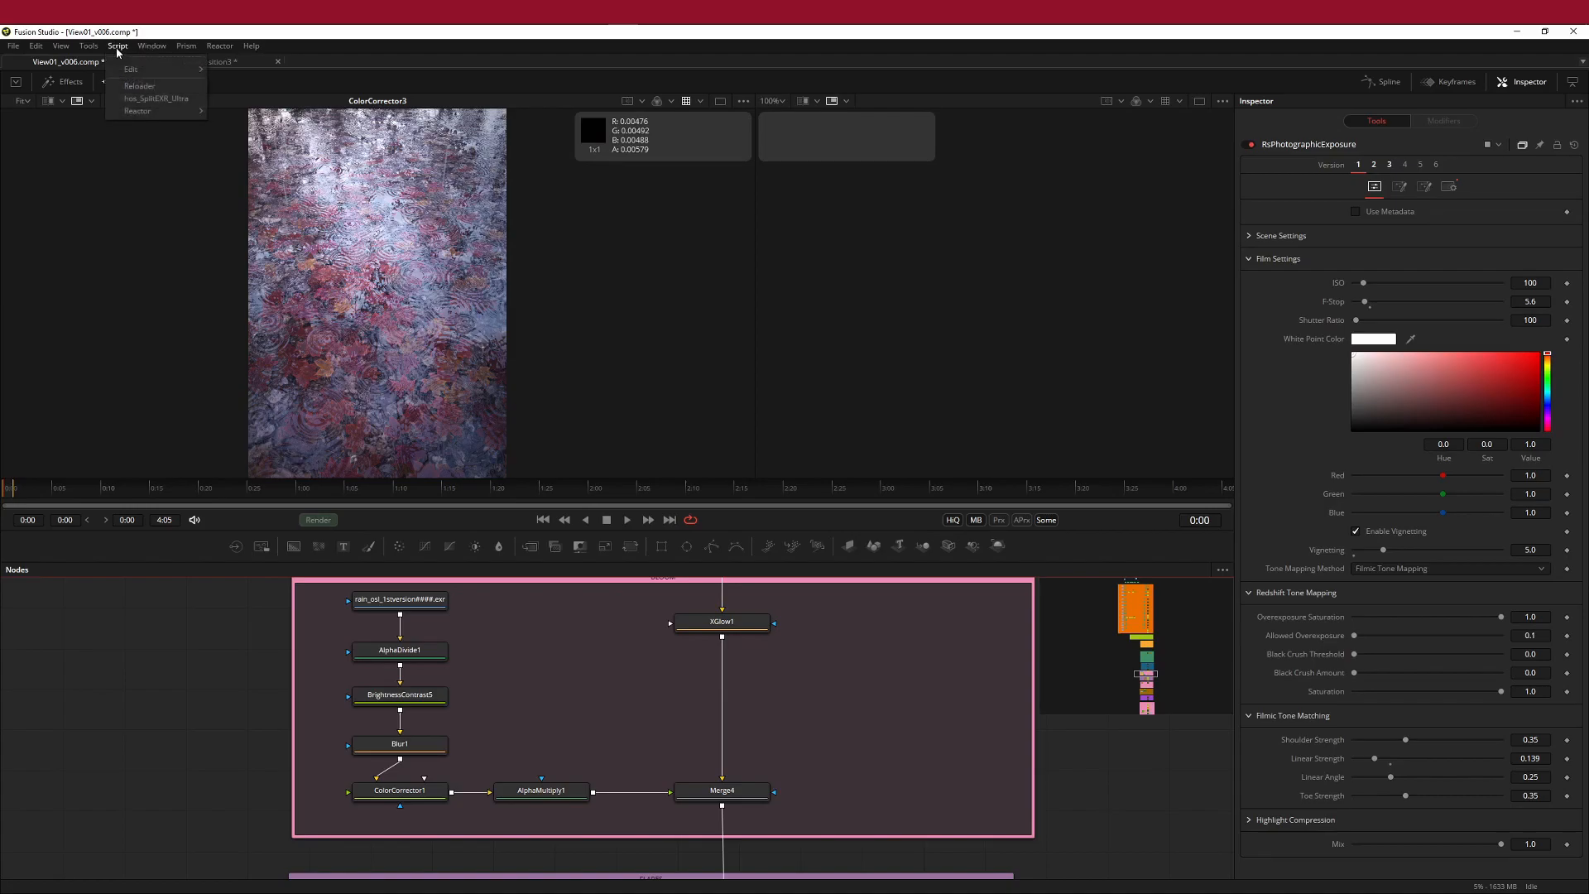
{"action": "left_click", "coordinate": [155, 94]}
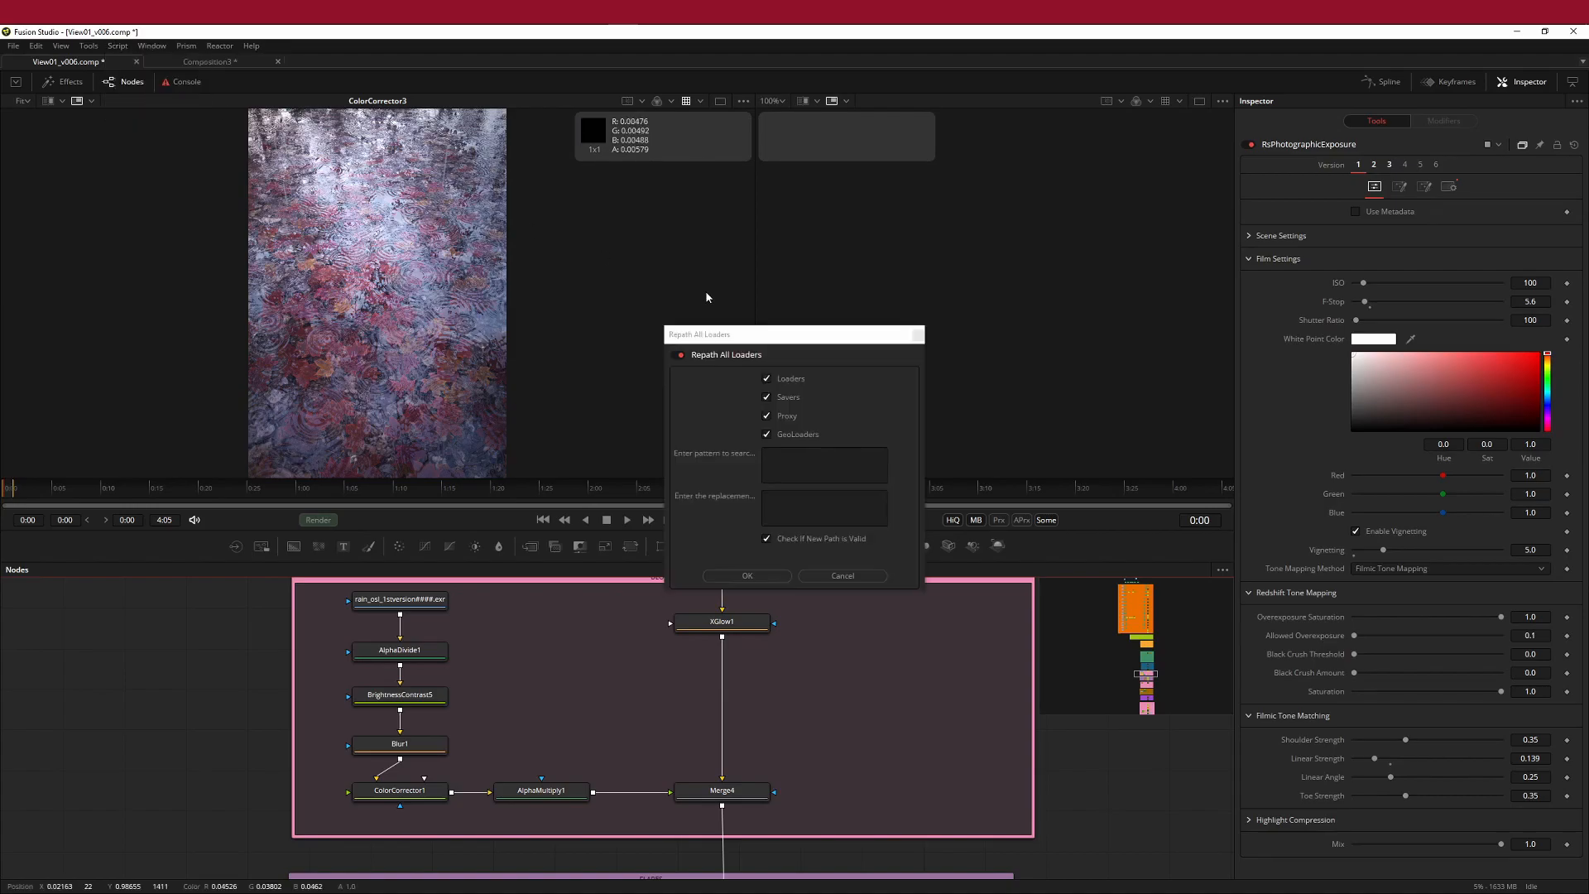
{"action": "left_click_drag", "start_coordinate": [763, 329], "coordinate": [569, 320]}
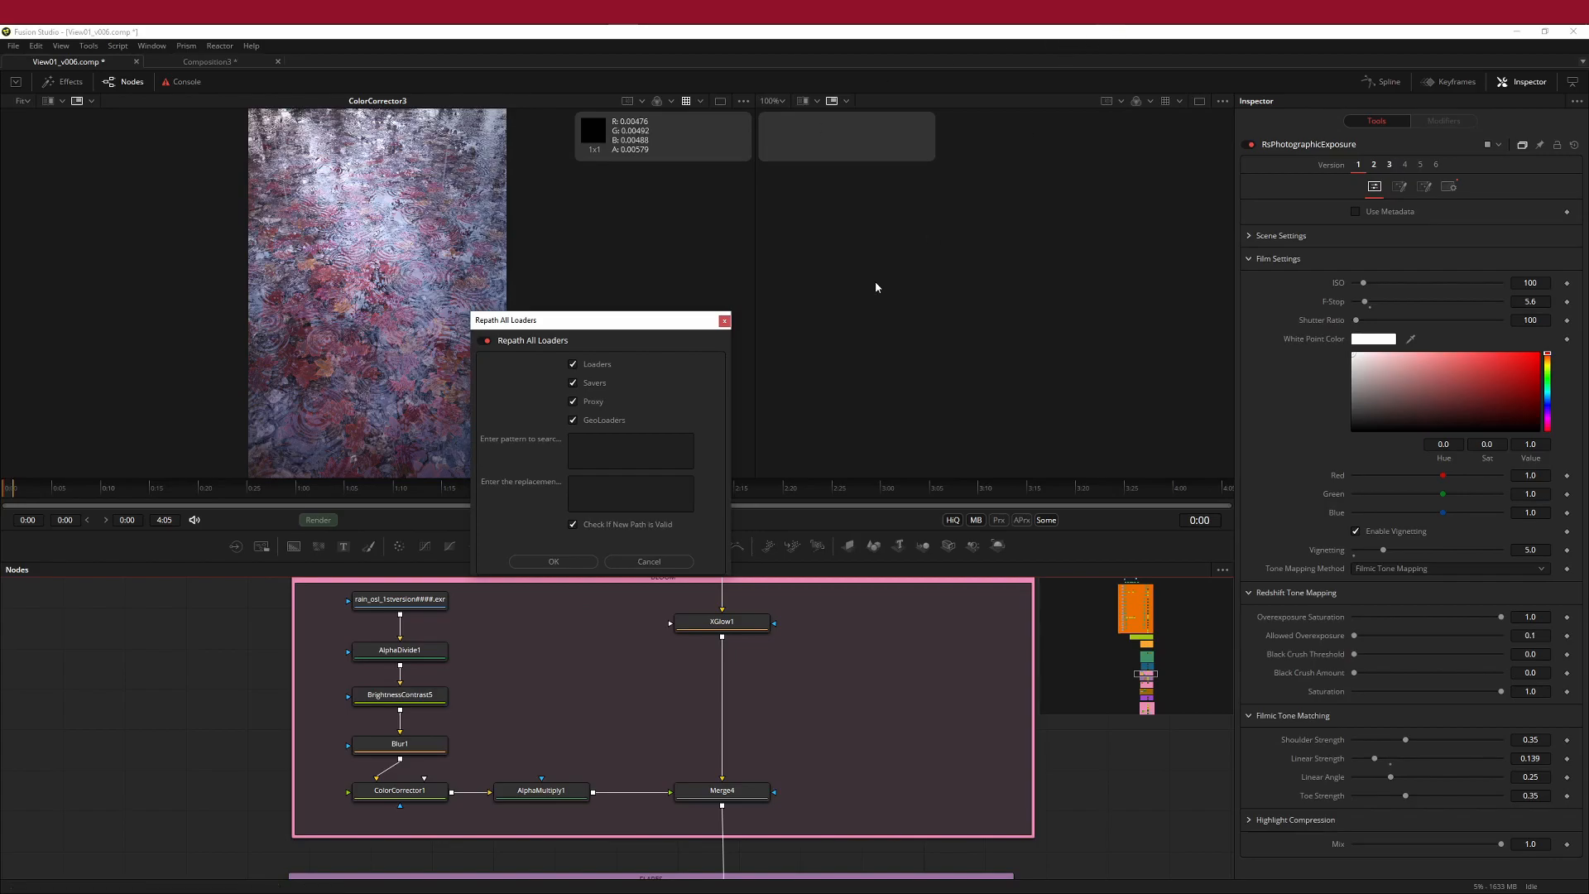
{"action": "left_click", "coordinate": [573, 421]}
{"action": "left_click", "coordinate": [572, 402]}
{"action": "left_click", "coordinate": [572, 383]}
{"action": "left_click", "coordinate": [615, 453]}
{"action": "left_click", "coordinate": [596, 482]}
{"action": "left_click", "coordinate": [644, 562]}
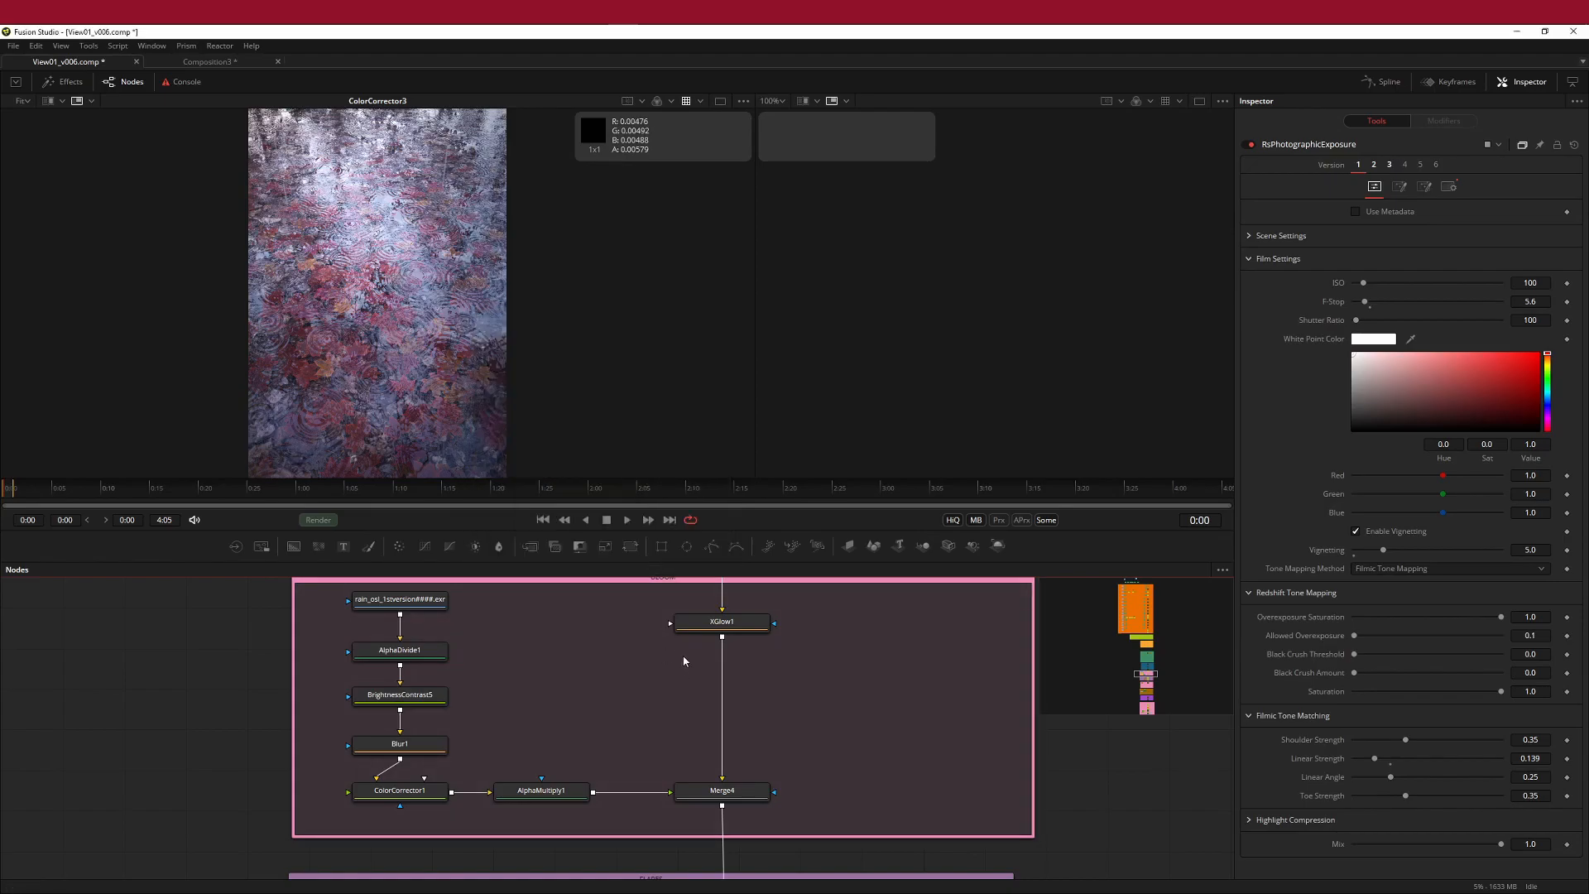
- Examine the node tree from the BLOOM group back up through the REFORMAT group
{"action": "scroll", "coordinate": [746, 733], "scroll_direction": "up", "scroll_amount": 2}
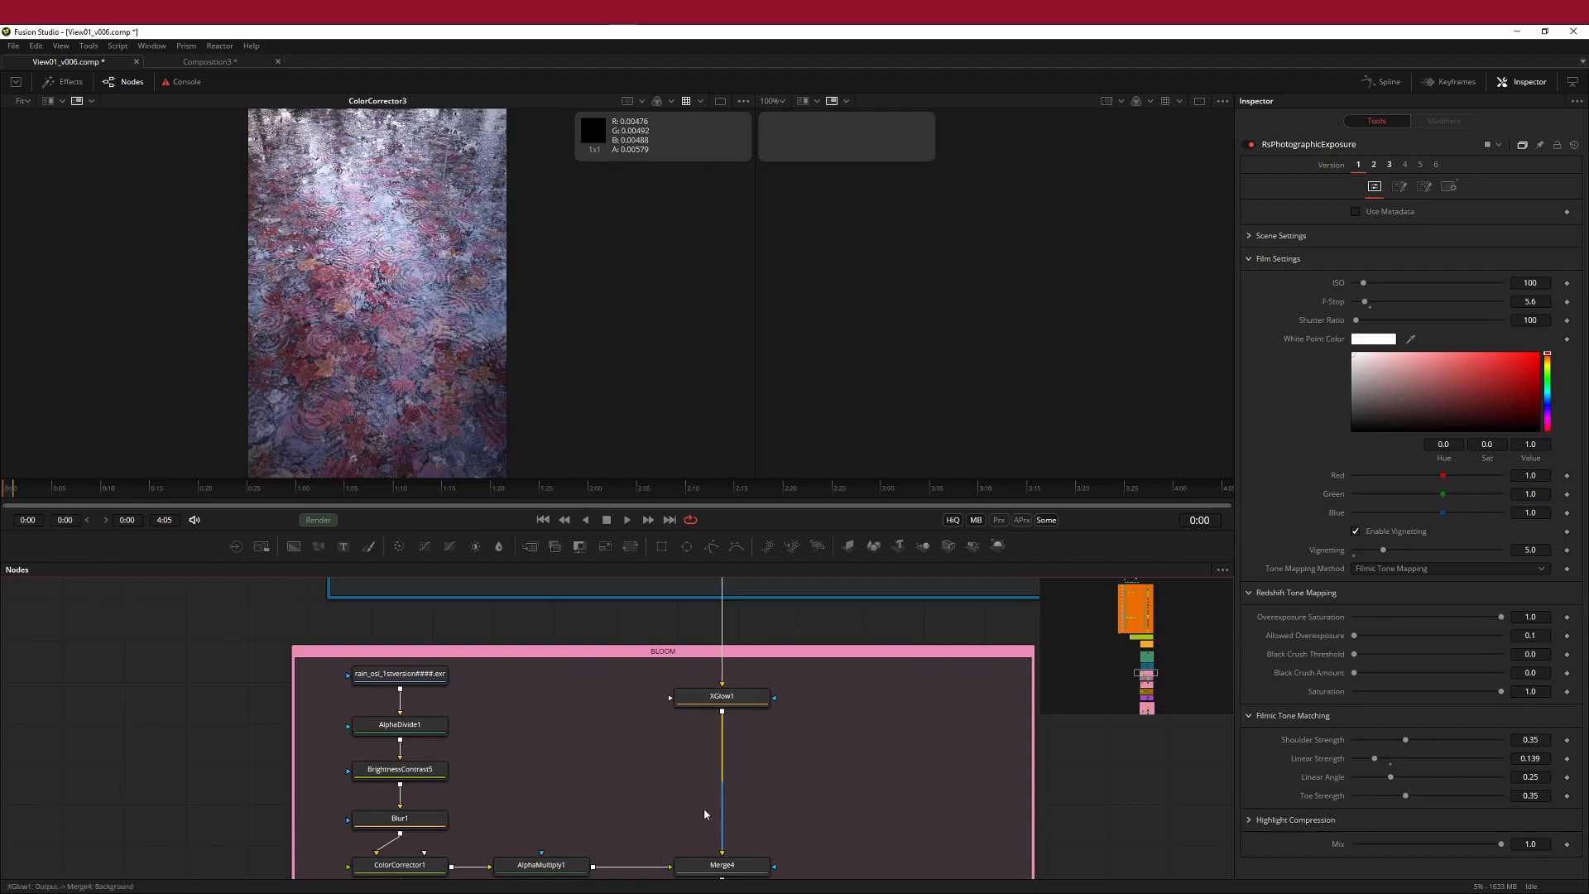
{"action": "scroll", "coordinate": [721, 807], "scroll_direction": "up", "scroll_amount": 8}
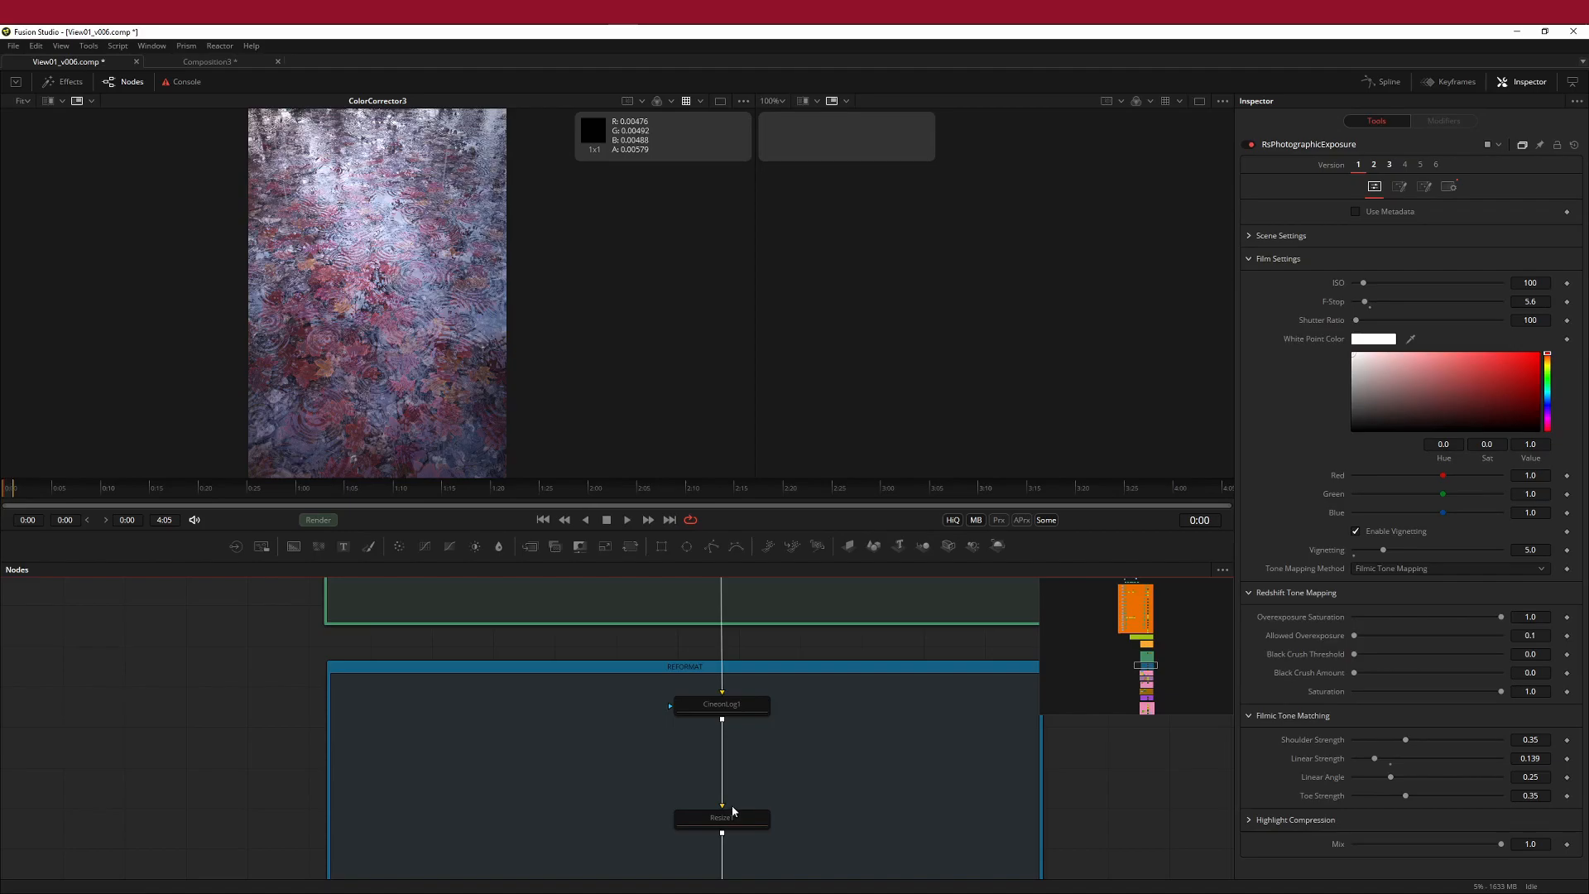
{"action": "scroll", "coordinate": [725, 796], "scroll_direction": "up", "scroll_amount": 1}
{"action": "scroll", "coordinate": [723, 793], "scroll_direction": "up", "scroll_amount": 5}
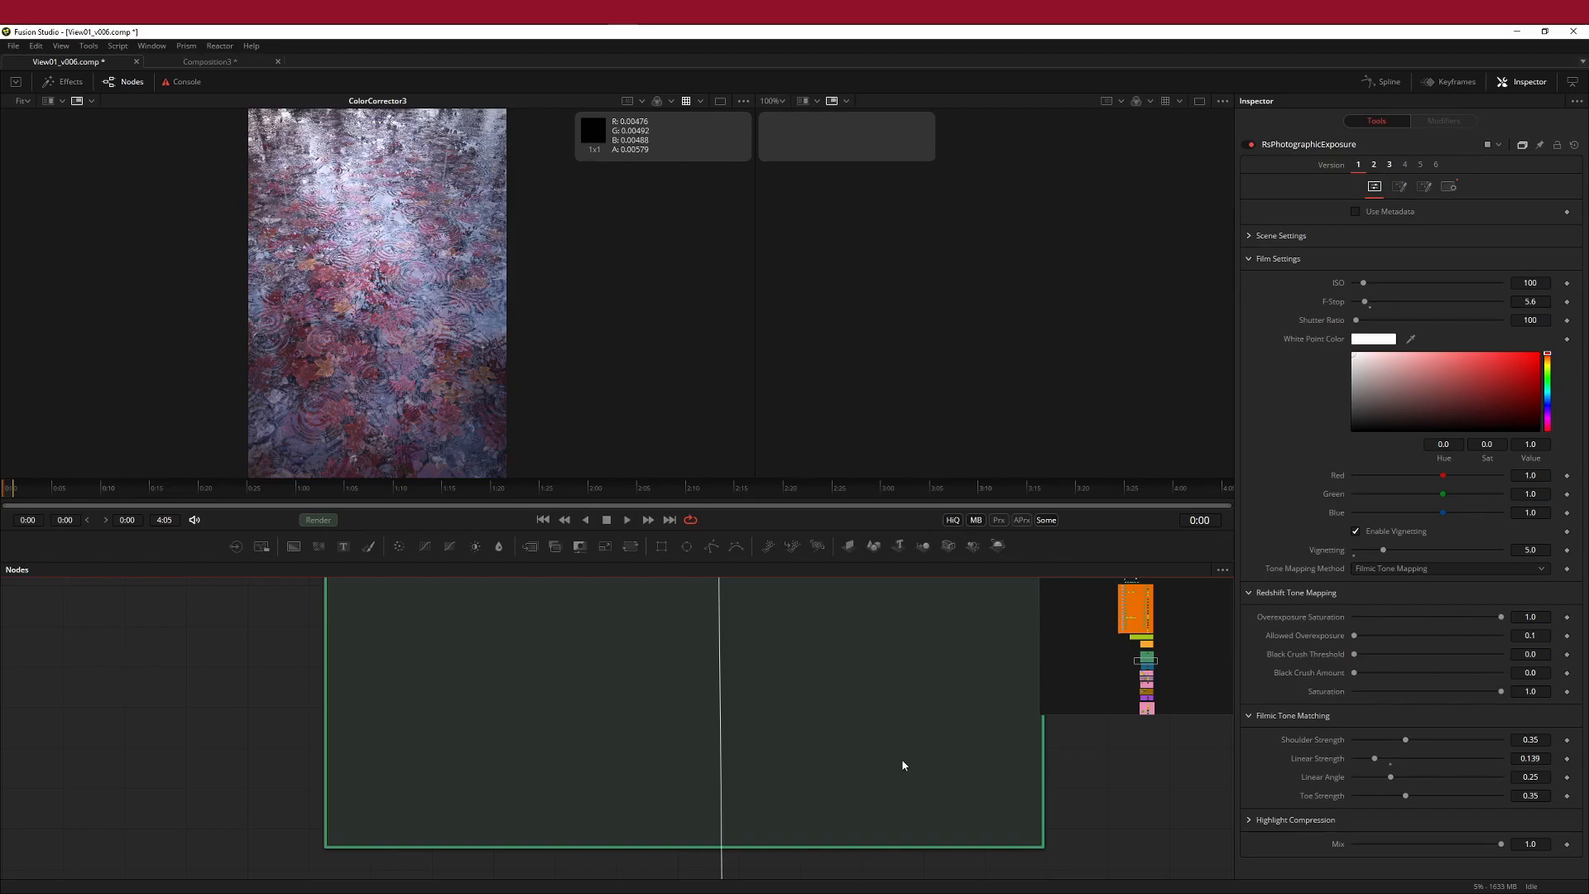
- Switch to Composition3 and align the Cryptomatte1 node horizontally beside the crypto_material.exr loader, leaving Cryptomatte1 selected
{"action": "left_click", "coordinate": [227, 66]}
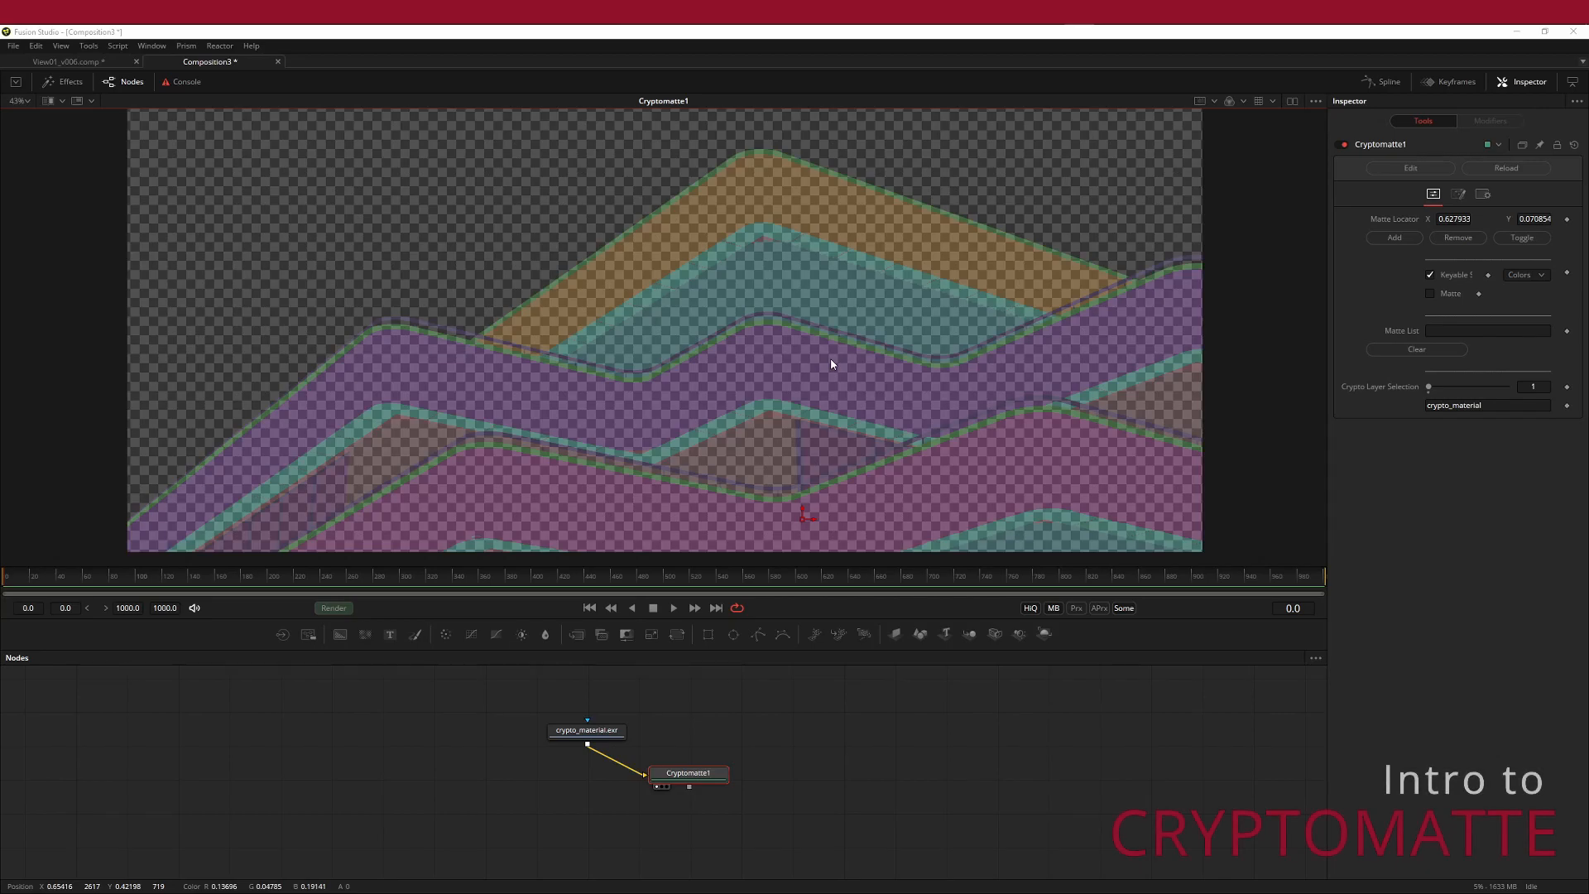
{"action": "left_click", "coordinate": [587, 730]}
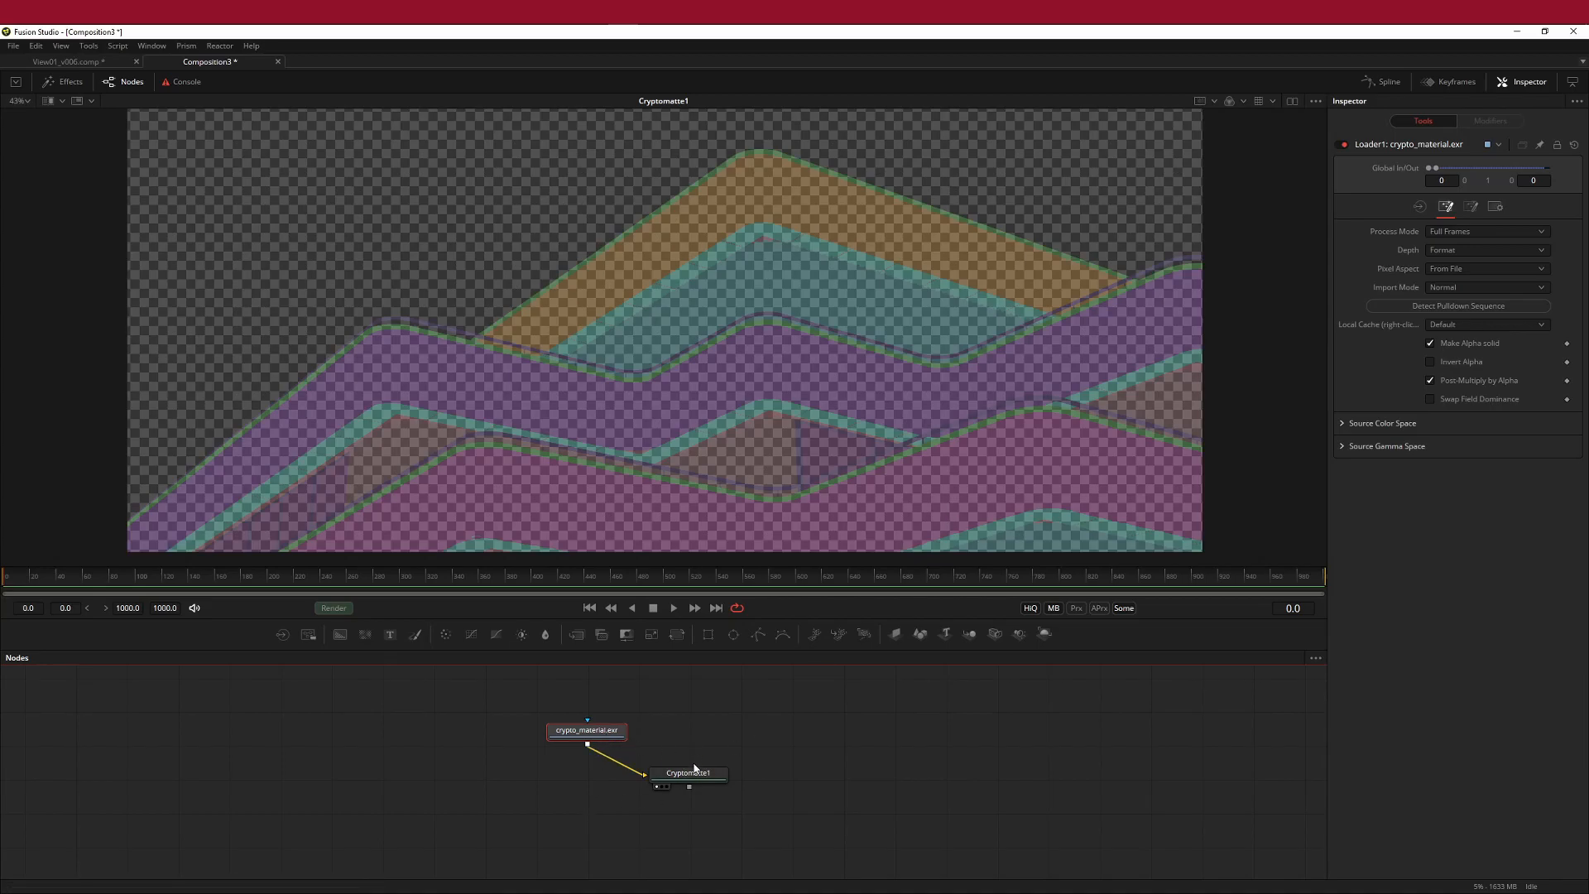
{"action": "left_click_drag", "start_coordinate": [709, 777], "coordinate": [730, 739]}
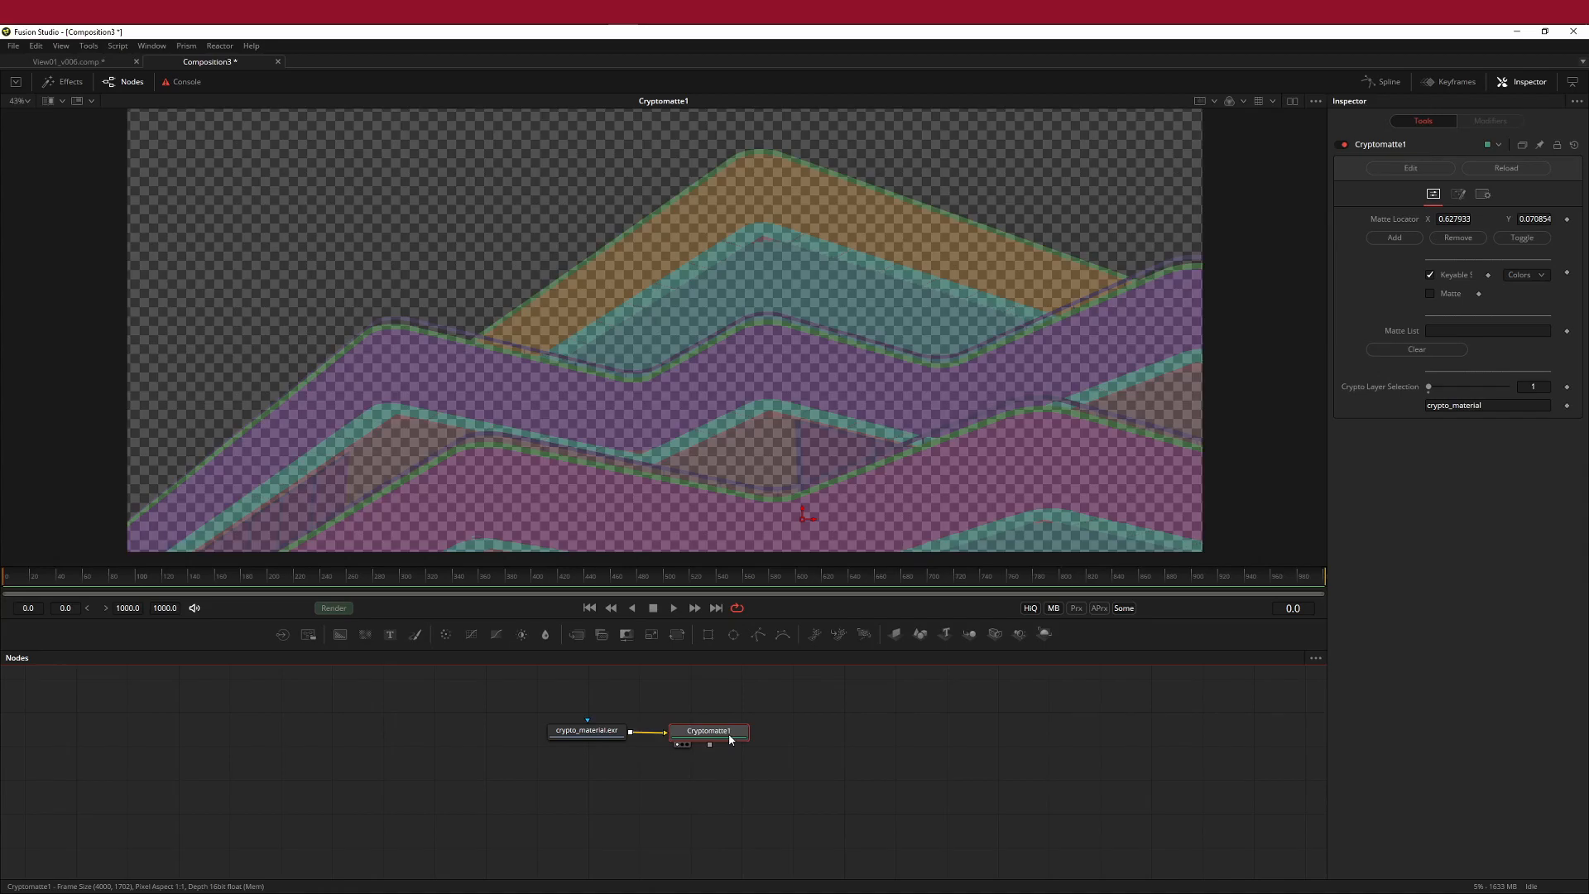
{"action": "left_click", "coordinate": [625, 732]}
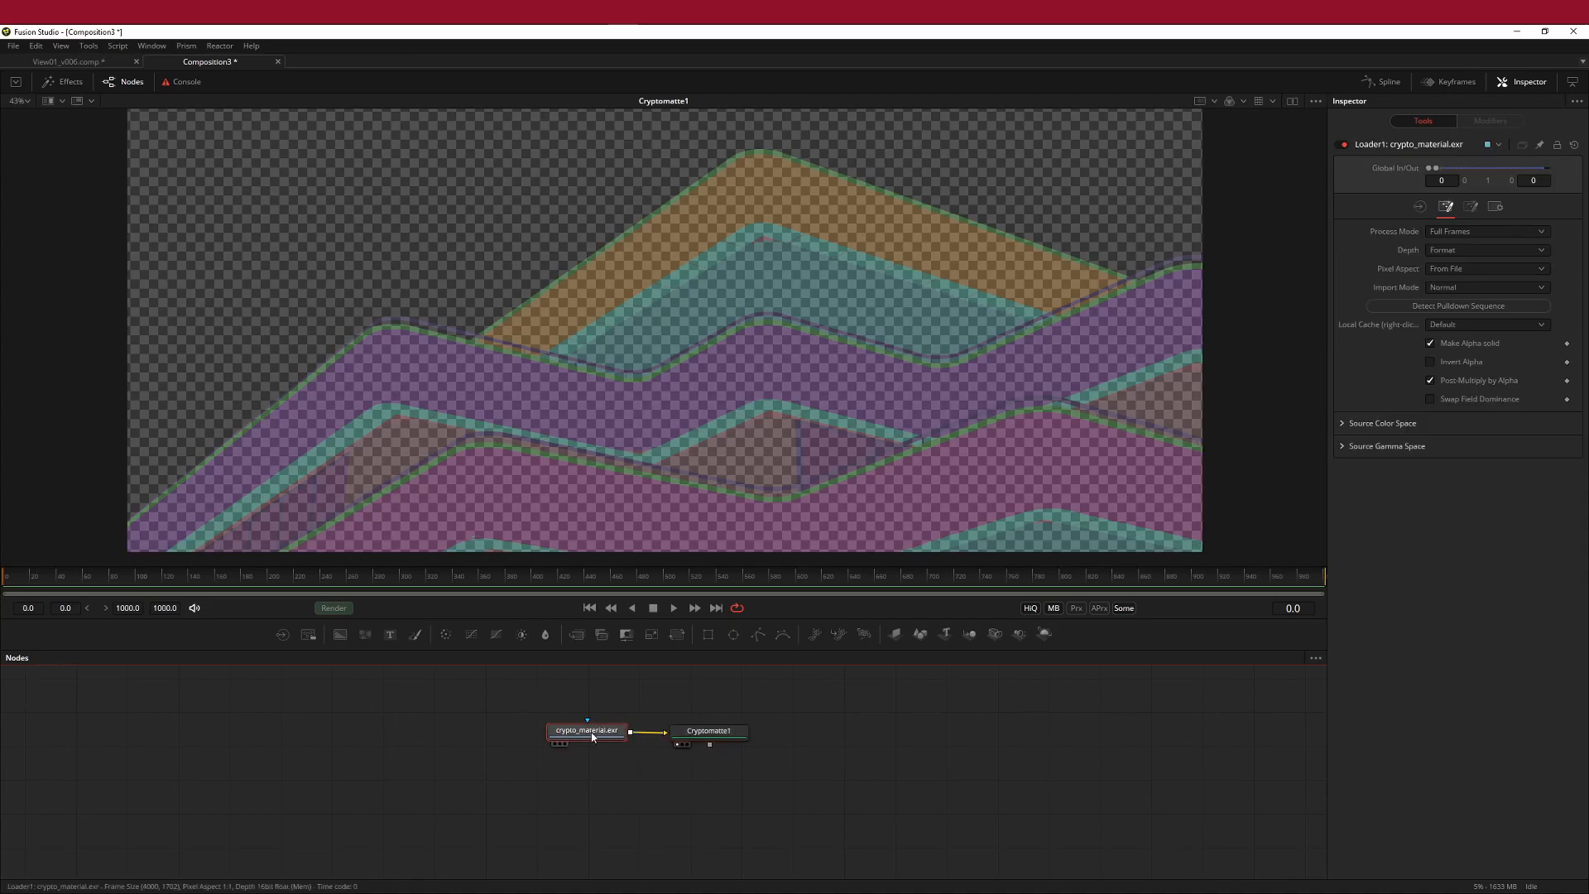
{"action": "left_click", "coordinate": [724, 736]}
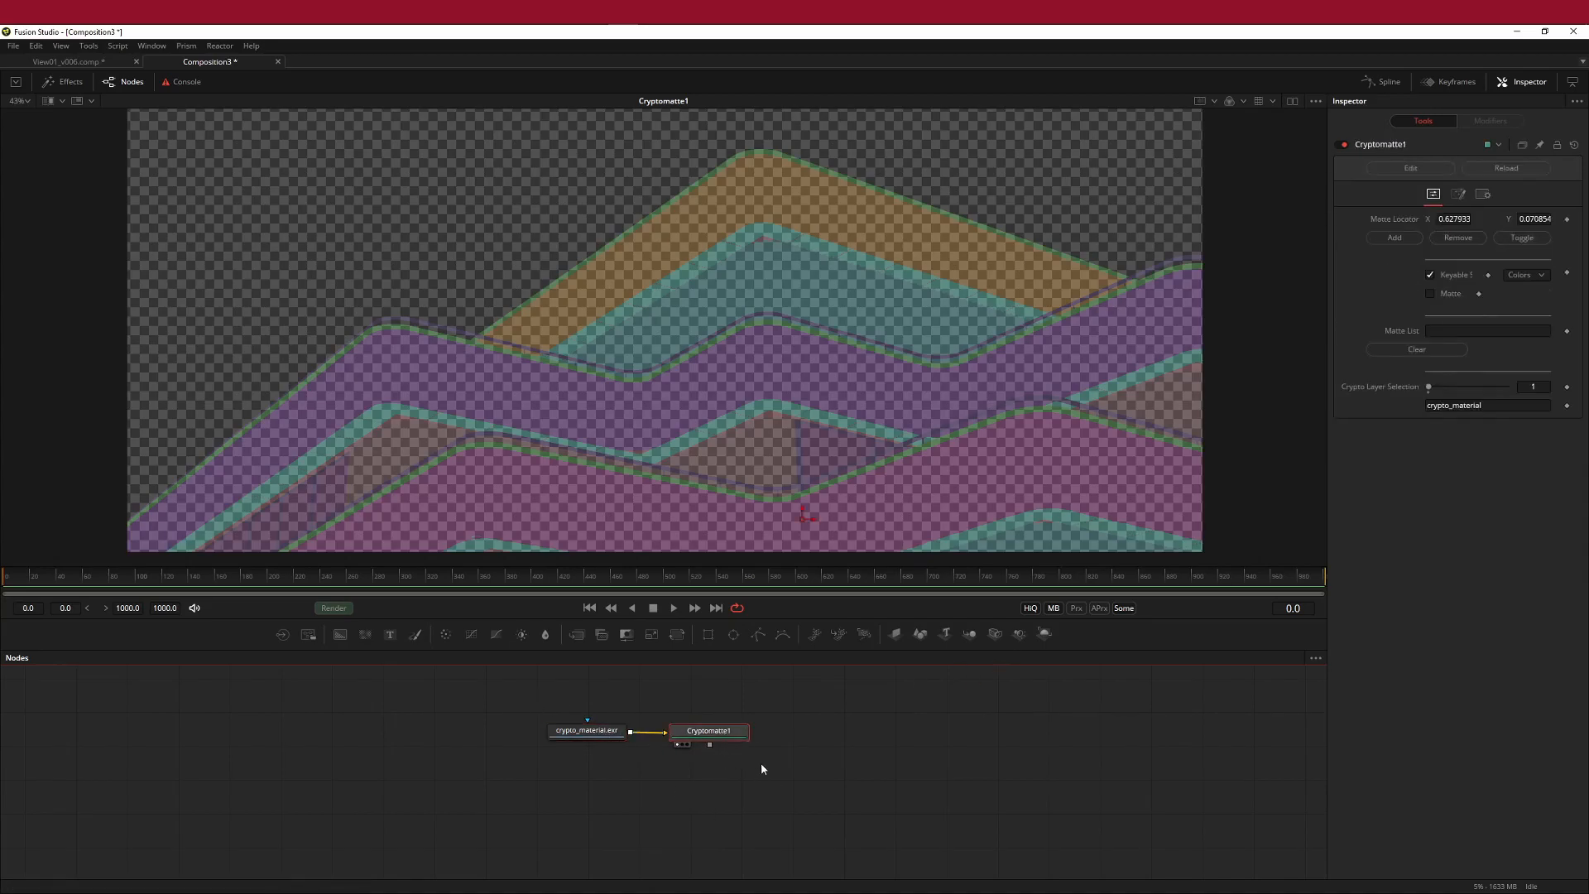
- Place the Cryptomatte matte locator on the uppermost orange band and add that material to the Matte List
{"action": "middle_click_drag", "start_coordinate": [877, 364], "coordinate": [848, 336]}
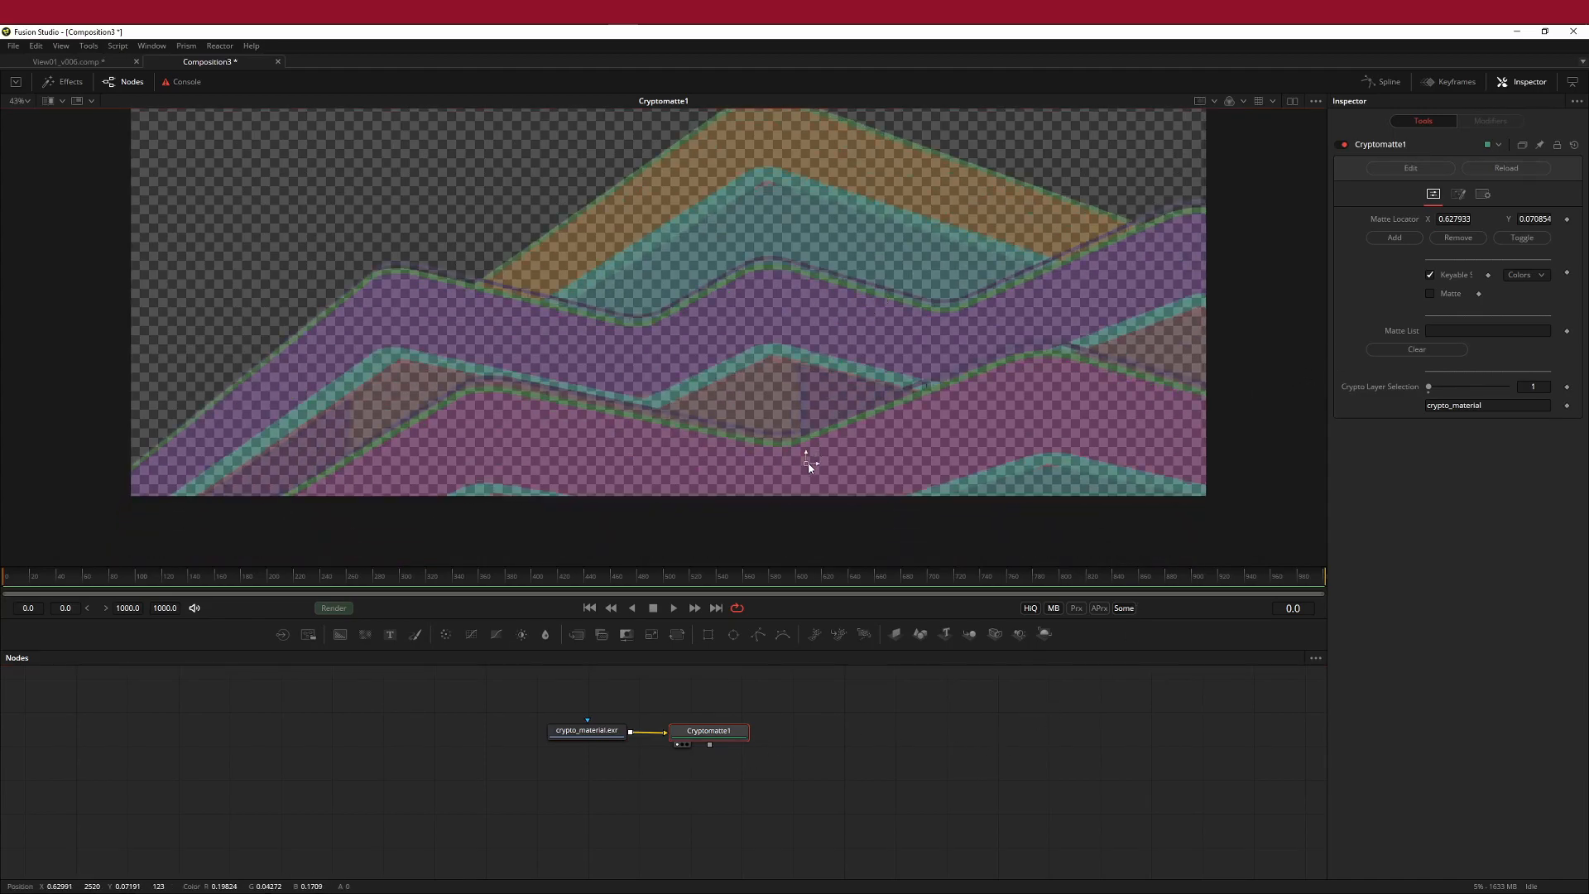
{"action": "middle_click_drag", "start_coordinate": [968, 429], "coordinate": [987, 517]}
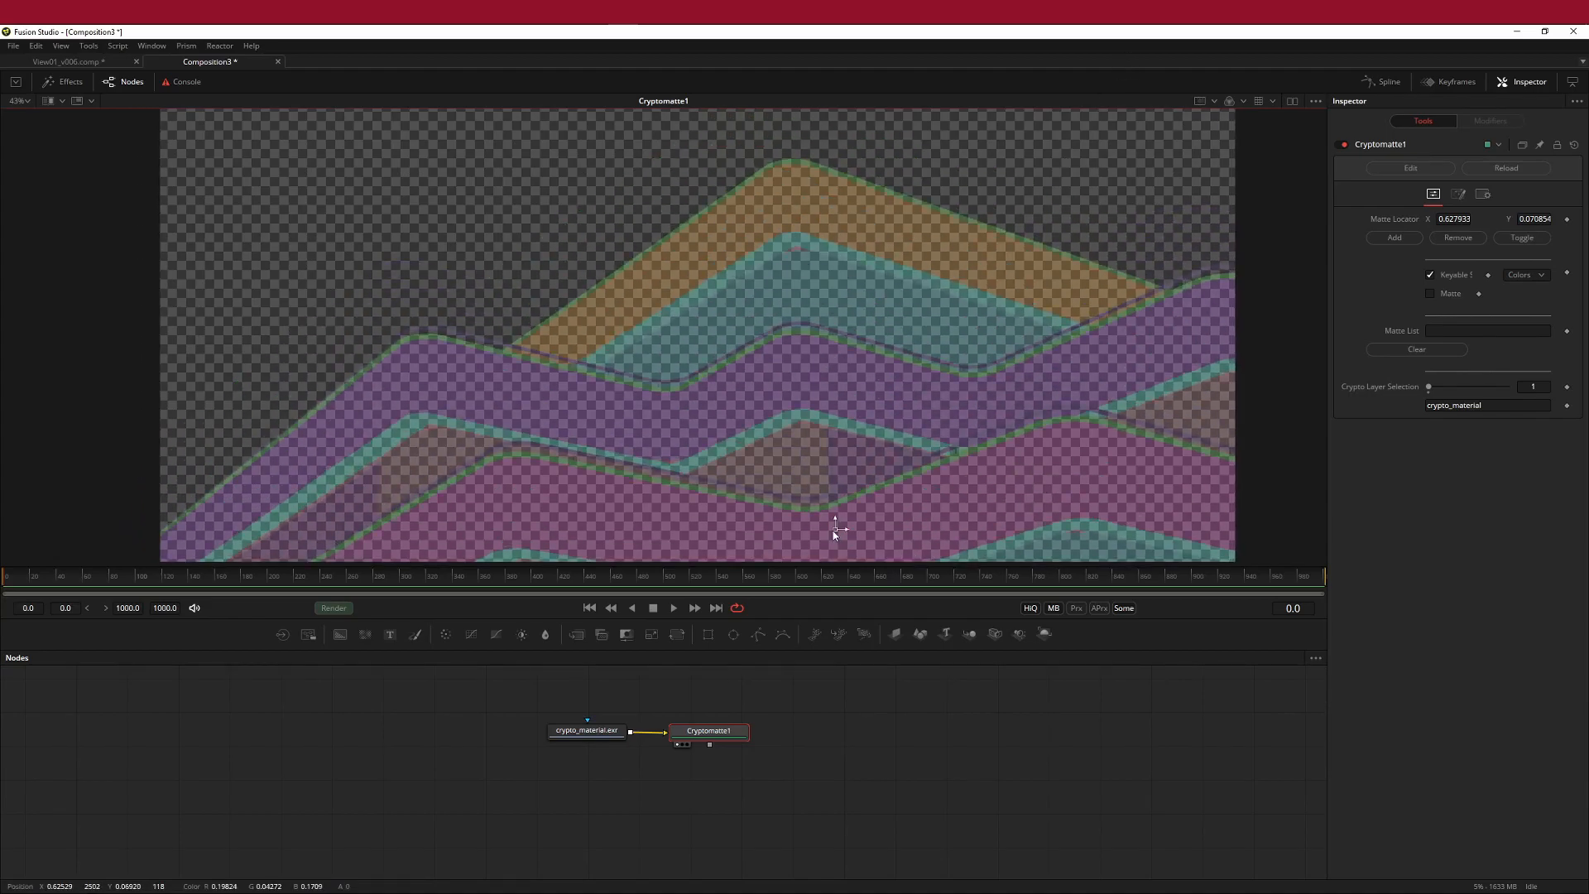
{"action": "left_click_drag", "start_coordinate": [837, 531], "coordinate": [792, 189]}
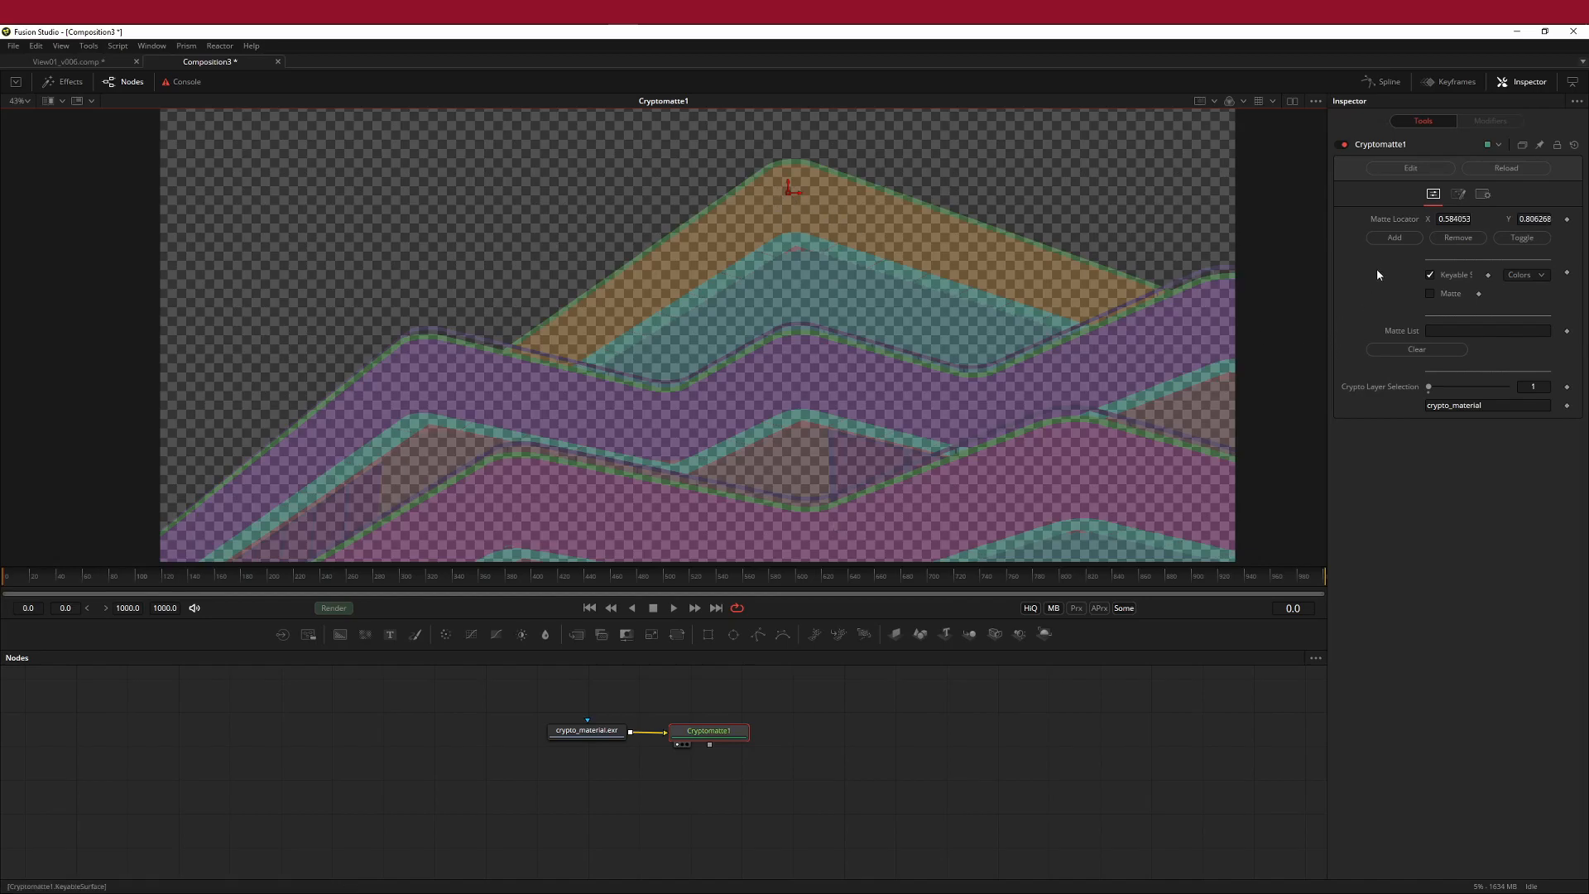
{"action": "left_click", "coordinate": [1394, 238]}
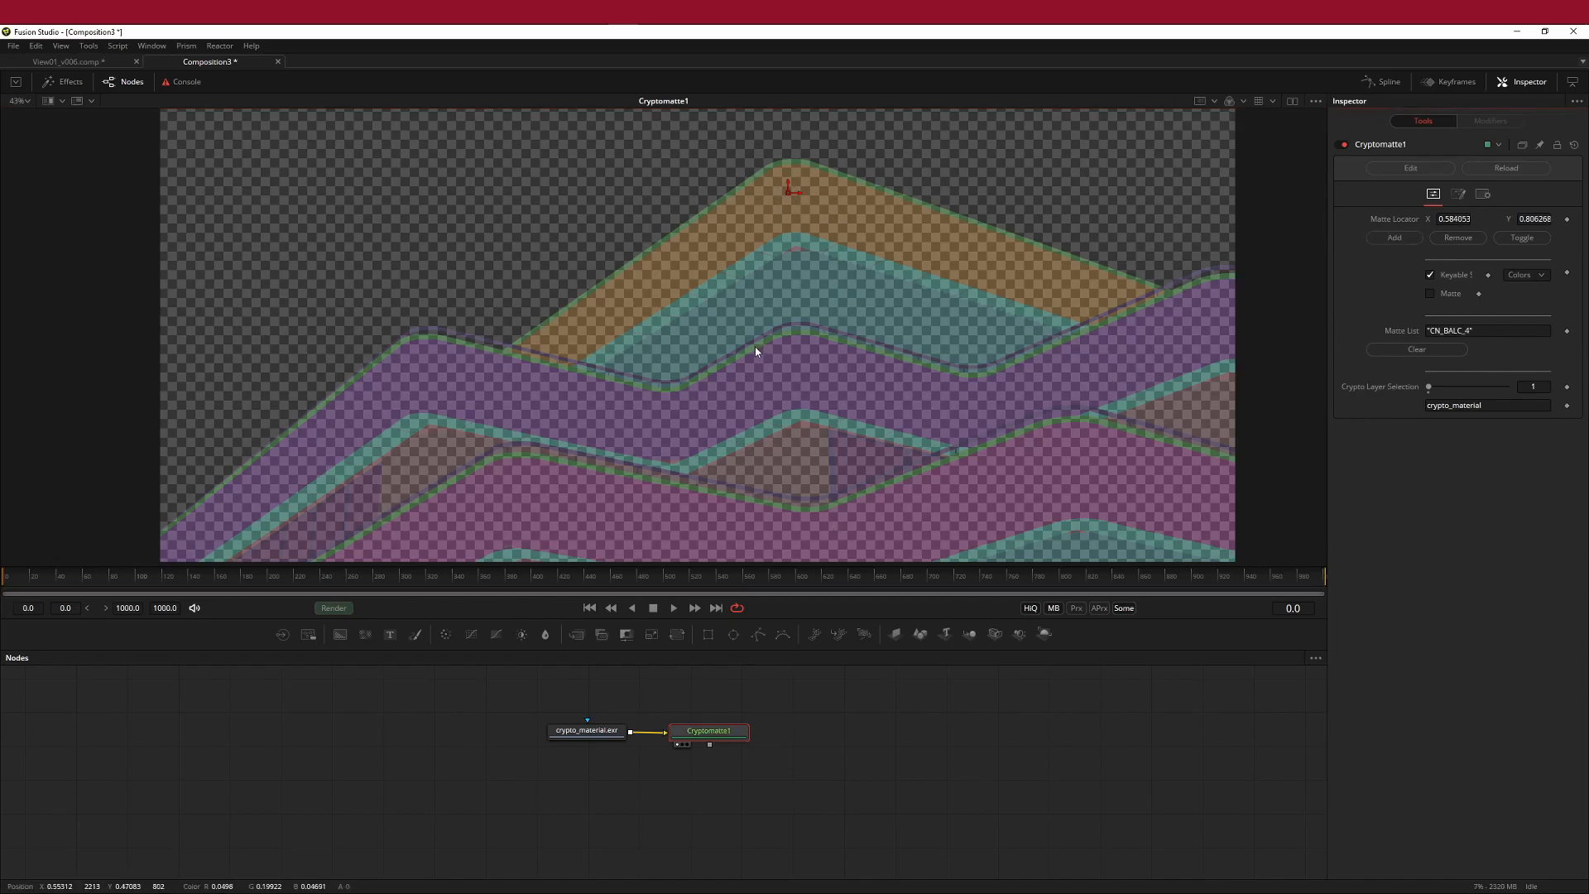
- Add the purple band's material to the Matte List with the locator, and move the locator onto the lower pink band
{"action": "left_click_drag", "start_coordinate": [787, 192], "coordinate": [798, 372]}
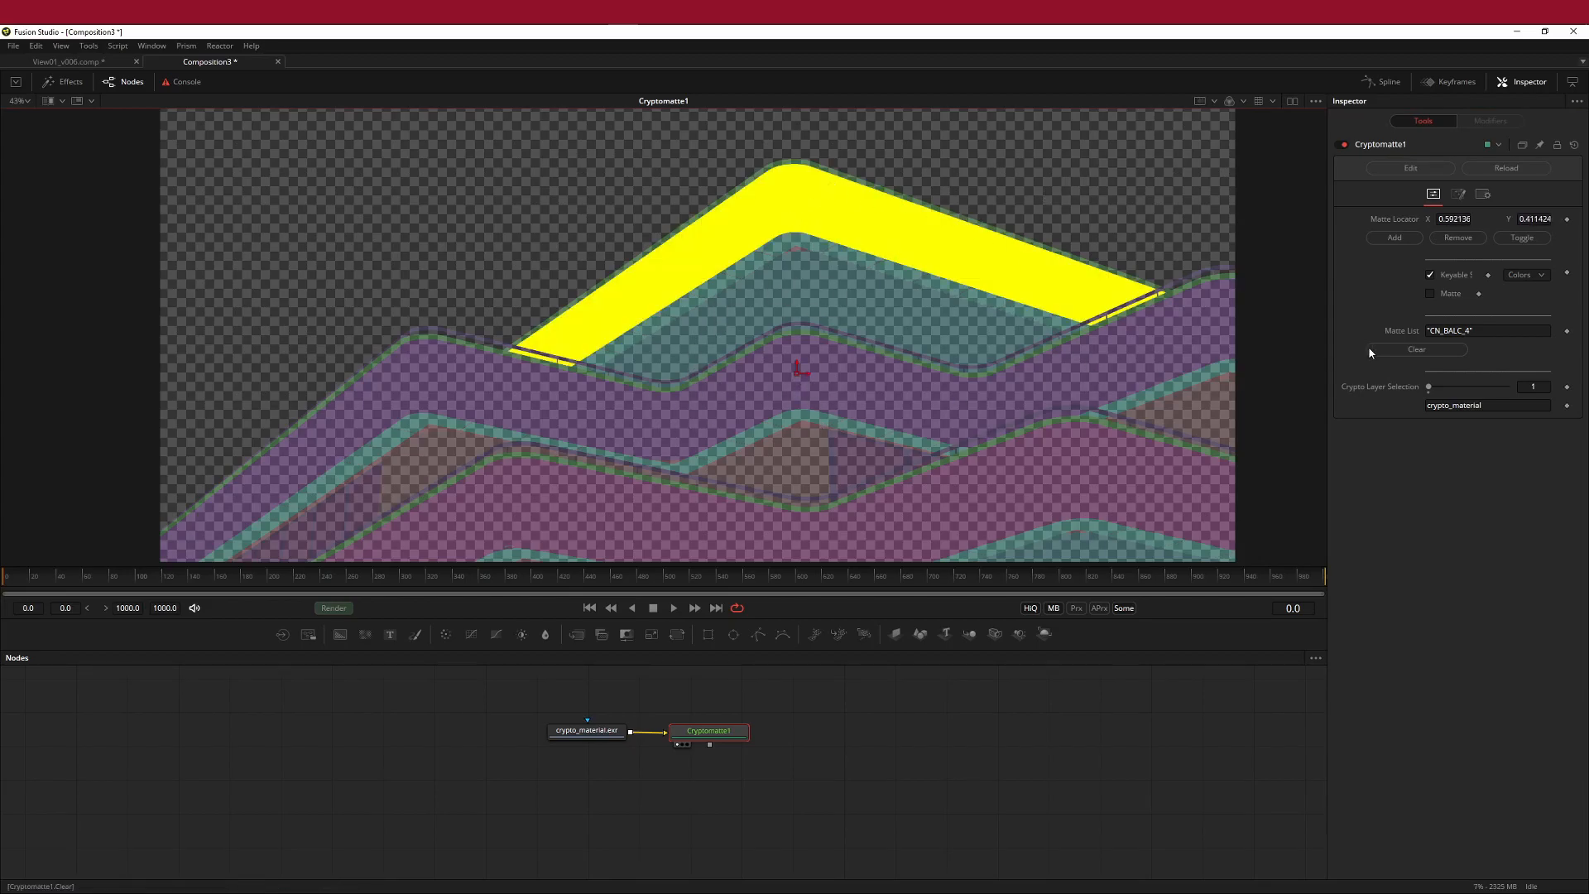
{"action": "left_click", "coordinate": [800, 371], "text": "shift"}
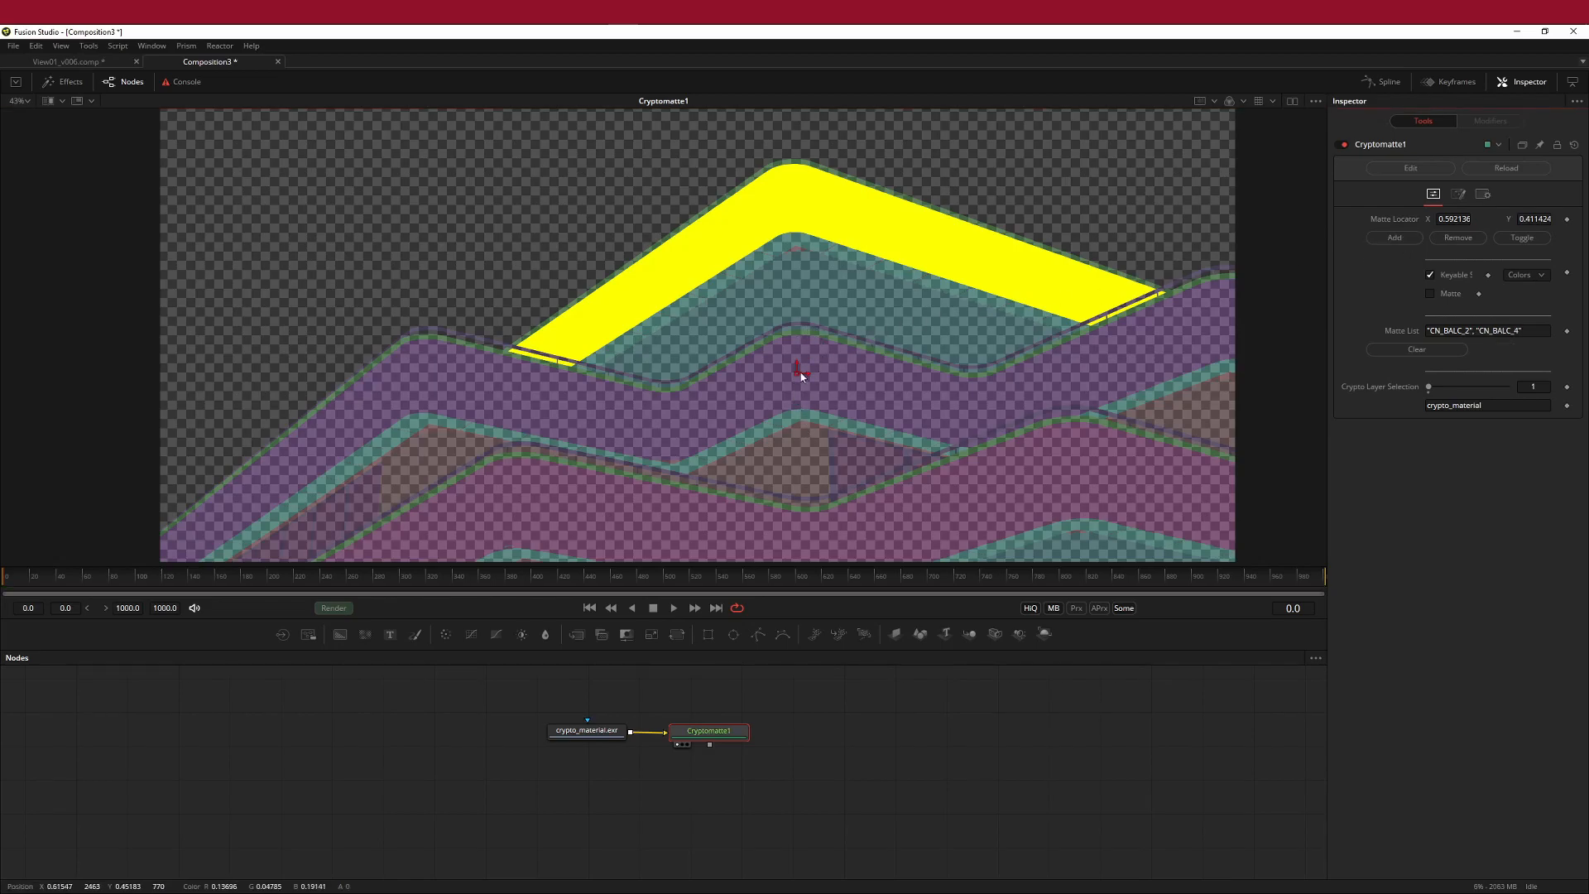
{"action": "left_click_drag", "start_coordinate": [799, 374], "coordinate": [526, 494]}
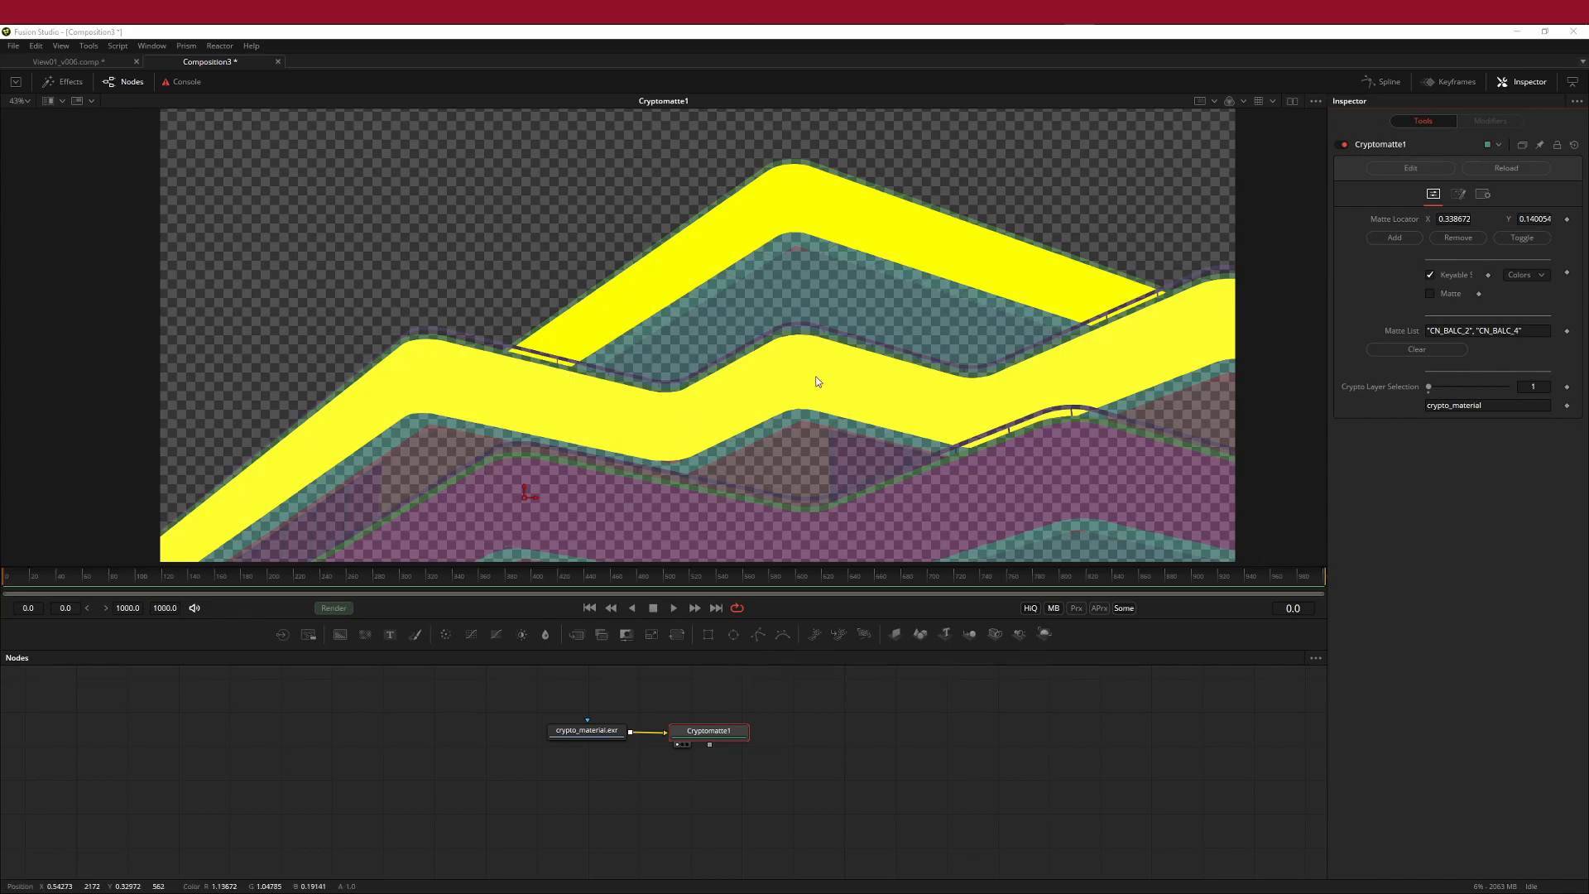
{"action": "mouse_move", "coordinate": [618, 331]}
{"action": "middle_mouse_down"}
{"action": "mouse_move", "coordinate": [586, 331]}
{"action": "mouse_move", "coordinate": [598, 348]}
{"action": "middle_mouse_up"}
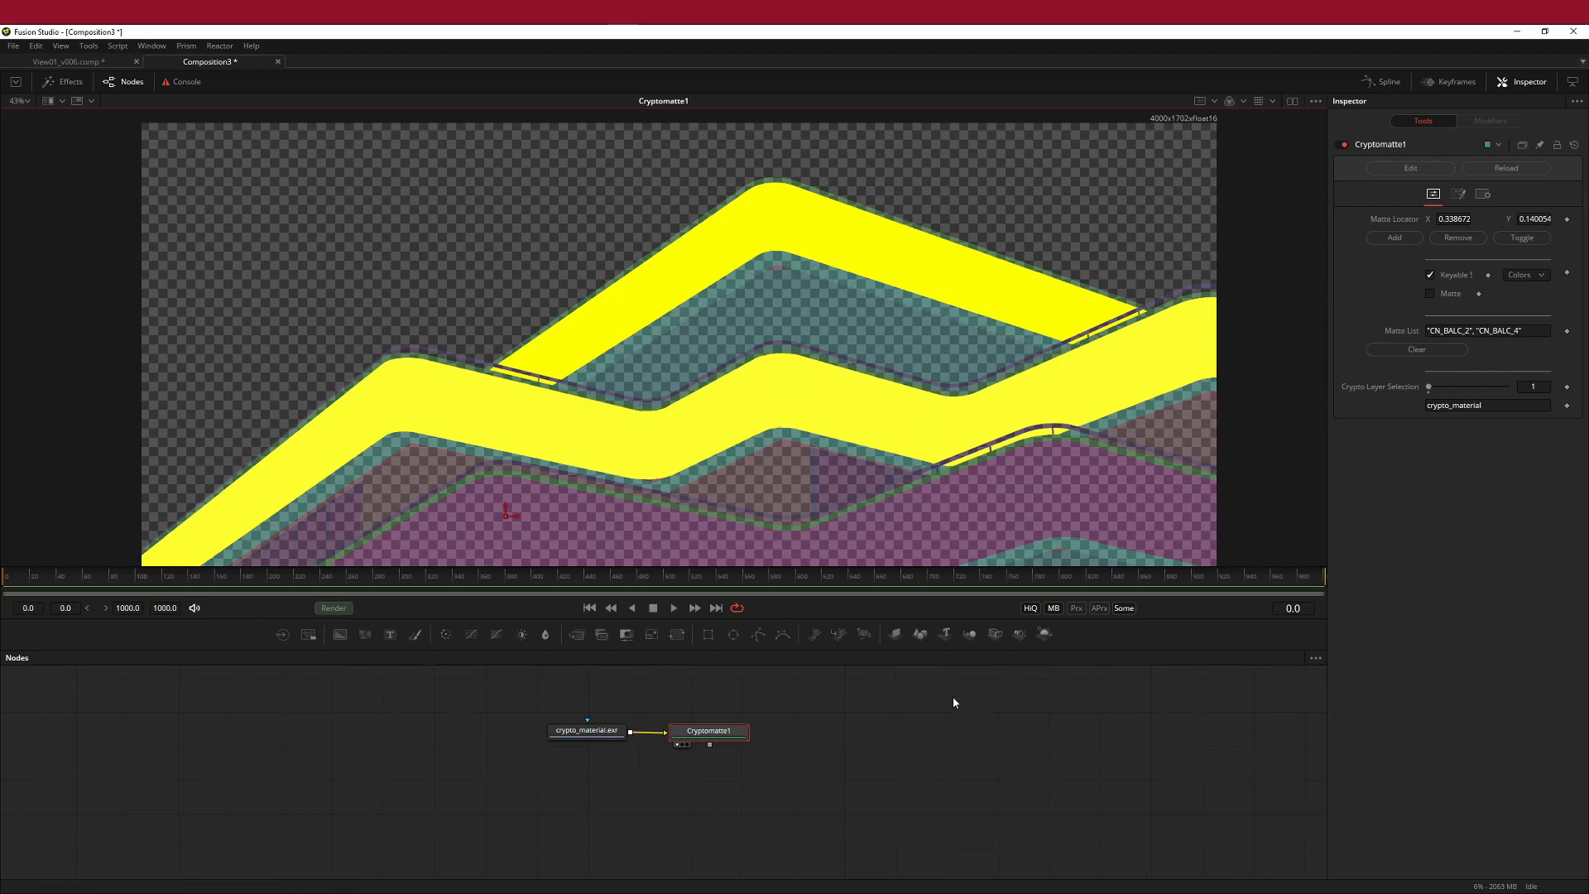
- Return to the View01_v006.comp composition and examine the BLACKPLATE group down to its FilmicBlur node
{"action": "left_click", "coordinate": [93, 63]}
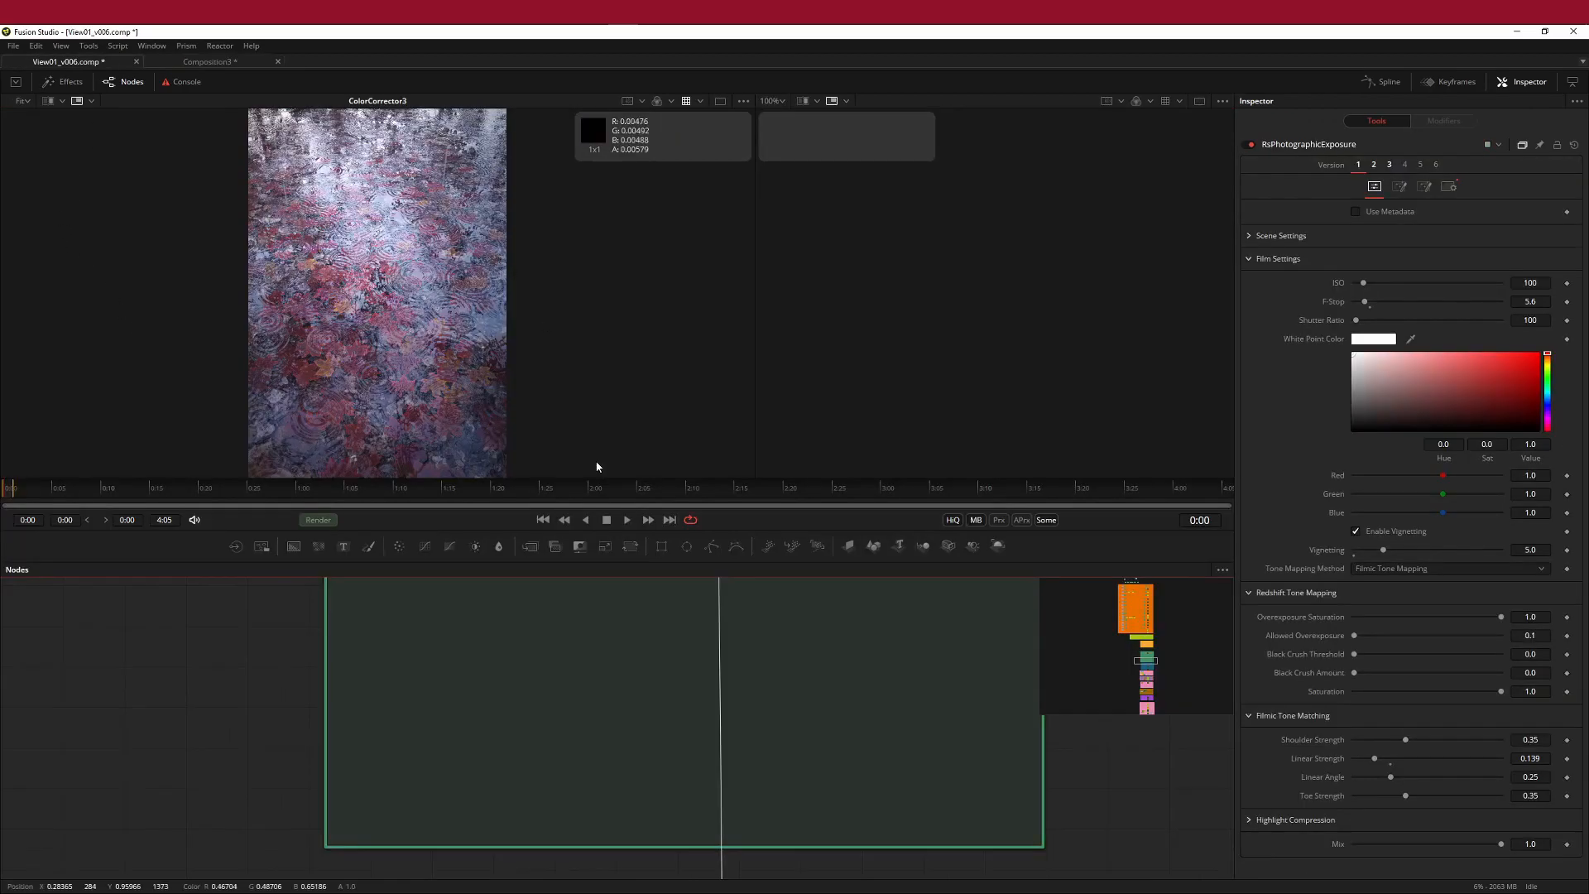
{"action": "mouse_move", "coordinate": [1134, 621]}
{"action": "left_mouse_down"}
{"action": "mouse_move", "coordinate": [1174, 663]}
{"action": "mouse_move", "coordinate": [1153, 639]}
{"action": "left_mouse_up"}
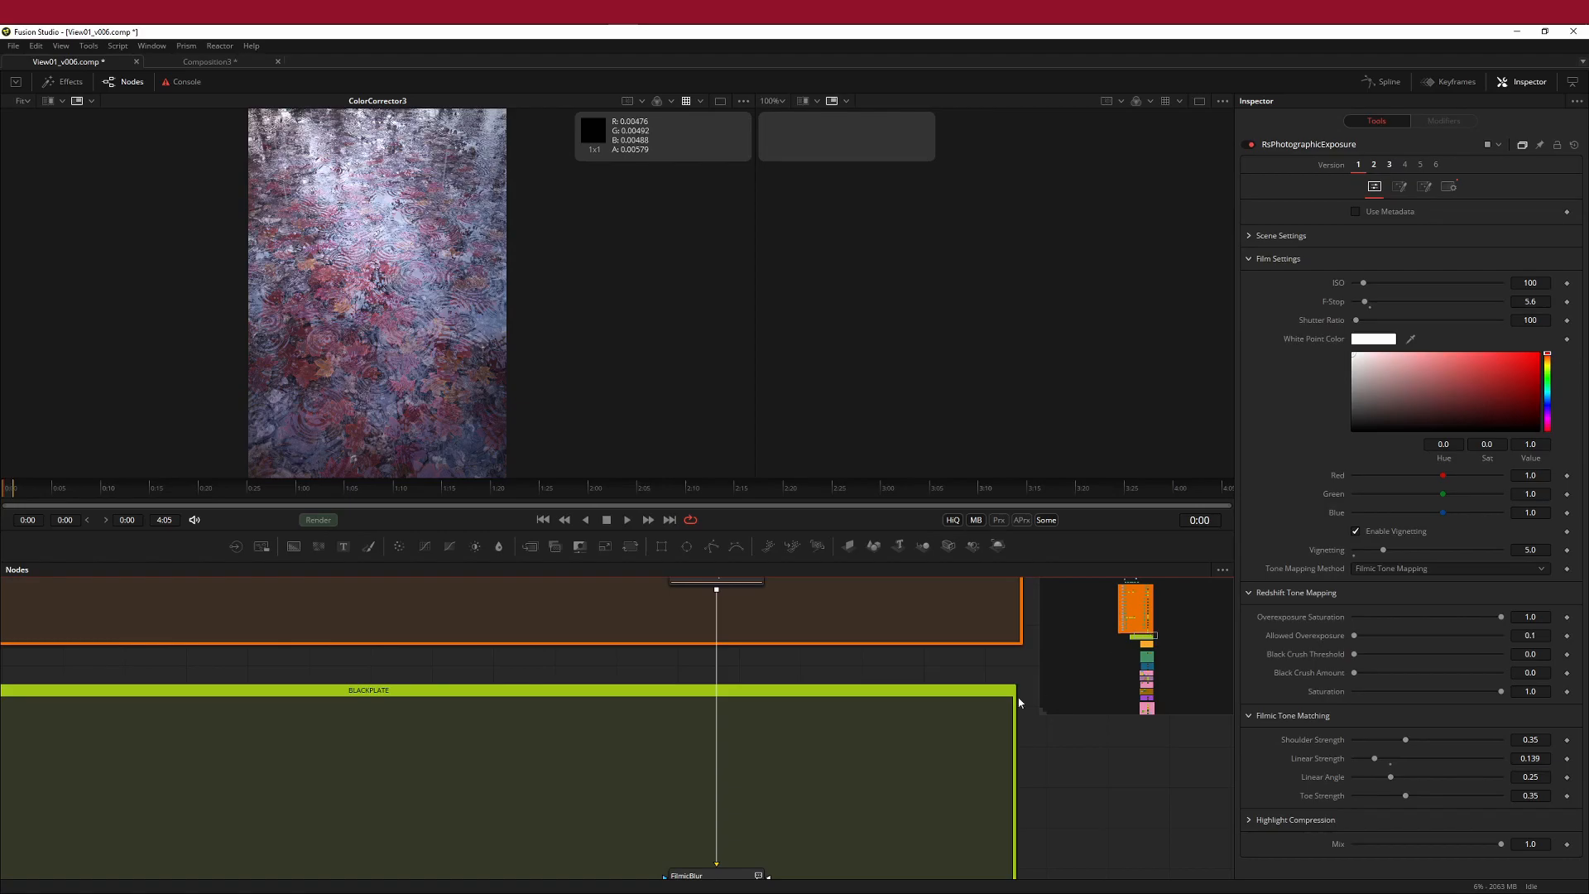
{"action": "middle_click_drag", "start_coordinate": [508, 681], "coordinate": [775, 818]}
{"action": "scroll", "coordinate": [818, 786], "scroll_direction": "down", "scroll_amount": 6}
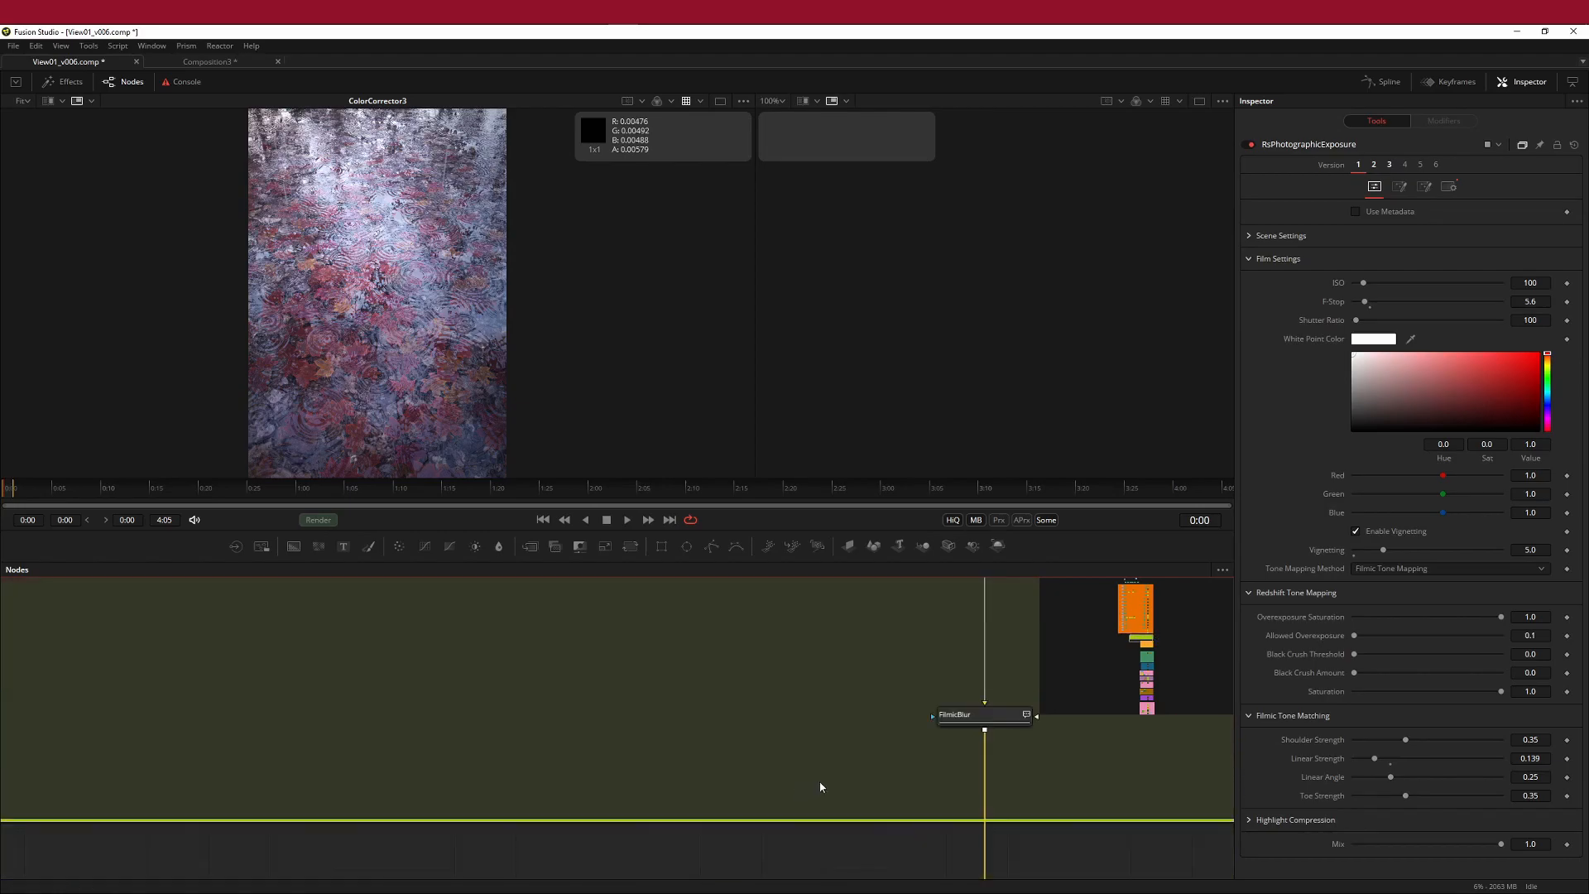
- Examine the node groups below FilmicBlur, through BLOOM and VIGNETTE, down to the FINALCC group
{"action": "middle_click_drag", "start_coordinate": [954, 816], "coordinate": [763, 734]}
{"action": "scroll", "coordinate": [803, 734], "scroll_direction": "down", "scroll_amount": 5}
{"action": "scroll", "coordinate": [803, 725], "scroll_direction": "down", "scroll_amount": 5}
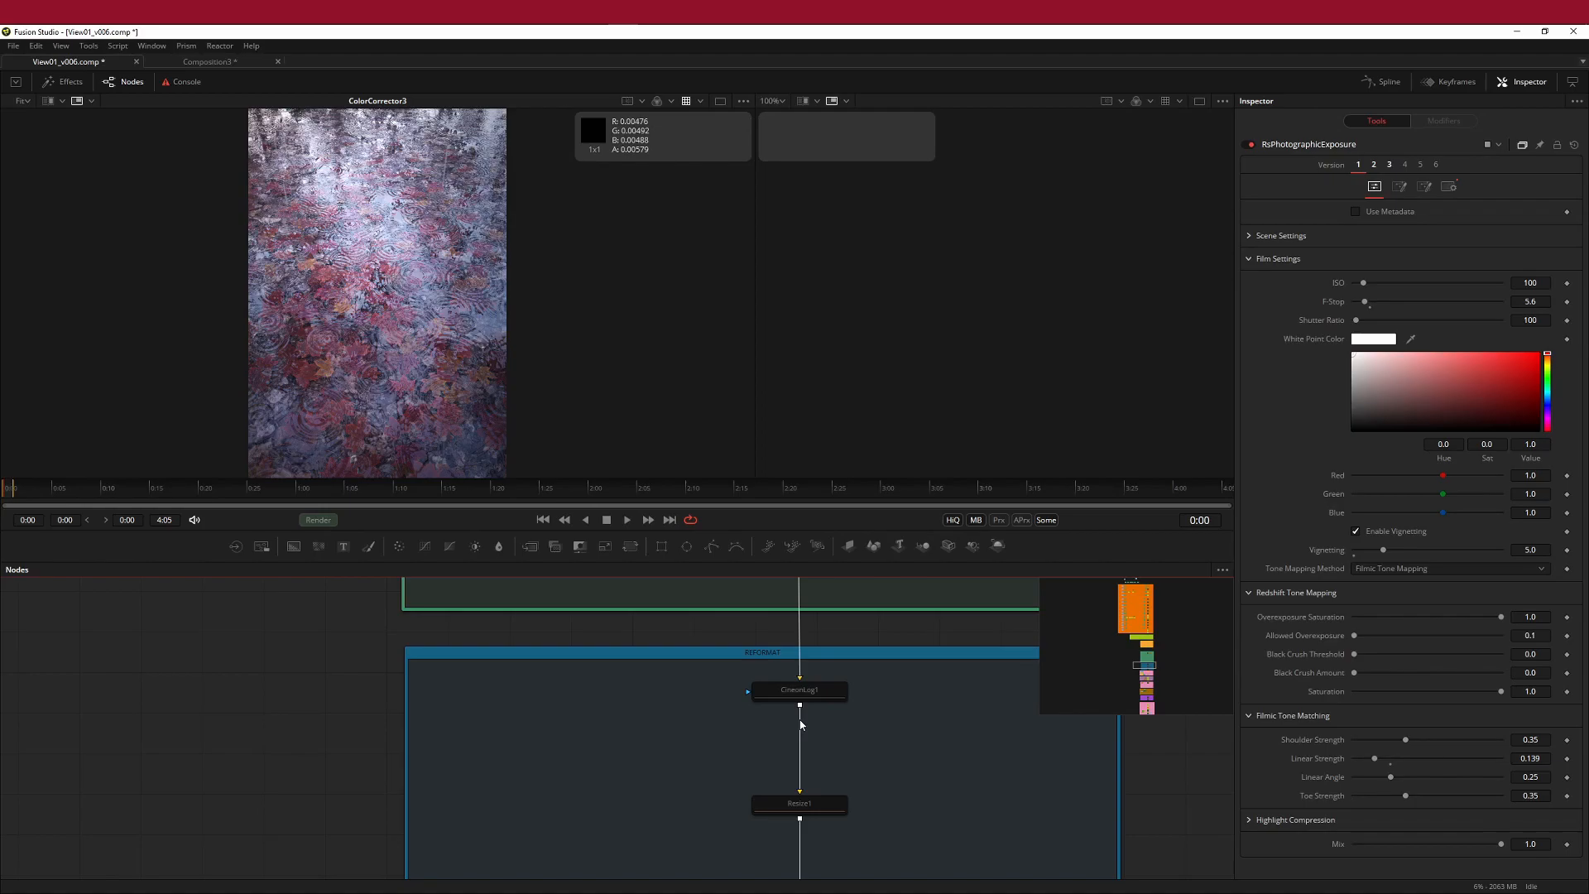
{"action": "scroll", "coordinate": [801, 725], "scroll_direction": "down", "scroll_amount": 5}
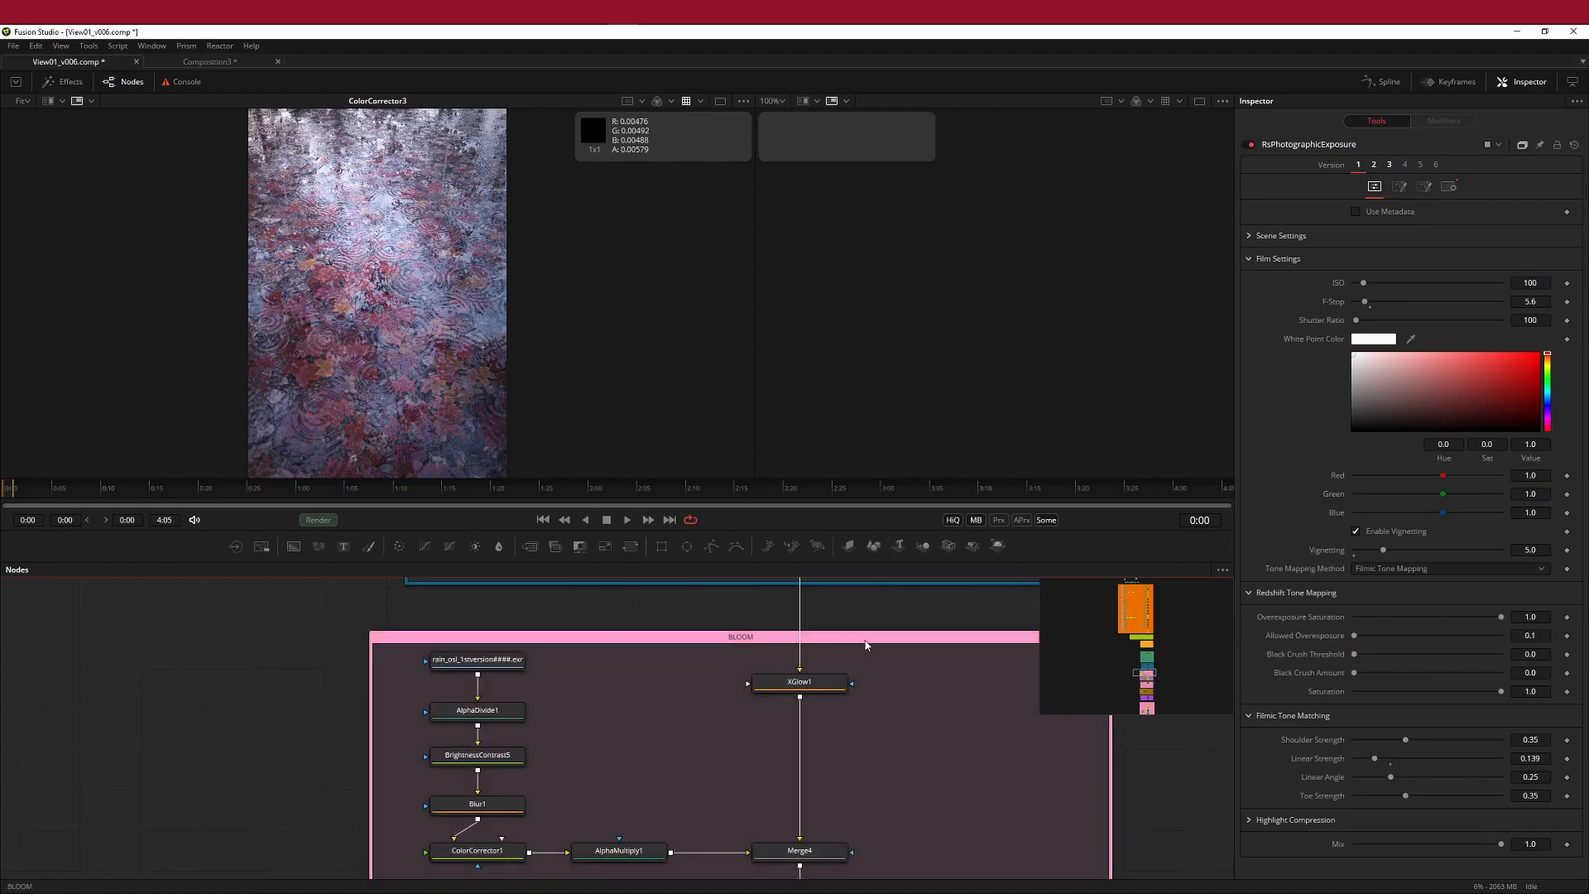
{"action": "scroll", "coordinate": [828, 695], "scroll_direction": "down", "scroll_amount": 8}
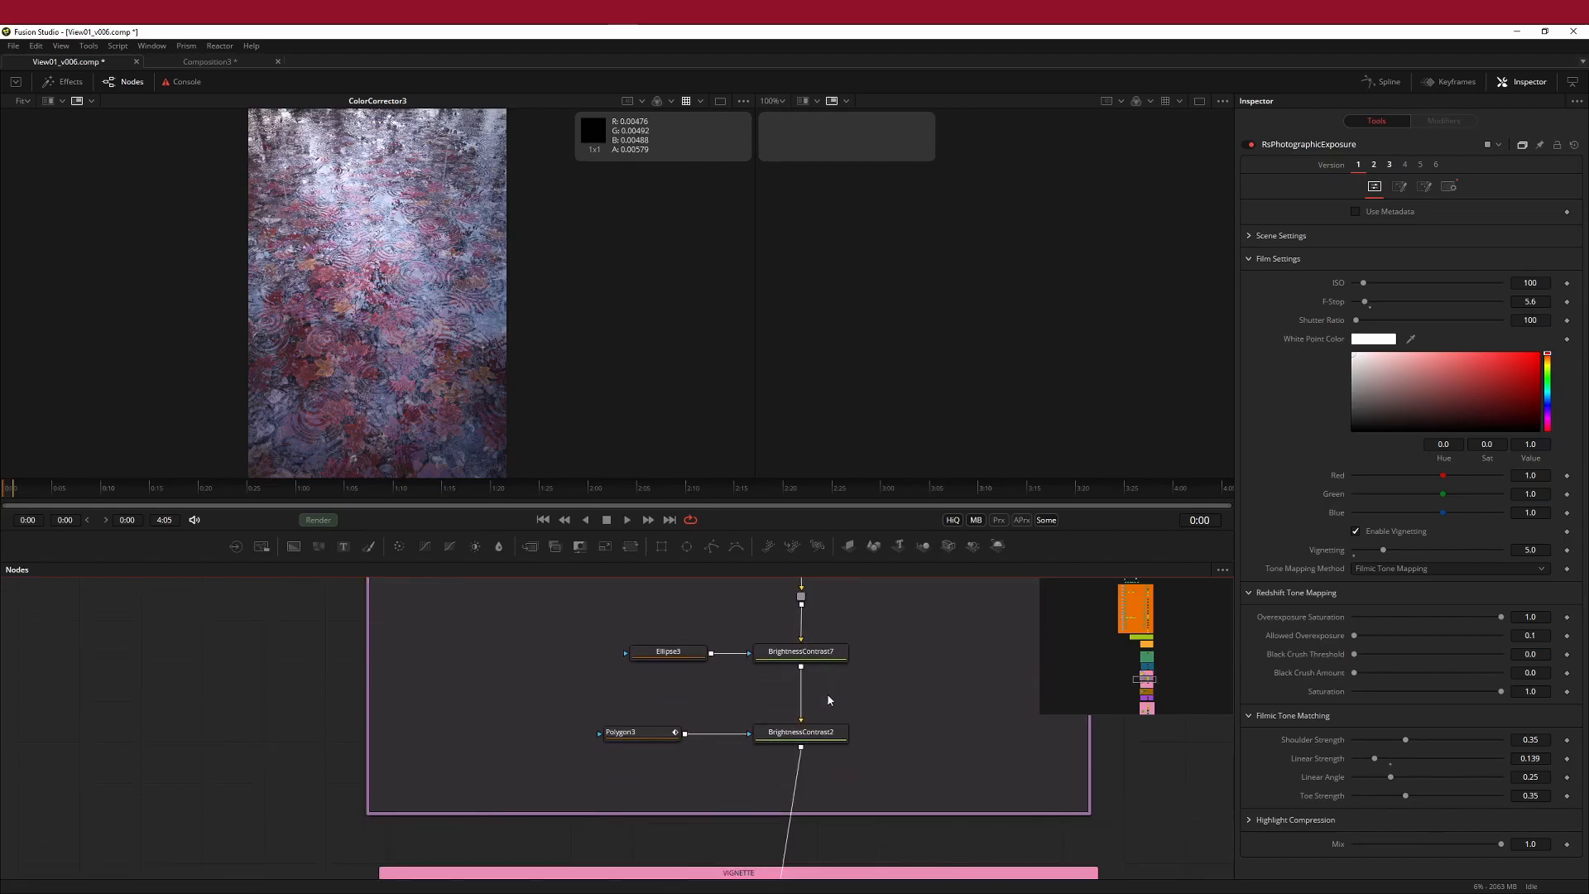
{"action": "scroll", "coordinate": [828, 695], "scroll_direction": "down", "scroll_amount": 10}
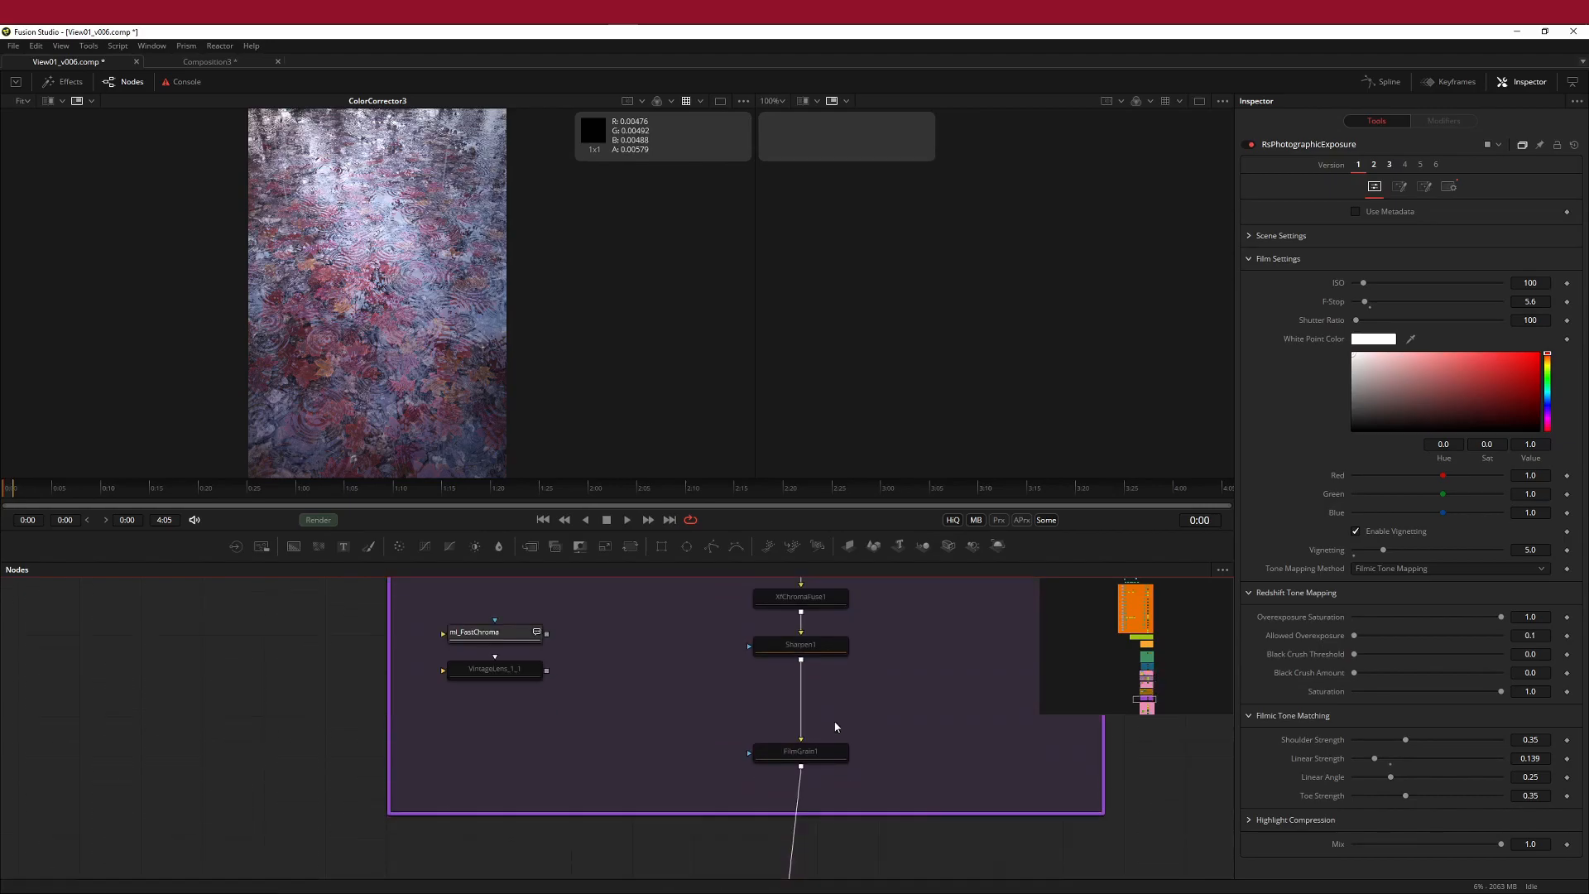
{"action": "scroll", "coordinate": [836, 726], "scroll_direction": "down", "scroll_amount": 8}
{"action": "scroll", "coordinate": [891, 729], "scroll_direction": "up", "scroll_amount": 3}
- Compare the stored LUT versions of the FileLUT3 node on the image and settle on version 4
{"action": "left_click", "coordinate": [816, 681]}
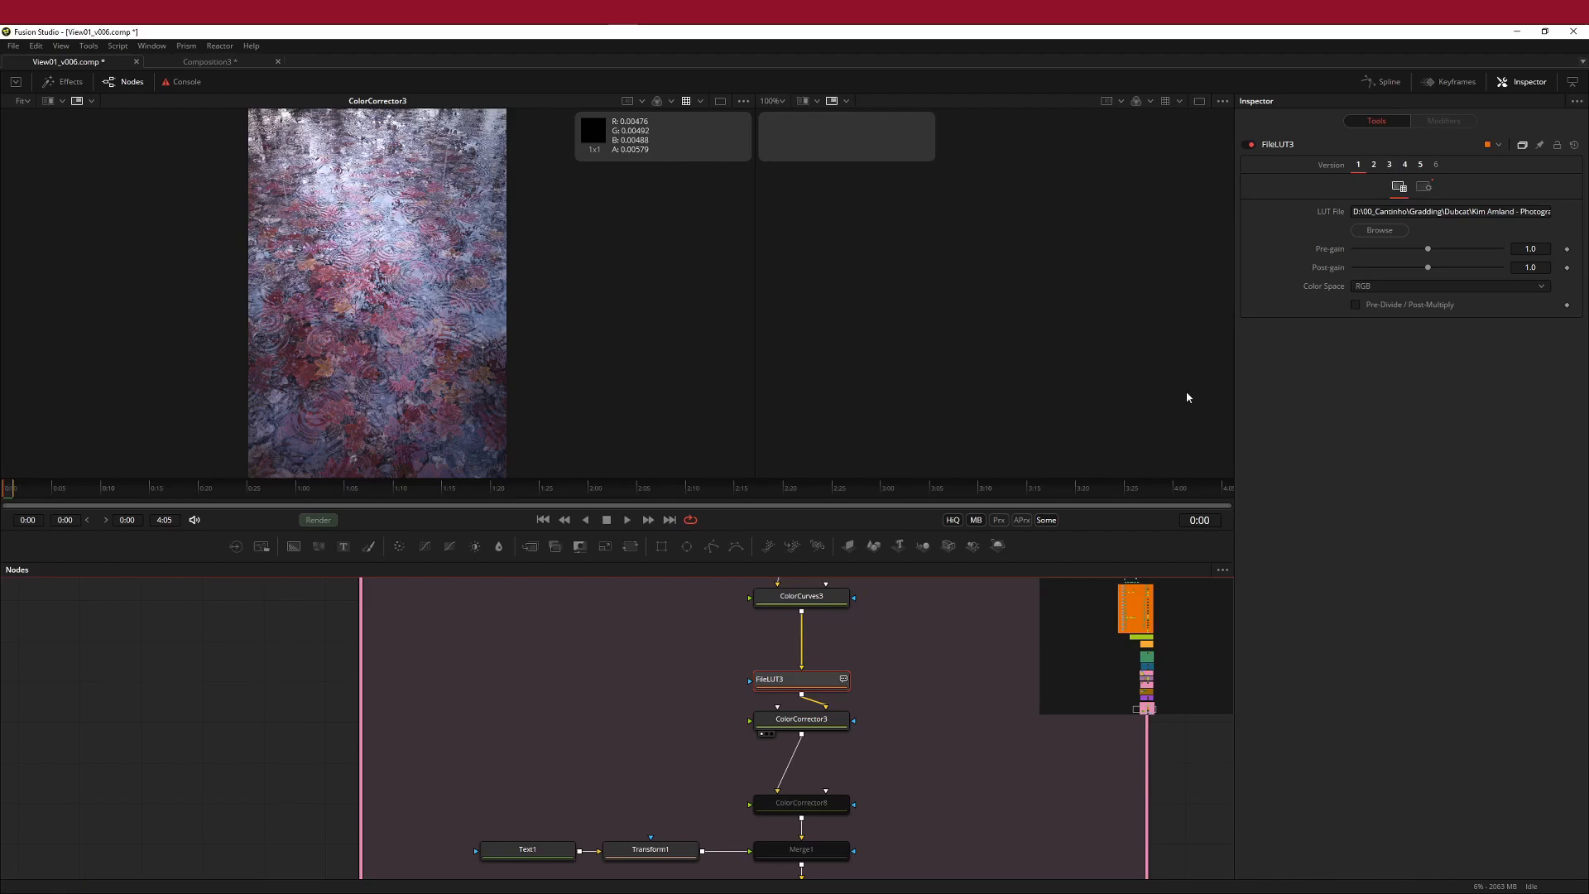
{"action": "left_click", "coordinate": [1374, 165]}
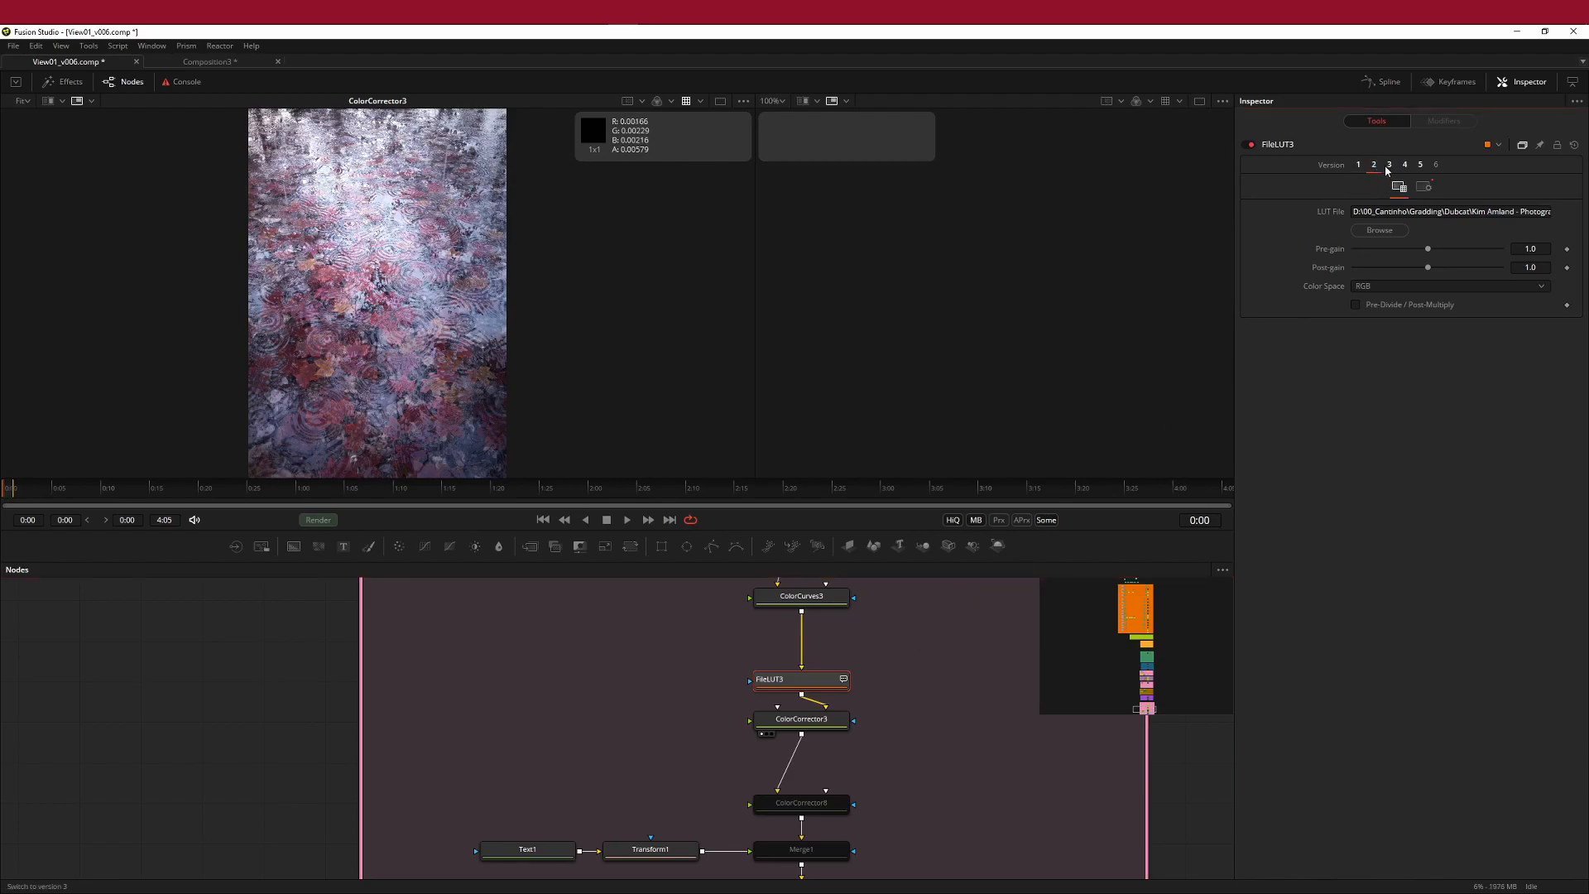
{"action": "left_click", "coordinate": [1389, 166]}
{"action": "left_click", "coordinate": [1405, 166]}
{"action": "left_click", "coordinate": [1436, 166]}
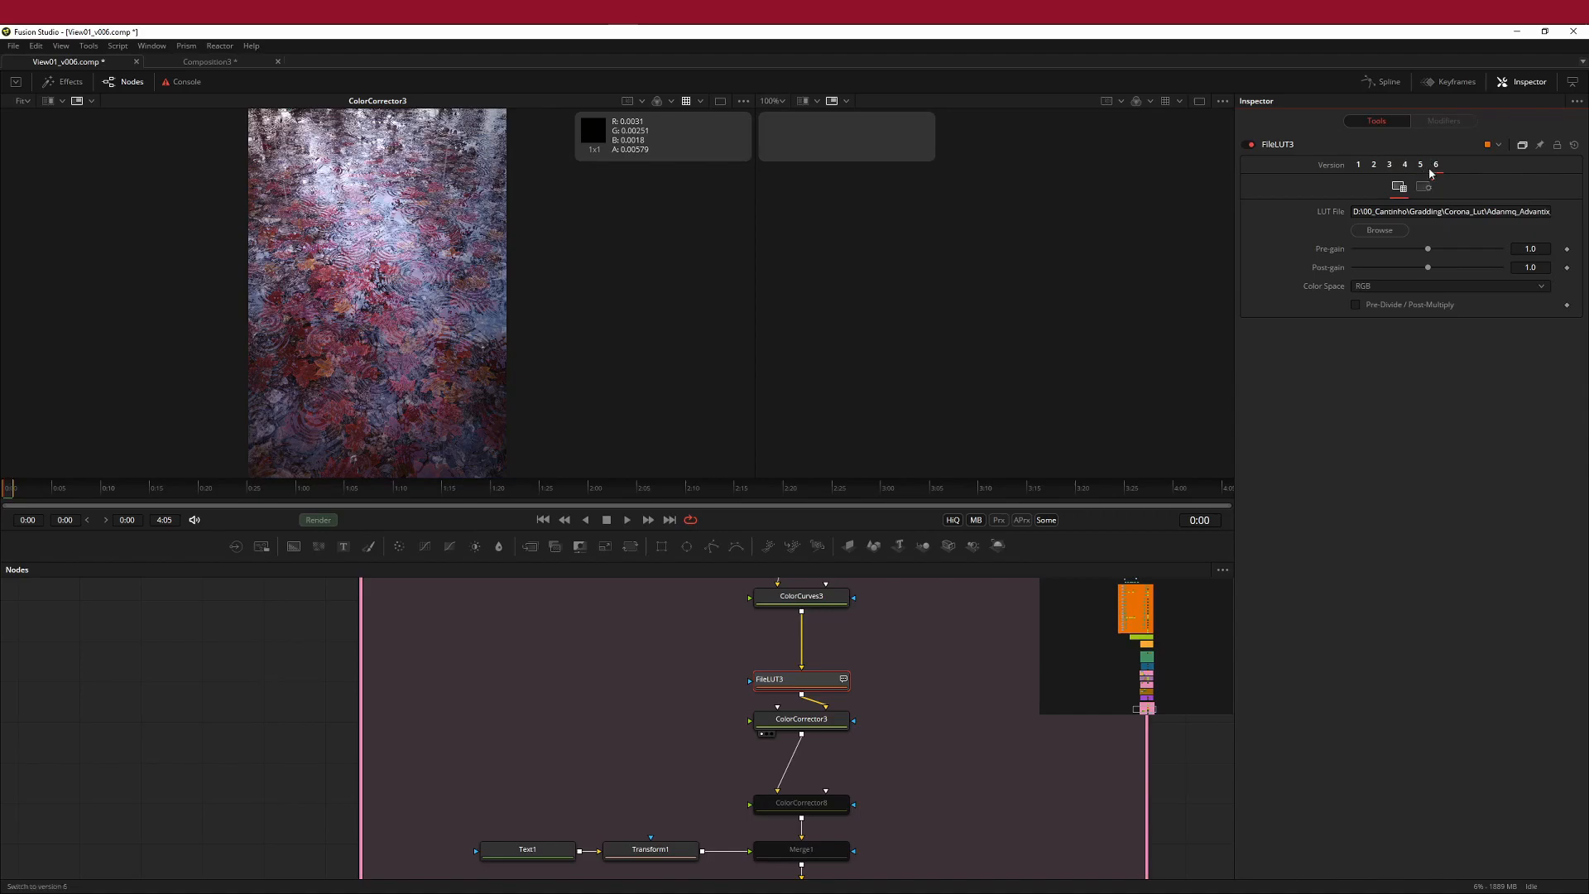
{"action": "left_click", "coordinate": [1420, 166]}
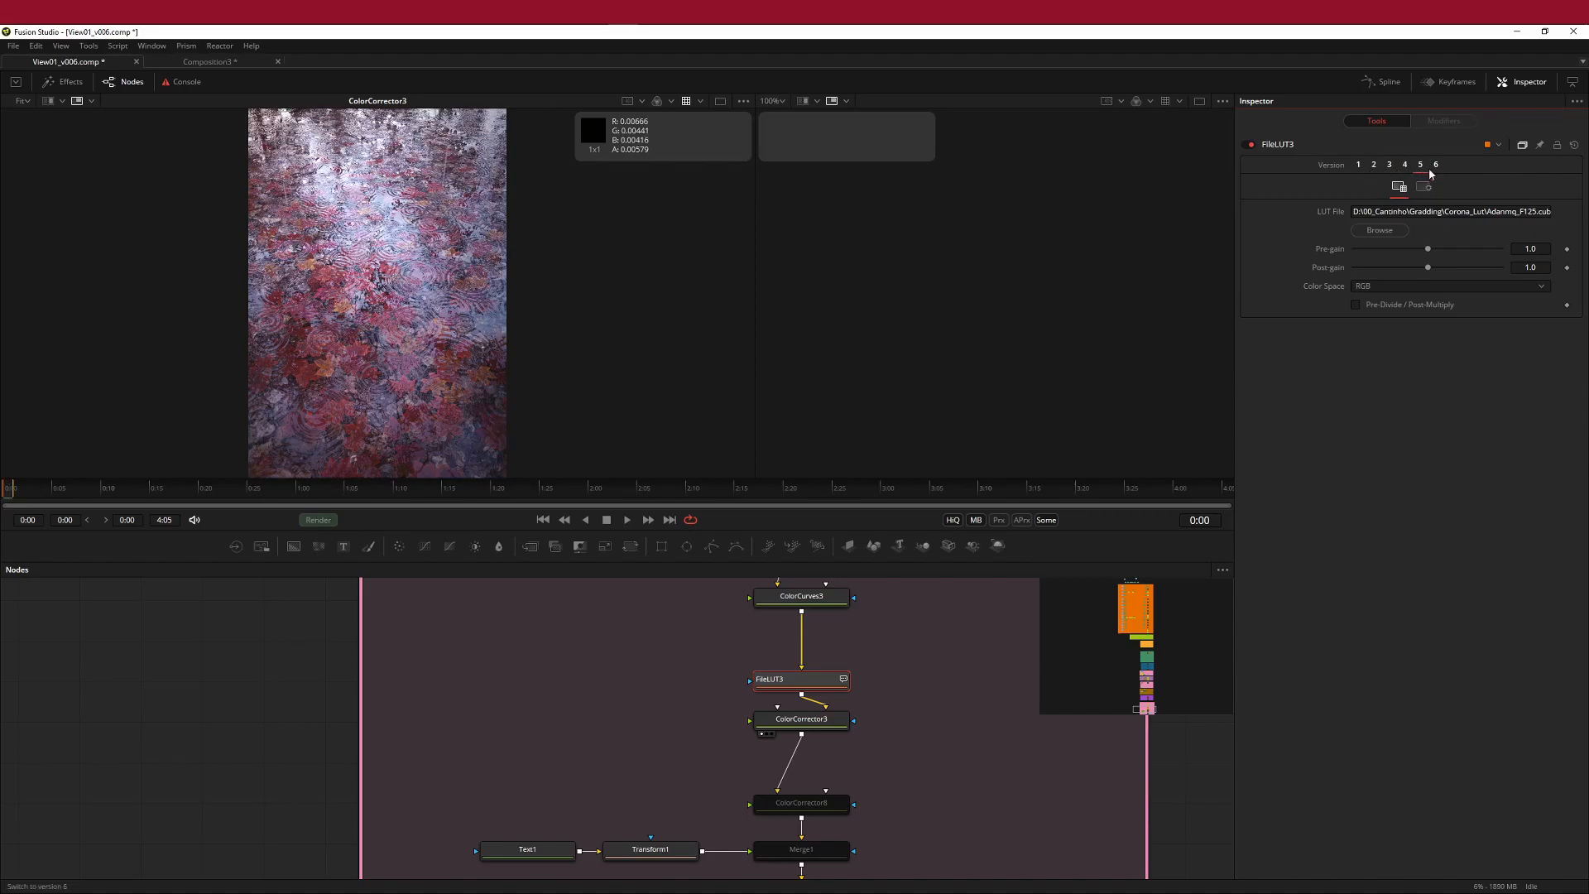
{"action": "left_click", "coordinate": [1359, 165]}
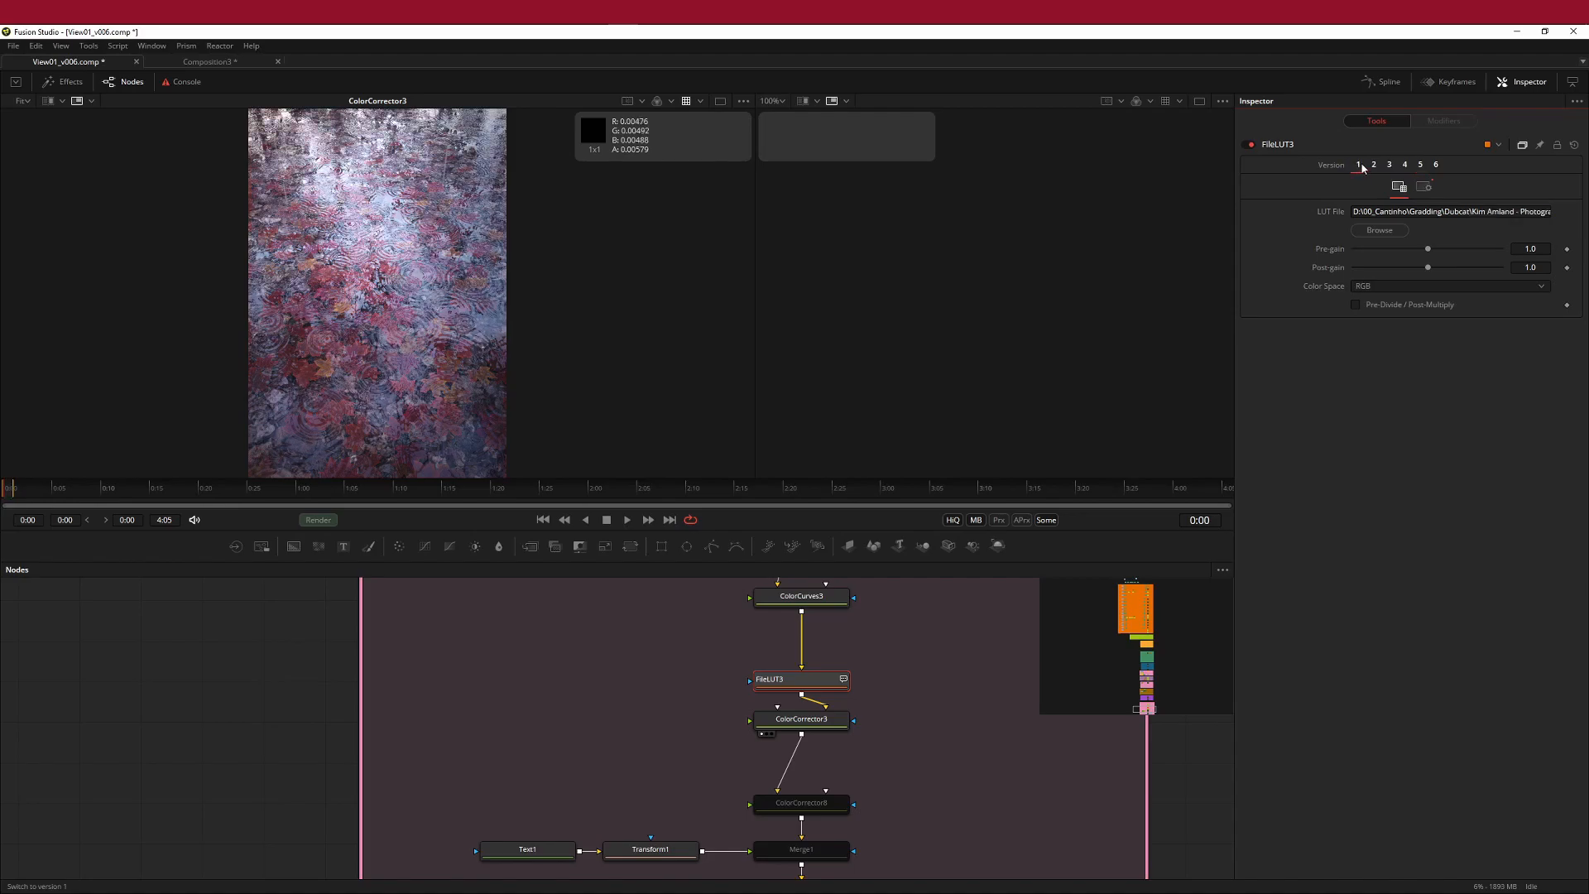
{"action": "left_click", "coordinate": [1404, 166]}
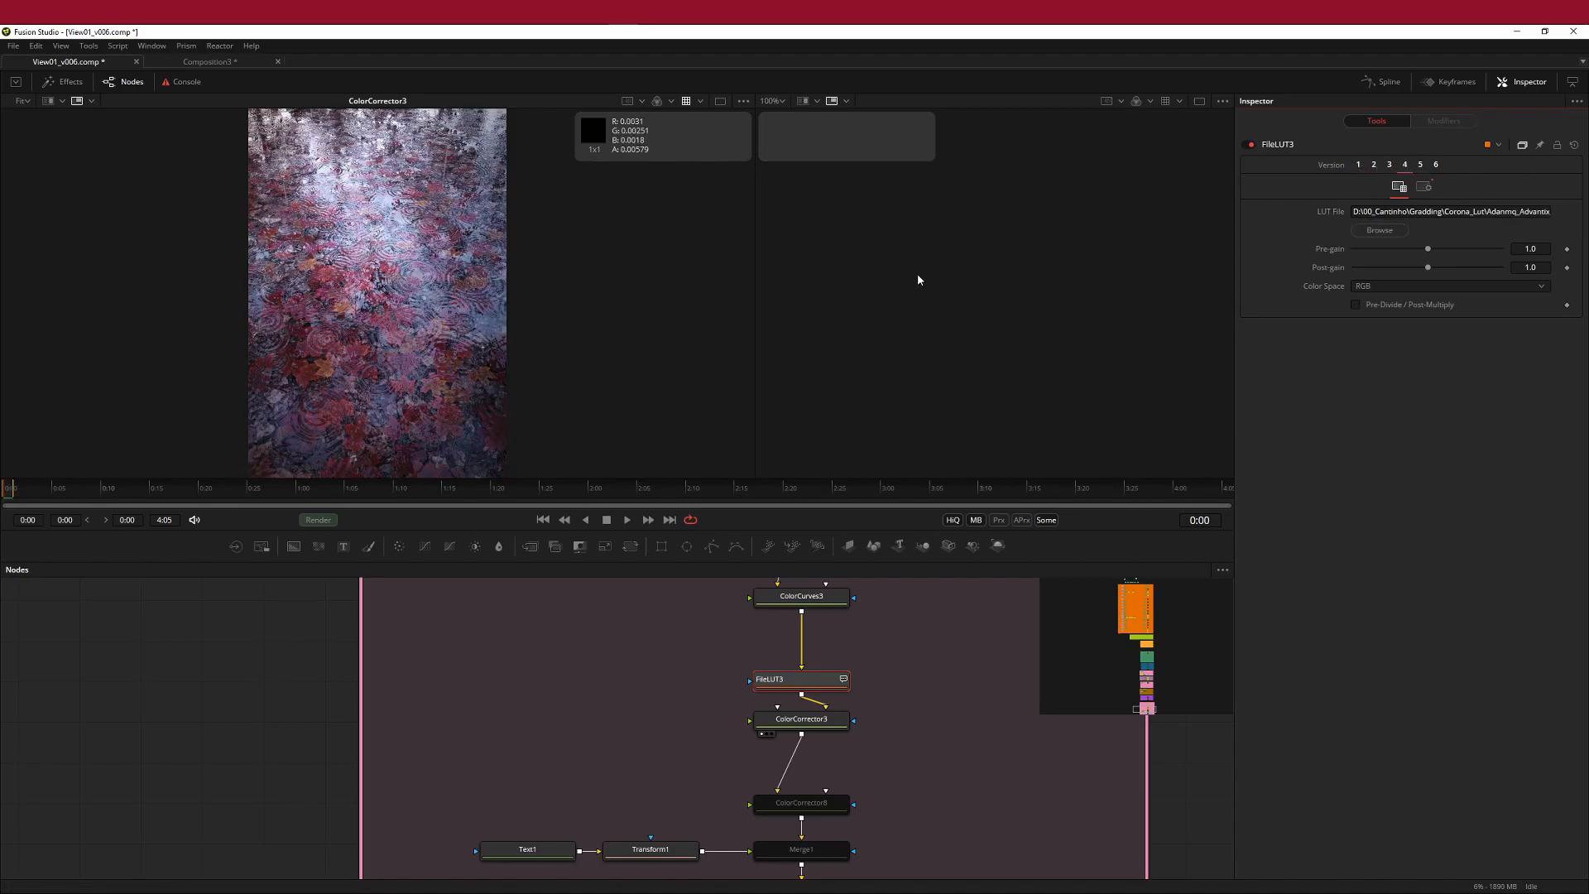
- Try a Blend of 0.519 on FileLUT3 and return it to 1.0
{"action": "left_click", "coordinate": [1424, 188]}
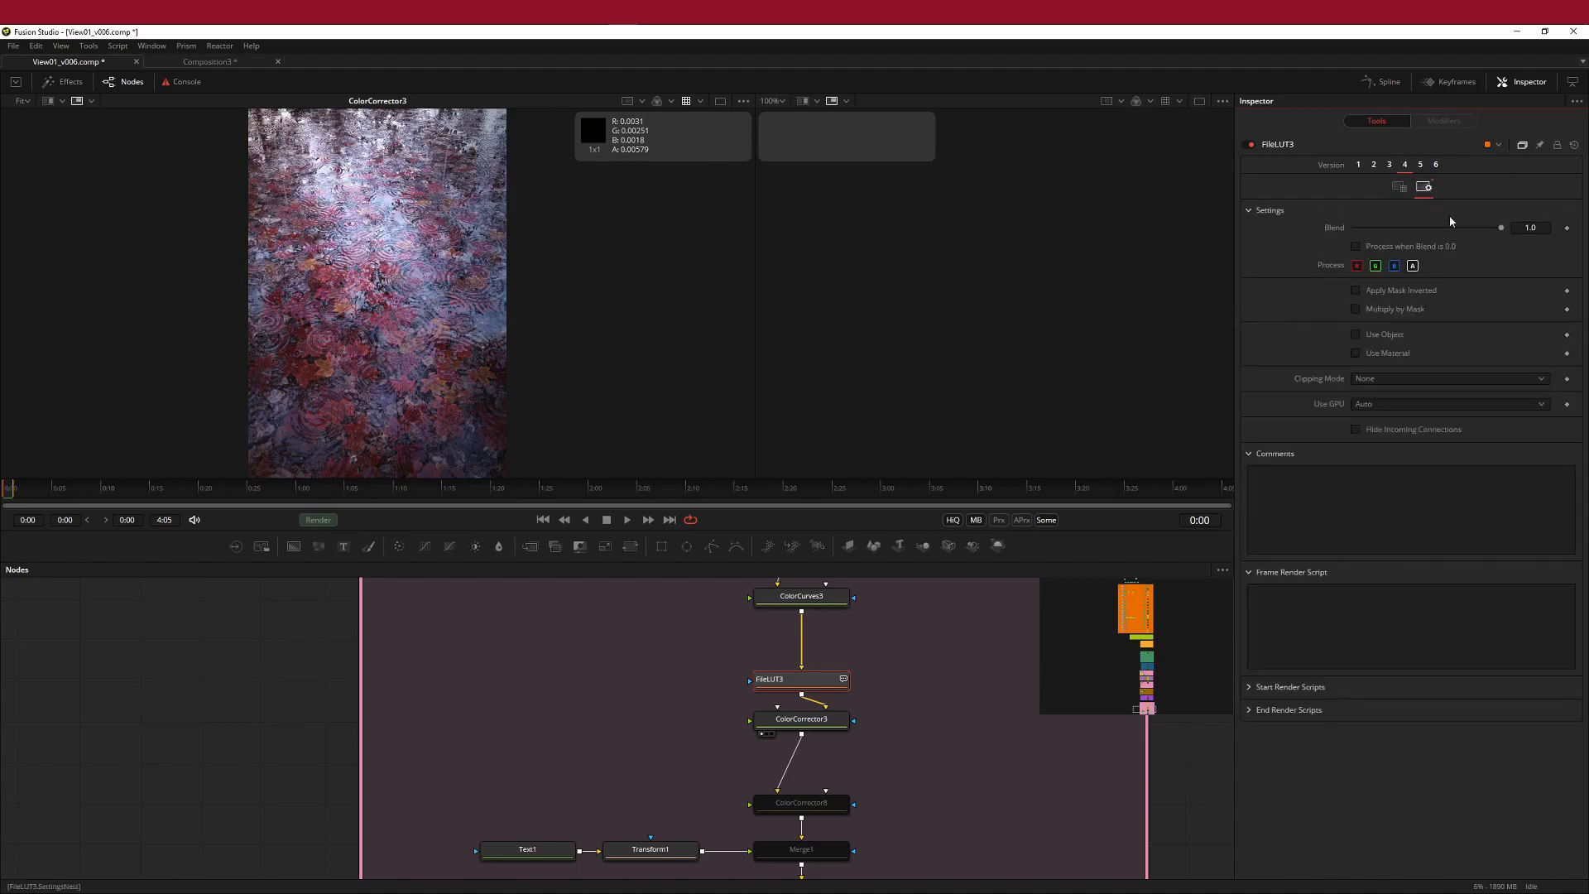
{"action": "left_click_drag", "start_coordinate": [1504, 230], "coordinate": [1429, 229]}
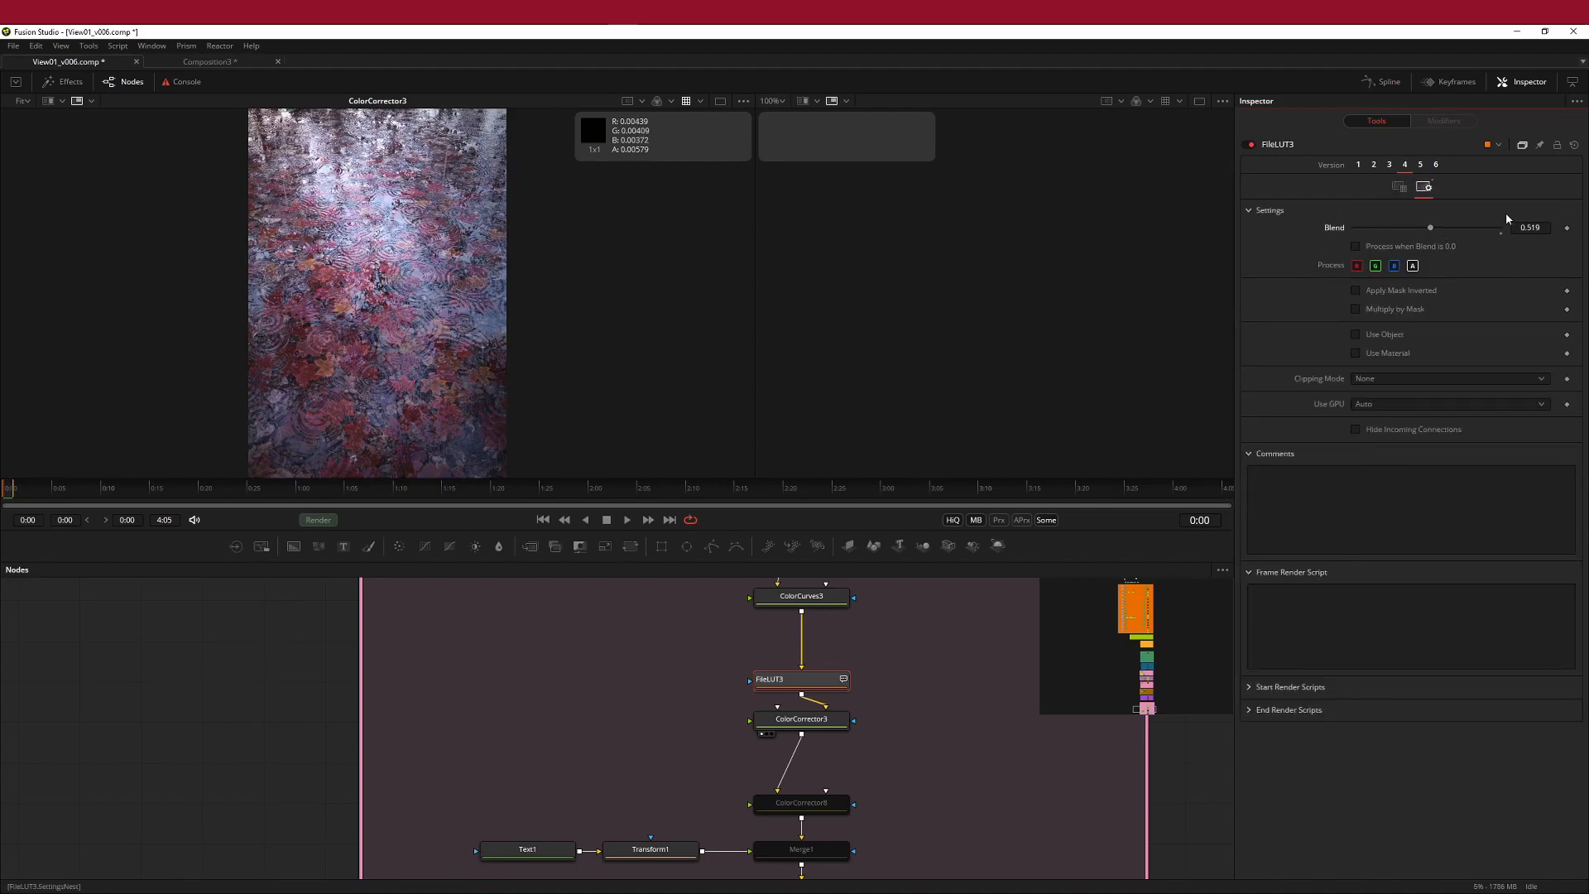
{"action": "left_click_drag", "start_coordinate": [1431, 228], "coordinate": [1523, 236]}
- Examine the node groups back up from FINALCC through DOF to the render passes diffuse_indirect.exr and specular_direct
{"action": "scroll", "coordinate": [811, 710], "scroll_direction": "down", "scroll_amount": 10}
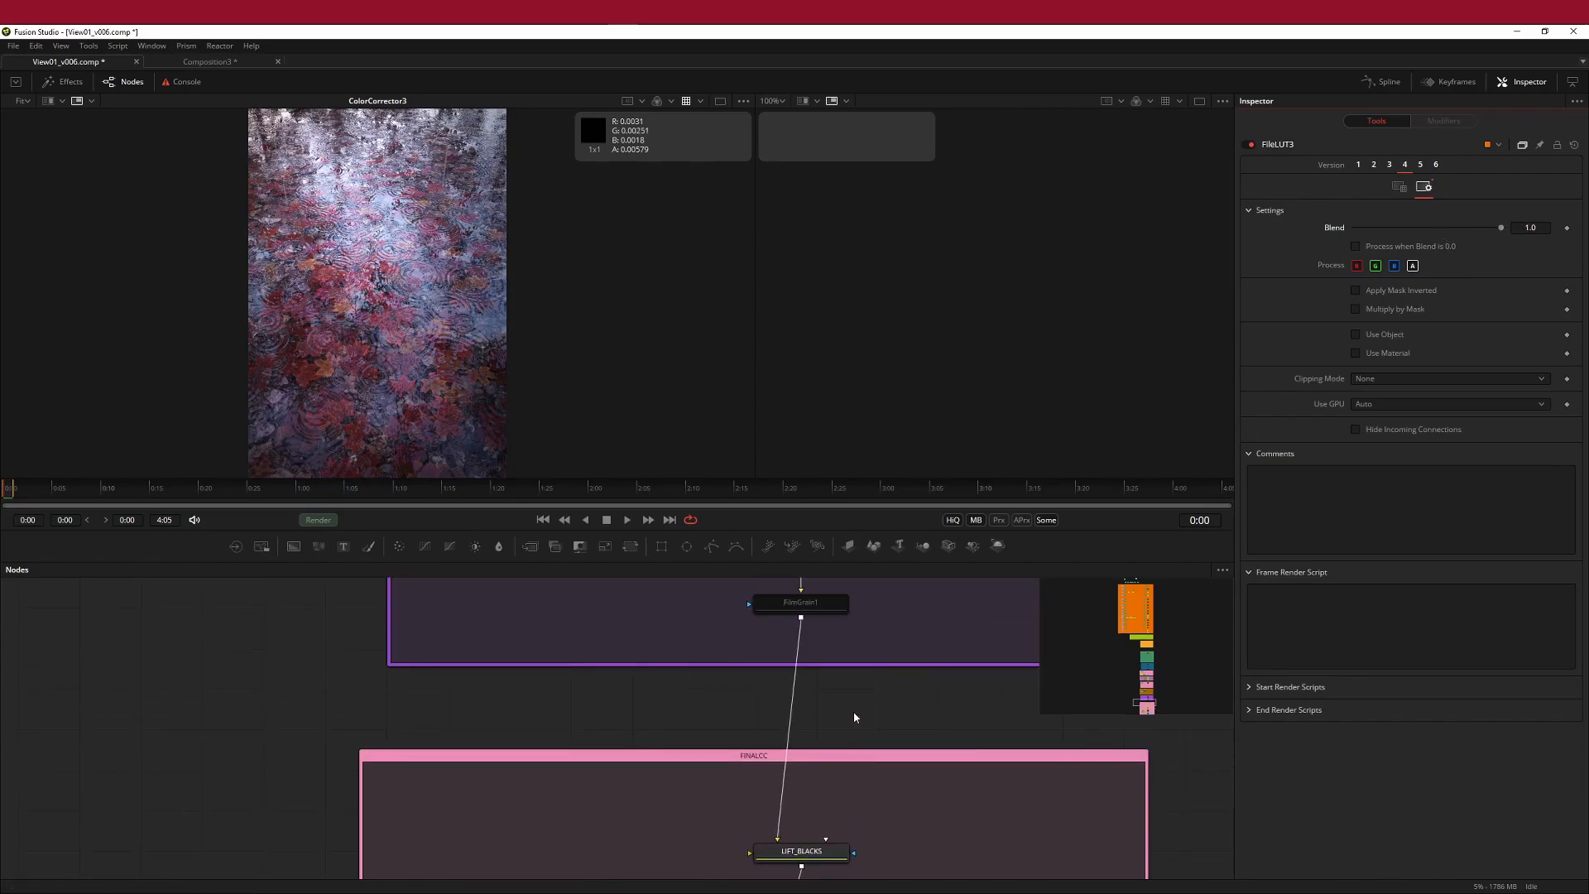
{"action": "scroll", "coordinate": [855, 717], "scroll_direction": "up", "scroll_amount": 5}
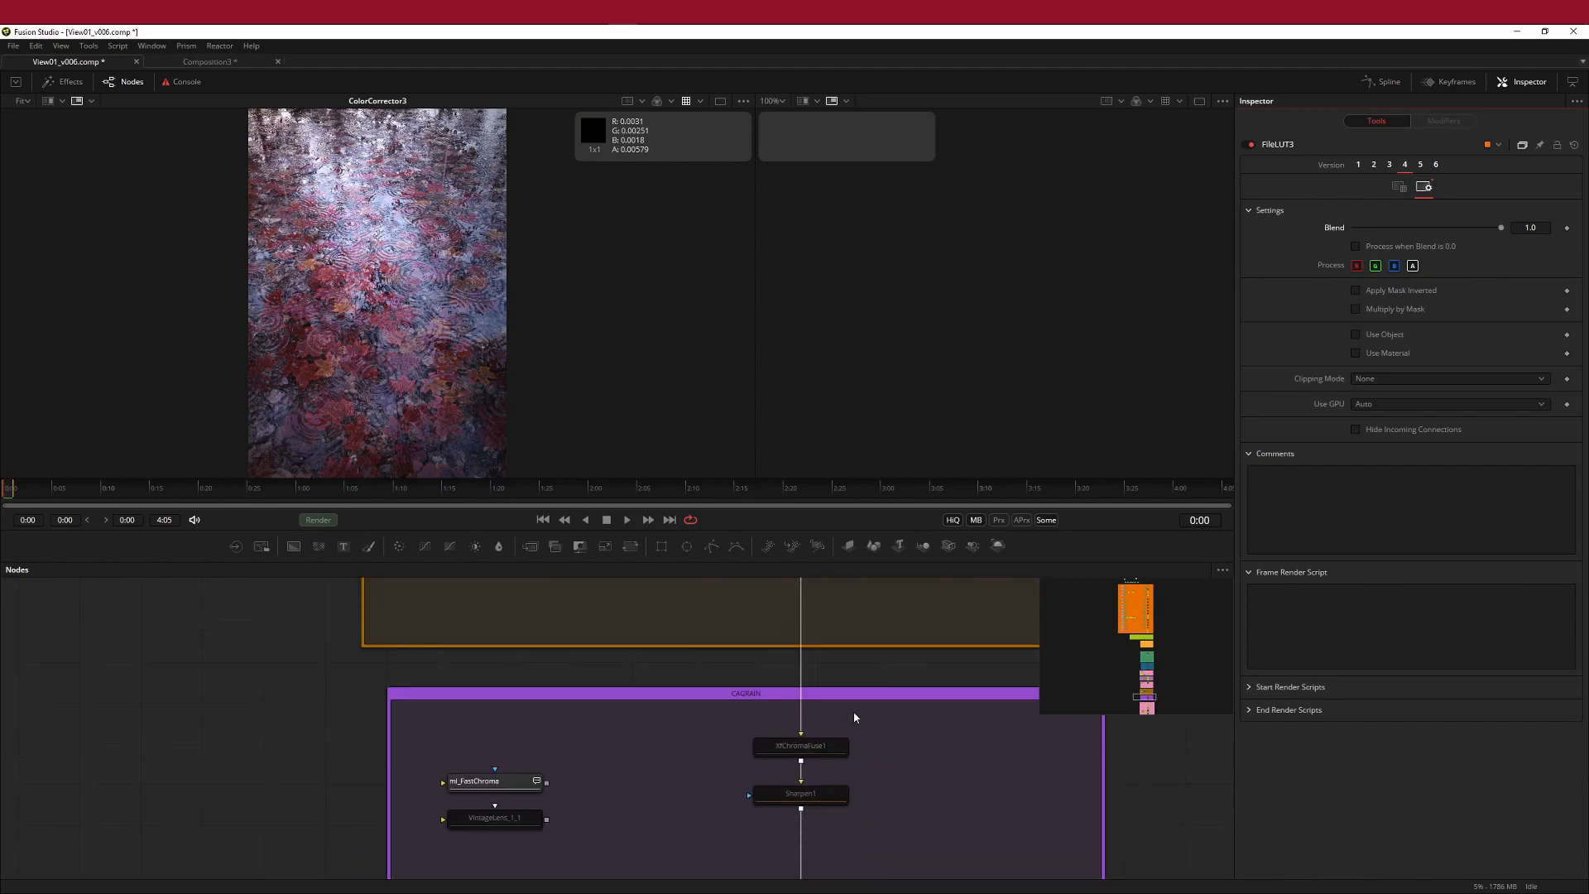
{"action": "scroll", "coordinate": [855, 716], "scroll_direction": "up", "scroll_amount": 5}
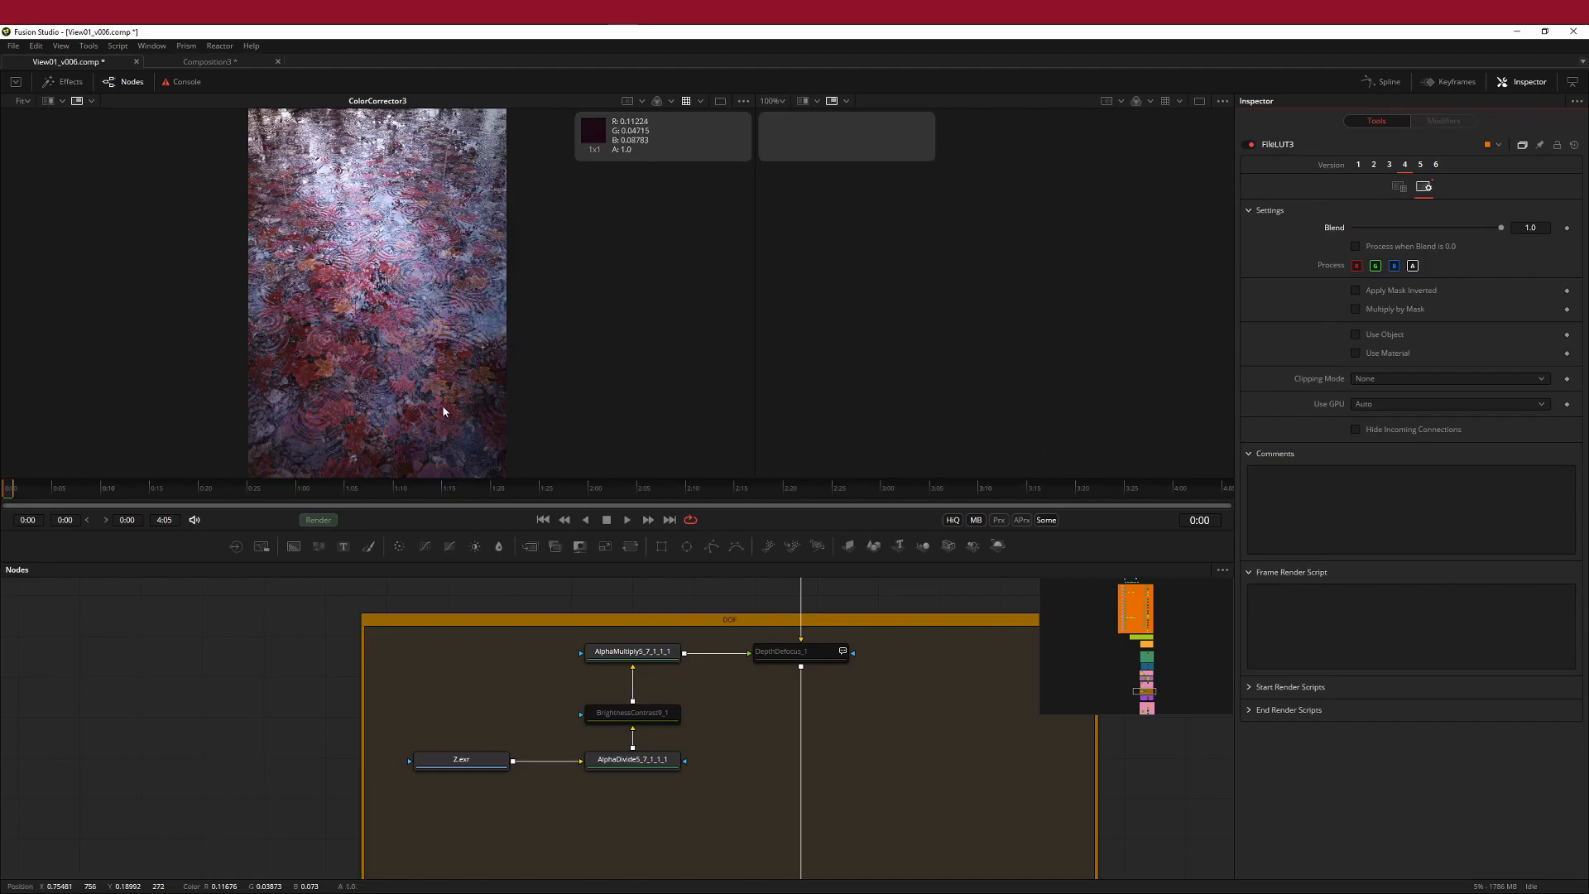
{"action": "scroll", "coordinate": [861, 738], "scroll_direction": "up", "scroll_amount": 3}
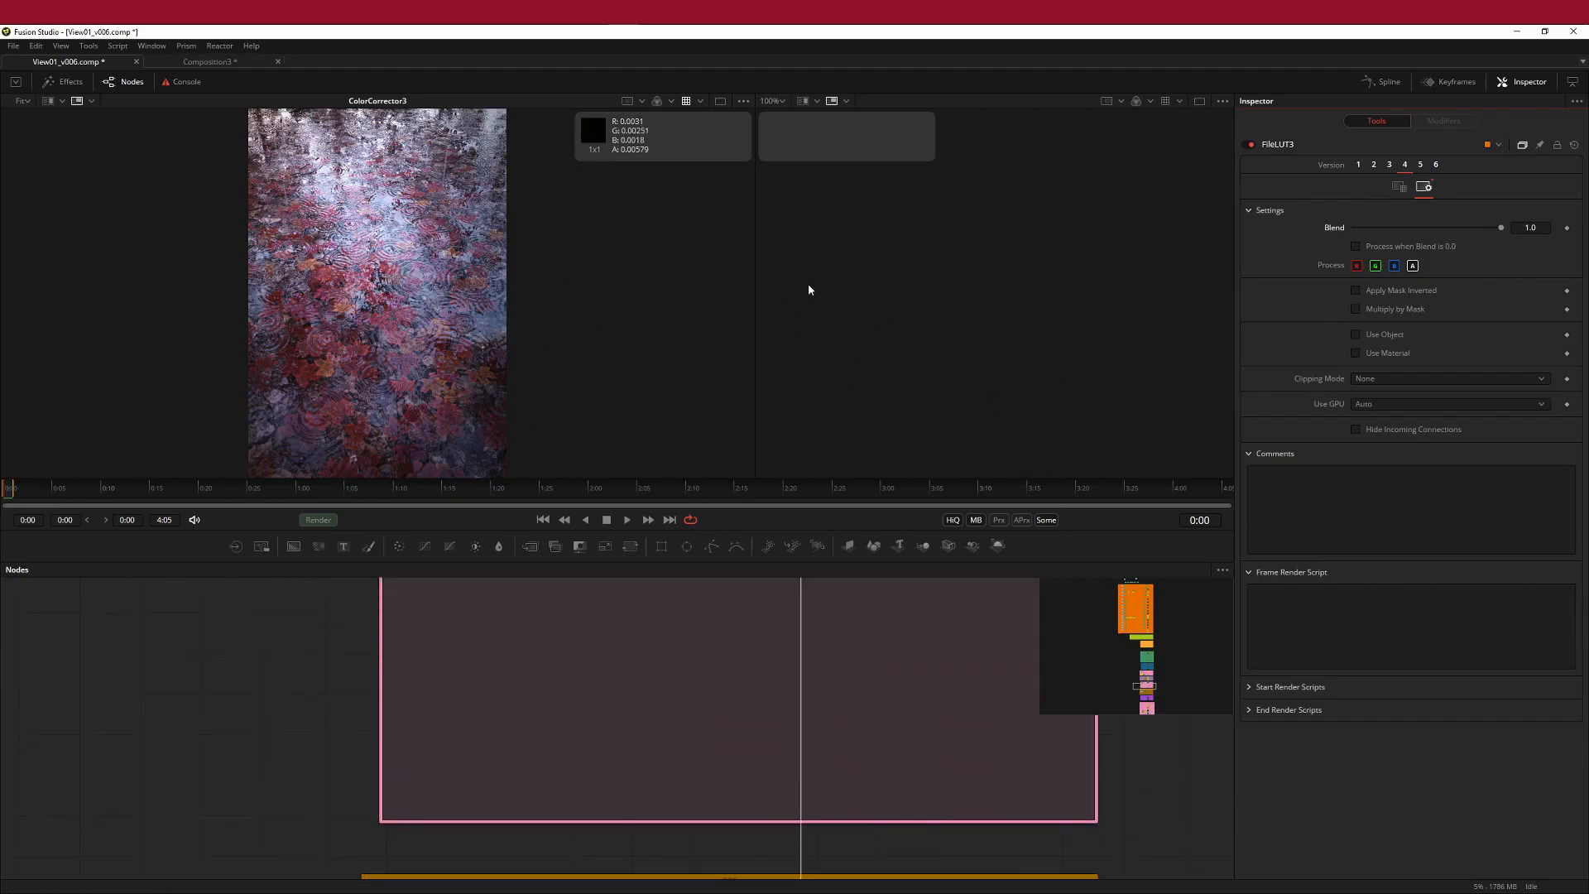
{"action": "left_click", "coordinate": [1133, 586]}
{"action": "middle_click_drag", "start_coordinate": [542, 697], "coordinate": [791, 573]}
{"action": "scroll", "coordinate": [845, 753], "scroll_direction": "down", "scroll_amount": 2}
{"action": "middle_click_drag", "start_coordinate": [845, 752], "coordinate": [691, 735]}
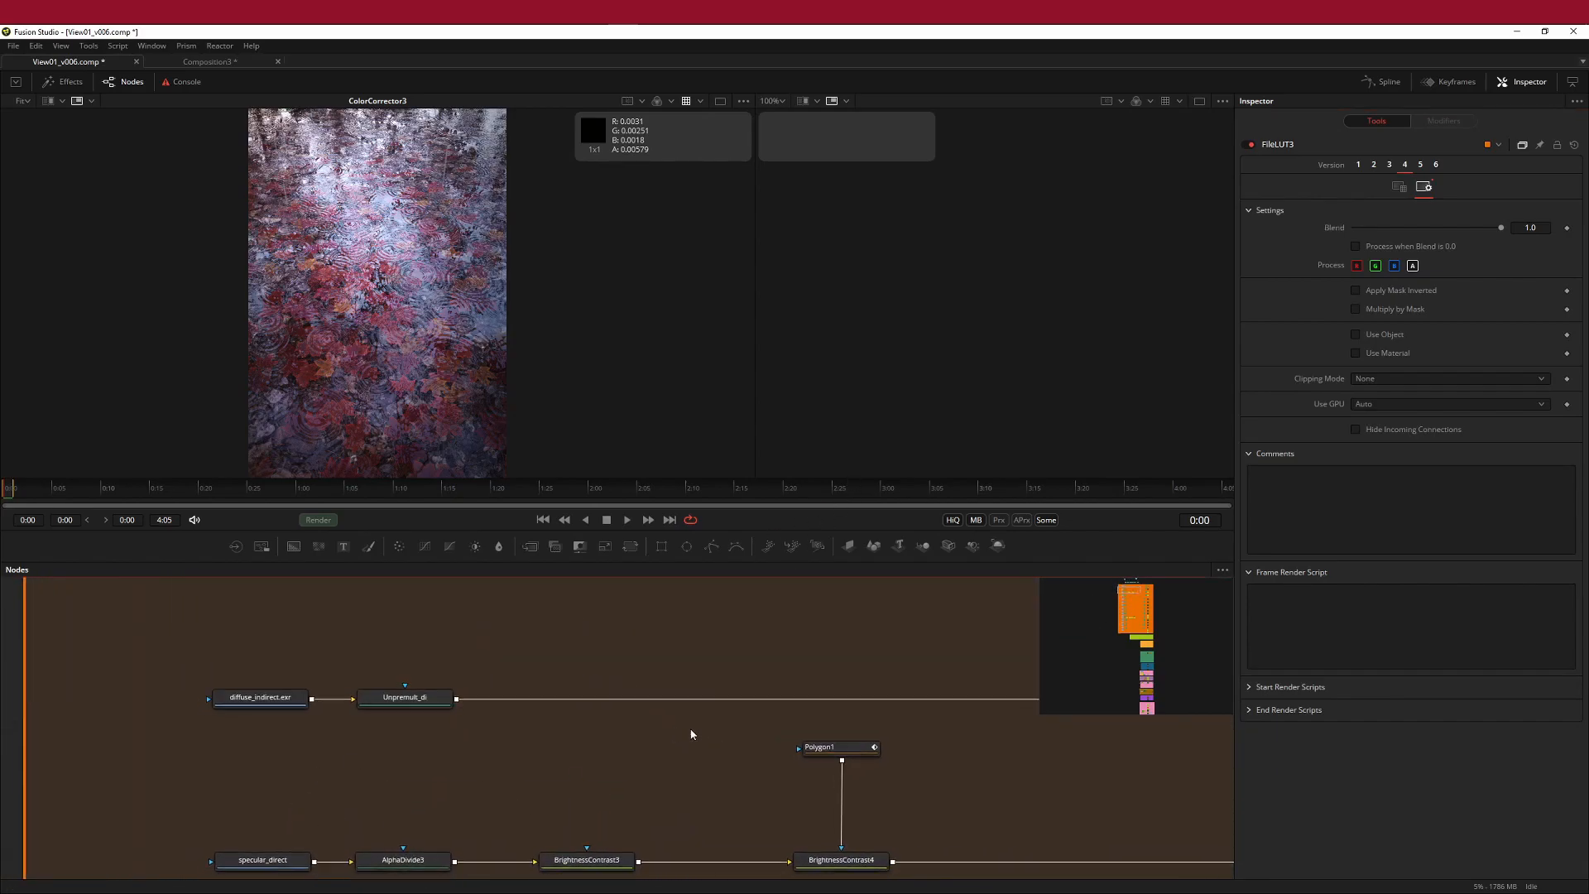
{"action": "left_click", "coordinate": [117, 46]}
{"action": "left_click", "coordinate": [558, 633]}
{"action": "middle_click_drag", "start_coordinate": [602, 271], "coordinate": [591, 373]}
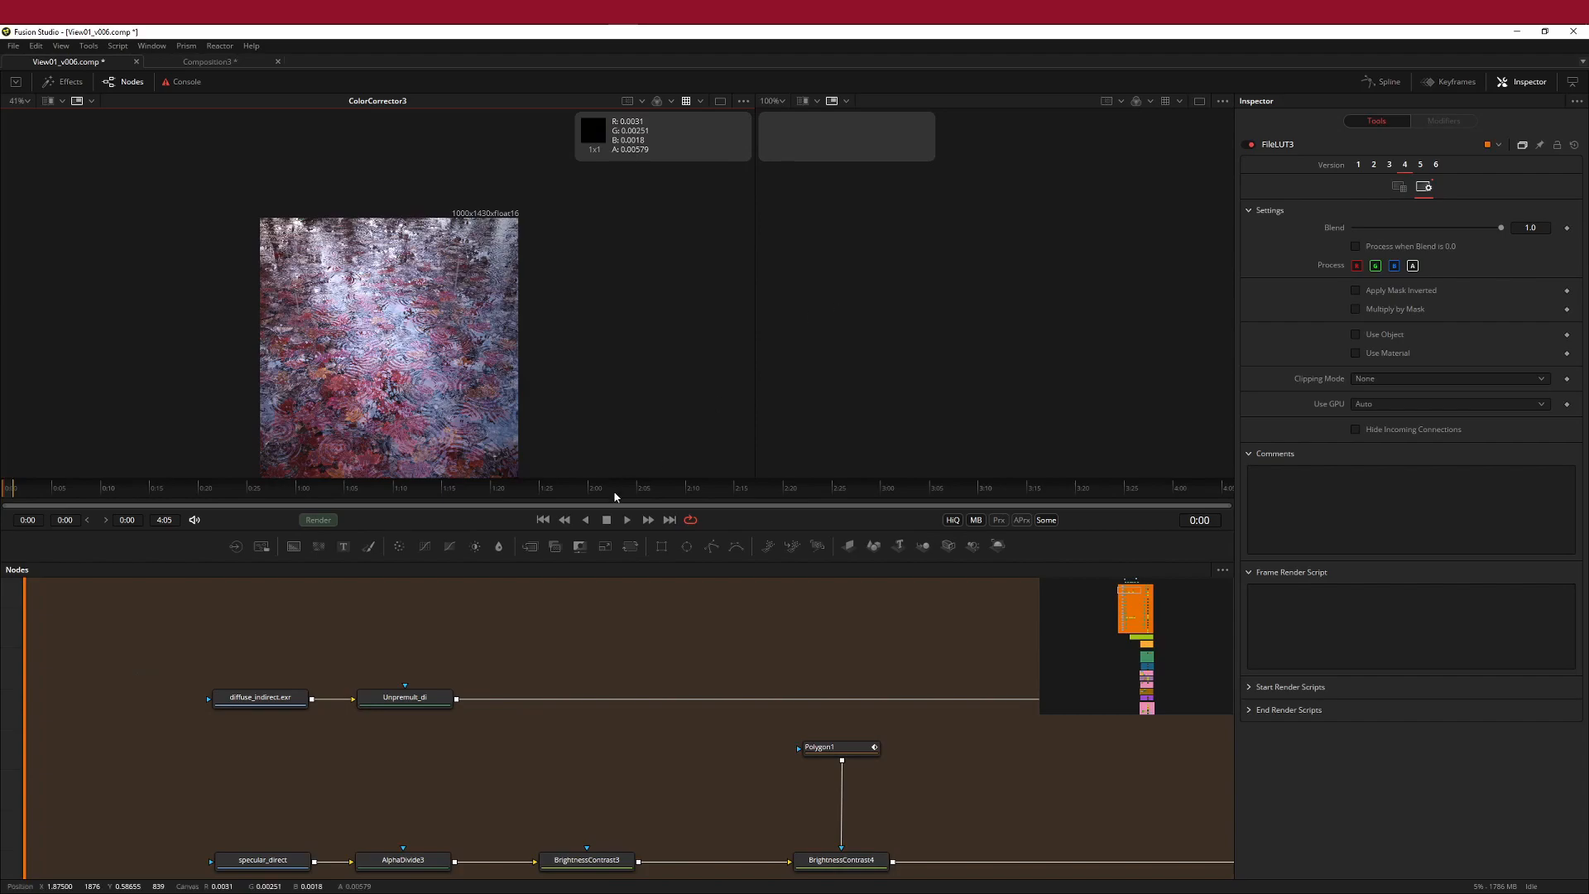
- Inspect the view01_02_draft.exr saver at the end of FINALCC and the group's nodes up to LIFT_BLACKS
{"action": "middle_click_drag", "start_coordinate": [972, 774], "coordinate": [812, 631]}
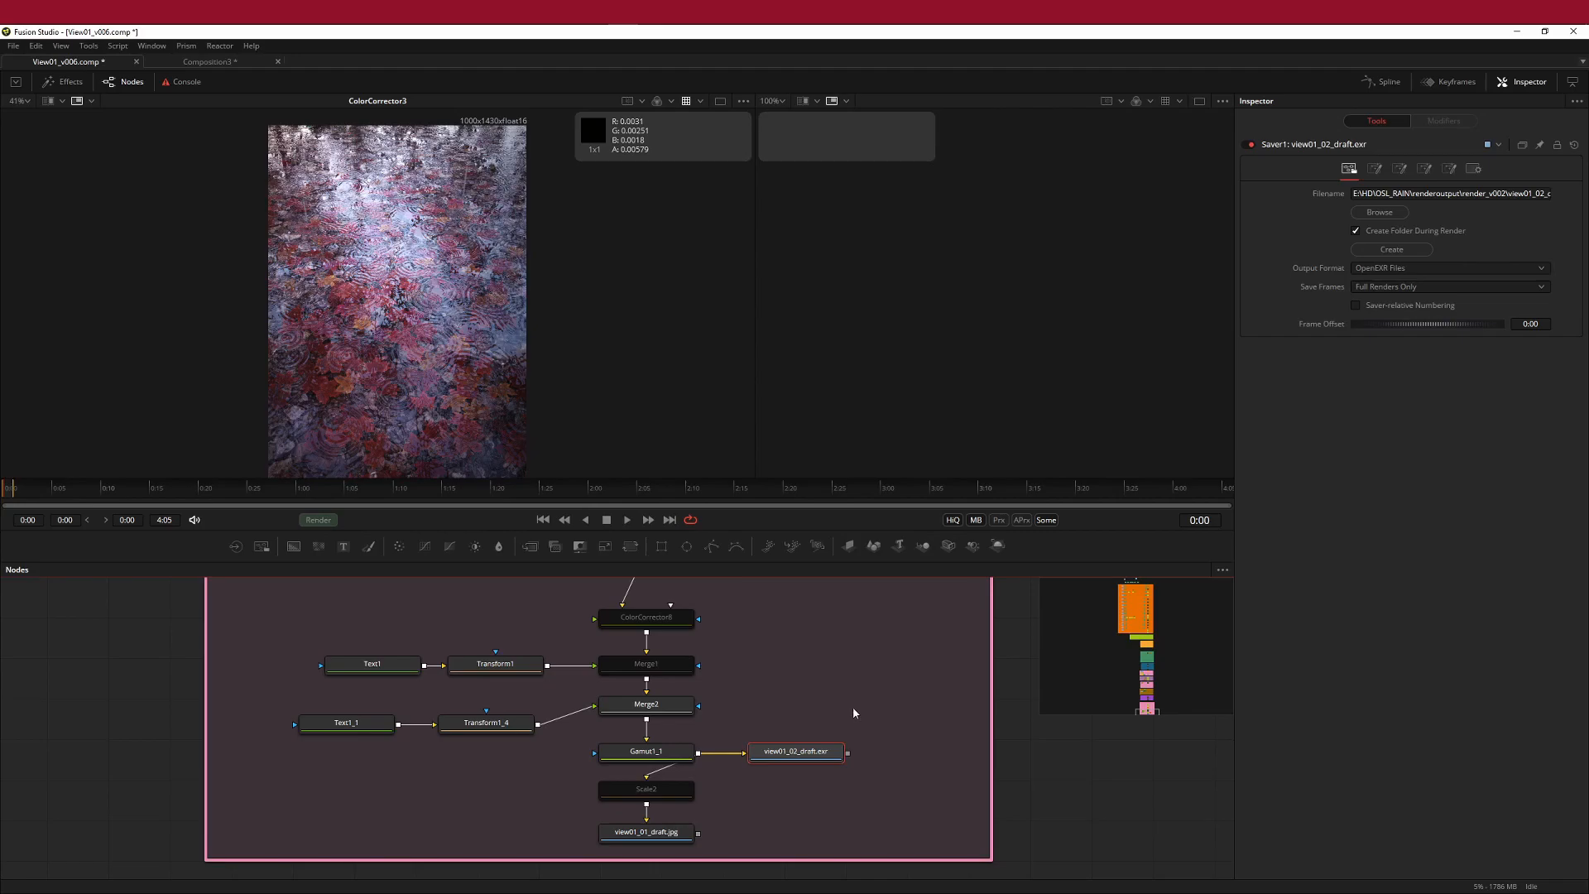
{"action": "scroll", "coordinate": [683, 702], "scroll_direction": "up", "scroll_amount": 5}
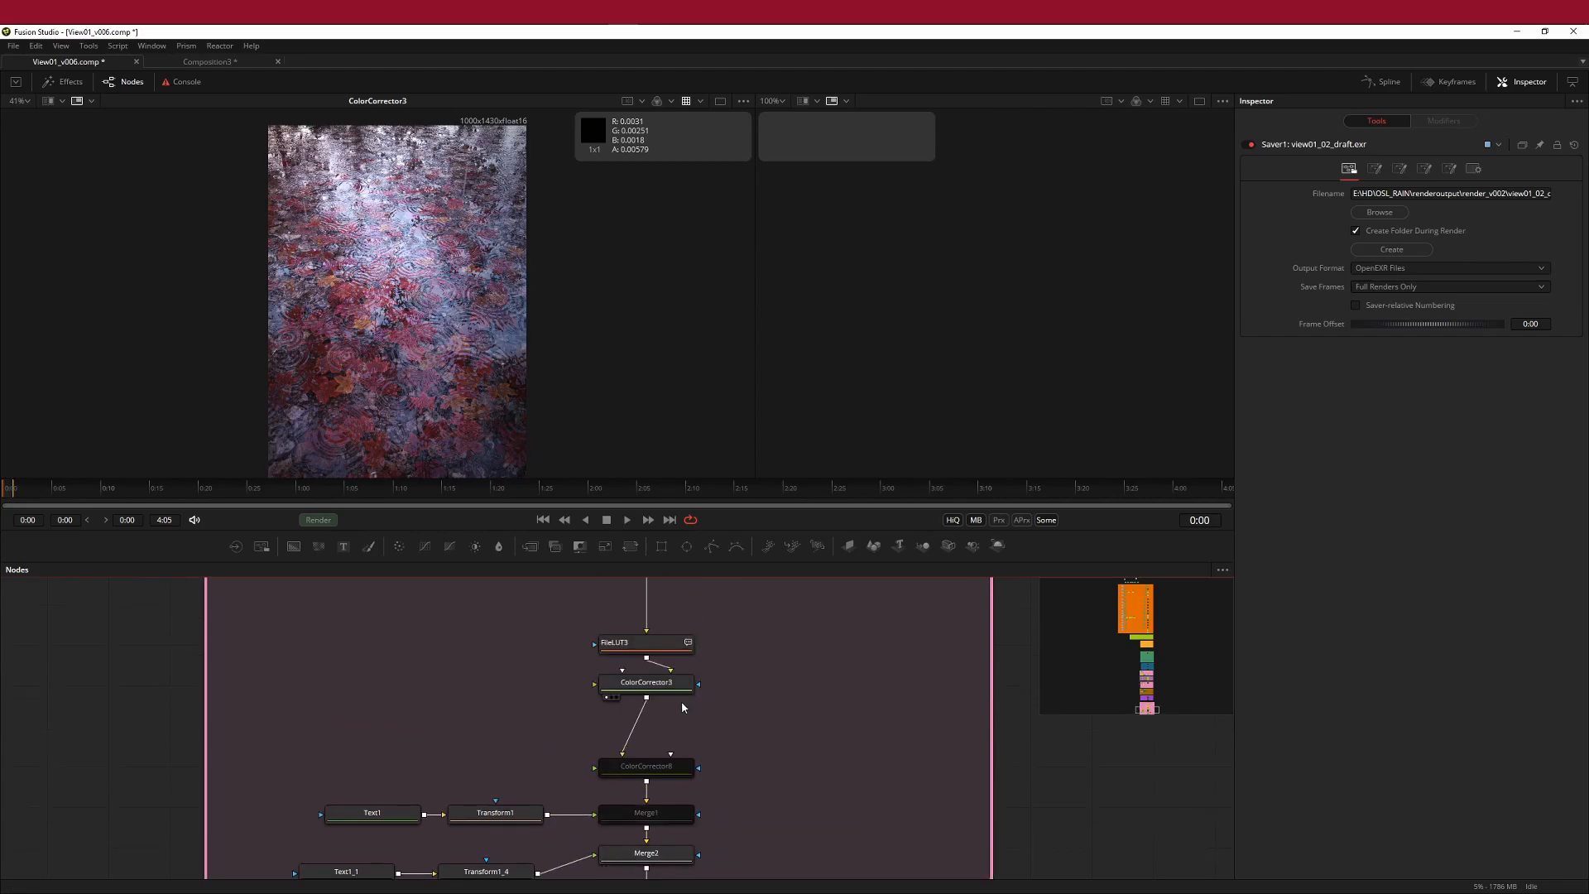
{"action": "scroll", "coordinate": [718, 719], "scroll_direction": "up", "scroll_amount": 3}
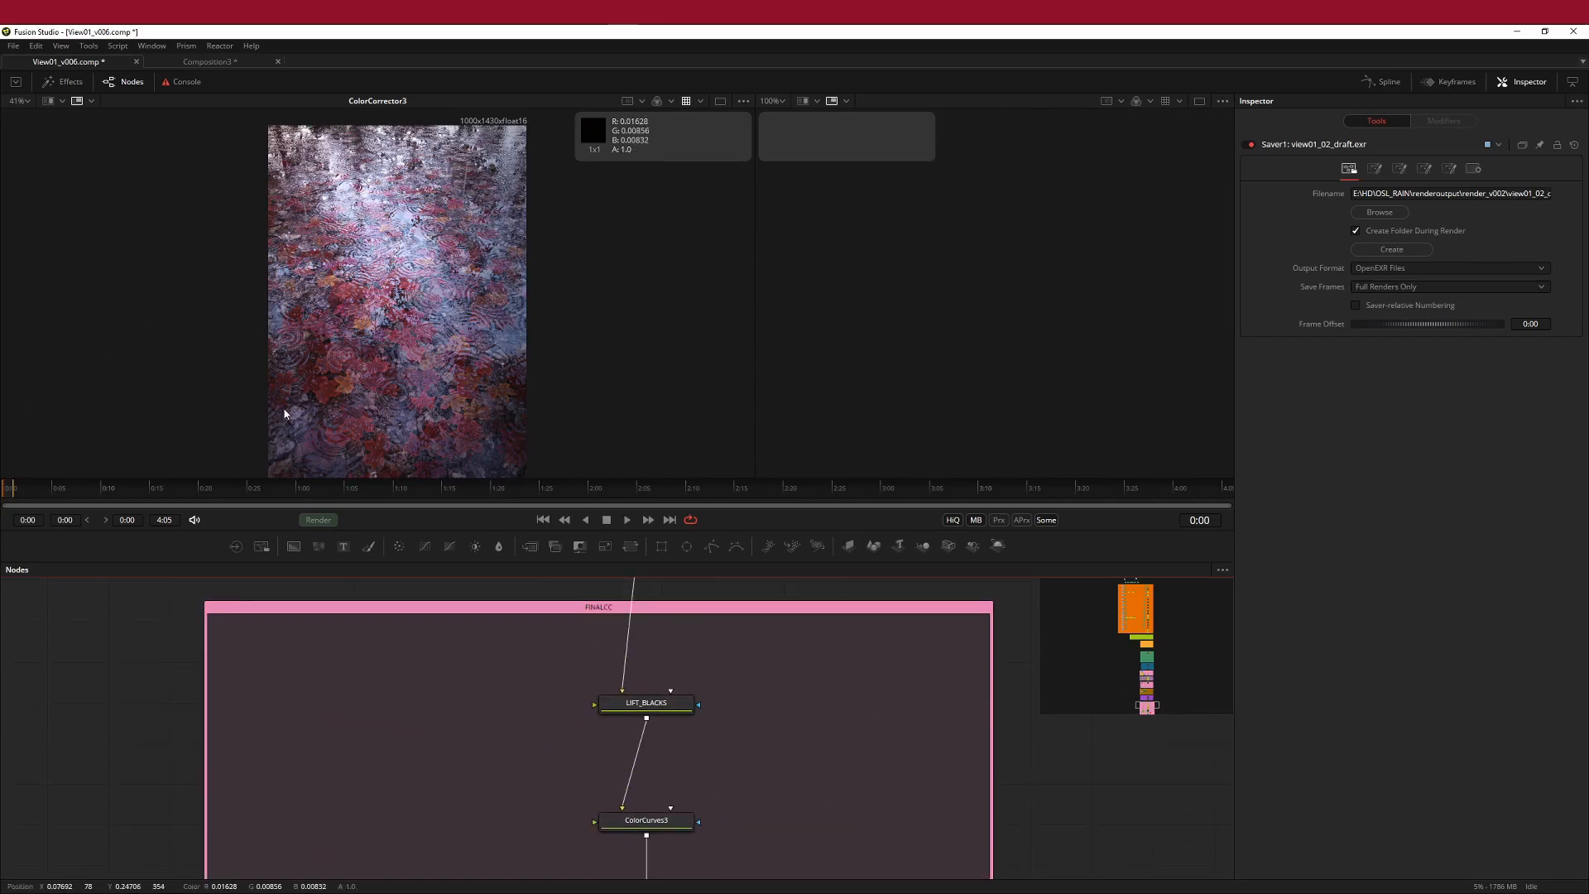
{"action": "scroll", "coordinate": [207, 182], "scroll_direction": "up", "scroll_amount": 1}
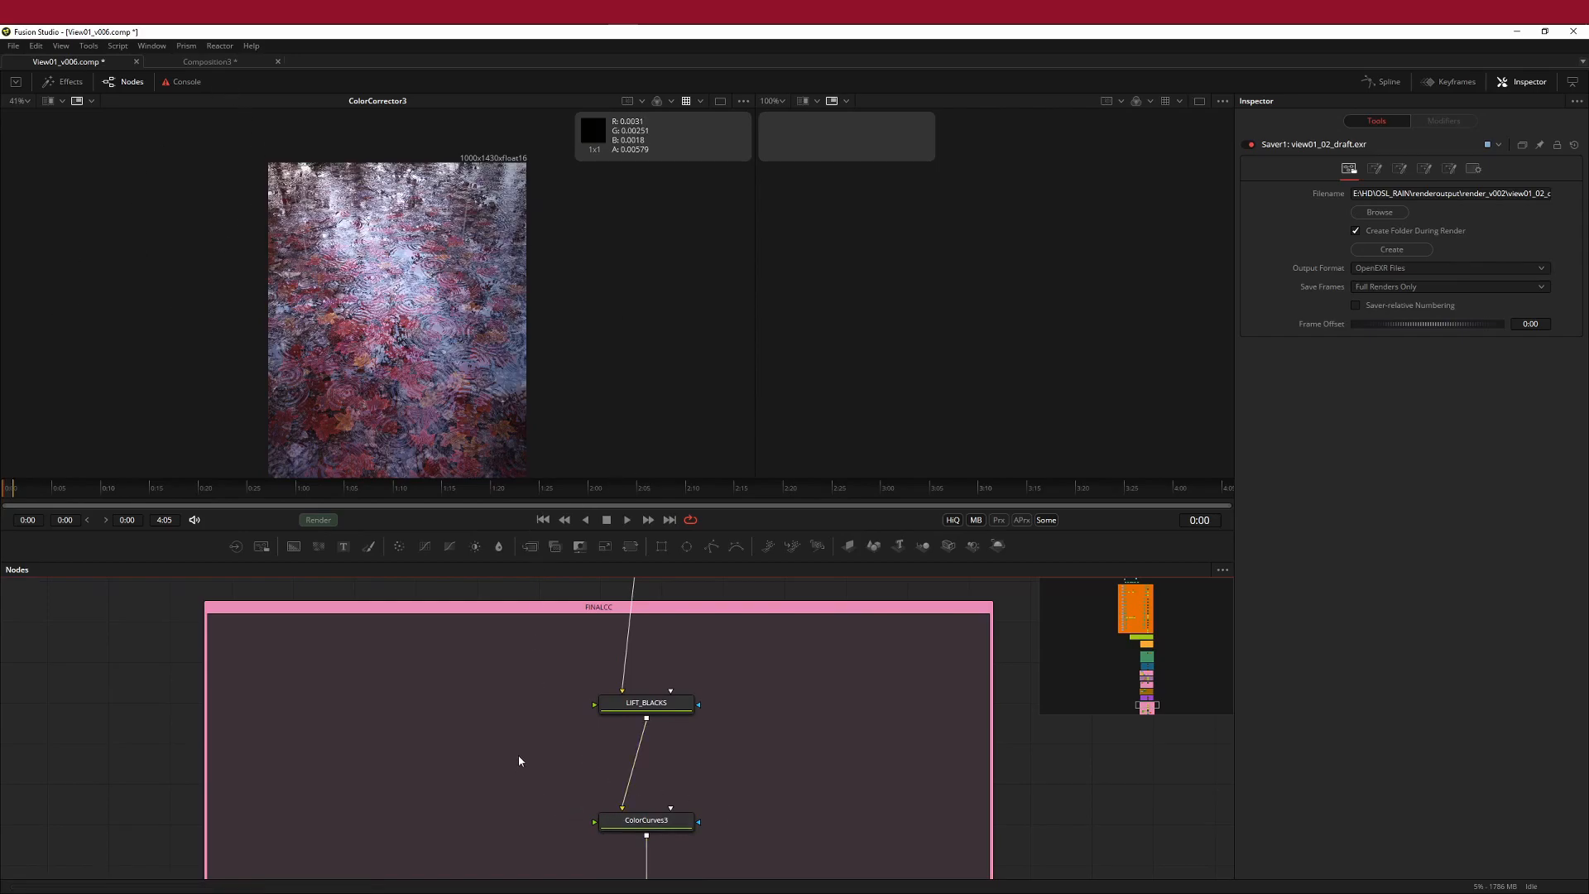